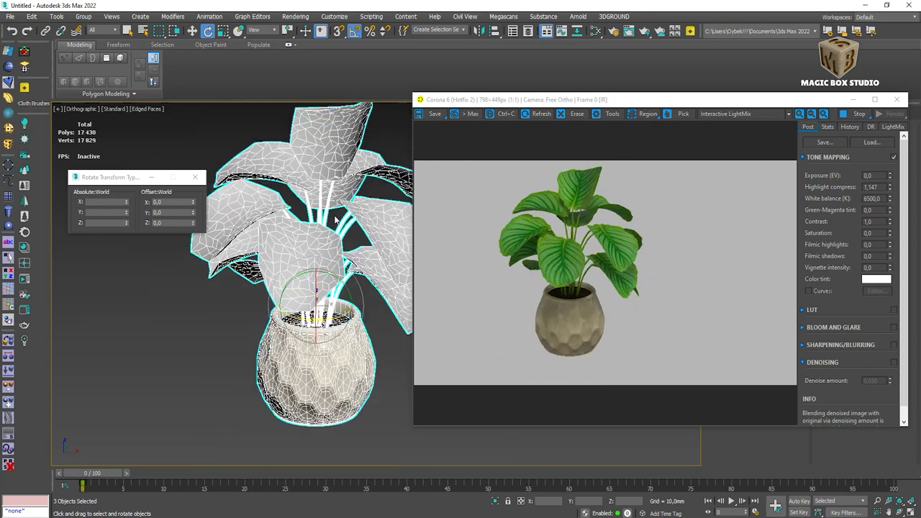
In Front view, rotate the plant and pot to about -120° on Y, then close the Corona render window.
mouse_move(335, 219)
alt+middle_down()
mouse_move(298, 210)
mouse_move(350, 307)
alt+middle_up()
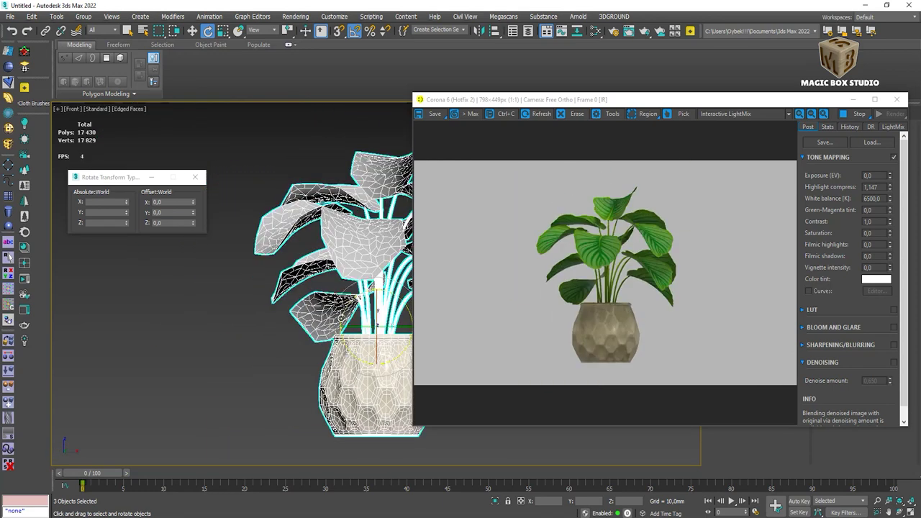
alt+middle_drag(350, 307, 339, 337)
key(f)
drag(339, 336, 234, 350)
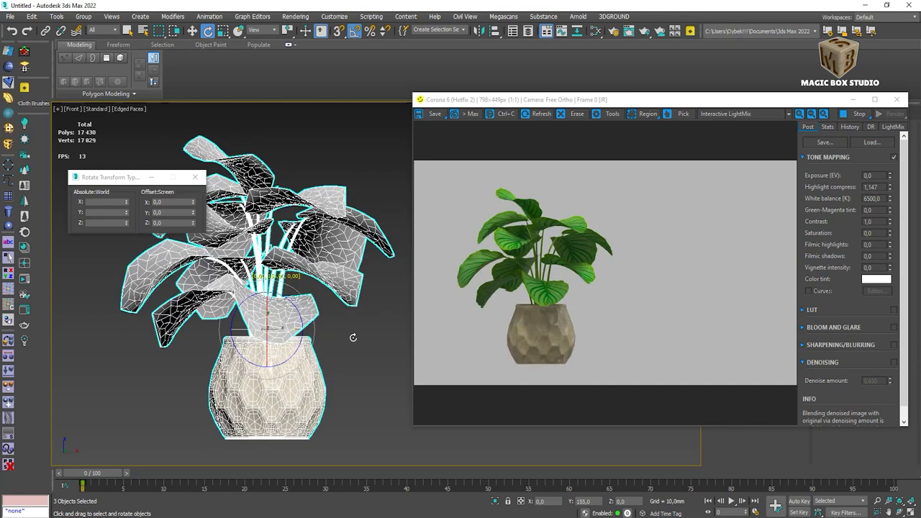
drag(232, 349, 220, 350)
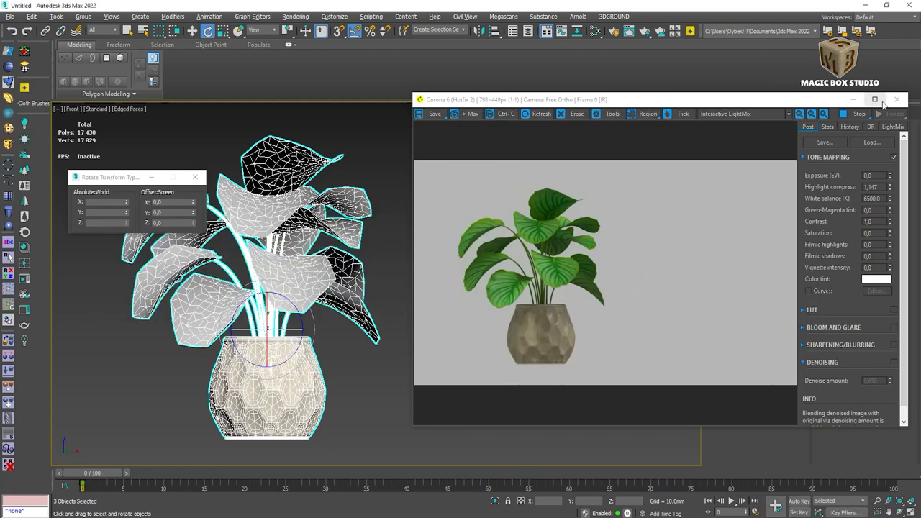
click(874, 100)
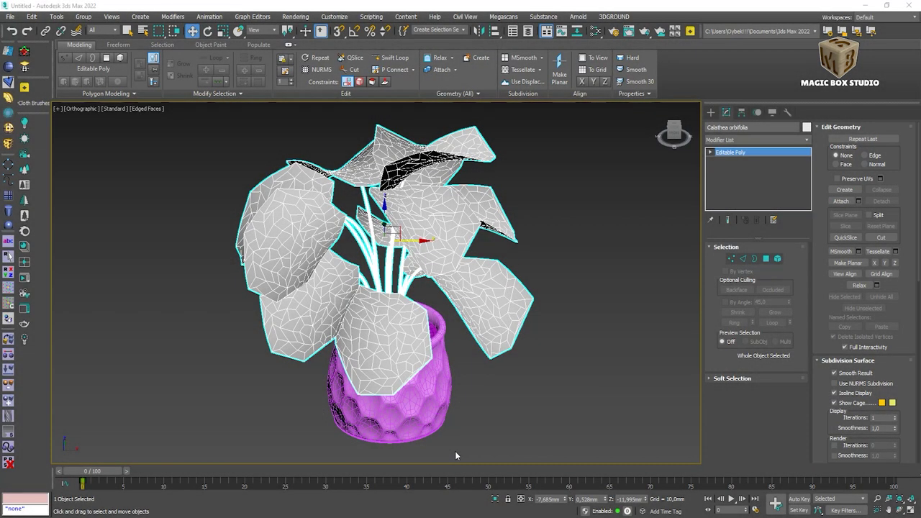
Isolate the pot Cylinder001 and add an Unwrap UVW modifier to it.
click(401, 439)
key(alt+q)
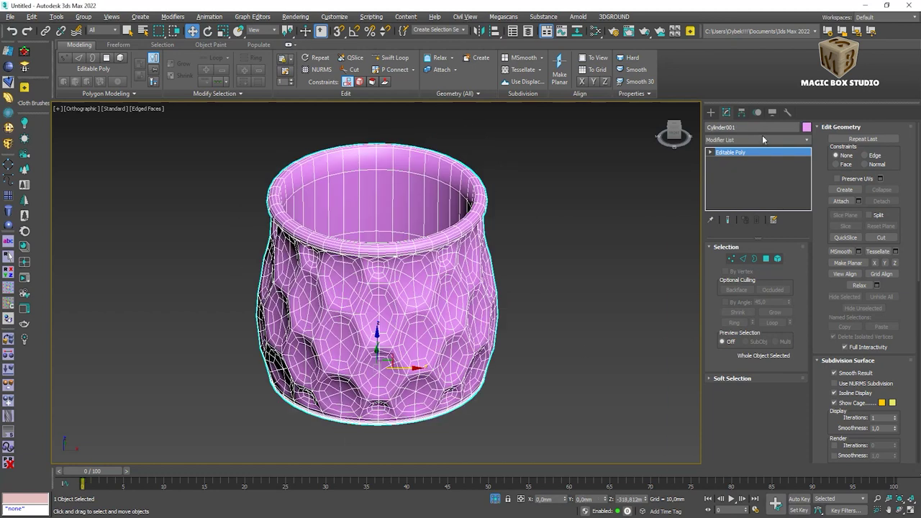
click(762, 139)
key(u)
key(Return)
Select the edge loops around the pot's bottom and top rims.
alt+middle_drag(374, 302, 303, 216)
scroll(287, 198, up, 8)
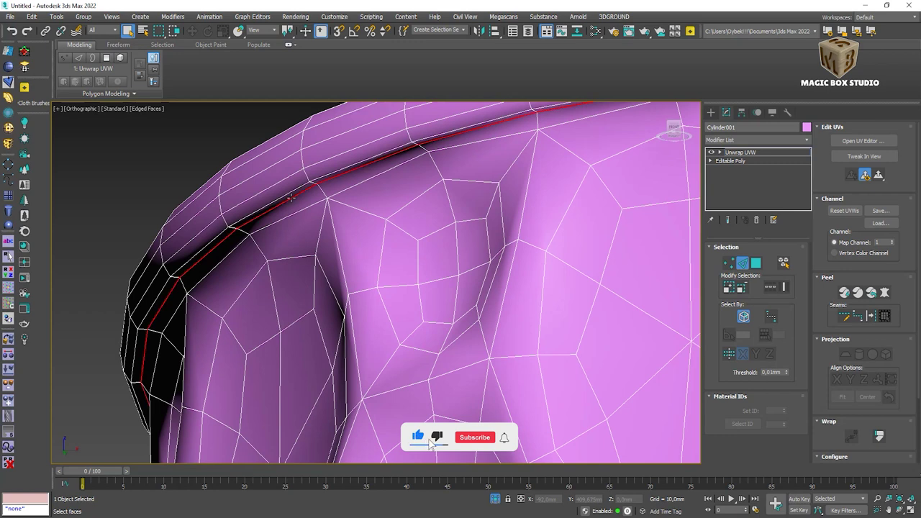
key(z)
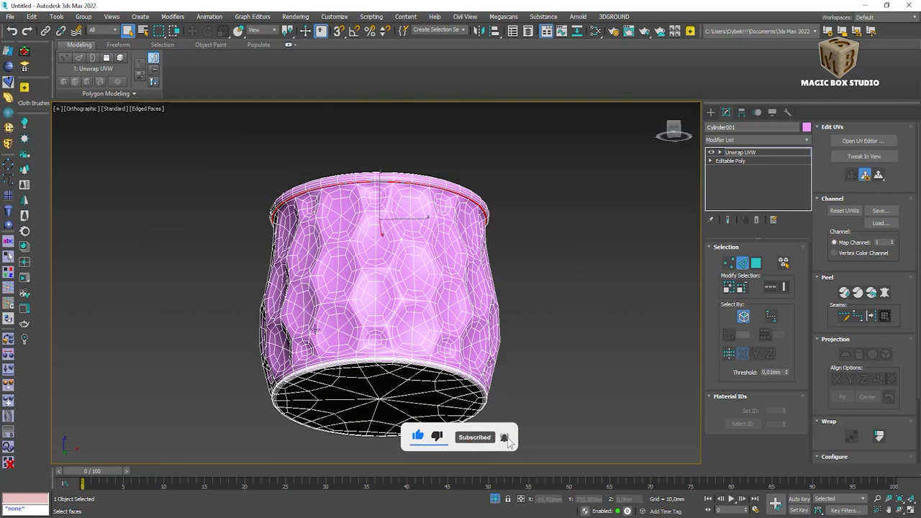
scroll(328, 363, up, 10)
double_click(370, 396)
key(z)
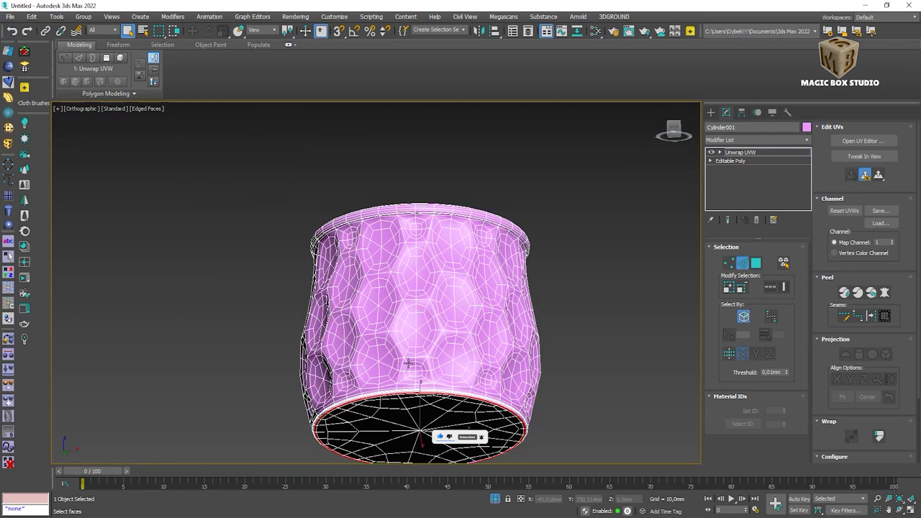
alt+middle_drag(417, 302, 403, 259)
scroll(322, 207, up, 6)
double_click(322, 207)
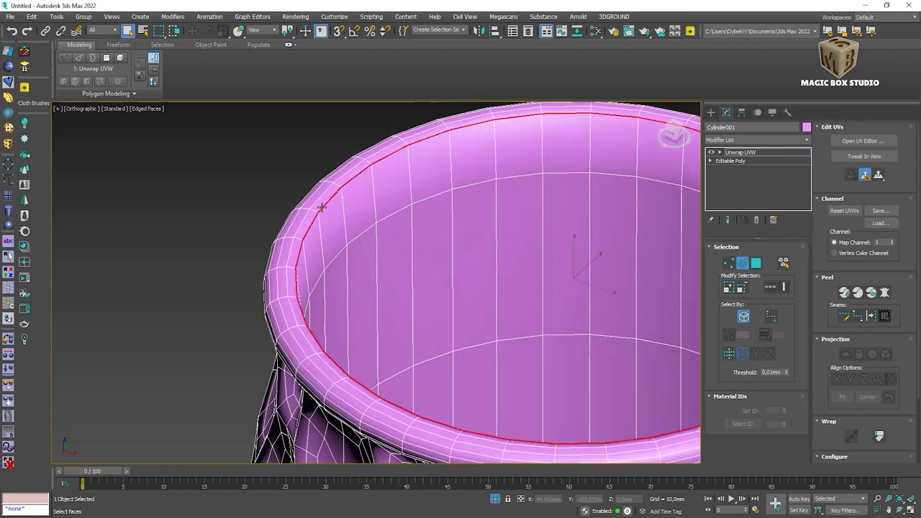
mouse_move(528, 237)
alt+middle_down()
mouse_move(490, 257)
mouse_move(488, 420)
alt+middle_up()
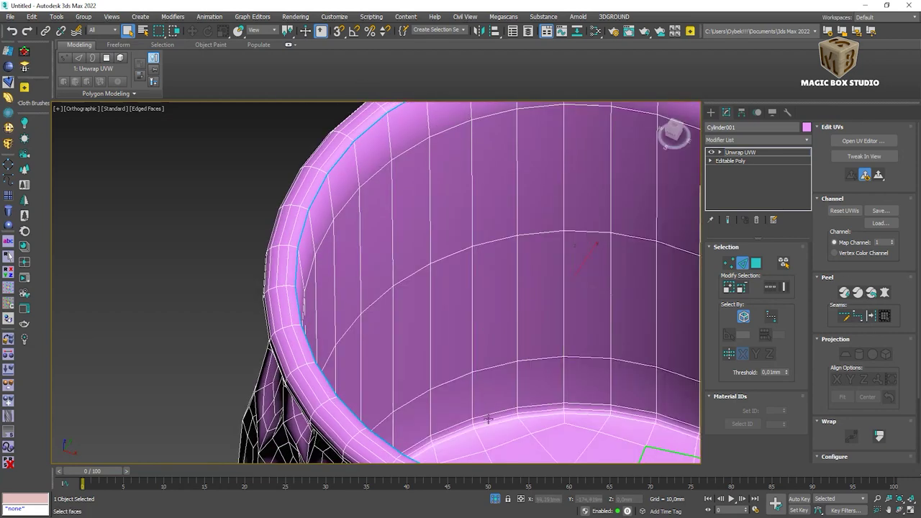
alt+middle_drag(682, 318, 689, 265)
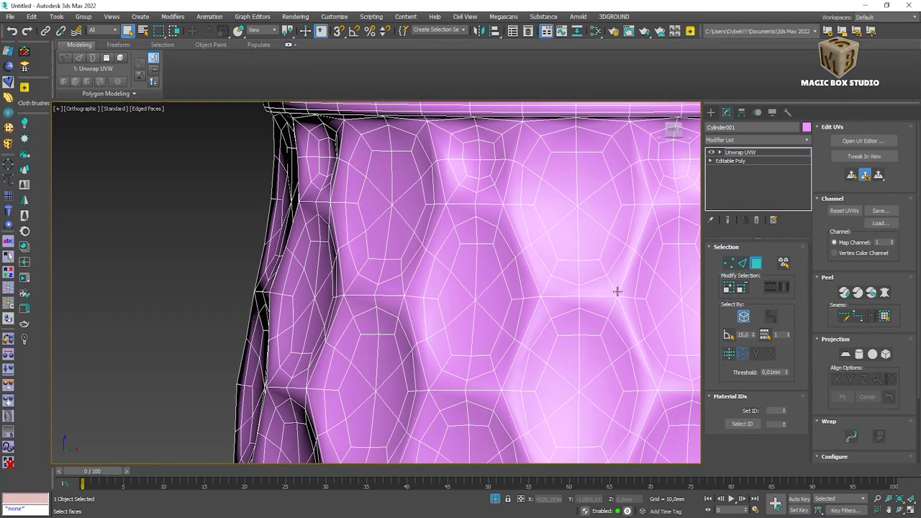
Open the UV Editor, select all pot faces, and keep the checker pattern as preview texture.
click(863, 141)
drag(461, 61, 194, 51)
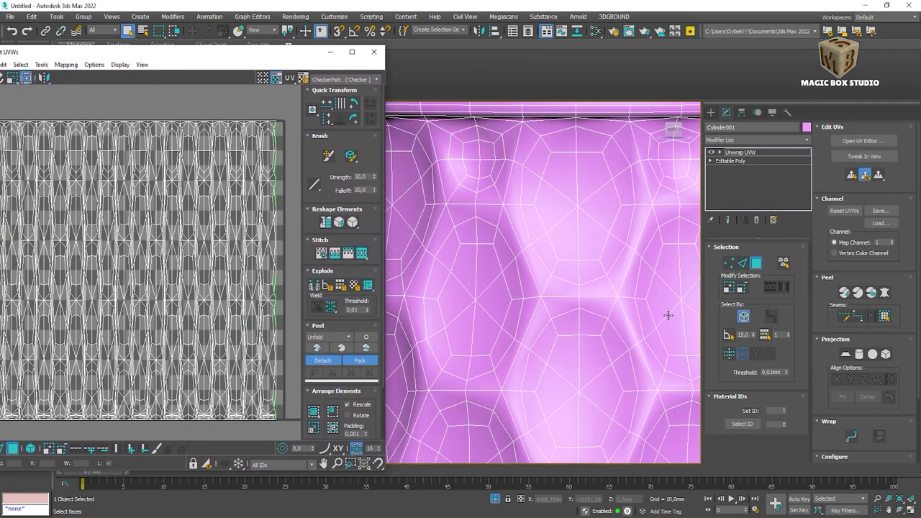
key(z)
key(ctrl+a)
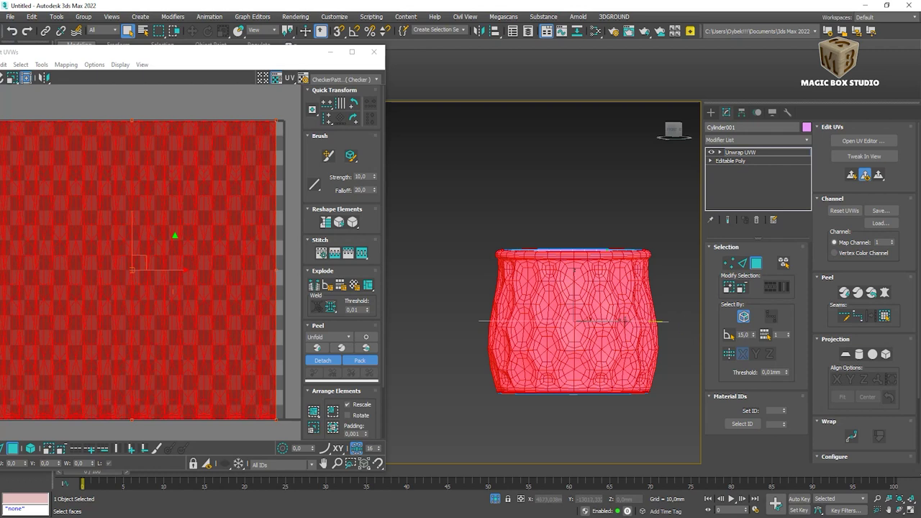
click(349, 79)
click(341, 94)
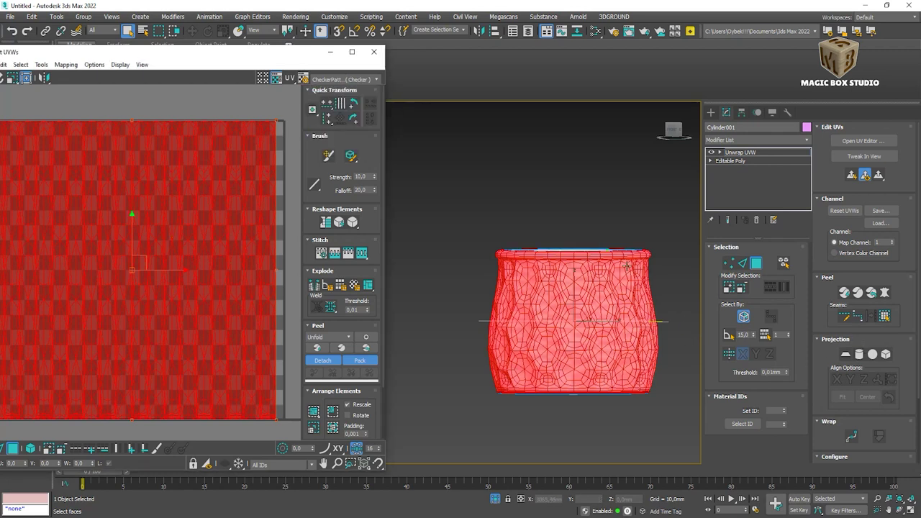
Map the faces with Cylindrical projection, Fit the UVs, then squash the island vertically into a band.
click(860, 357)
key(z)
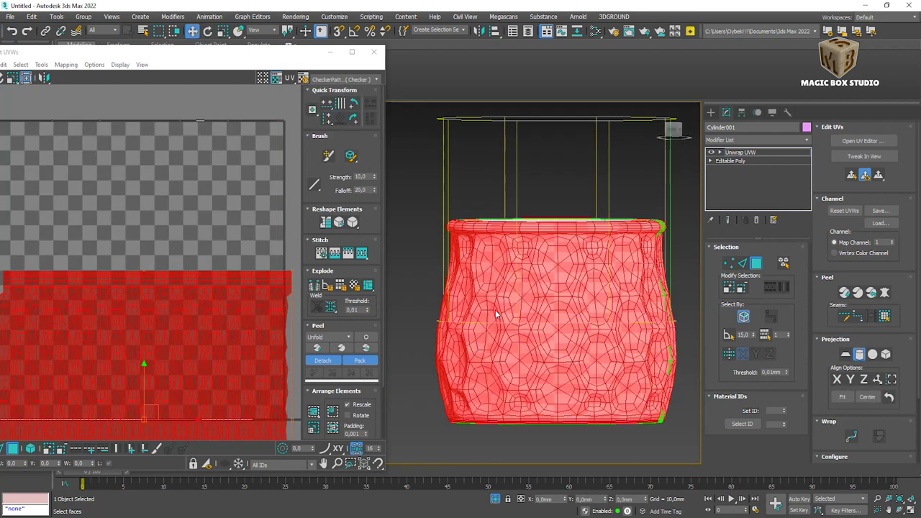
scroll(531, 270, down, 3)
right_click(583, 166)
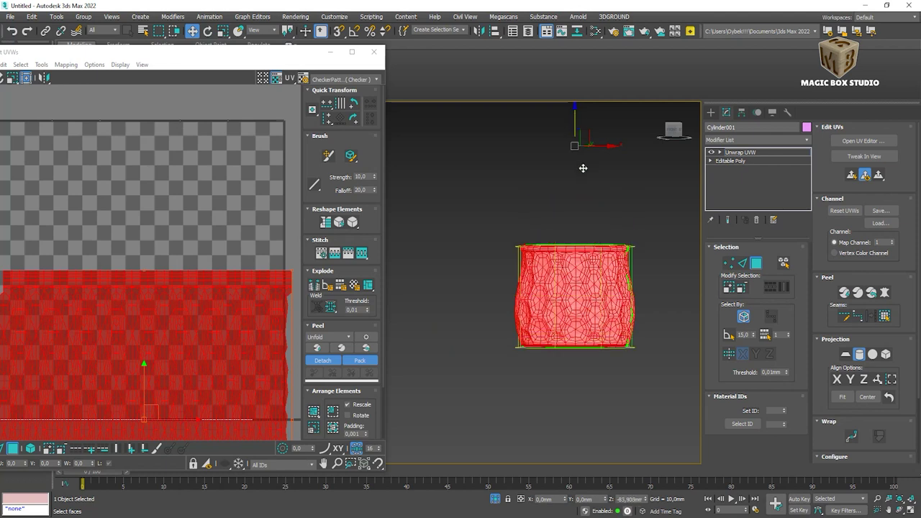
key(z)
drag(86, 59, 107, 63)
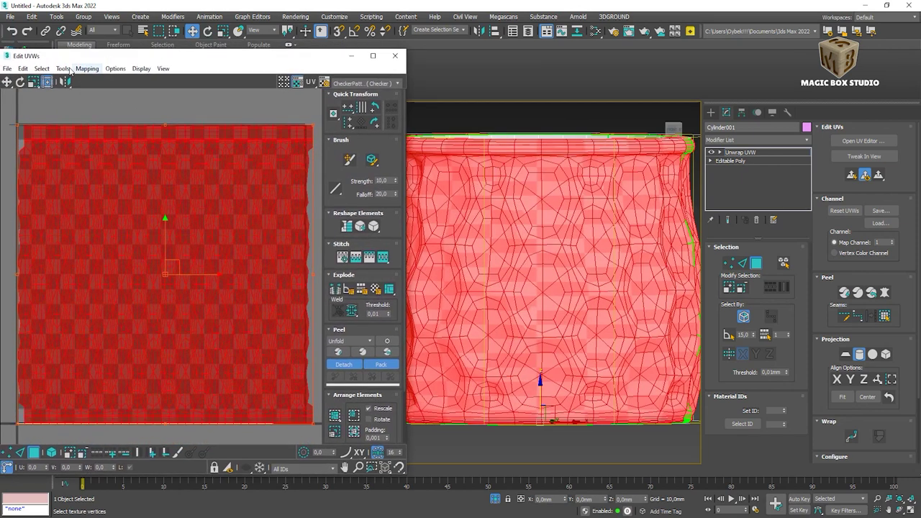
click(36, 110)
click(144, 213)
click(857, 354)
mouse_move(144, 215)
mouse_down()
mouse_move(137, 376)
mouse_move(142, 370)
mouse_up()
Clear the selection, then select the pot's interior faces and map them cylindrically.
alt+middle_drag(438, 281, 510, 206)
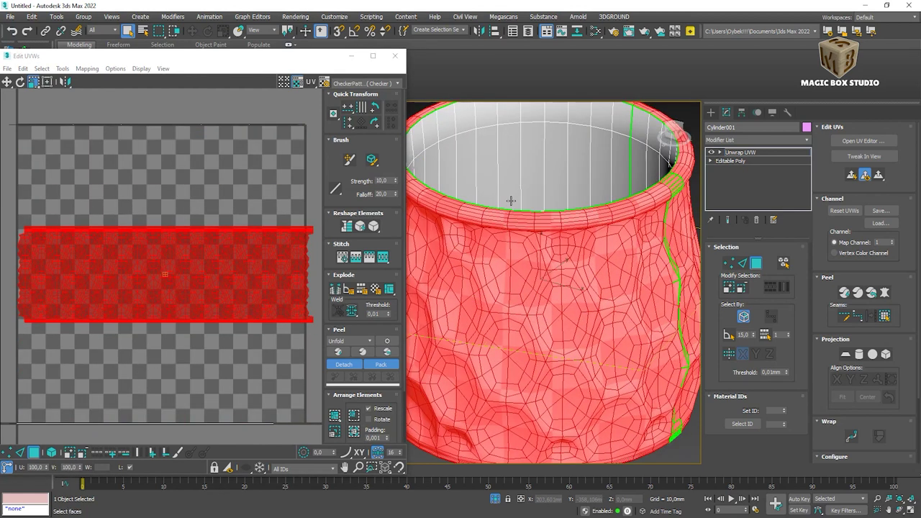
scroll(96, 215, down, 3)
key(ctrl+d)
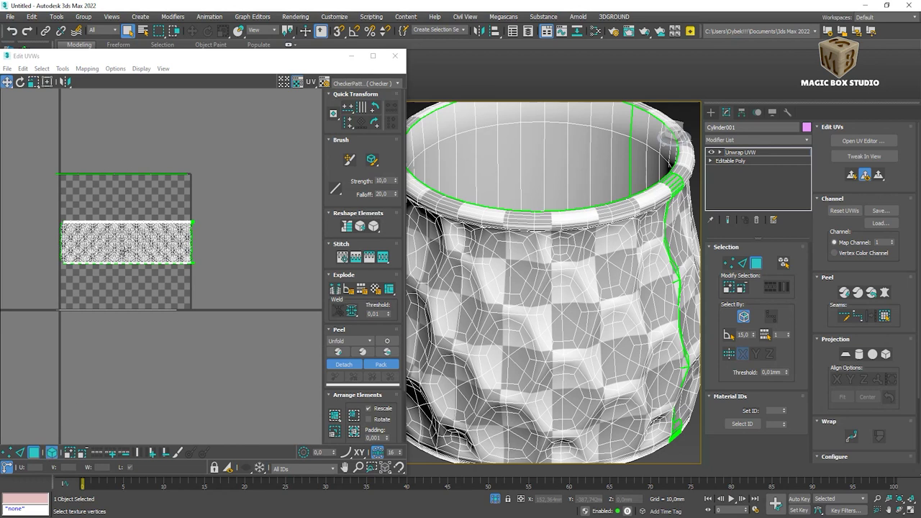
click(887, 318)
click(859, 354)
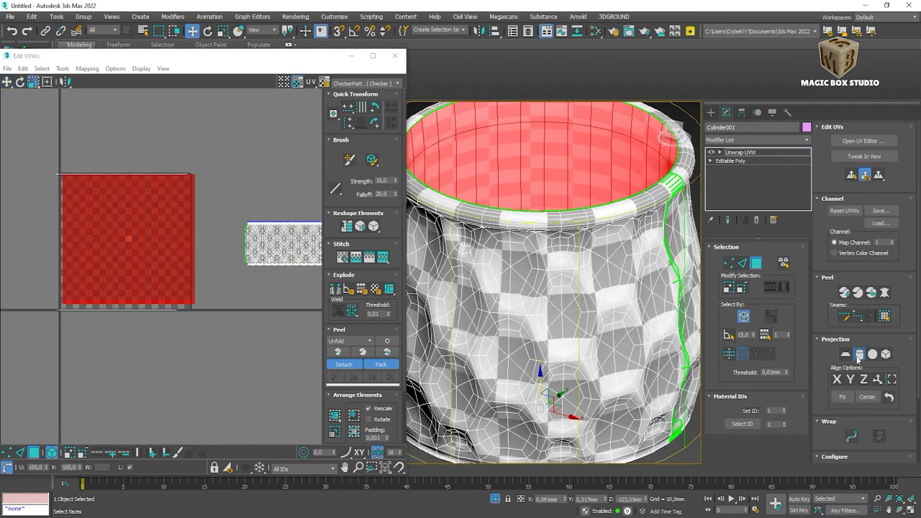
Squash the interior wall UVs into a band and clear the selection.
drag(103, 205, 117, 282)
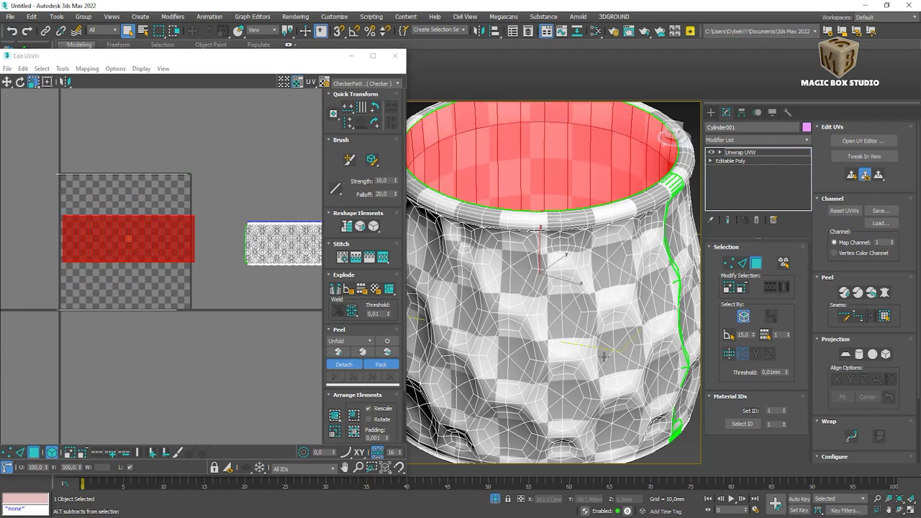
alt+middle_drag(604, 357, 604, 403)
click(30, 92)
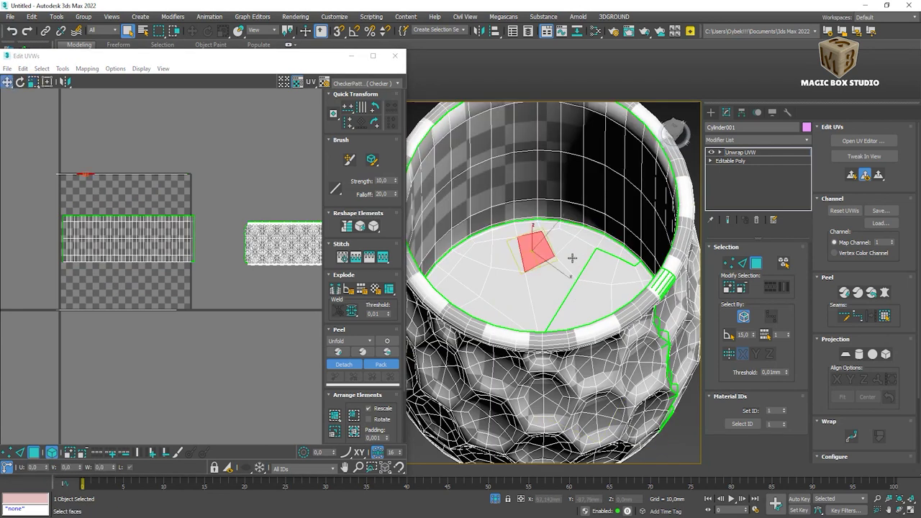
Pelt-map the cup's floor cap faces into a flat circle with Relax, and commit.
click(885, 316)
click(884, 292)
click(434, 155)
click(482, 385)
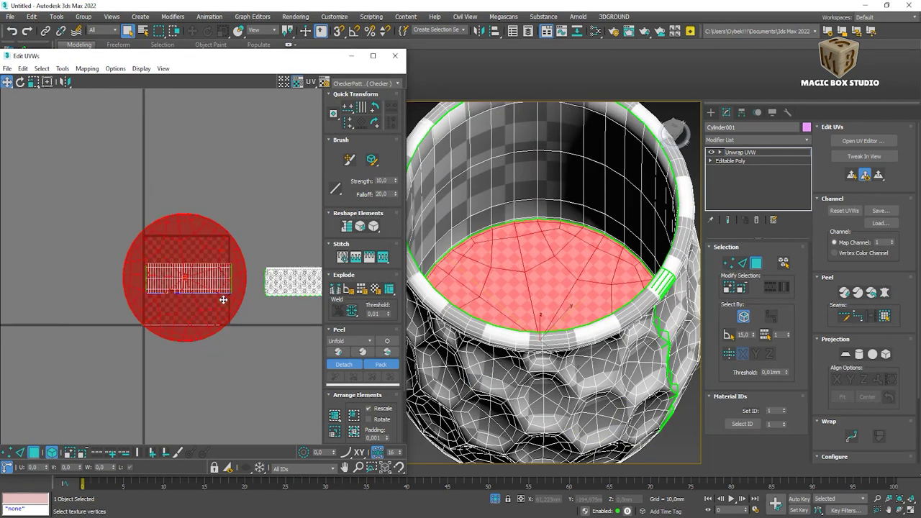
click(437, 209)
click(482, 383)
Select all UVs and Detach them into separate islands.
scroll(228, 345, down, 3)
key(ctrl+a)
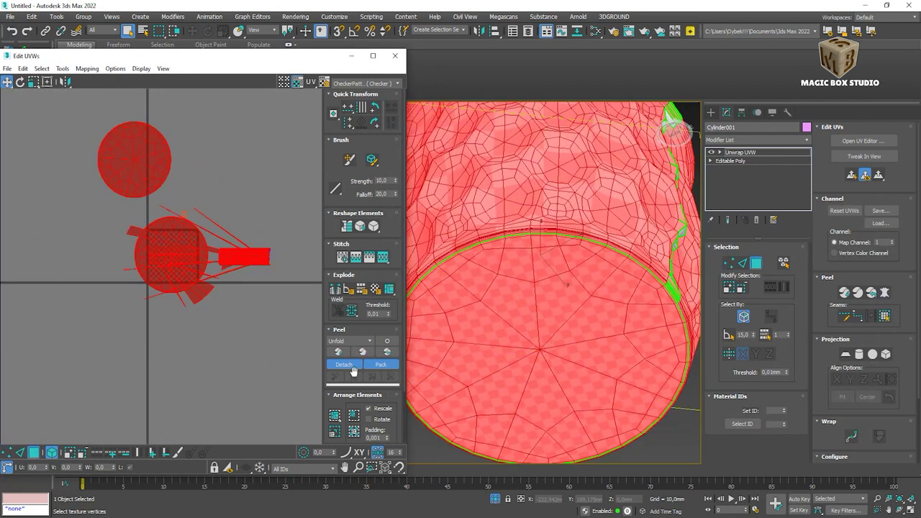
click(352, 369)
alt+middle_drag(506, 302, 472, 300)
scroll(495, 257, up, 3)
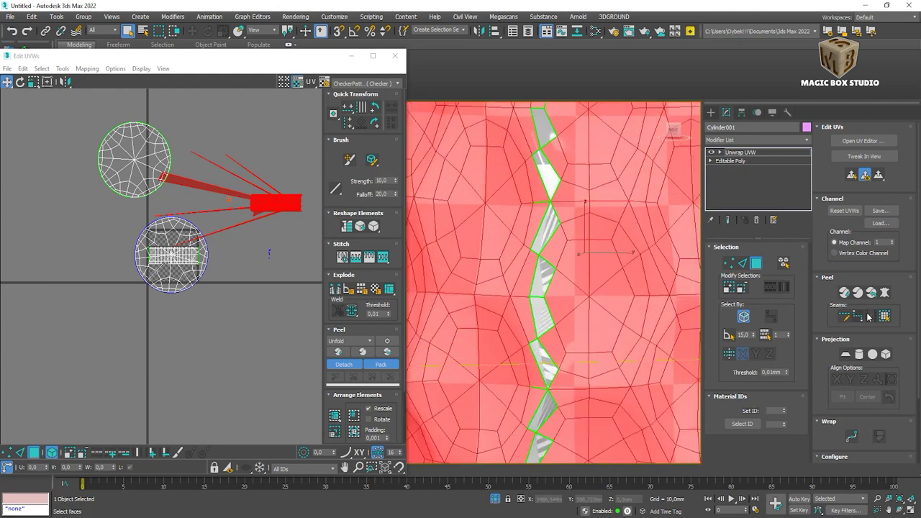
scroll(611, 288, down, 5)
Project the outer wall faces cylindrically, moving the strip up-right and the circular shell left.
alt+middle_drag(611, 287, 619, 317)
click(858, 354)
mouse_move(678, 329)
alt+middle_down()
mouse_move(616, 378)
mouse_move(612, 346)
alt+middle_up()
scroll(615, 378, up, 3)
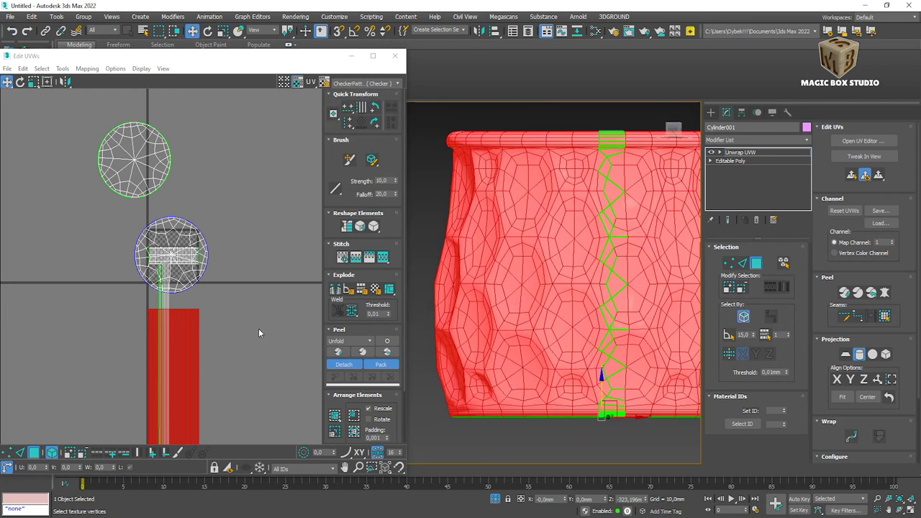
click(858, 354)
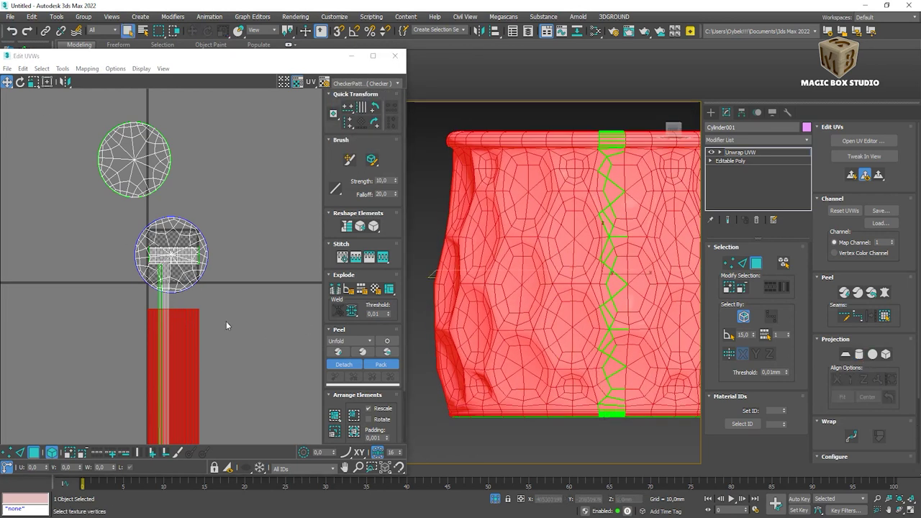
drag(195, 331, 283, 175)
drag(170, 255, 32, 216)
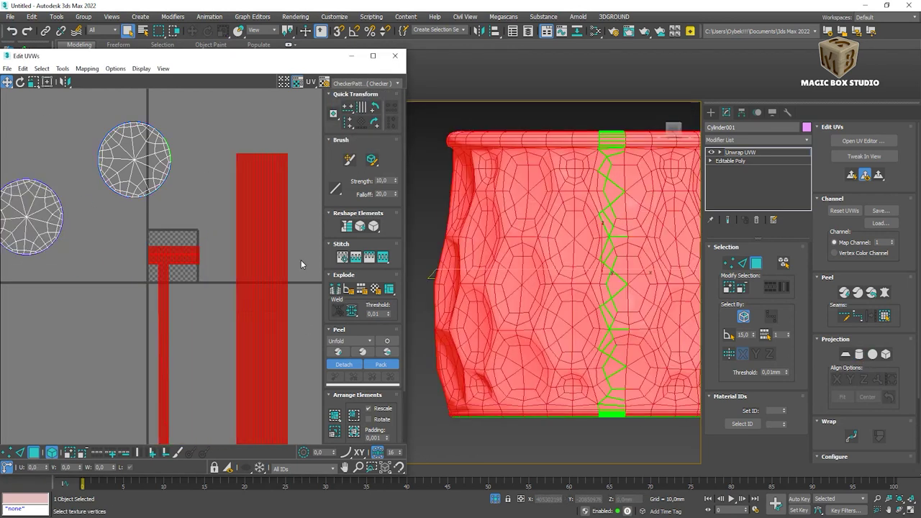
Clear the face selection and re-project the outer wall faces cylindrically into a tall strip.
alt+middle_drag(414, 253, 441, 279)
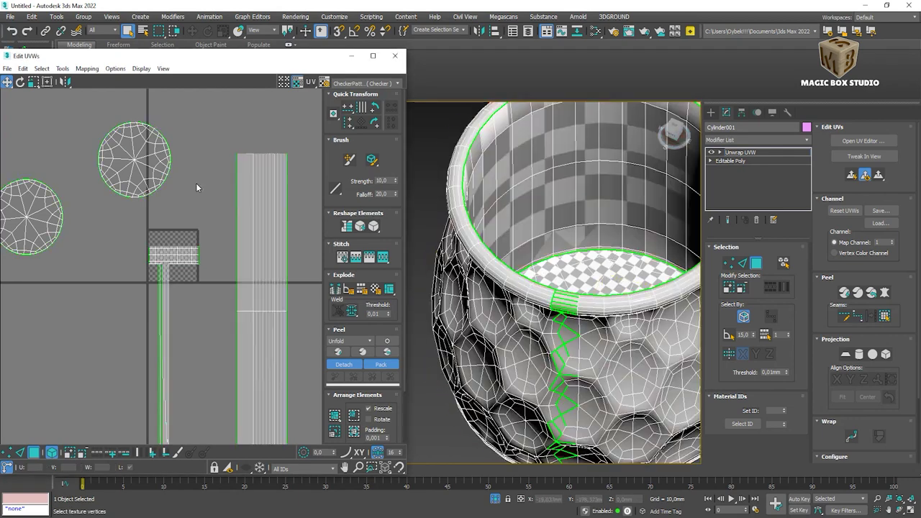
click(412, 169)
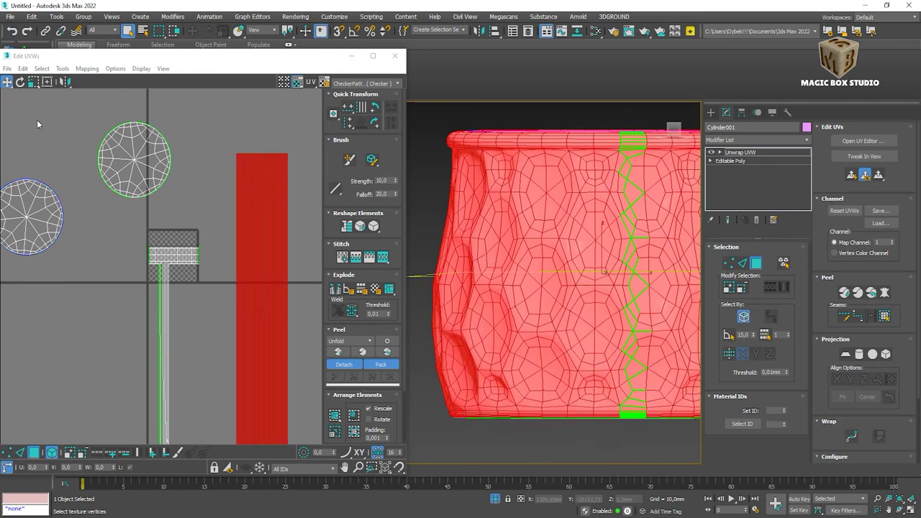
scroll(245, 295, down, 3)
scroll(274, 286, up, 5)
scroll(275, 288, up, 3)
scroll(278, 311, down, 3)
scroll(231, 226, down, 3)
click(858, 355)
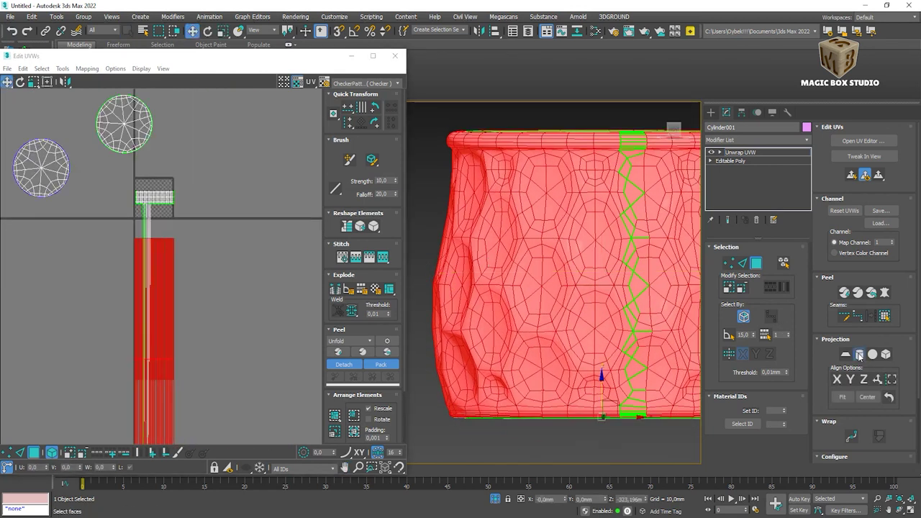
mouse_move(602, 354)
alt+middle_down()
mouse_move(634, 307)
mouse_move(616, 365)
alt+middle_up()
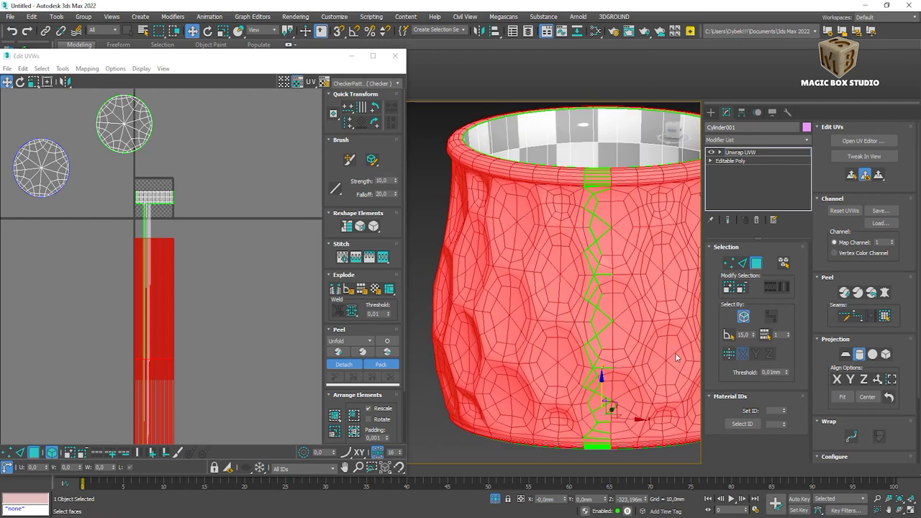
click(863, 355)
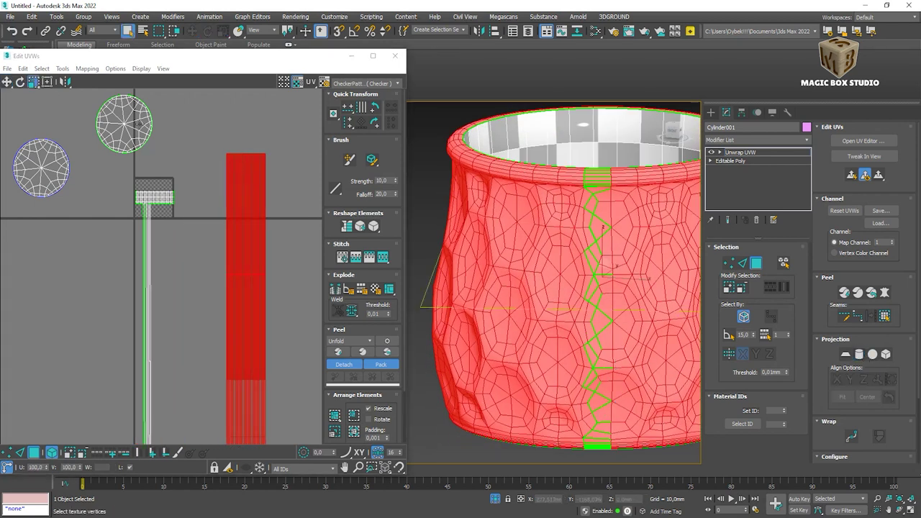
Frame the outer wall UV strip and stretch it vertically so the checker squares look even.
scroll(237, 238, up, 5)
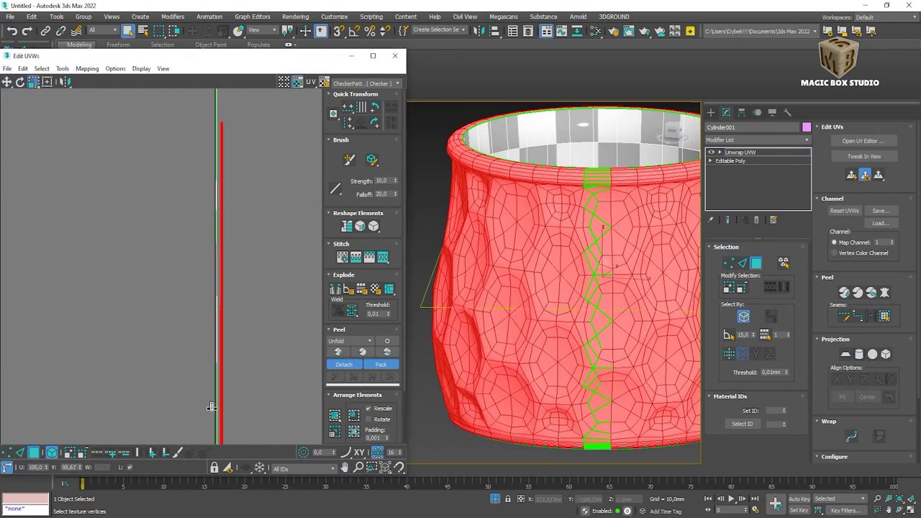
scroll(242, 233, down, 3)
scroll(223, 244, up, 3)
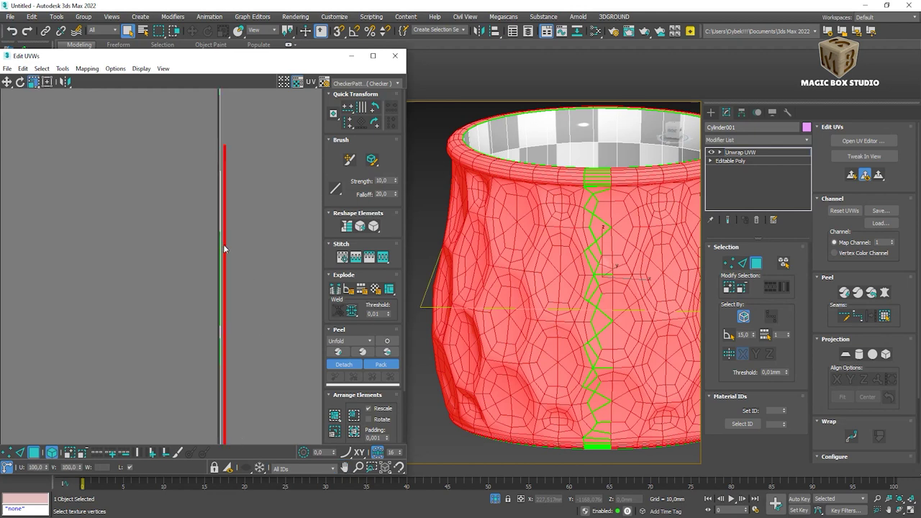
middle_drag(232, 230, 245, 105)
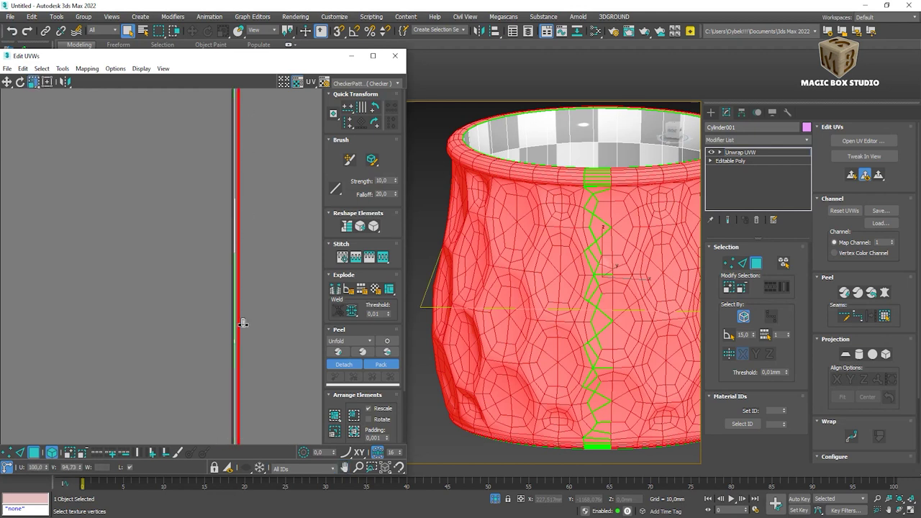
scroll(243, 323, down, 3)
middle_drag(256, 339, 247, 242)
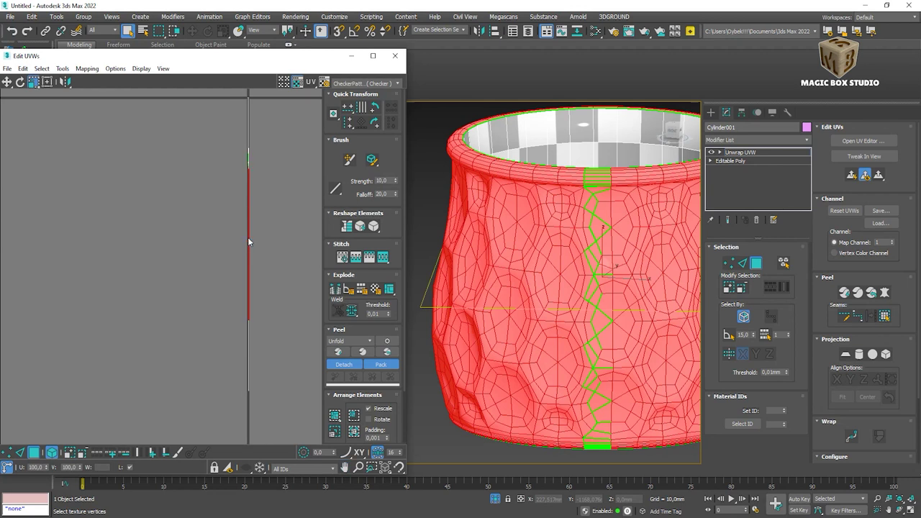
middle_drag(249, 245, 315, 243)
scroll(296, 229, up, 2)
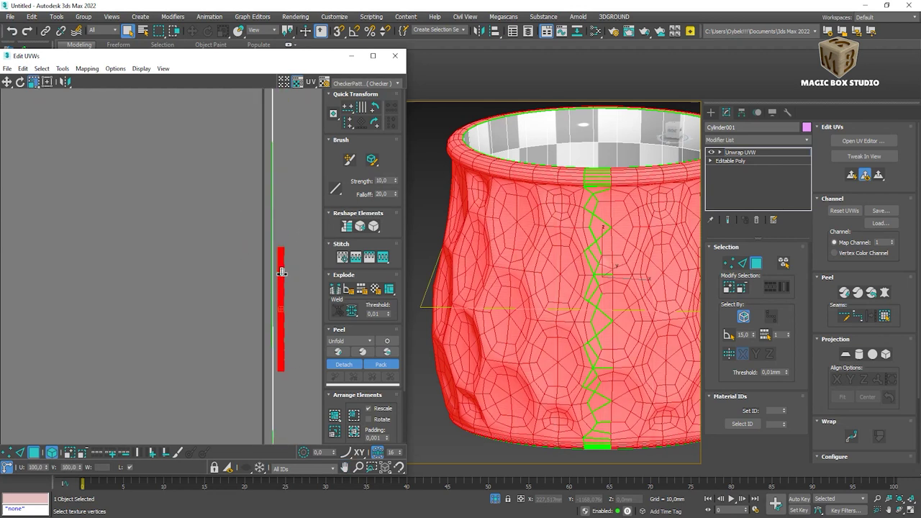
drag(281, 295, 283, 393)
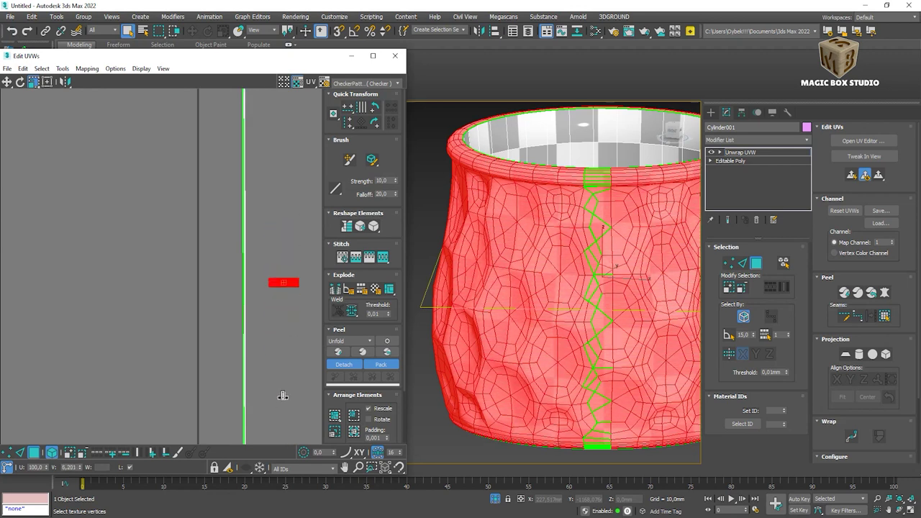
Select the inner wall faces, rescale their strip, and box-select all UVs in vertex mode.
click(266, 287)
click(448, 288)
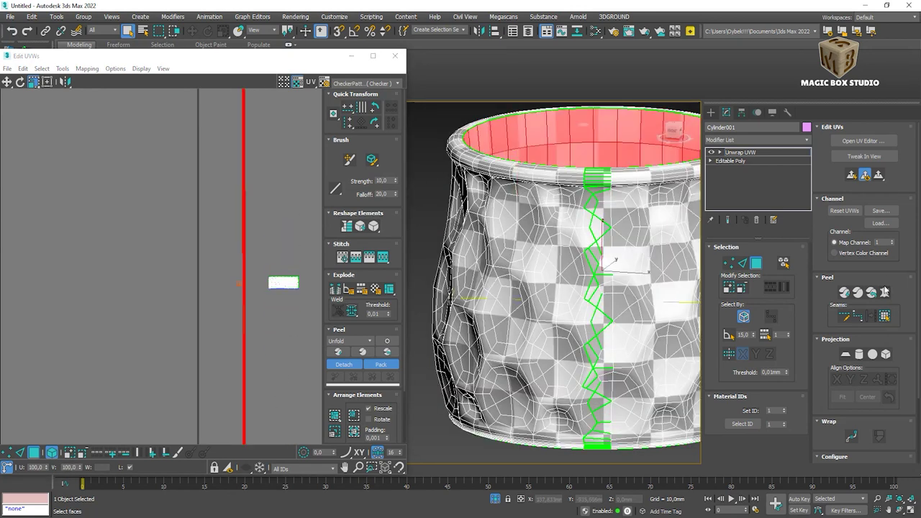
drag(269, 238, 213, 172)
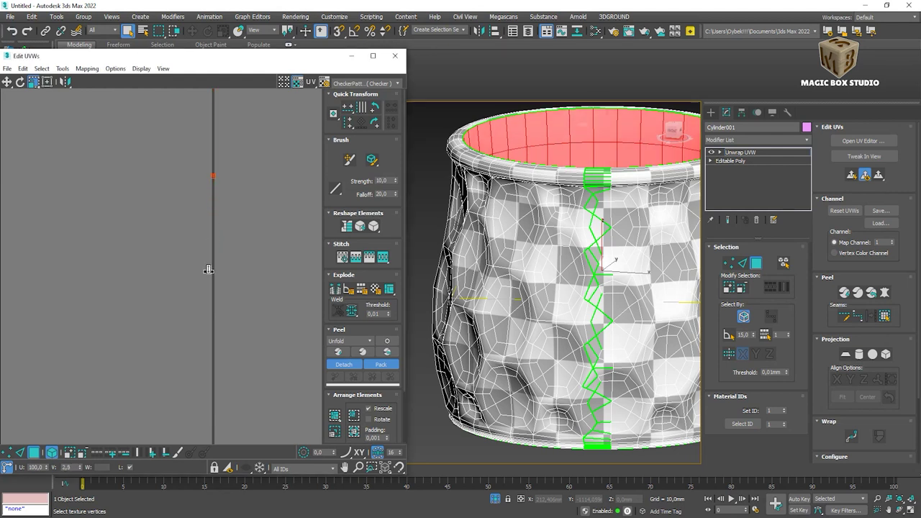
scroll(214, 183, up, 5)
key(ctrl+w)
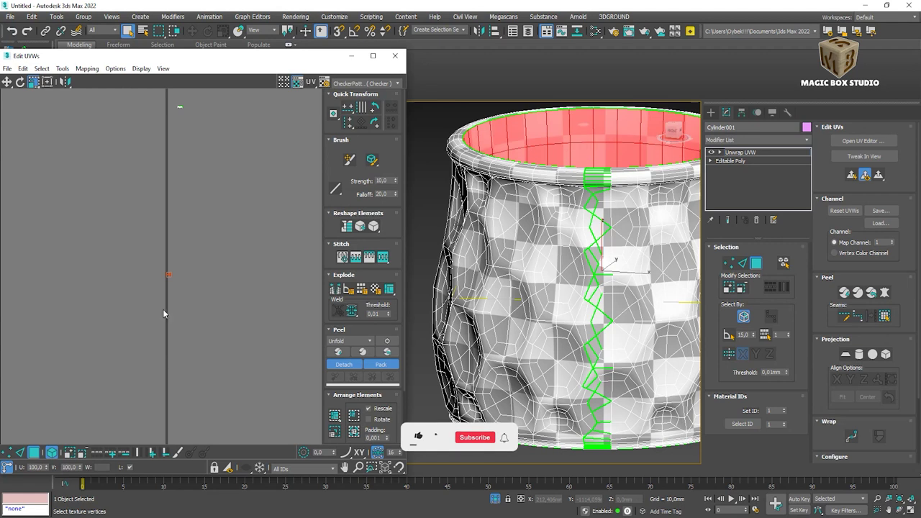
drag(134, 97, 193, 318)
middle_drag(193, 228, 170, 240)
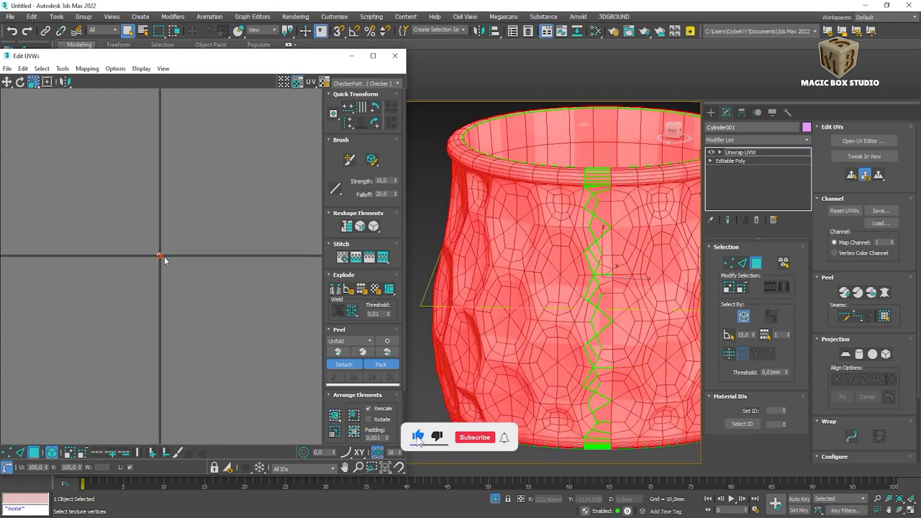
scroll(209, 280, down, 5)
scroll(209, 280, up, 3)
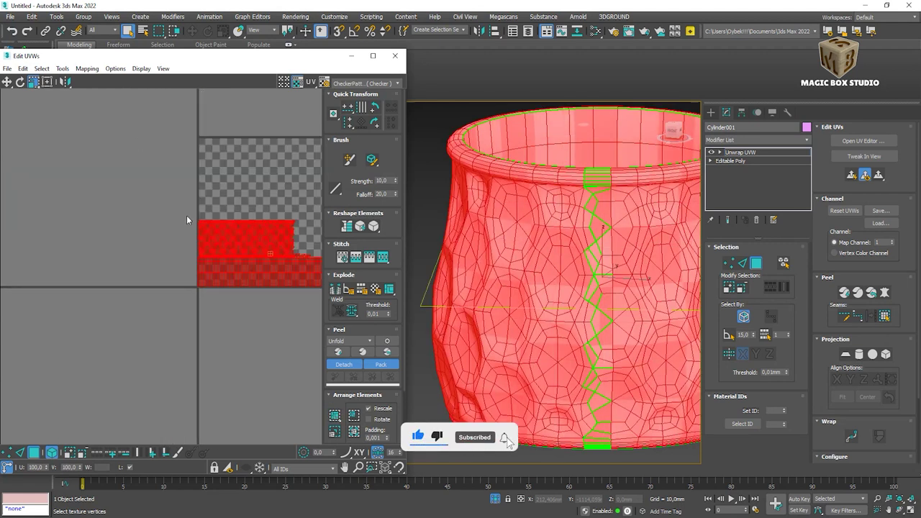
Nudge the outer wall island down beside the inner wall strip, then select every pot face.
alt+middle_drag(428, 288, 596, 287)
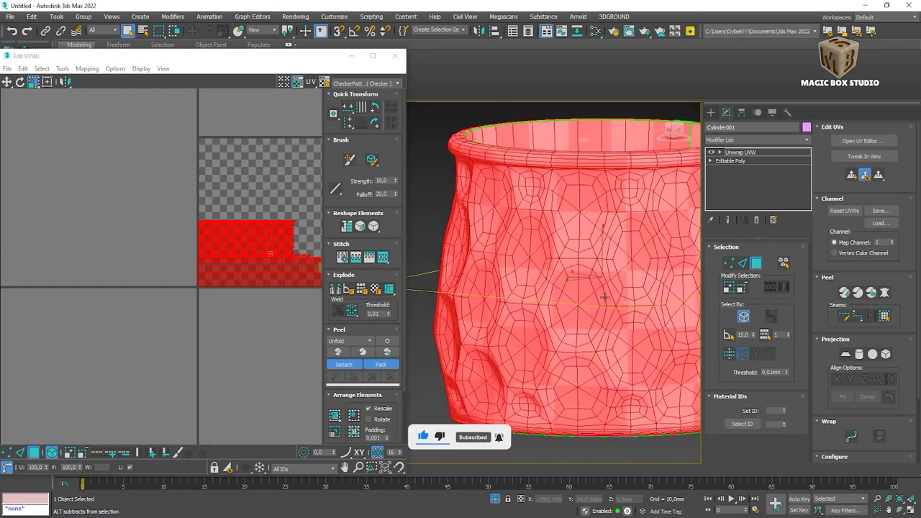
click(7, 82)
click(226, 242)
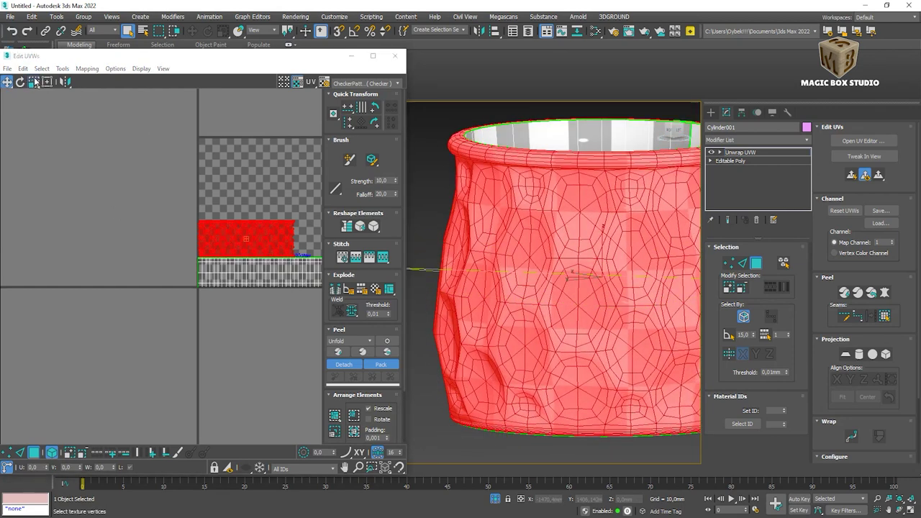
drag(274, 230, 276, 251)
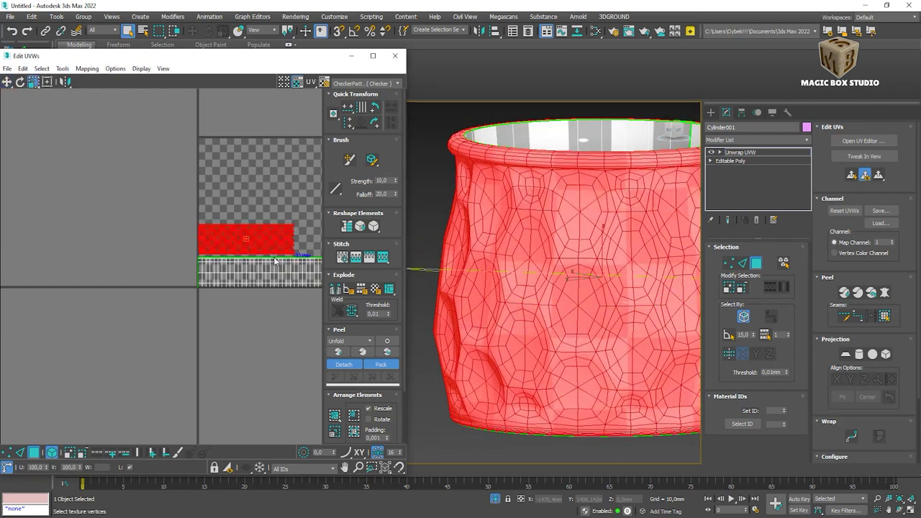
click(232, 266)
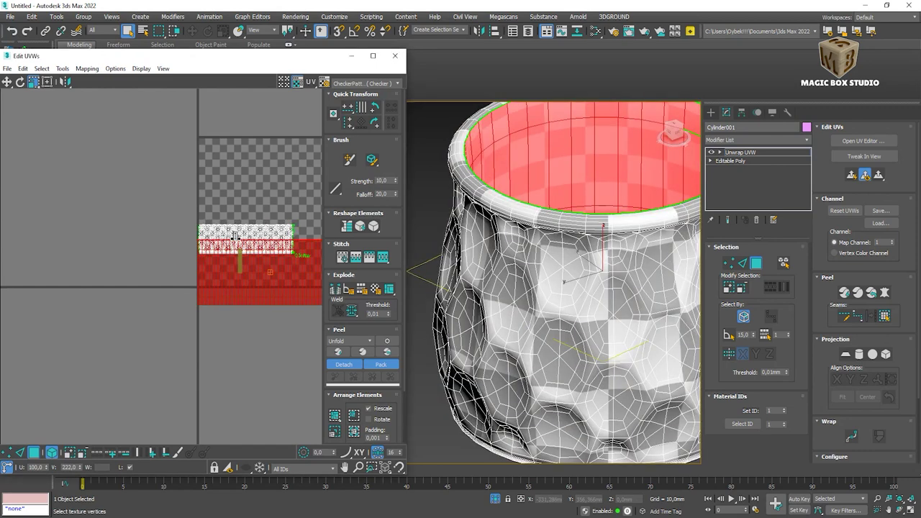
alt+middle_drag(428, 288, 462, 165)
scroll(148, 124, down, 5)
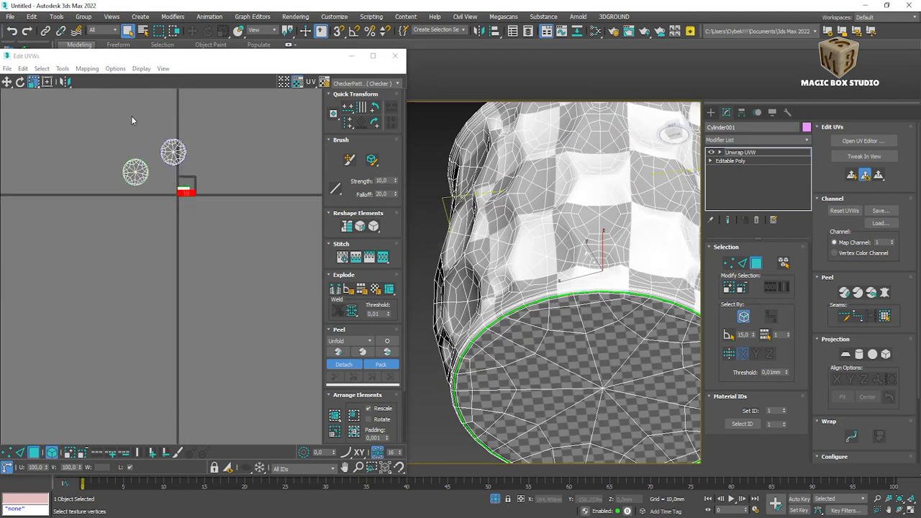
key(ctrl+a)
alt+middle_drag(462, 216, 399, 254)
right_click(530, 245)
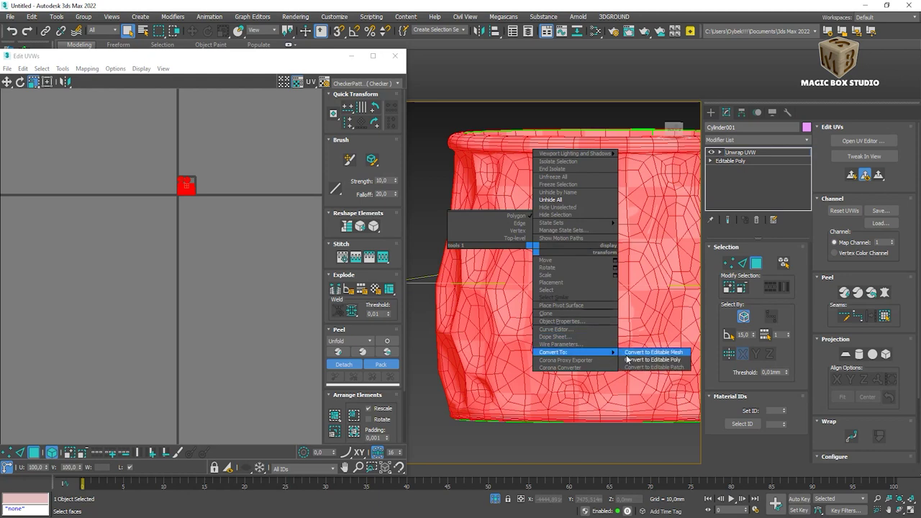
Close the UV editor and convert the pot to Editable Poly.
click(612, 354)
right_click(566, 272)
click(654, 389)
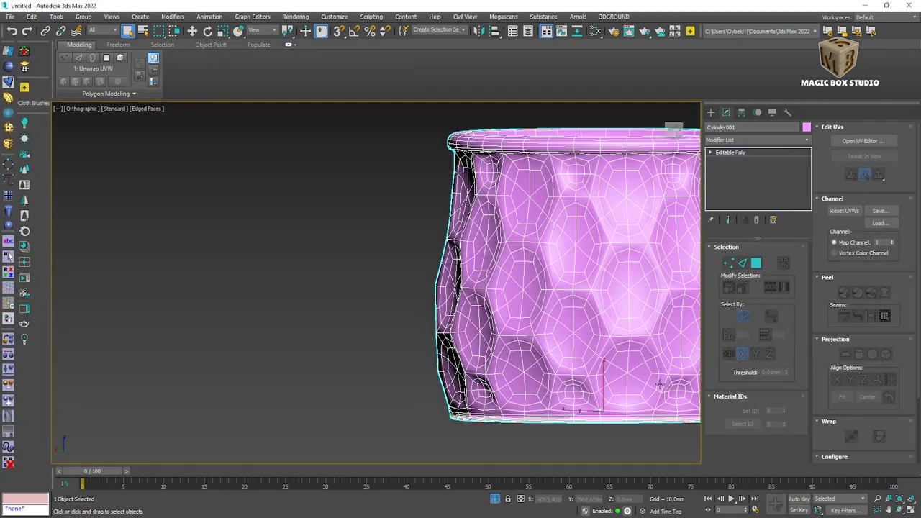
Add an Unwrap UVW modifier to the disc Cylinder002.
alt+middle_drag(575, 288, 576, 216)
scroll(432, 288, down, 3)
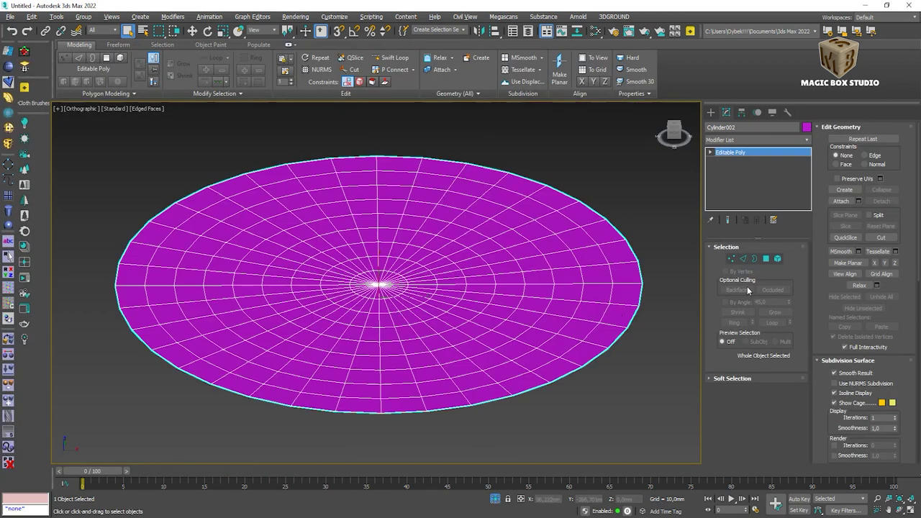
click(756, 137)
text(un)
key(Return)
click(754, 264)
Pelt-map all the disc's faces with Relax and commit the unwrap.
key(ctrl+a)
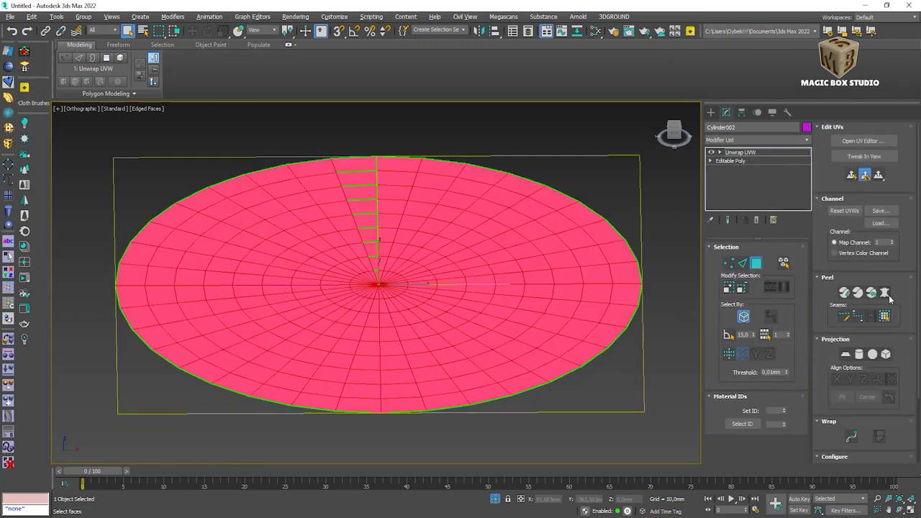
click(885, 292)
click(363, 83)
click(374, 95)
click(437, 160)
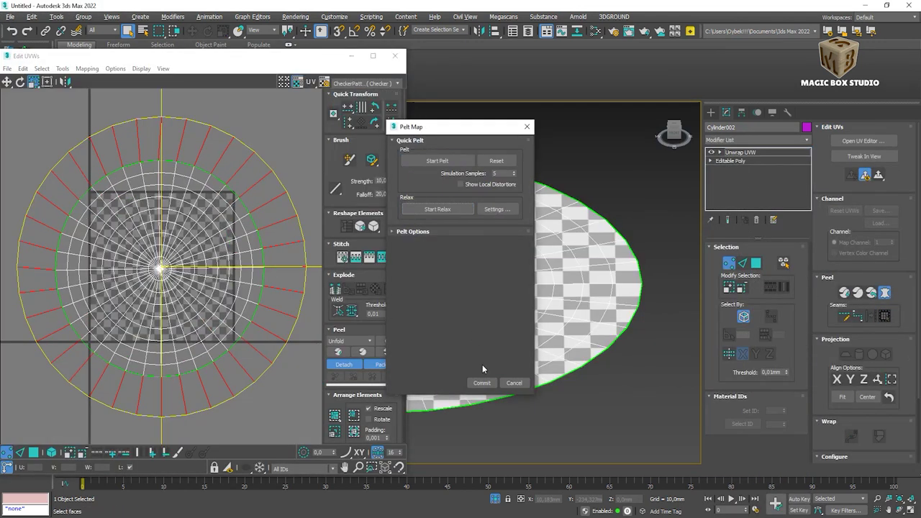
click(482, 382)
Convert the disc to Editable Poly and exit isolation to show the whole scene.
right_click(508, 306)
click(647, 436)
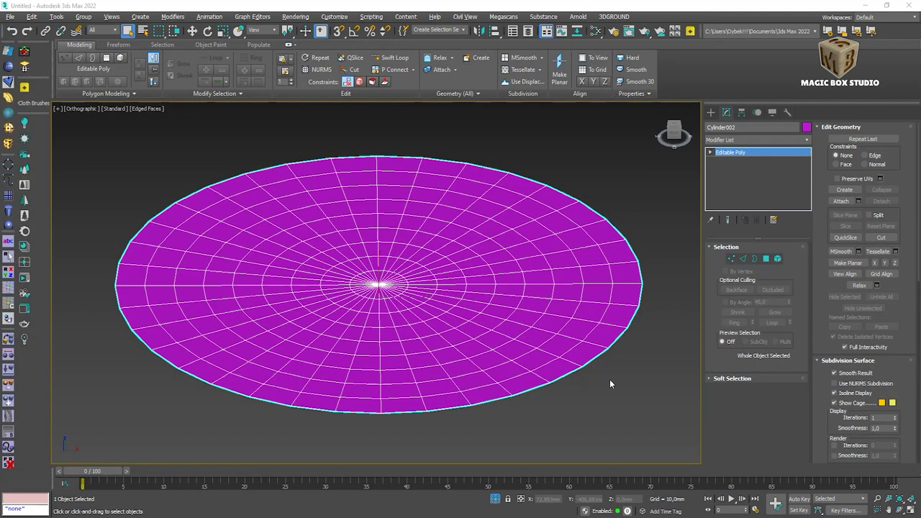
key(alt+q)
key(alt+q)
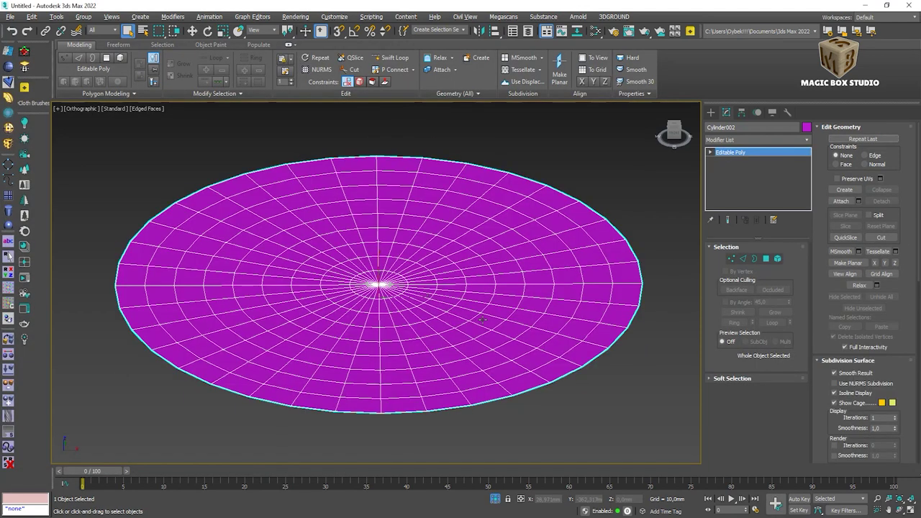
Add a new CoronaMtl in the Slate editor, discarding an empty bitmap node.
key(m)
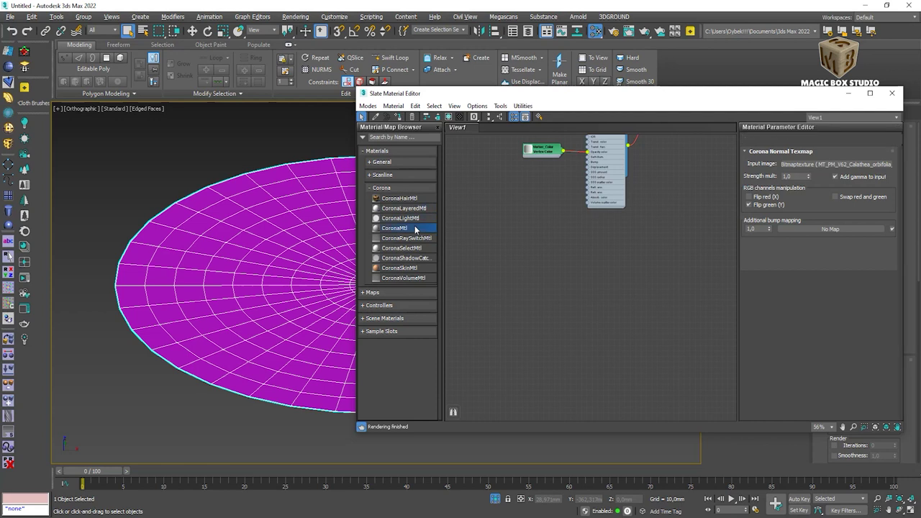
drag(415, 229, 605, 237)
right_click(520, 259)
click(647, 293)
double_click(192, 245)
key(Escape)
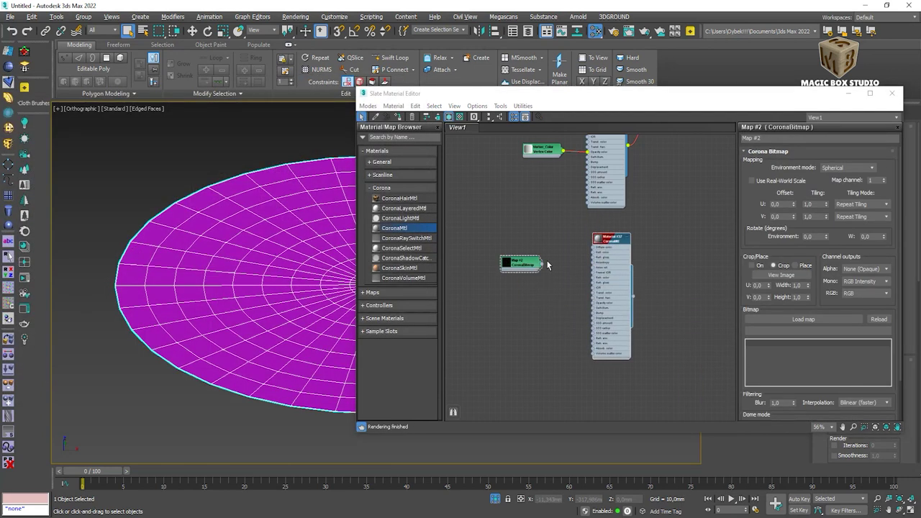
key(Delete)
Load ground_2K_Albedo from the Calathea orbifolia maps into a CoronaBitmap wired to Diffuse.
right_click(526, 261)
click(647, 293)
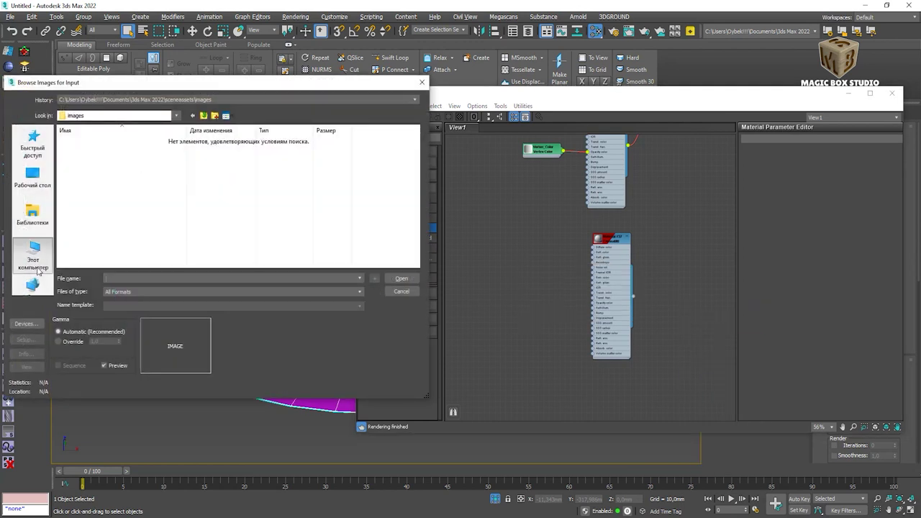
click(33, 284)
scroll(129, 238, down, 5)
scroll(129, 242, up, 5)
click(86, 226)
scroll(122, 216, down, 5)
scroll(111, 201, up, 5)
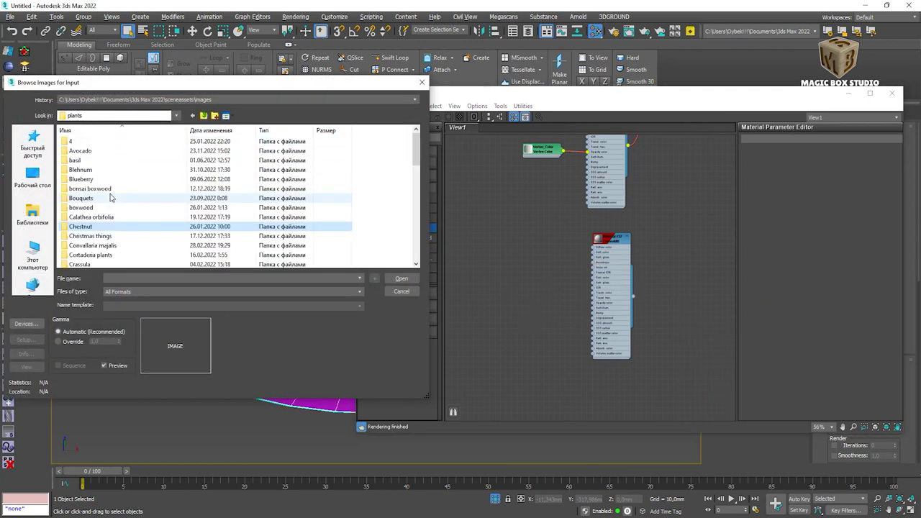
double_click(91, 216)
double_click(115, 173)
double_click(41, 149)
drag(513, 281, 614, 259)
drag(475, 277, 482, 232)
Add ground_2K_Displacement and ground_2K_Normal CoronaBitmaps, routing the normal map through CoronaNormal.
right_click(455, 289)
click(651, 333)
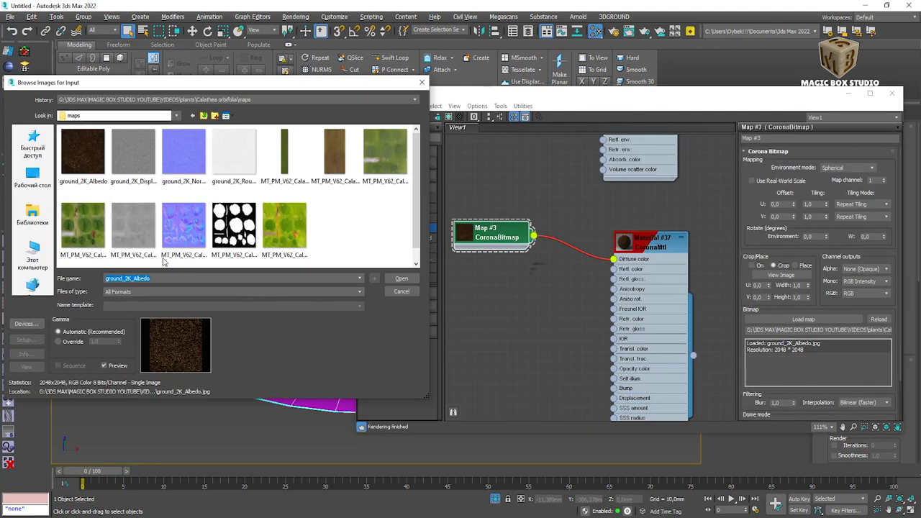
double_click(134, 151)
drag(615, 400, 500, 354)
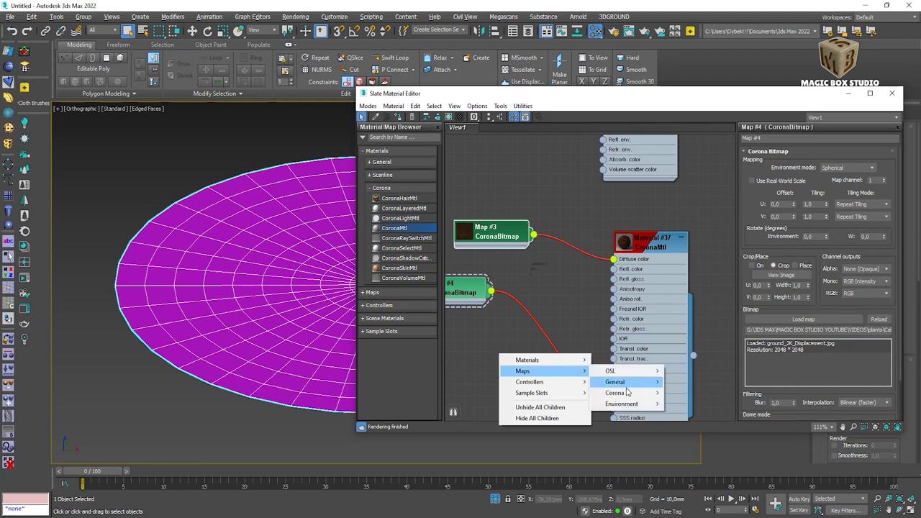
click(701, 215)
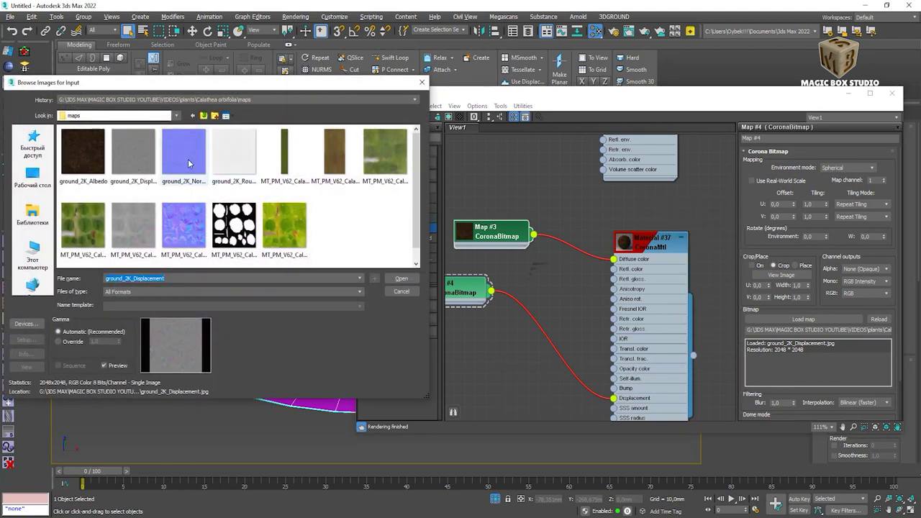
double_click(185, 153)
drag(530, 296, 572, 302)
click(755, 402)
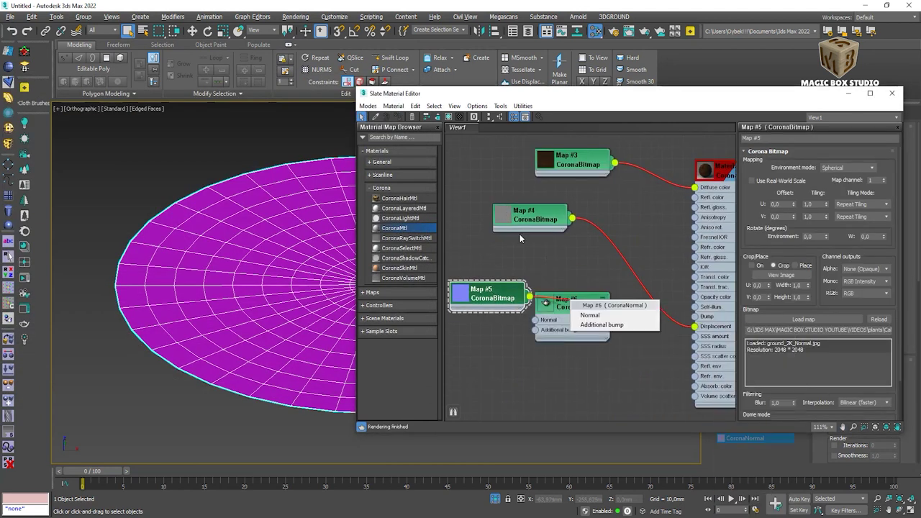
drag(509, 306, 535, 321)
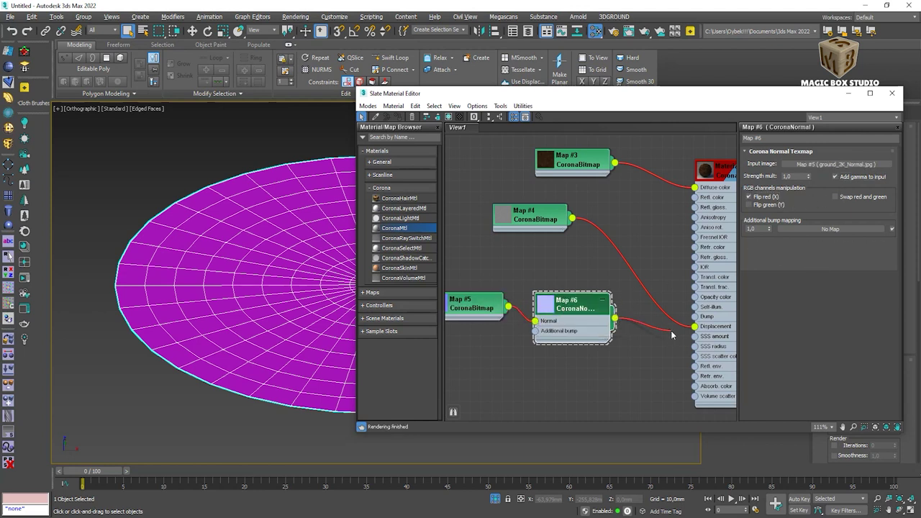
Wire a ground_2K_Roughness CoronaBitmap into reflection glossiness and start an interactive Corona render.
right_click(498, 249)
click(633, 281)
right_click(506, 259)
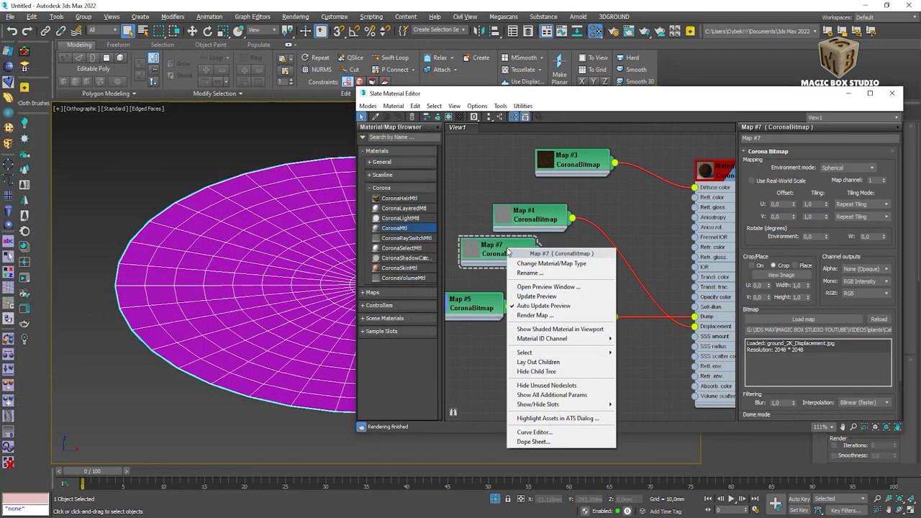
right_click(510, 246)
click(689, 294)
double_click(234, 151)
drag(547, 250, 695, 208)
click(489, 116)
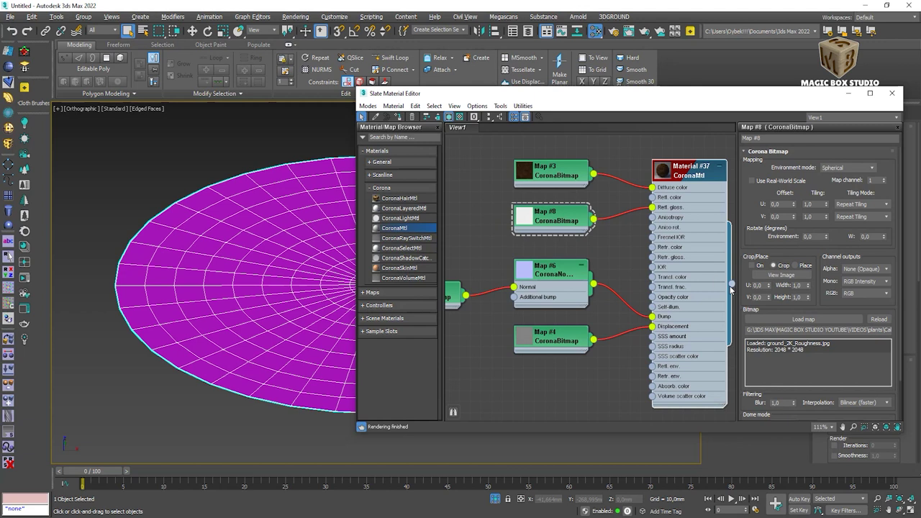
click(613, 30)
click(792, 201)
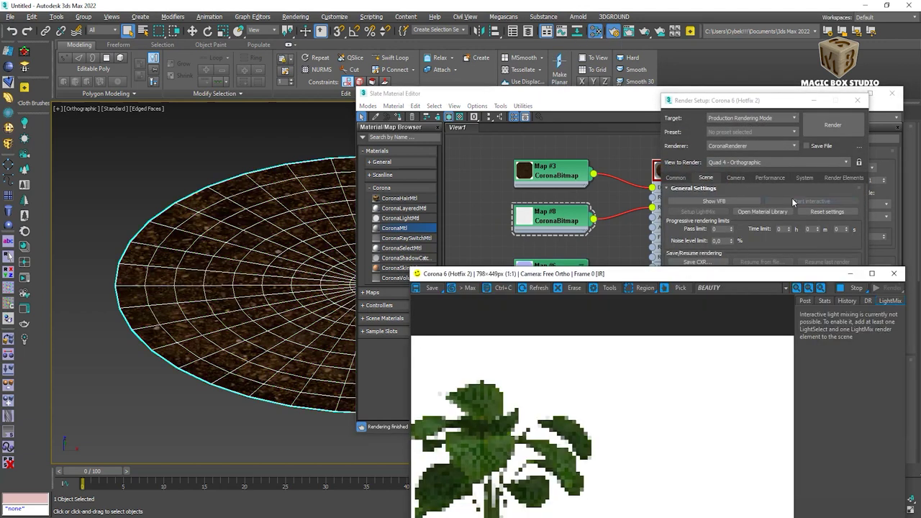
Set the soil material's displacement Min level 2 mm and Max level 25 mm, then render interactively.
click(882, 216)
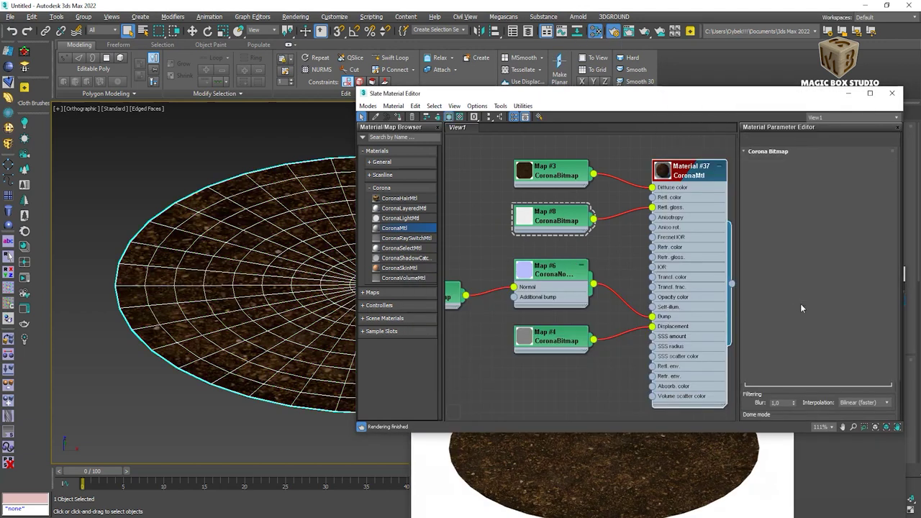
click(634, 432)
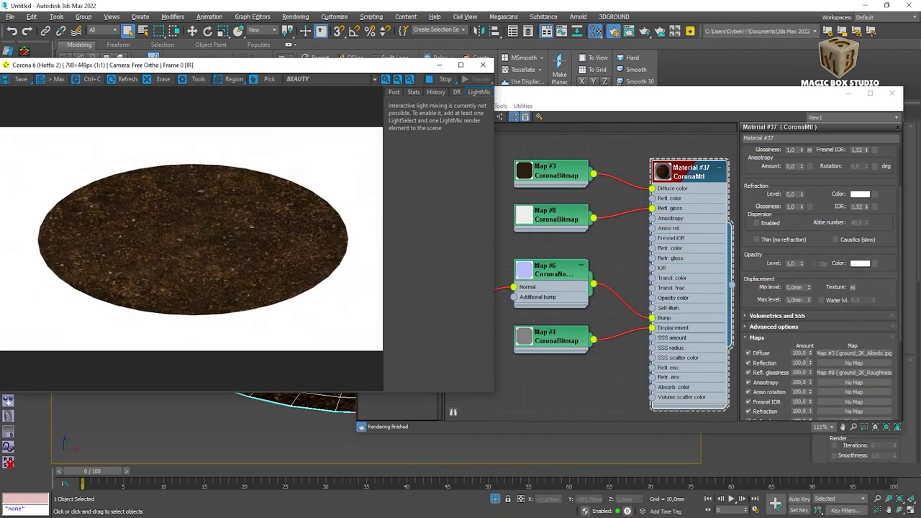
click(795, 287)
text(0)
key(Return)
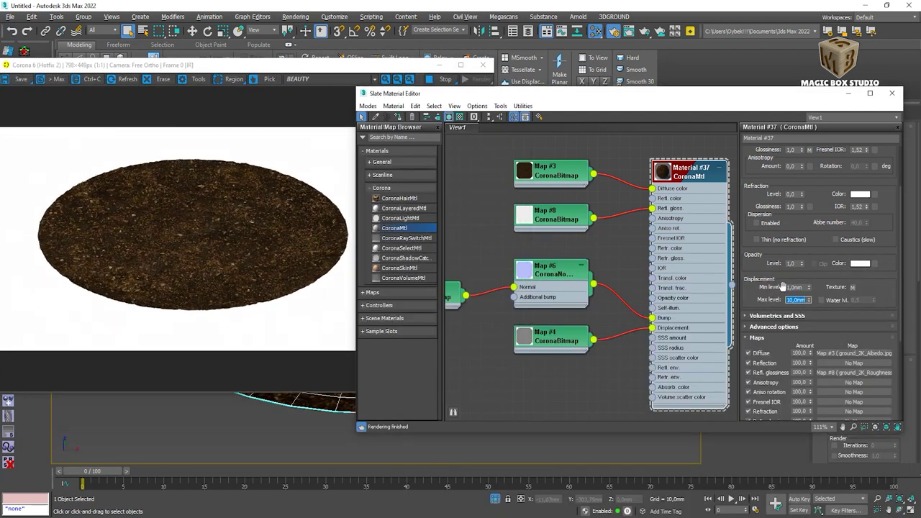
click(797, 287)
text(2)
click(799, 300)
text(25)
key(Return)
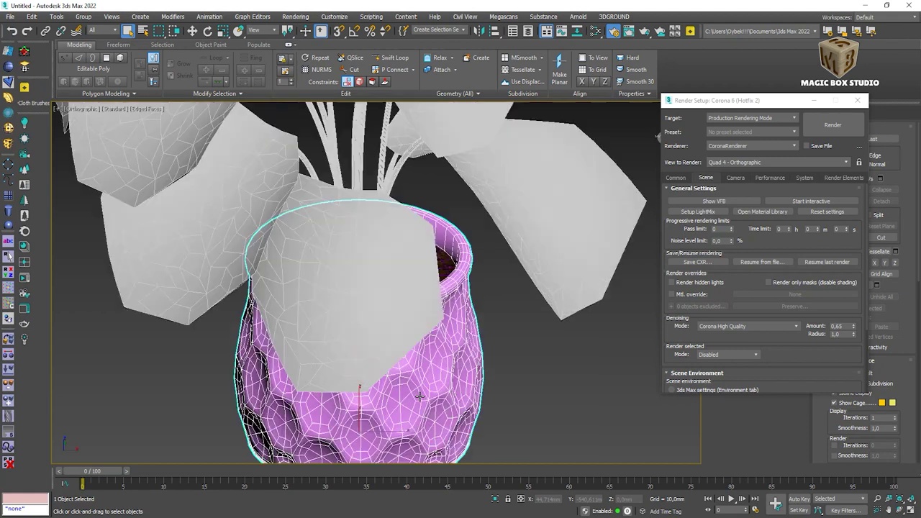
scroll(419, 396, down, 2)
click(811, 201)
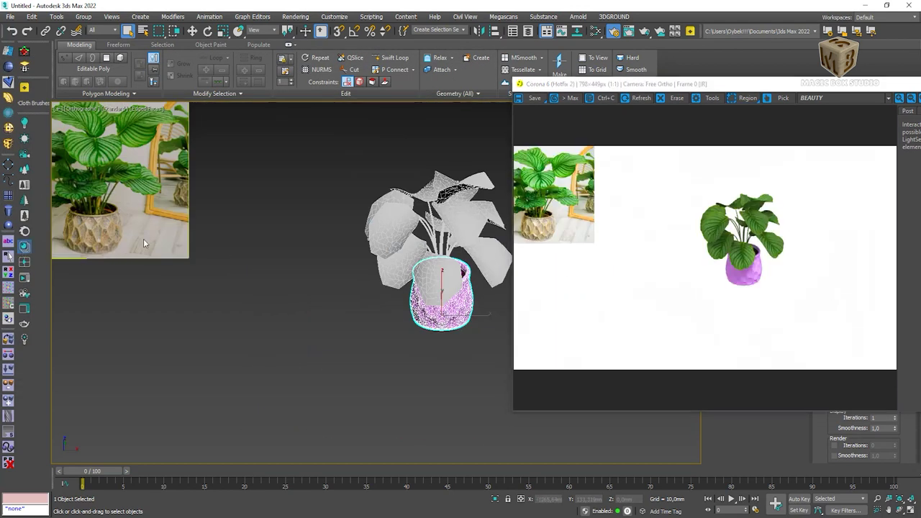
Drag Iron Rough Rusty from the Corona library's Metals onto the pot and close the library.
click(136, 261)
scroll(284, 323, down, 3)
scroll(432, 360, down, 3)
scroll(575, 392, down, 3)
scroll(568, 437, down, 3)
drag(584, 440, 593, 235)
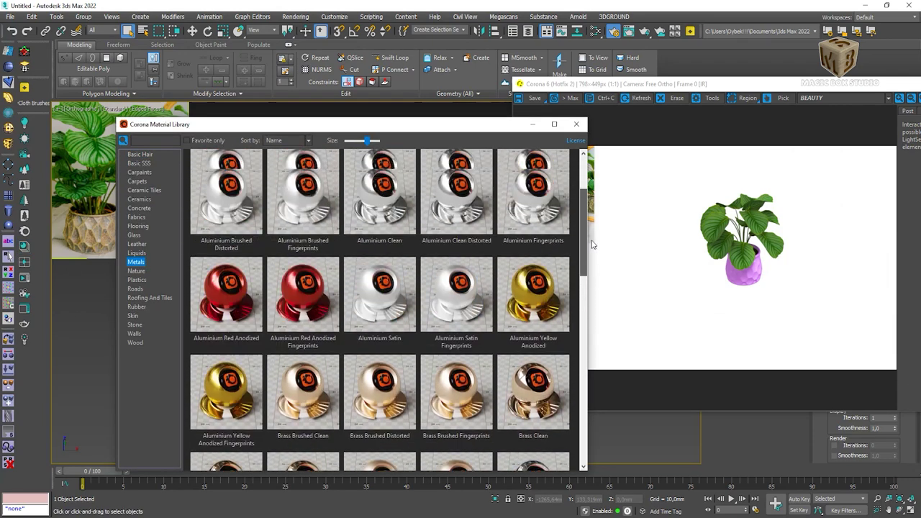
scroll(570, 294, down, 3)
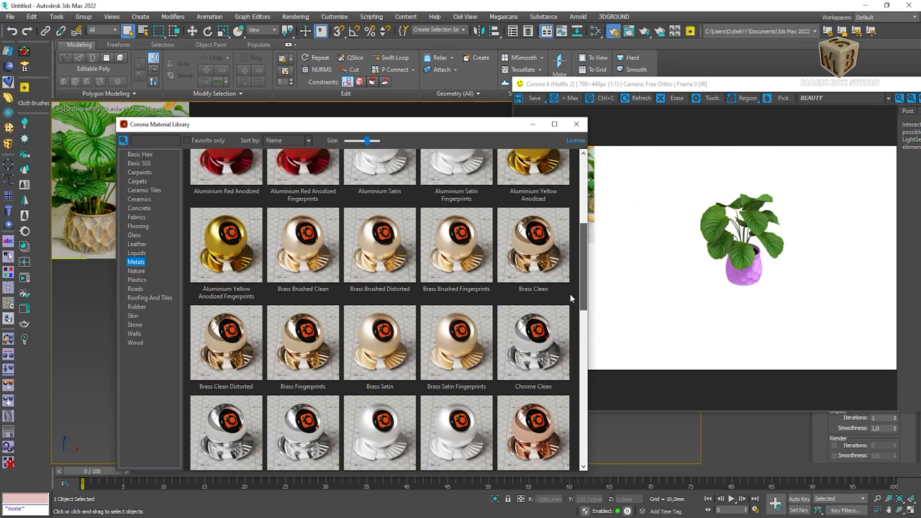
mouse_move(403, 124)
mouse_down()
mouse_move(168, 111)
mouse_move(238, 110)
mouse_up()
scroll(172, 258, down, 2)
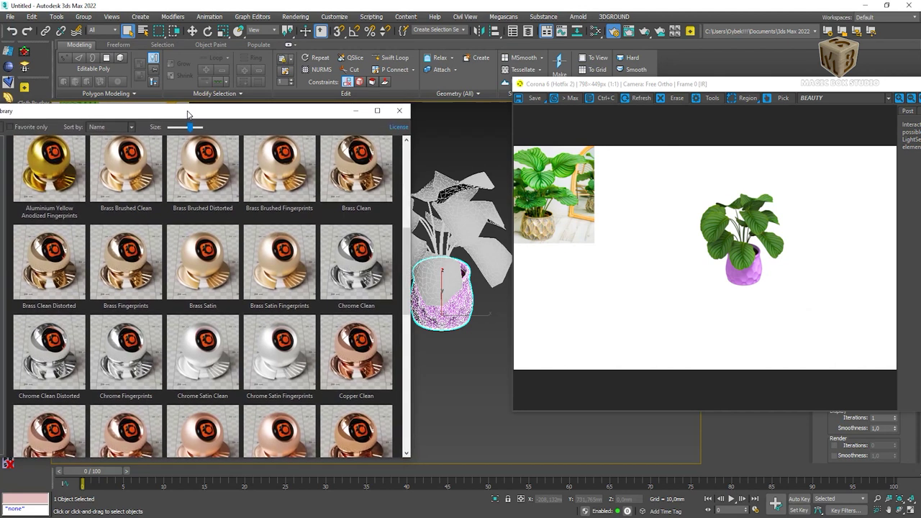
drag(406, 268, 393, 404)
scroll(393, 399, up, 2)
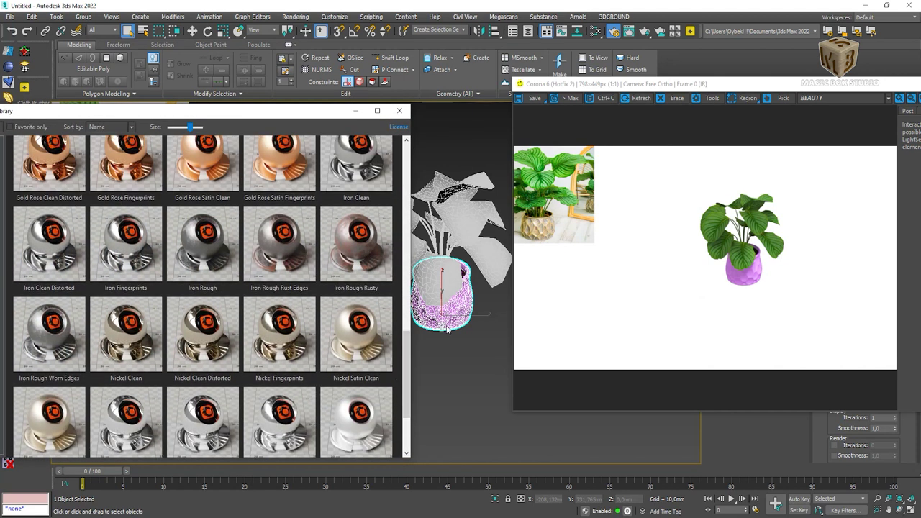
drag(447, 329, 447, 329)
click(399, 110)
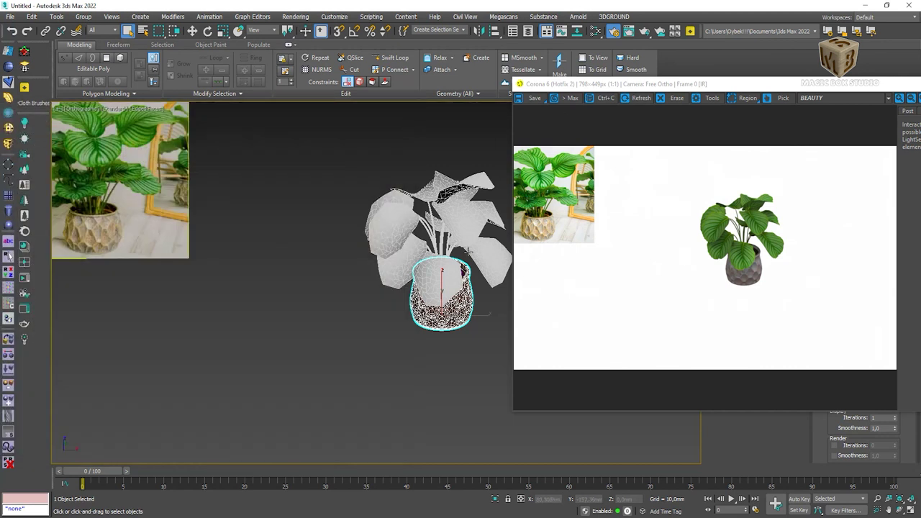
Zoom to the pot and inspect the Iron Rough Rusty graph's Noise and bitmap nodes.
key(z)
key(m)
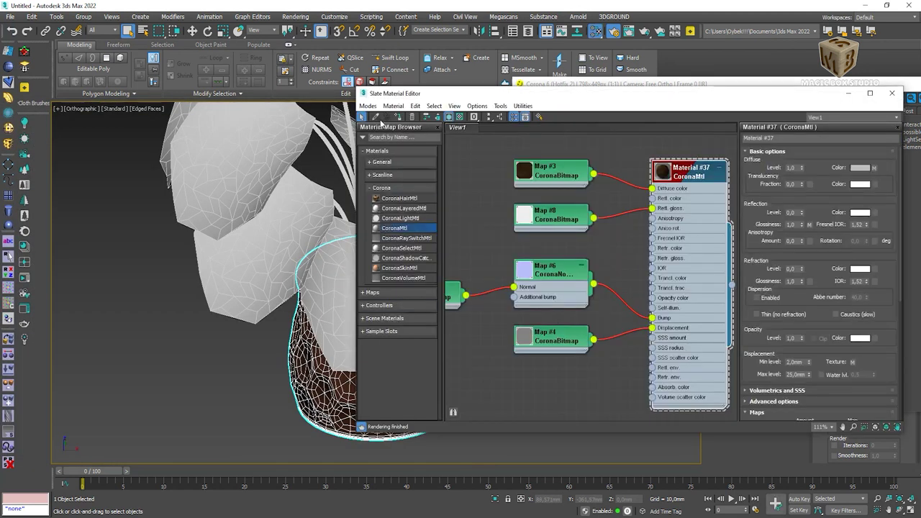
scroll(553, 335, down, 3)
middle_drag(553, 335, 504, 288)
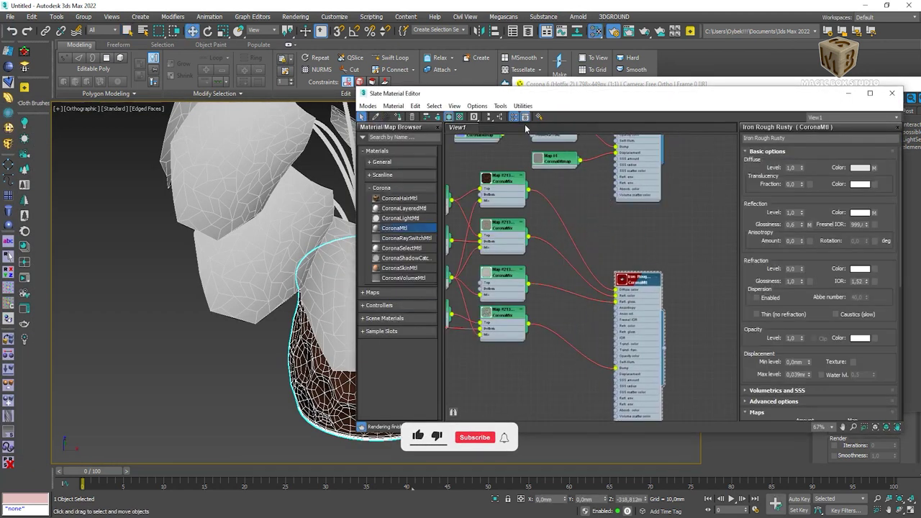
click(483, 254)
double_click(482, 254)
double_click(569, 210)
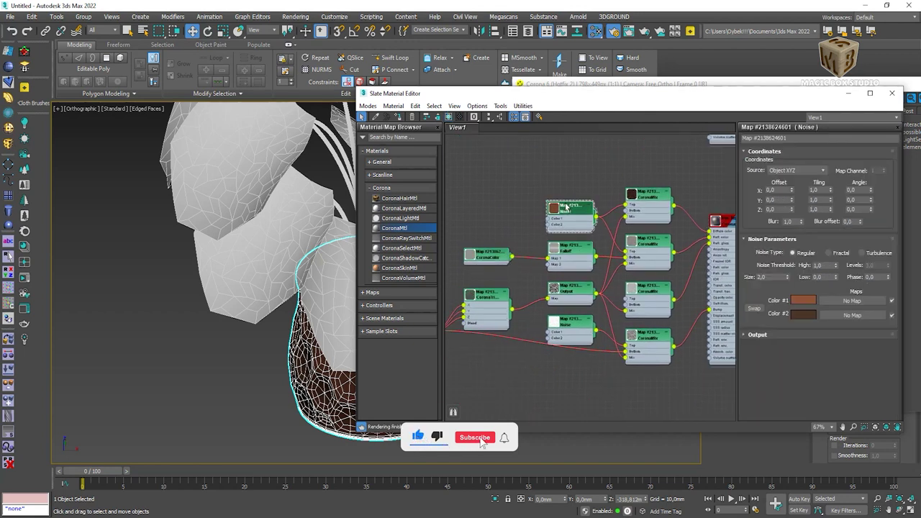
middle_drag(569, 213, 639, 173)
double_click(485, 288)
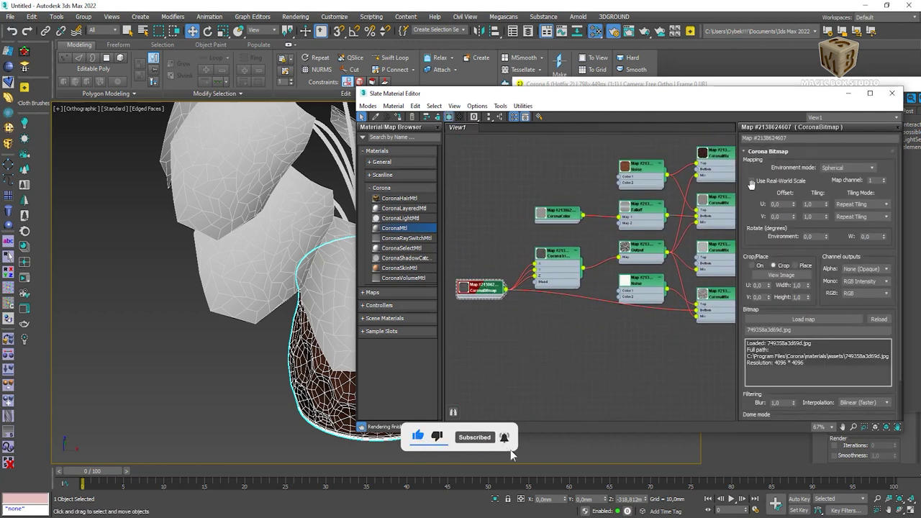
Move the render window aside and review the solid colour, Noise and CoronaMix node settings.
drag(576, 83, 44, 38)
scroll(310, 404, up, 3)
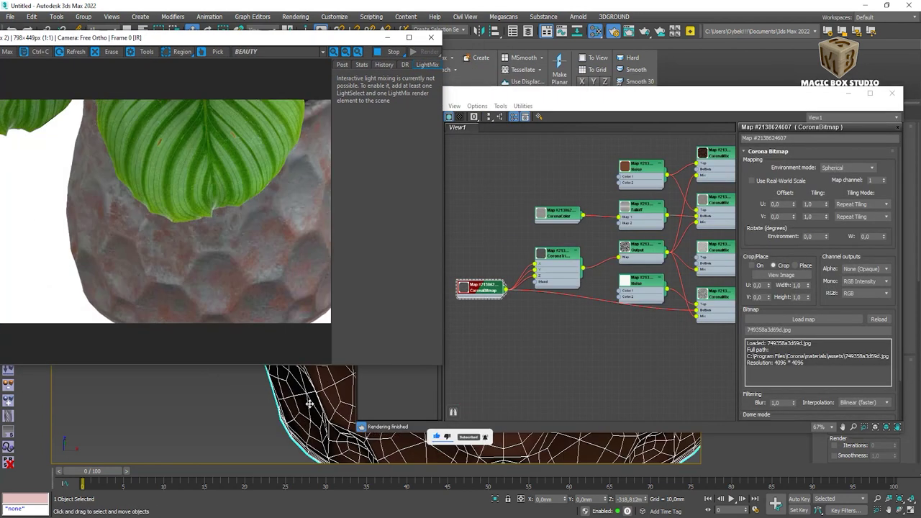
click(757, 185)
double_click(549, 212)
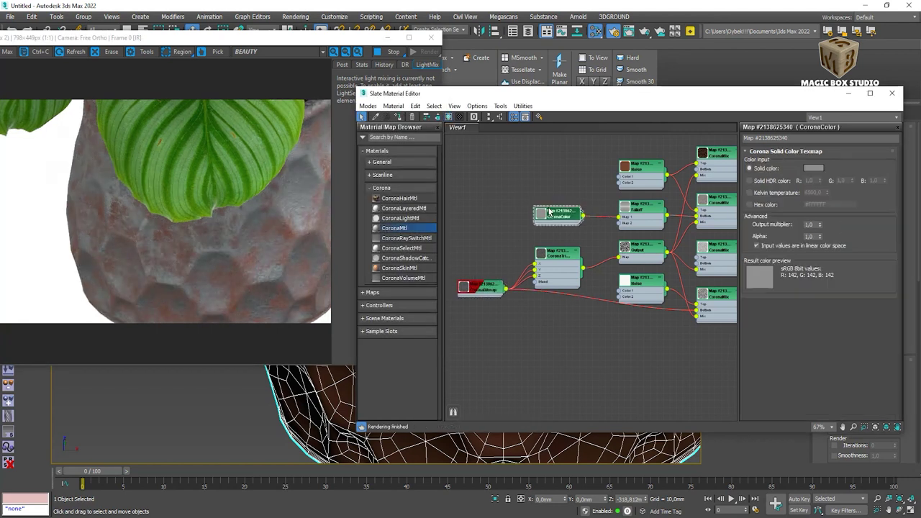
double_click(643, 291)
double_click(718, 299)
middle_drag(666, 255, 581, 288)
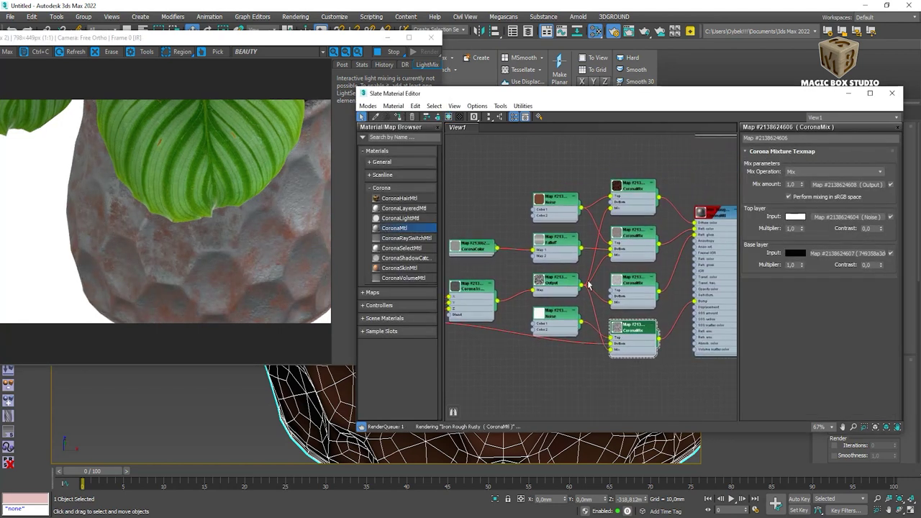
double_click(560, 201)
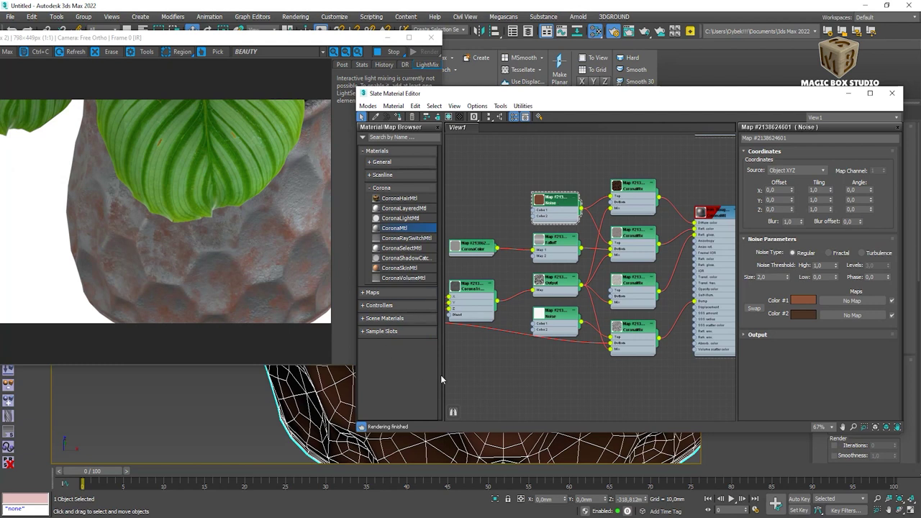
key(F10)
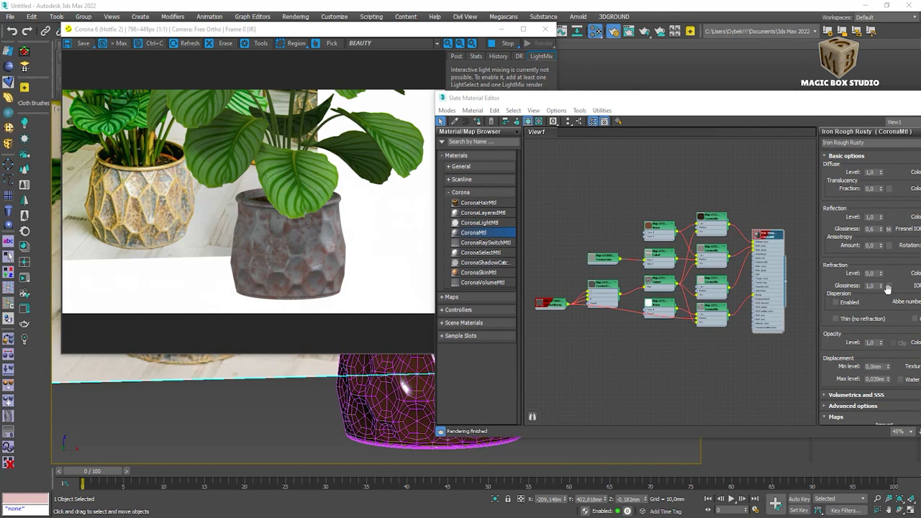
Rearrange the rusty material's nodes and bring up the Noise map's settings.
drag(657, 232, 653, 223)
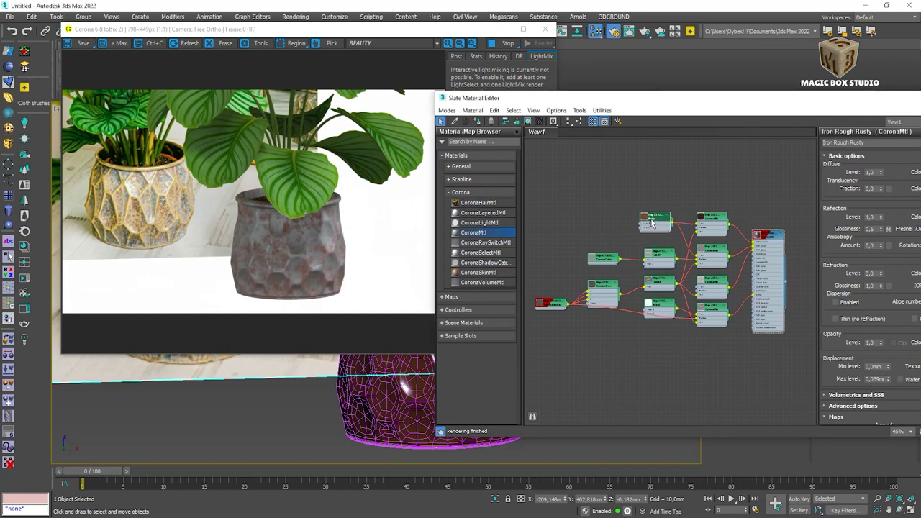
click(713, 219)
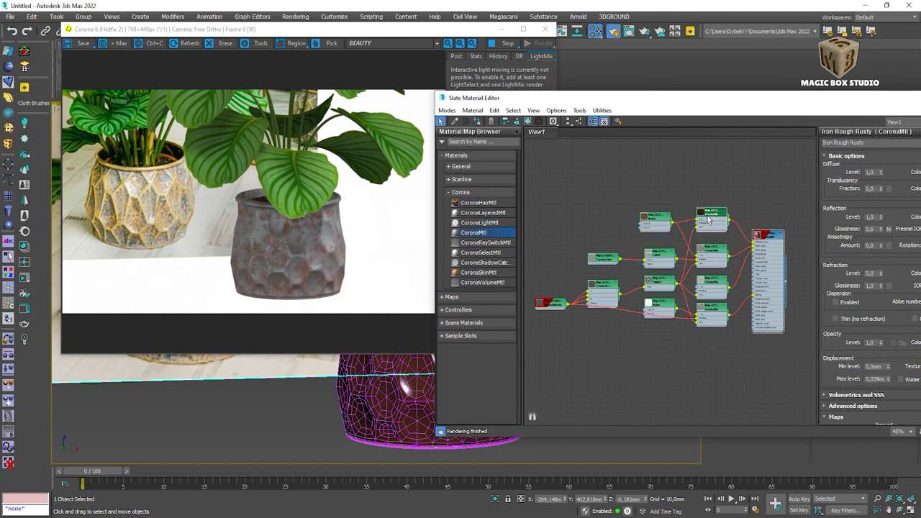
drag(708, 219, 608, 209)
double_click(608, 209)
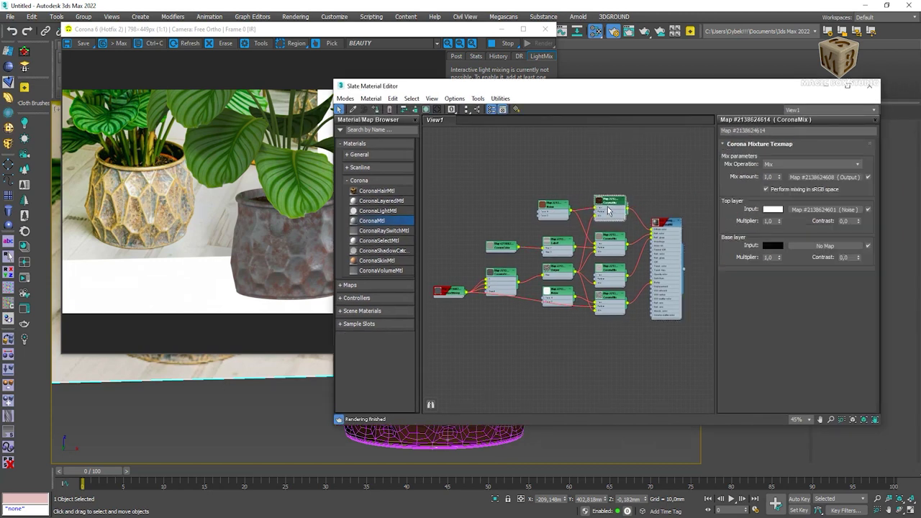
drag(560, 211, 556, 188)
double_click(556, 188)
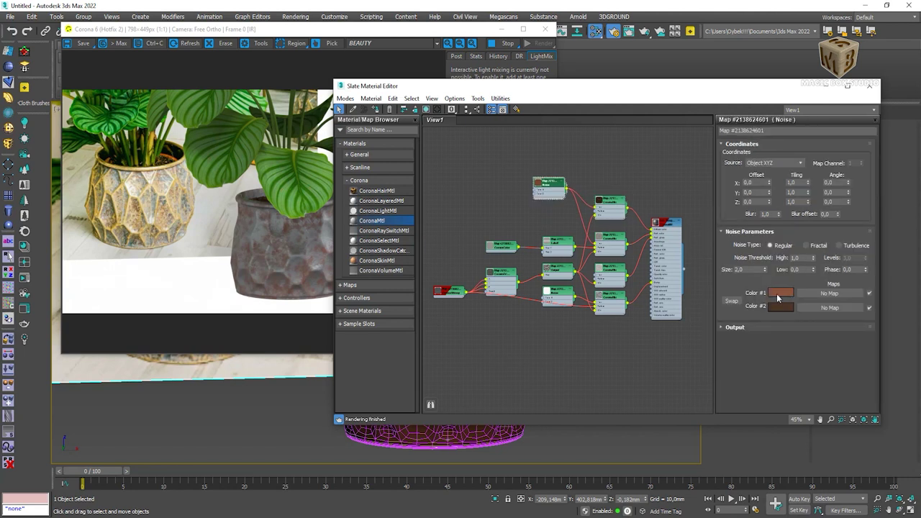
Sample a beige Noise Color #1 from the reference, copy it to Color #2, darken to Value 137.
click(778, 295)
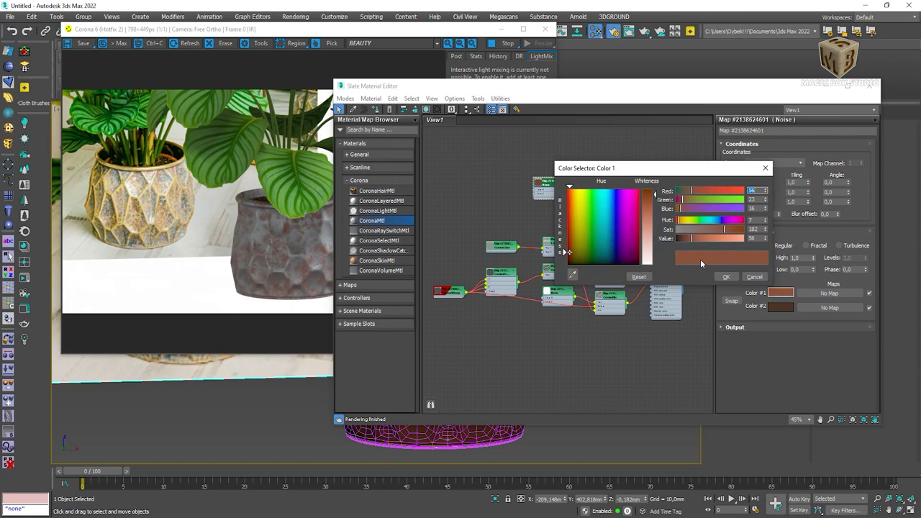
click(142, 195)
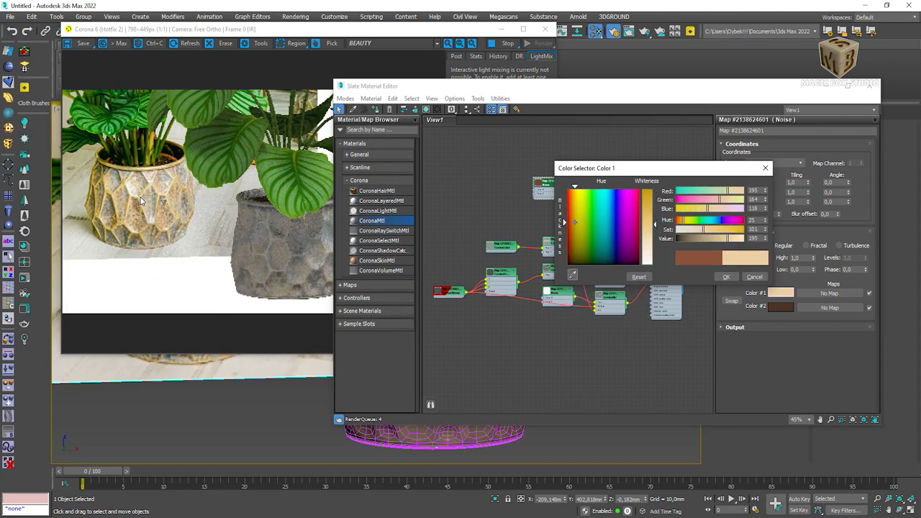
click(725, 277)
click(781, 307)
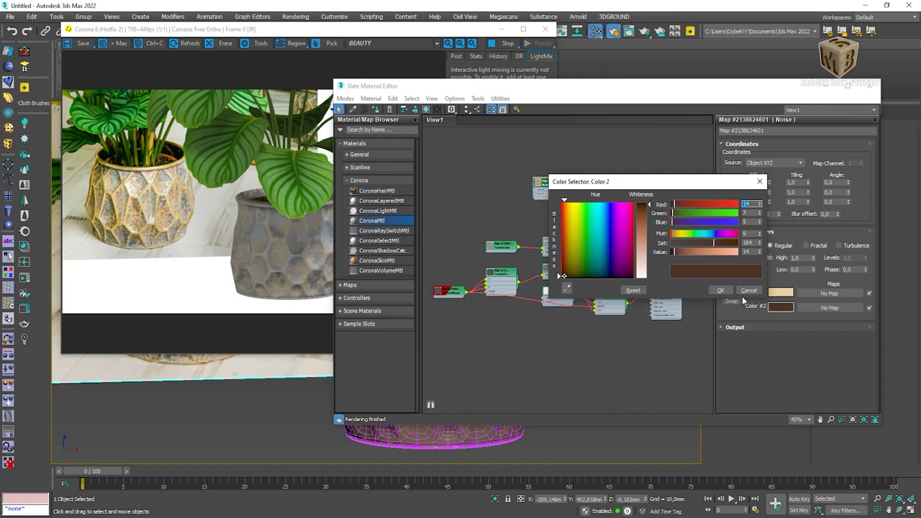
click(748, 290)
drag(781, 293, 781, 308)
click(603, 259)
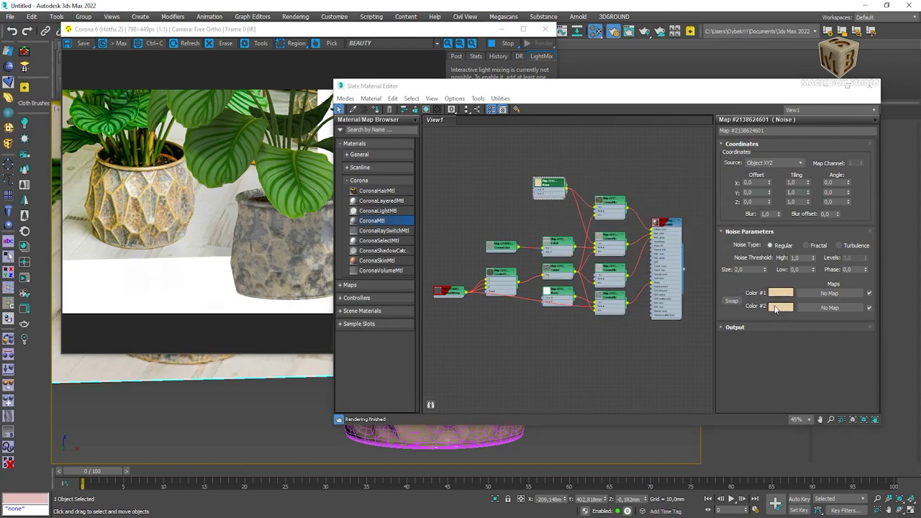
click(775, 309)
drag(690, 251, 708, 254)
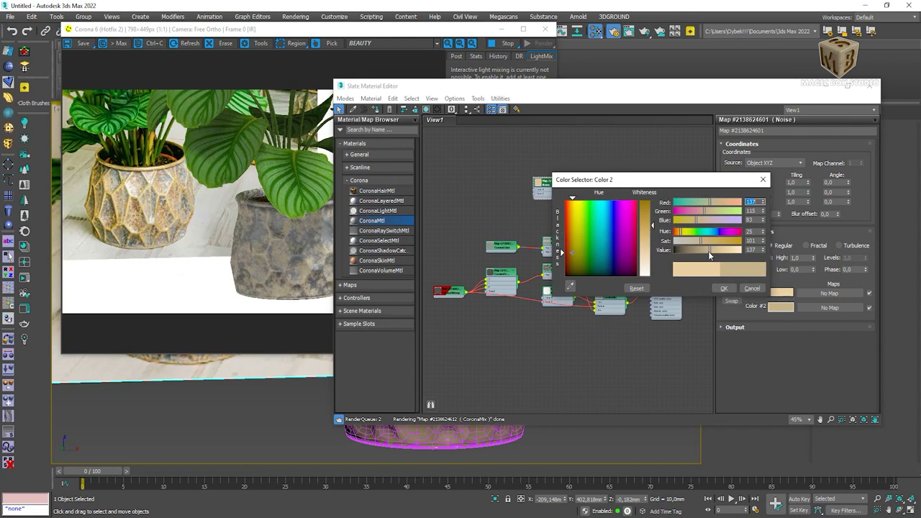
click(724, 288)
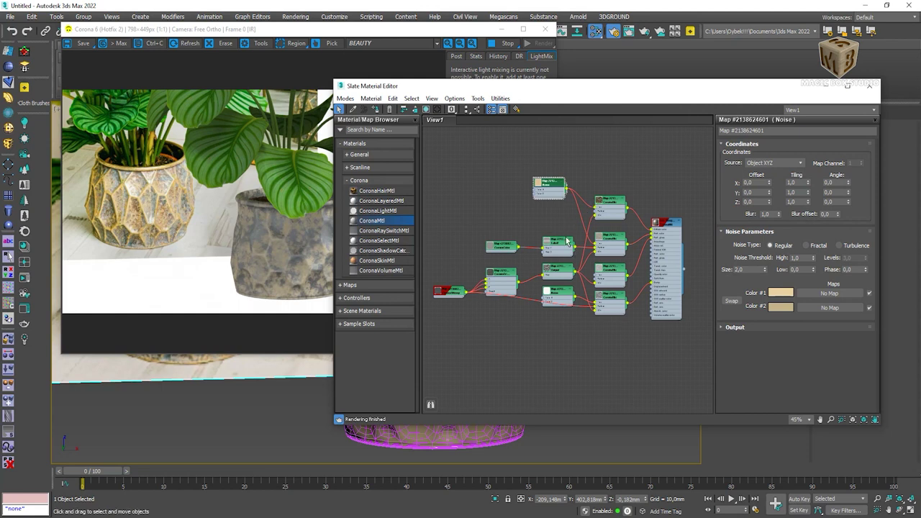
Check the CoronaMix parameters and select the Iron Rough Rusty material node.
double_click(615, 242)
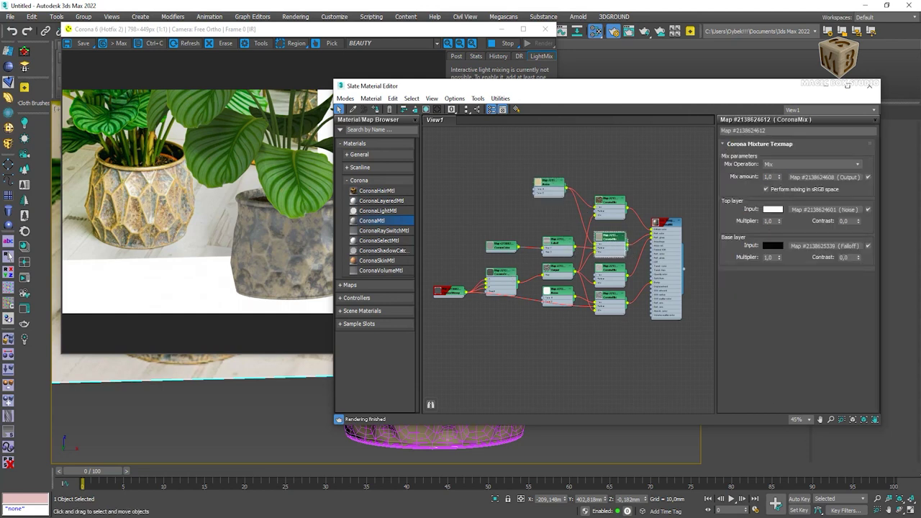
click(609, 372)
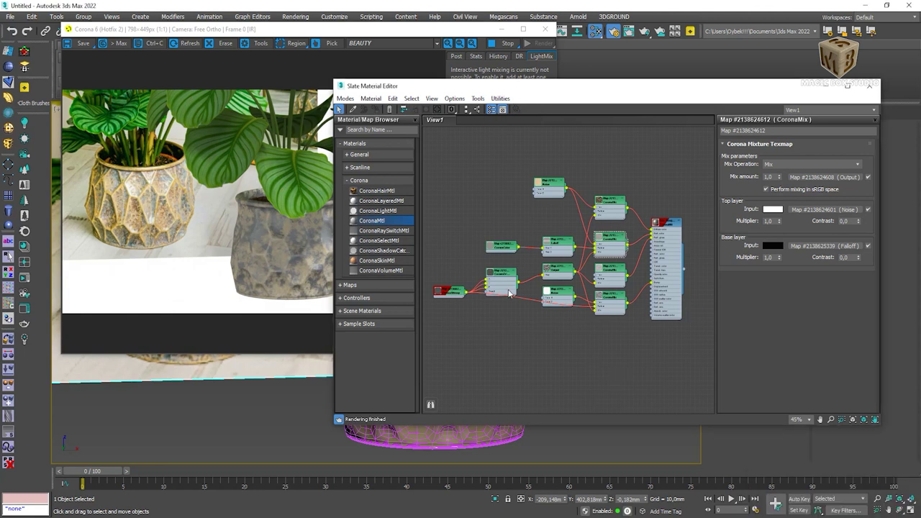
click(614, 246)
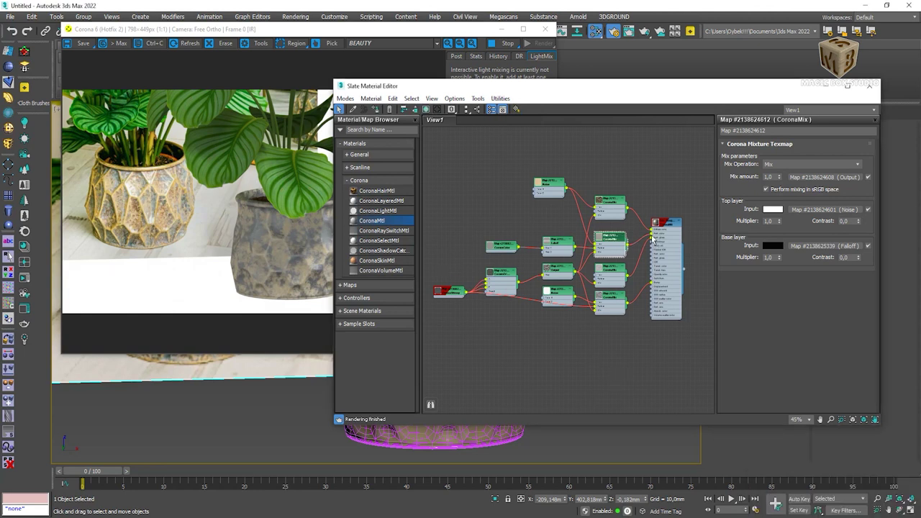
scroll(653, 241, up, 5)
click(673, 228)
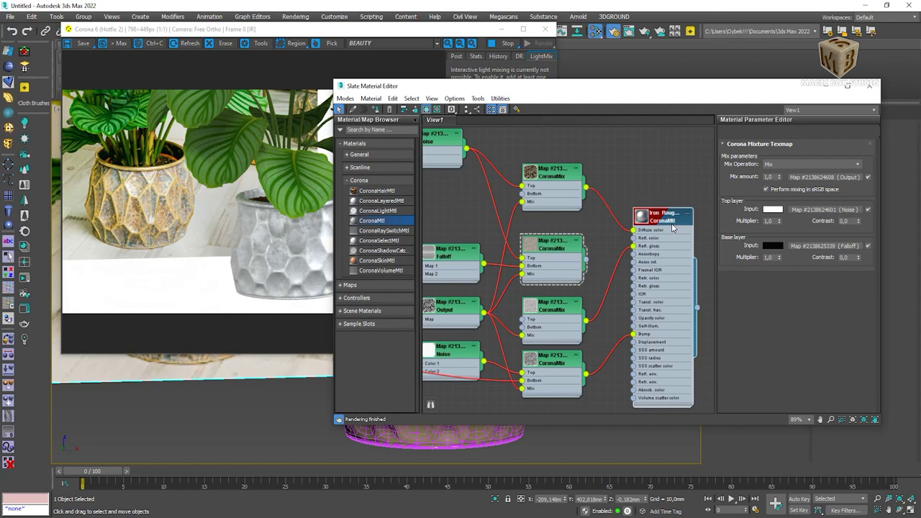
Set the Iron Rough Rusty material's Fresnel IOR to 1.52.
click(673, 228)
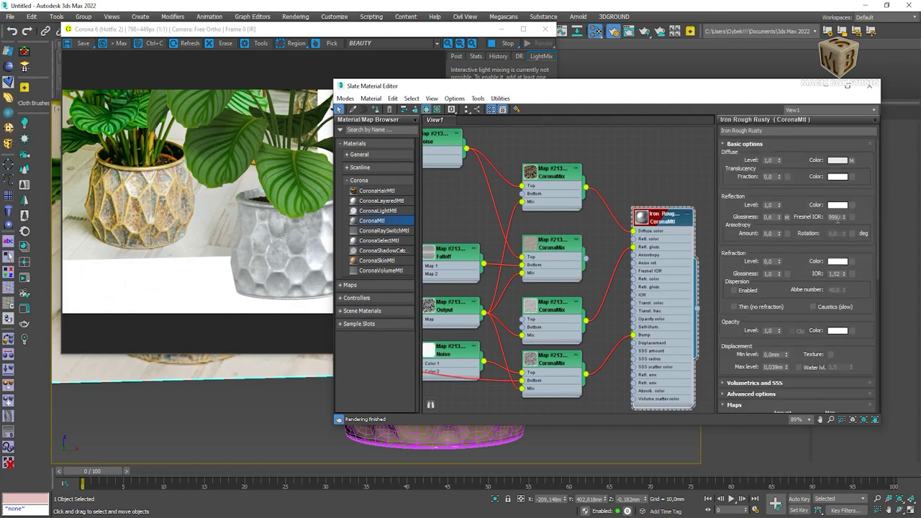
click(548, 186)
click(658, 222)
right_click(844, 217)
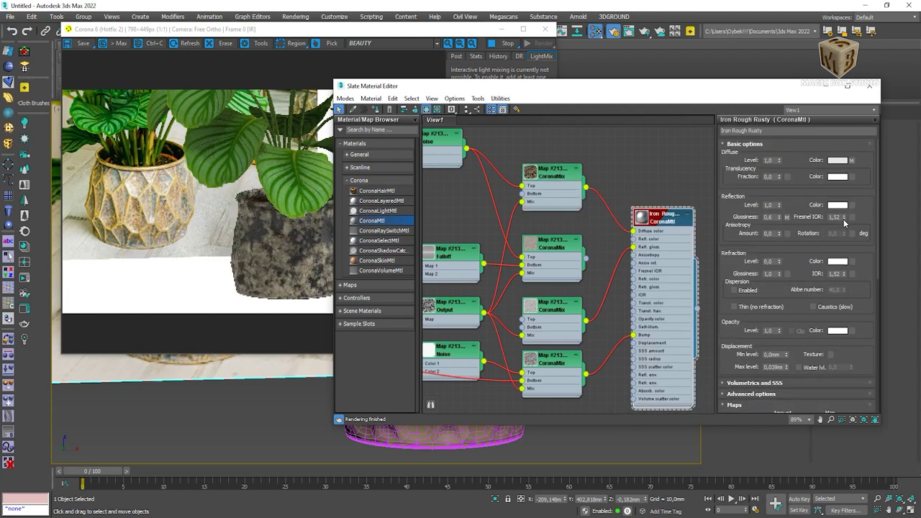
drag(585, 205, 550, 189)
Add a CoronaAO map with a red occluded colour.
right_click(613, 153)
mouse_move(637, 171)
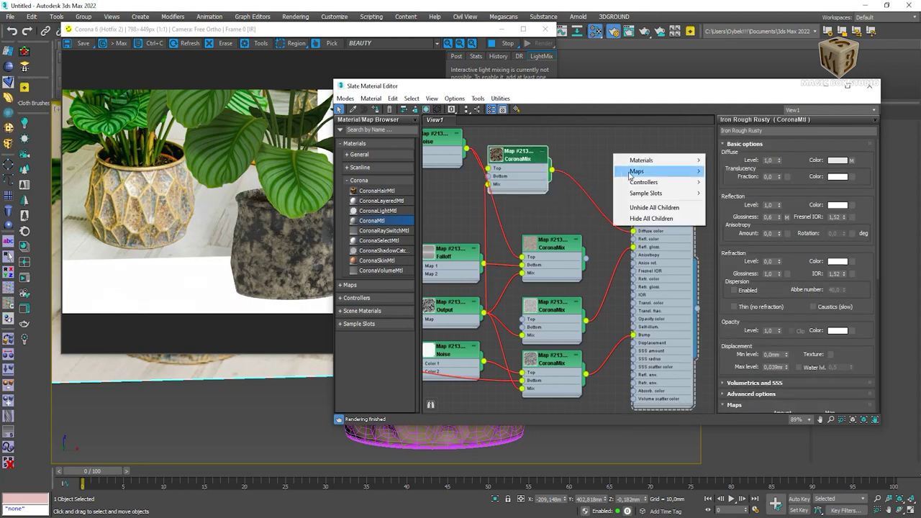
click(800, 193)
mouse_move(583, 183)
mouse_down()
mouse_move(645, 175)
mouse_move(551, 170)
mouse_up()
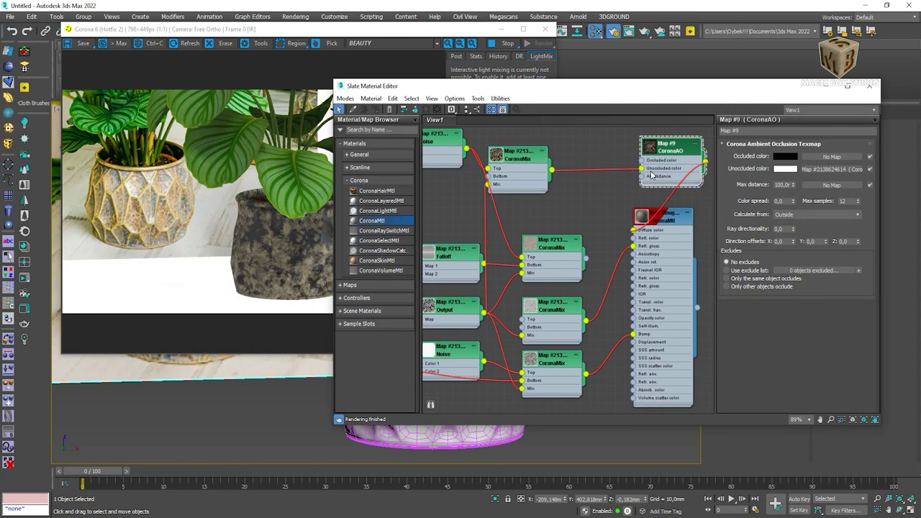
click(785, 156)
drag(687, 54, 752, 54)
click(763, 147)
drag(701, 179, 677, 188)
Make the CoronaAO calculate from Inside with a 10 mm max distance.
click(787, 215)
click(787, 229)
click(783, 185)
text(1)
key(Return)
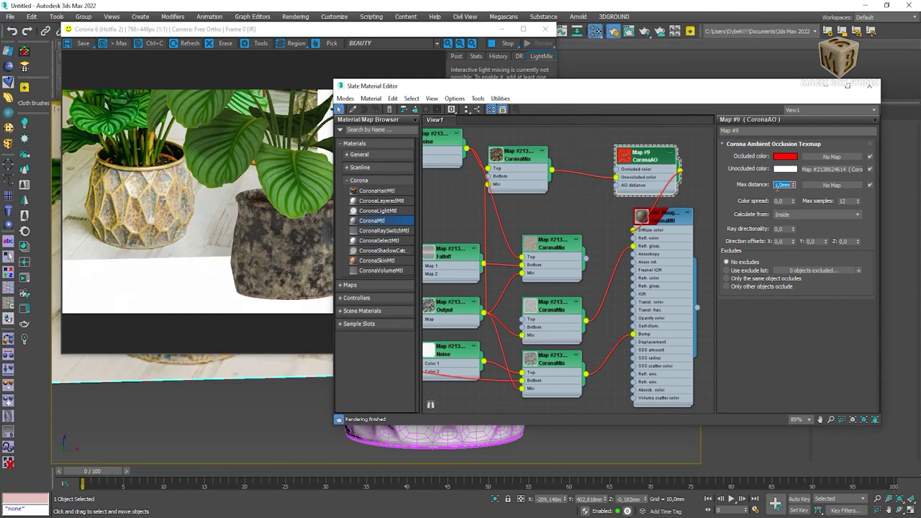
click(791, 215)
click(791, 223)
click(782, 184)
text(0)
key(Return)
click(792, 214)
click(791, 230)
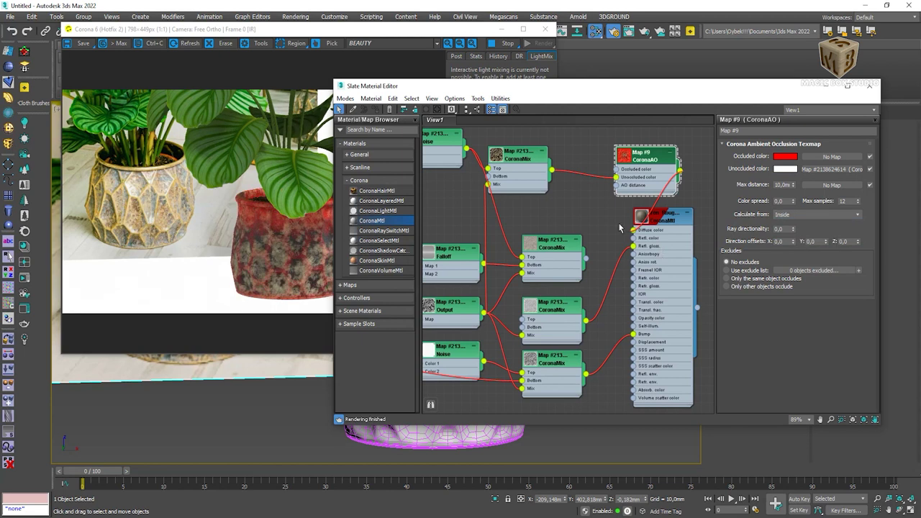
drag(640, 175, 623, 175)
scroll(475, 189, down, 2)
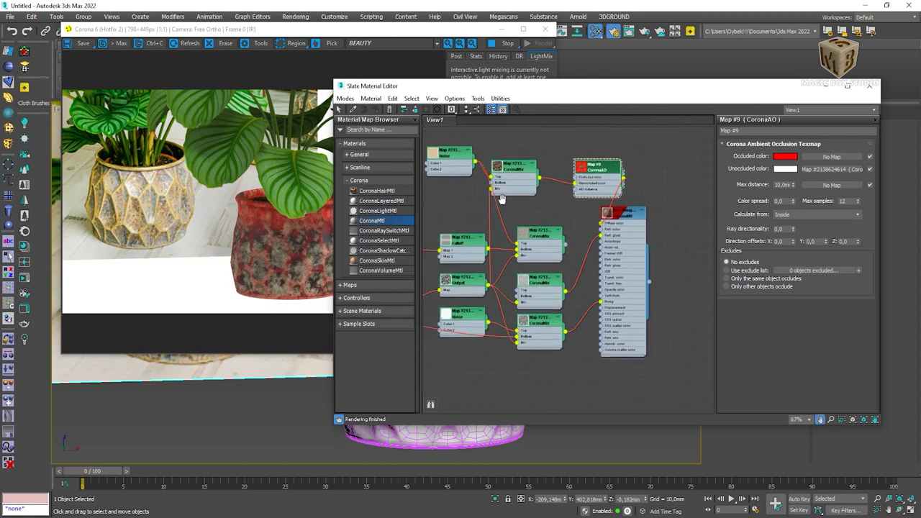
Wire the Noise map into the CoronaAO occluded colour.
scroll(489, 193, down, 1)
drag(491, 190, 591, 204)
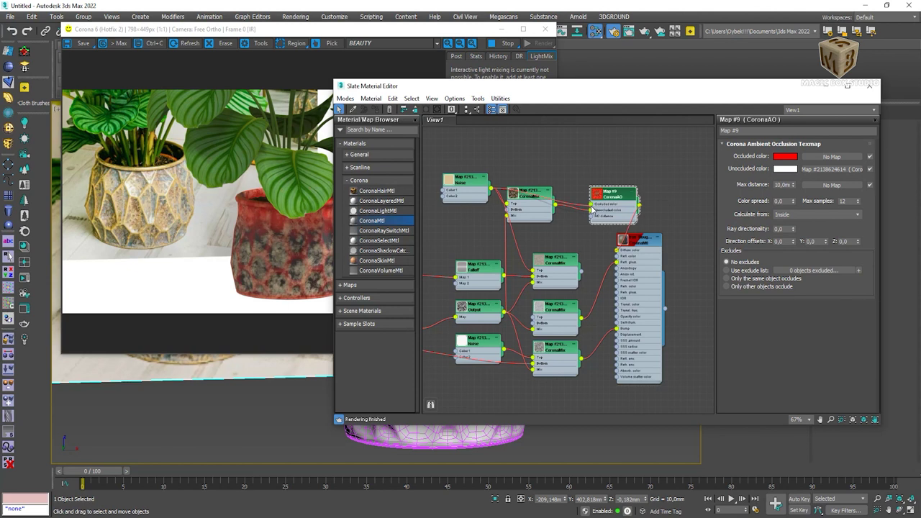
click(479, 191)
right_click(510, 143)
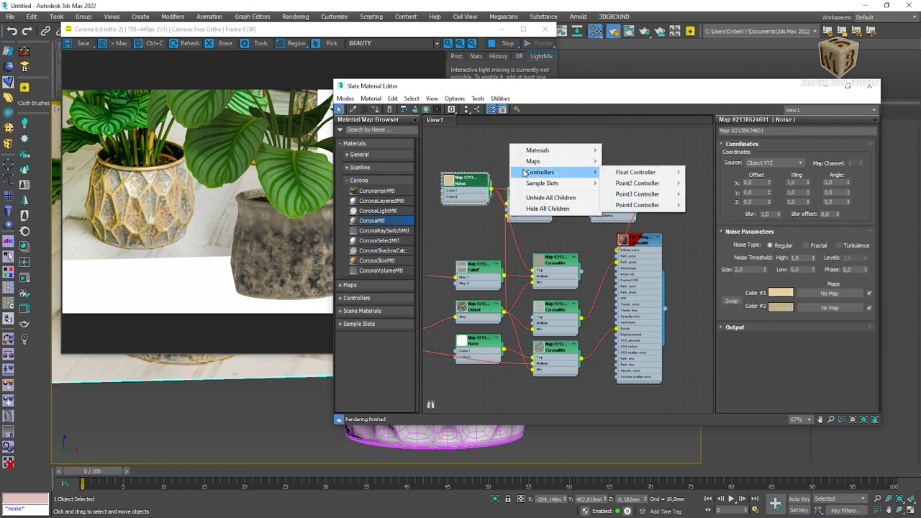
click(496, 200)
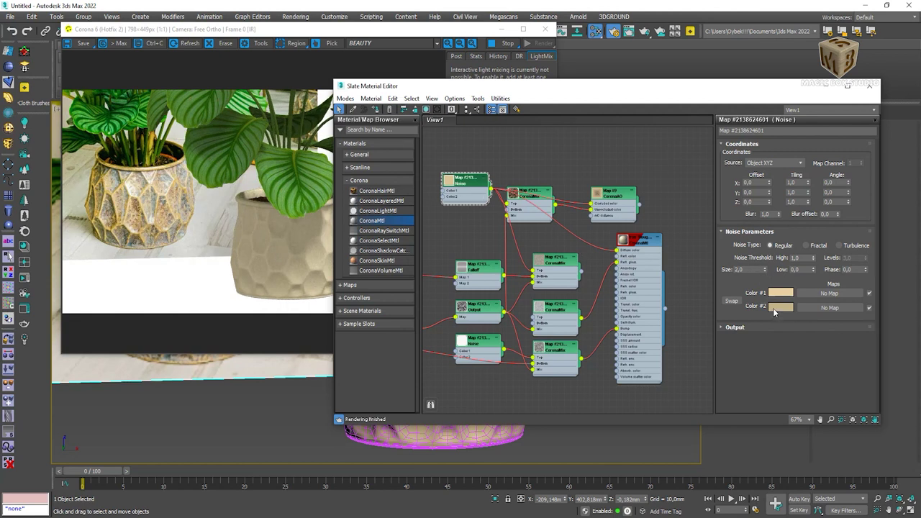
Darken the Noise map's second colour to near black and set its size to 10.
click(775, 308)
click(673, 253)
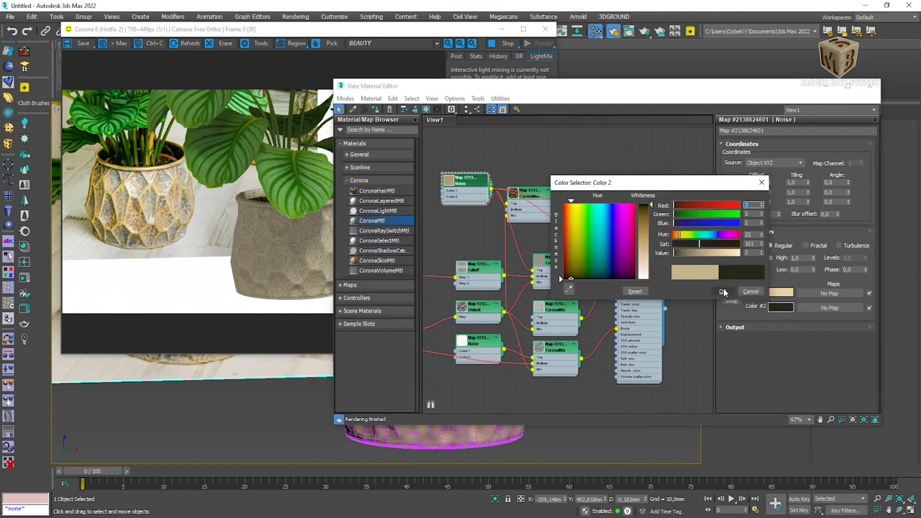
click(724, 293)
double_click(742, 270)
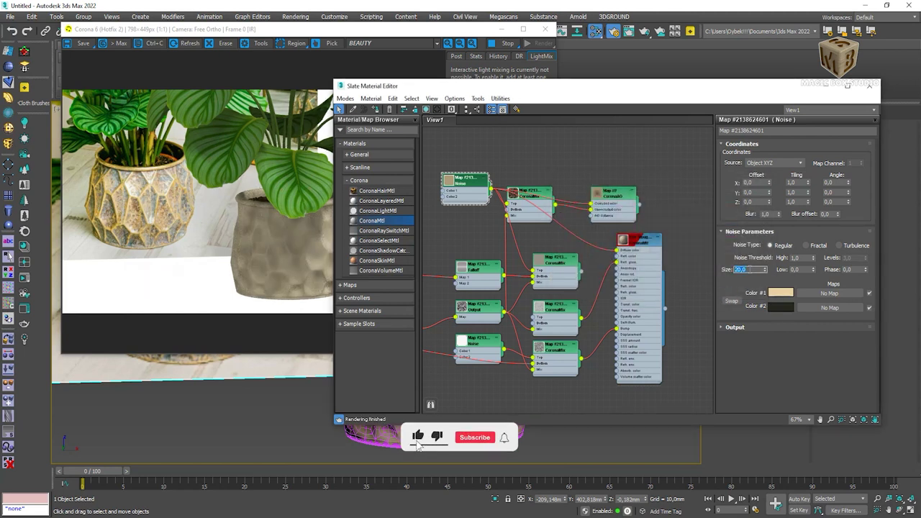
text(10)
key(Return)
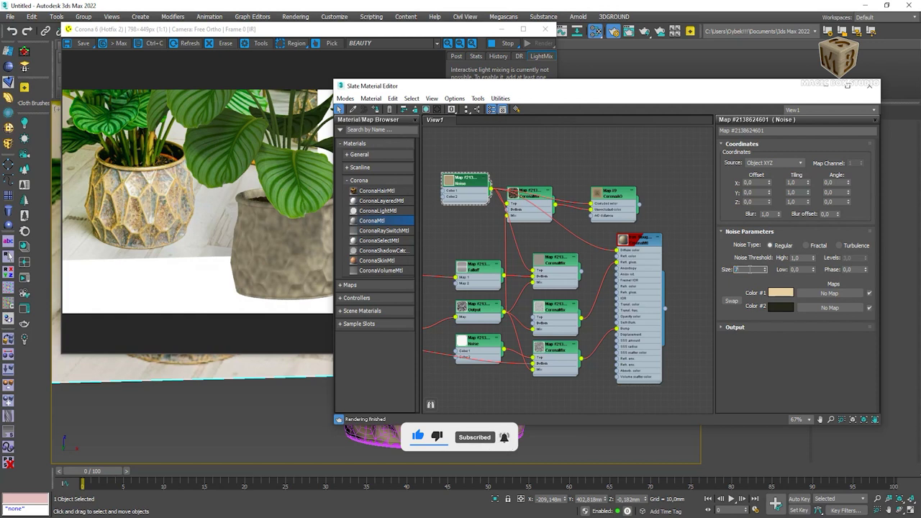
Disconnect the Noise map from the CoronaAO occluded colour and check its max distance.
click(589, 207)
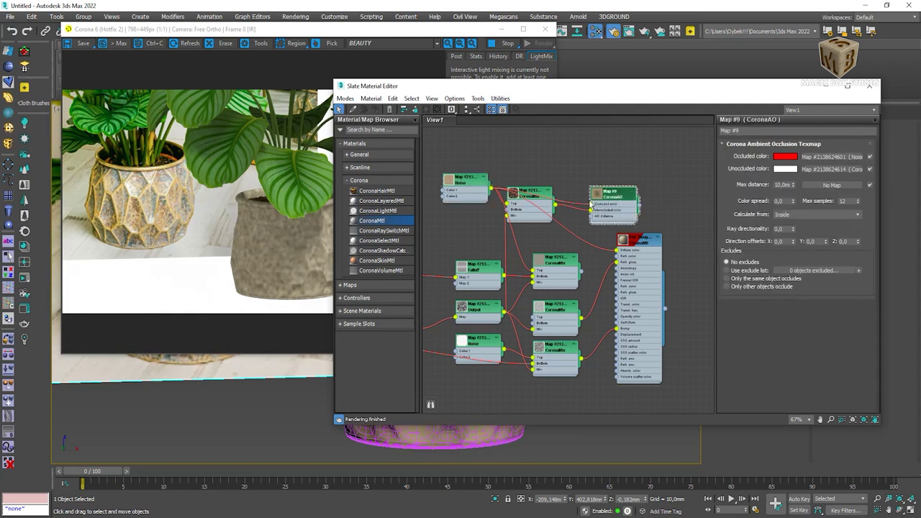
drag(588, 206, 578, 201)
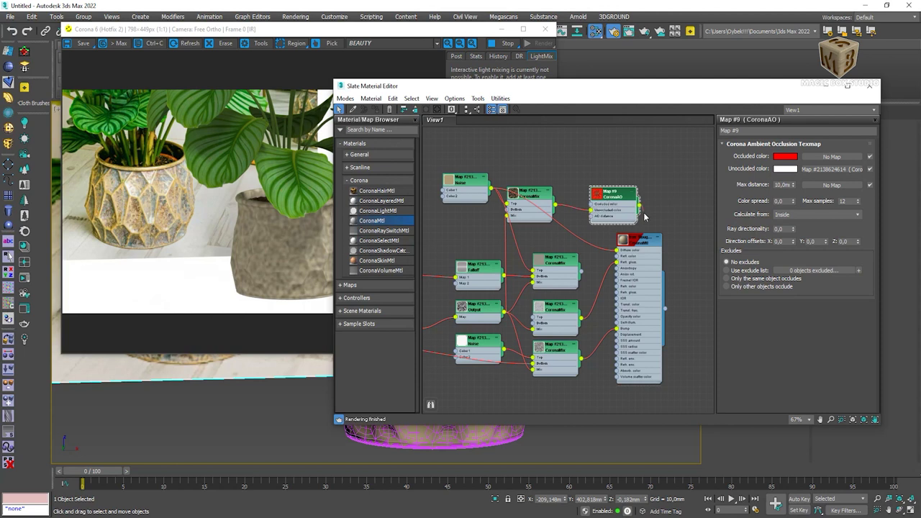
double_click(781, 185)
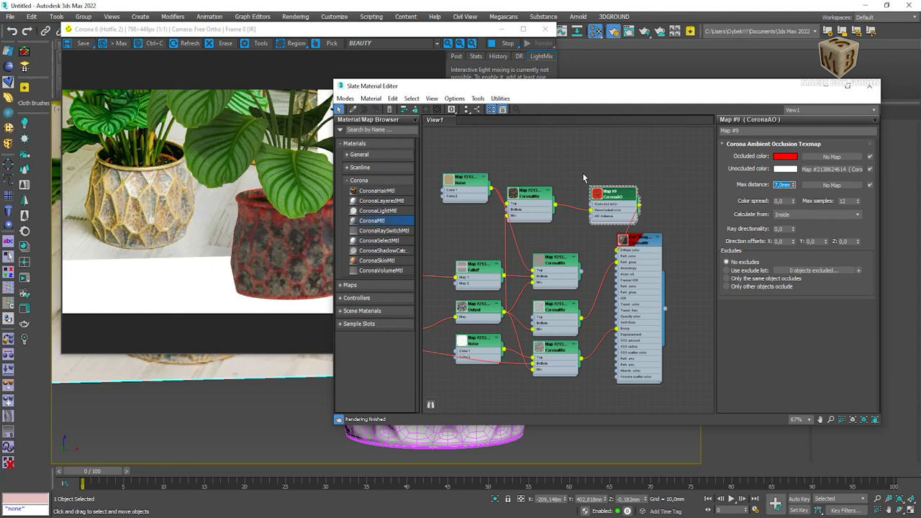
drag(531, 200, 537, 192)
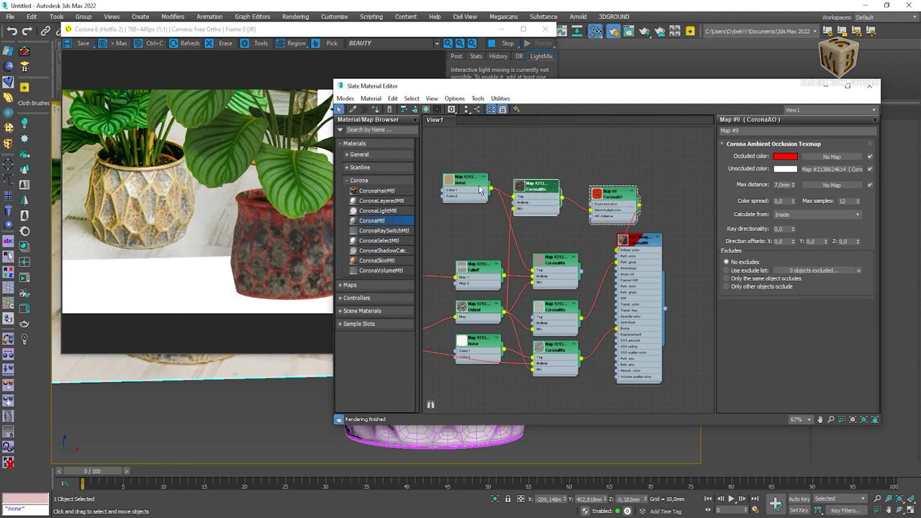
Set the Noise map's second colour to the tan pot colour sampled from the render.
click(488, 193)
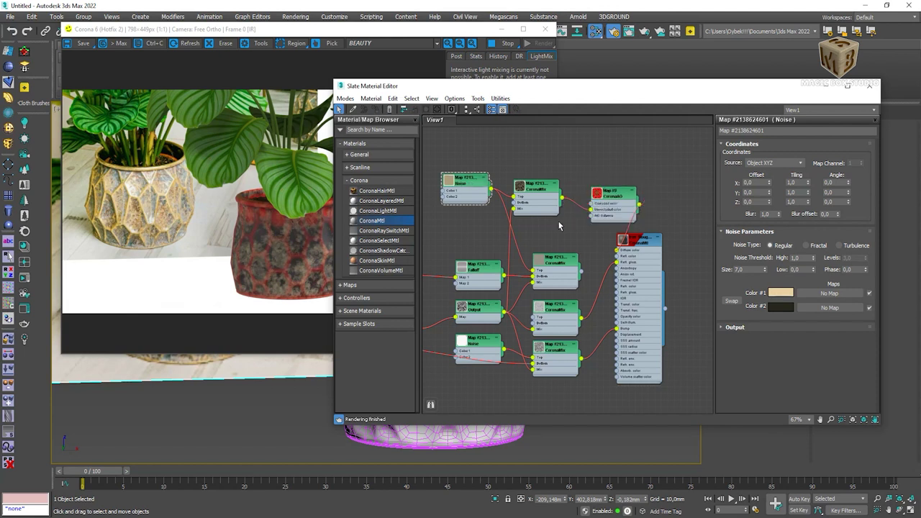
click(780, 307)
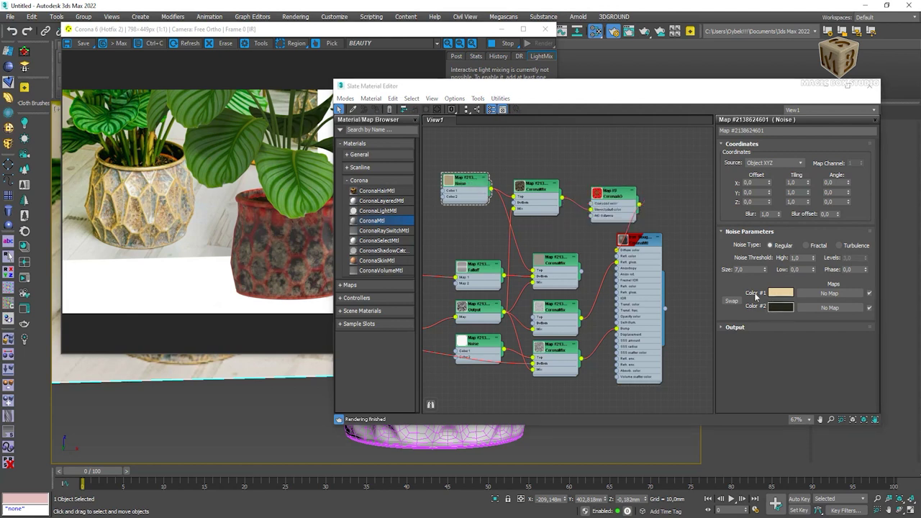
click(569, 286)
click(139, 208)
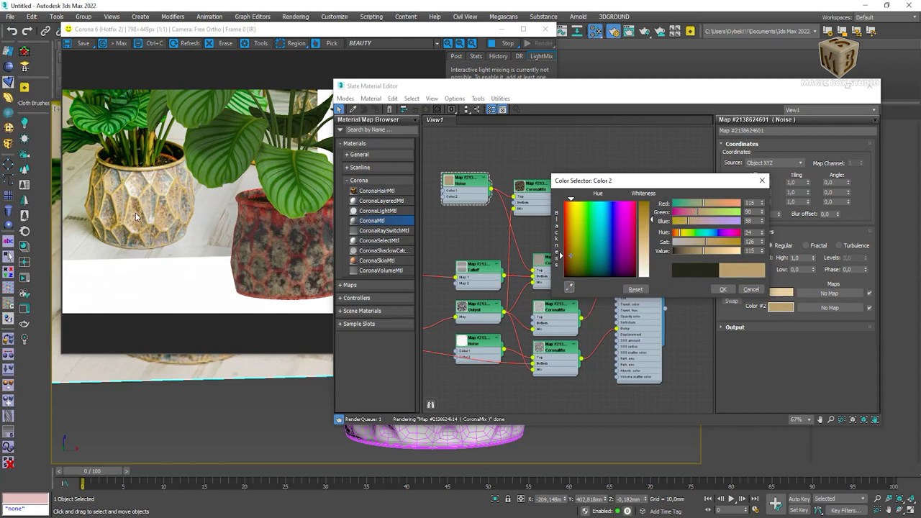
click(719, 290)
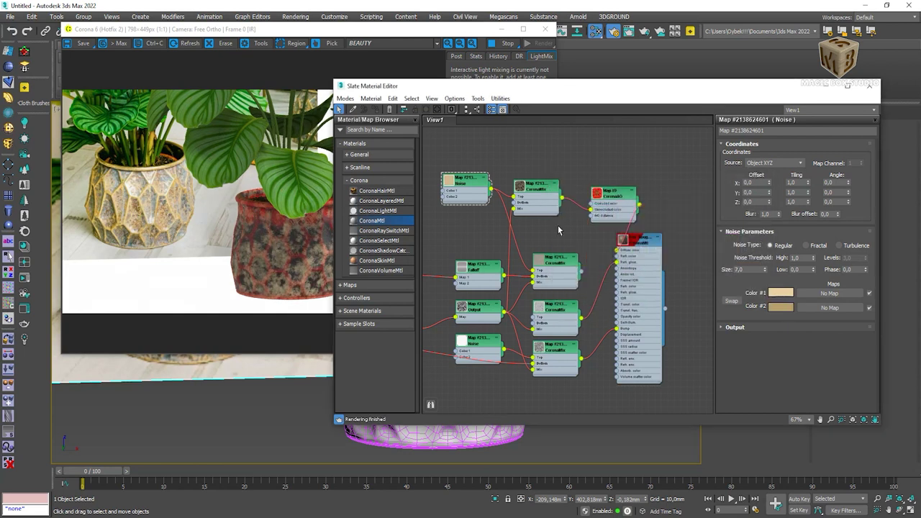
Delete the mask wire feeding the top CoronaMix's mix amount.
double_click(484, 313)
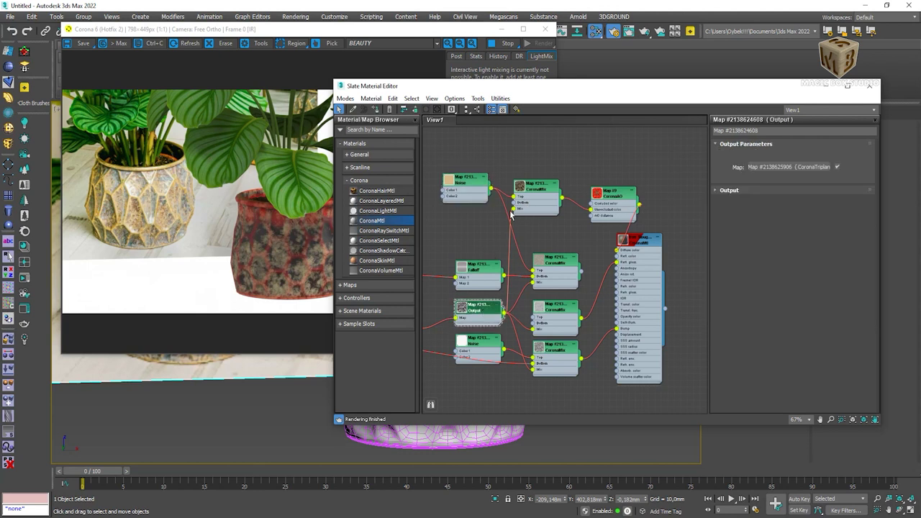
double_click(536, 187)
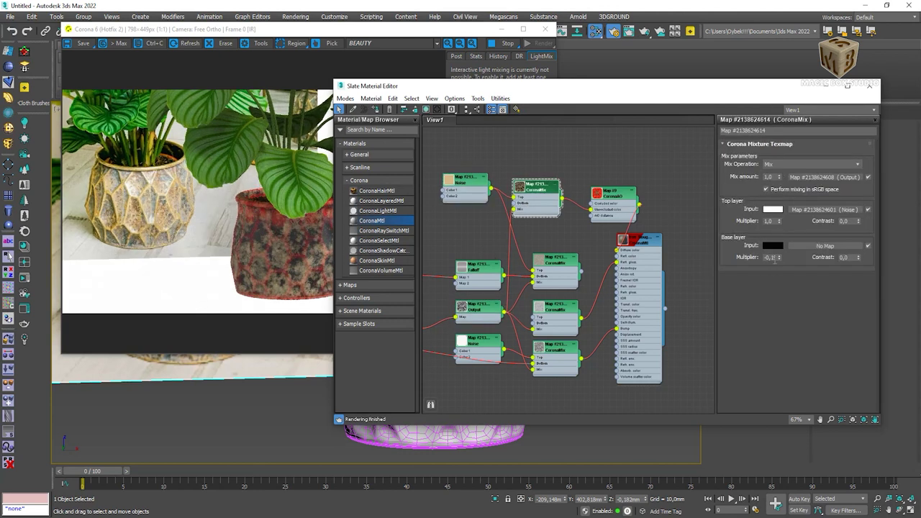
click(515, 214)
key(Delete)
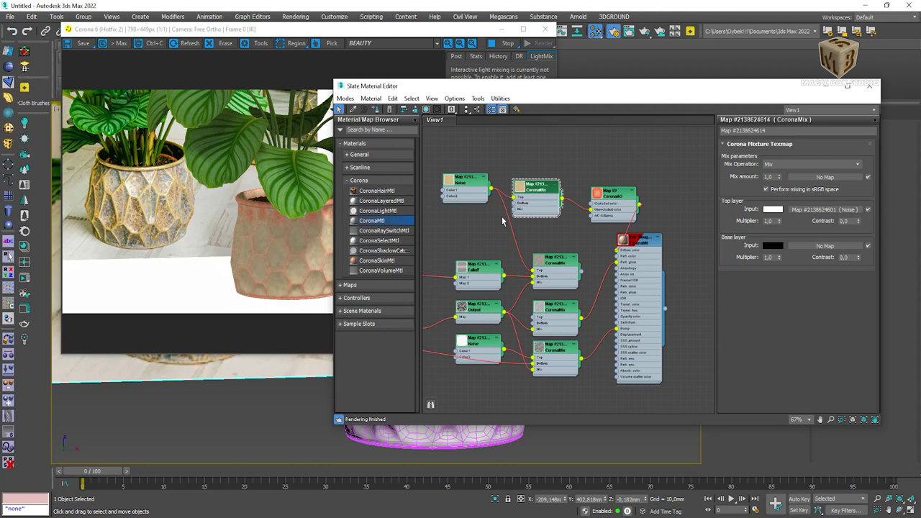
Inspect the Noise map, the middle CoronaMix preview and the Iron Rough Rusty material's maps.
double_click(471, 188)
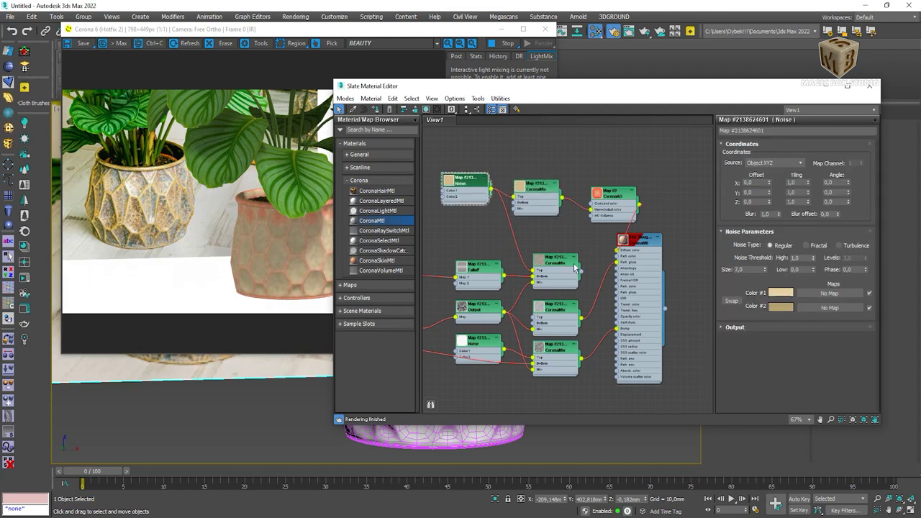
right_click(551, 313)
click(566, 142)
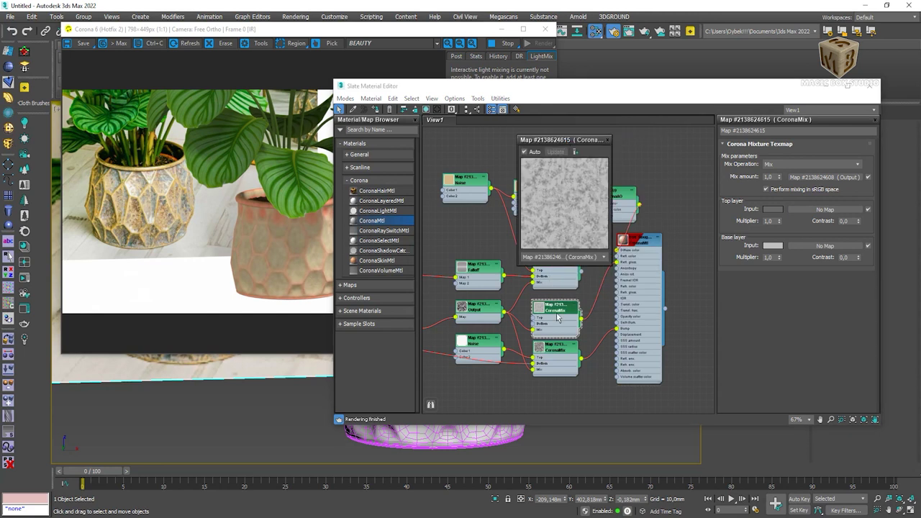
double_click(639, 242)
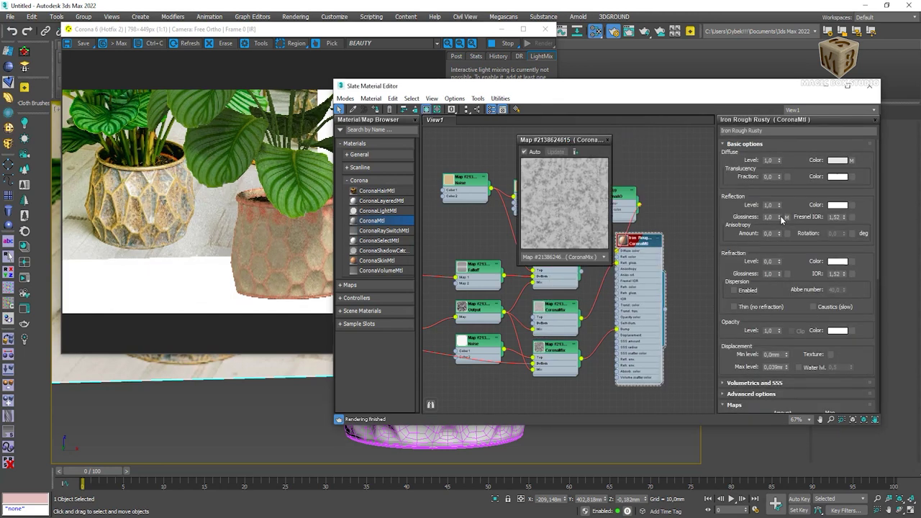
click(734, 404)
scroll(756, 317, down, 3)
click(608, 140)
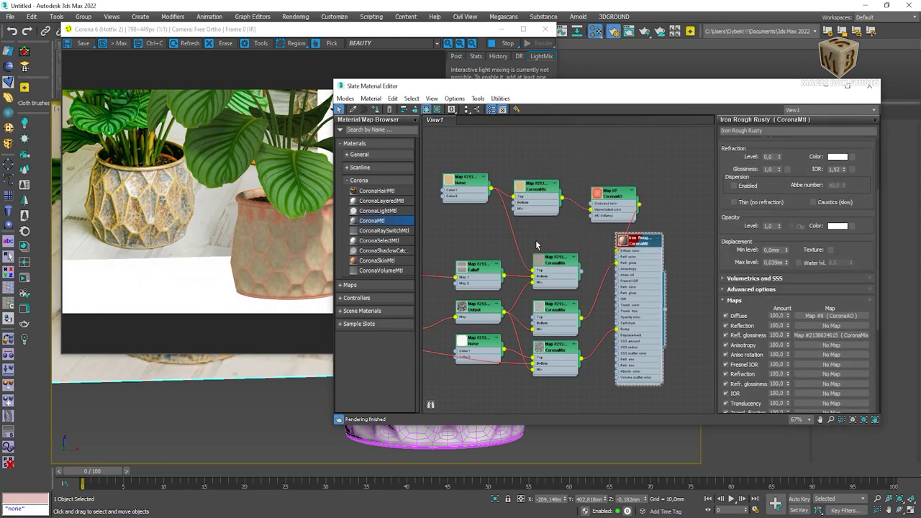
Bring the CoronaBitmap node into view and open its settings.
double_click(478, 318)
middle_drag(478, 318, 609, 296)
double_click(450, 320)
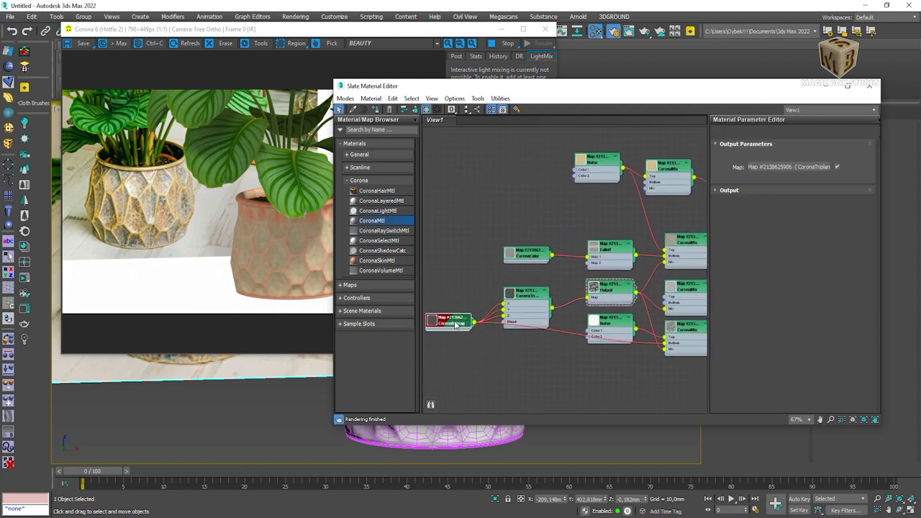
View the dirt bitmap full size and preview the Output noise map's settings.
click(759, 267)
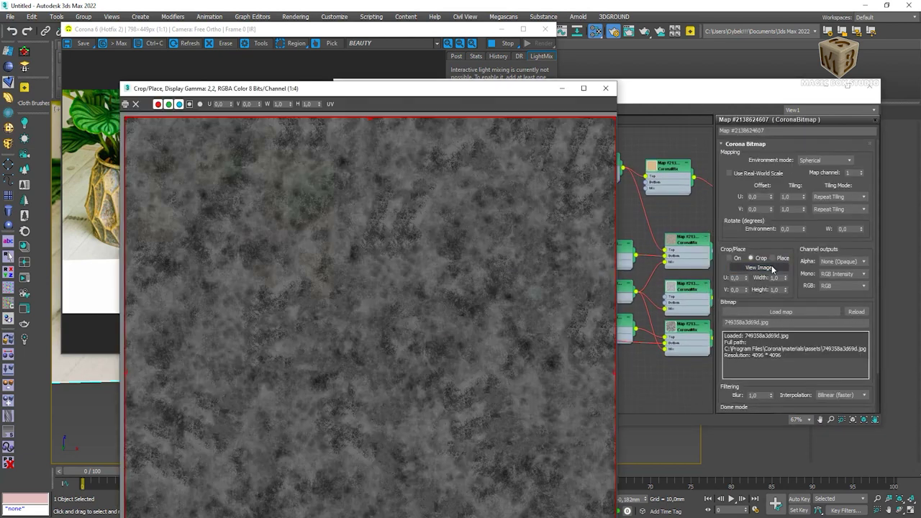
click(605, 87)
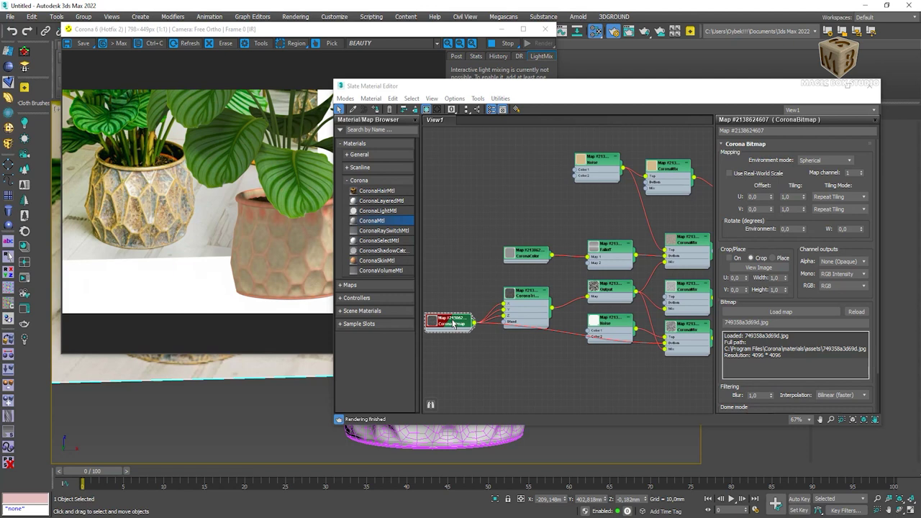
click(606, 291)
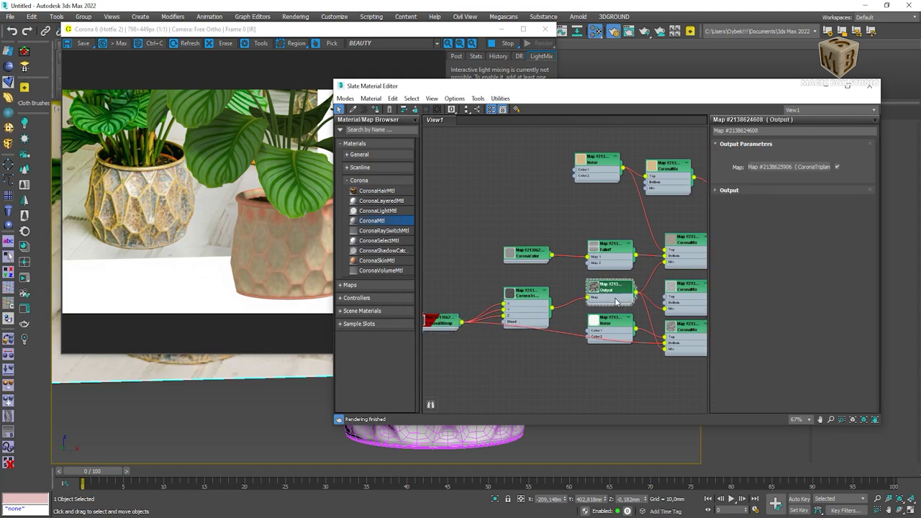
click(709, 193)
right_click(617, 290)
click(646, 333)
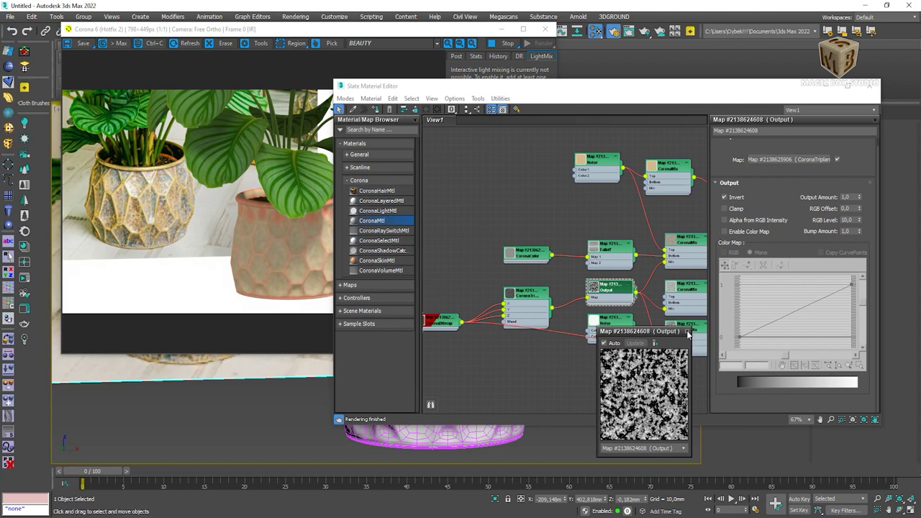
click(687, 334)
Reconnect the Output mask to the top CoronaMix's mix amount.
double_click(665, 172)
right_click(665, 173)
click(684, 206)
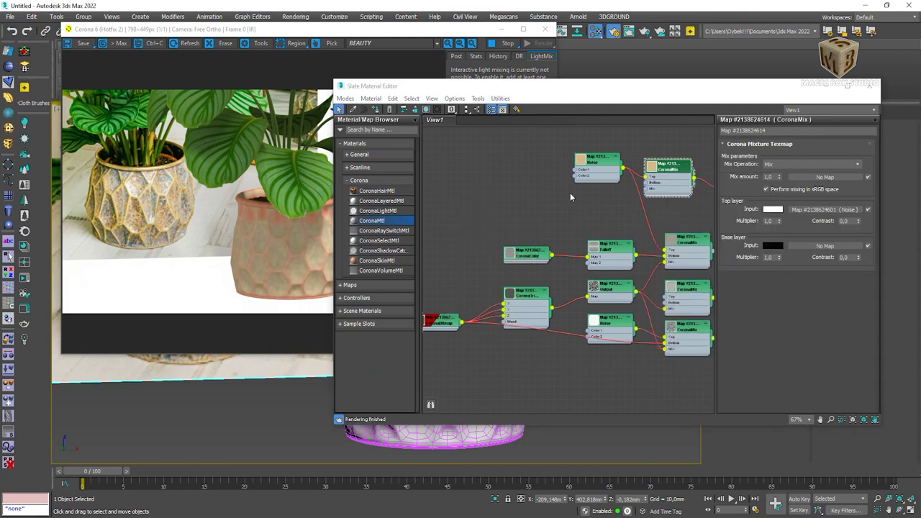
mouse_move(636, 292)
mouse_down()
mouse_move(647, 188)
mouse_move(587, 153)
mouse_up()
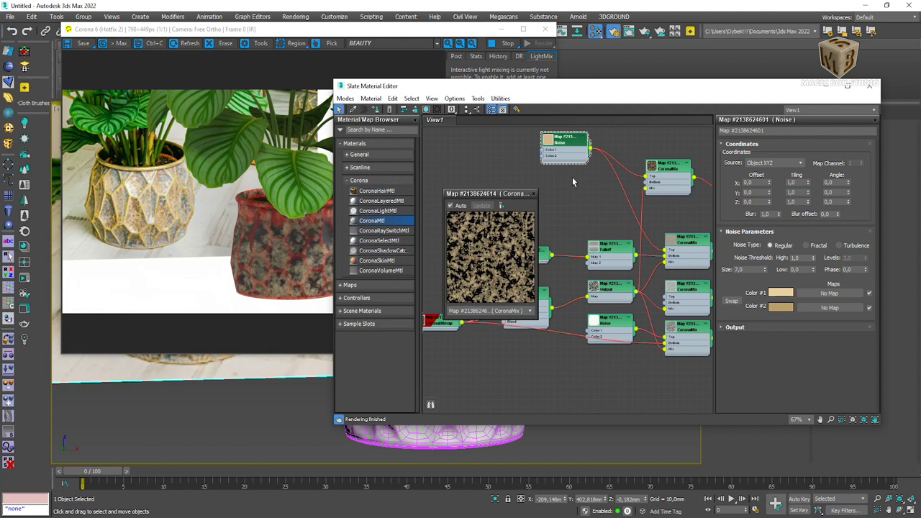
right_click(573, 180)
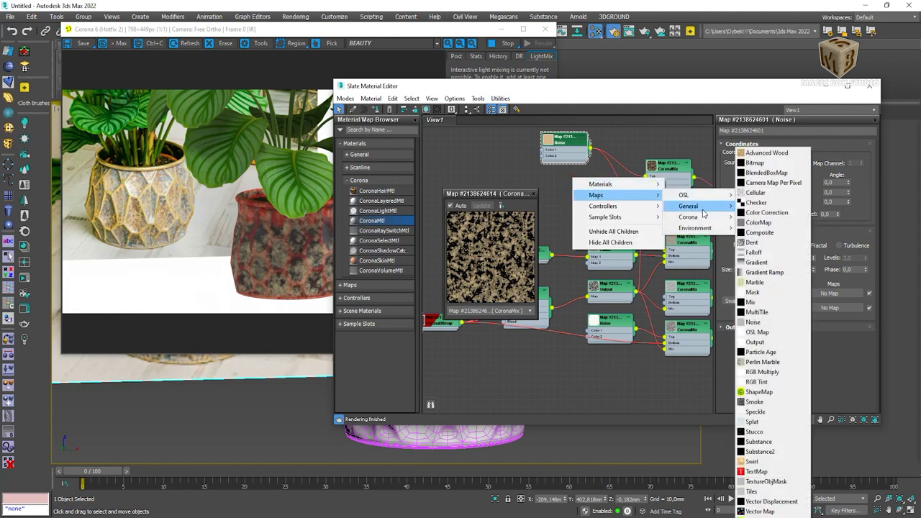
Add a peach CoronaColor sampled from the render and wire it into the top mix's Top input.
mouse_move(688, 217)
click(759, 235)
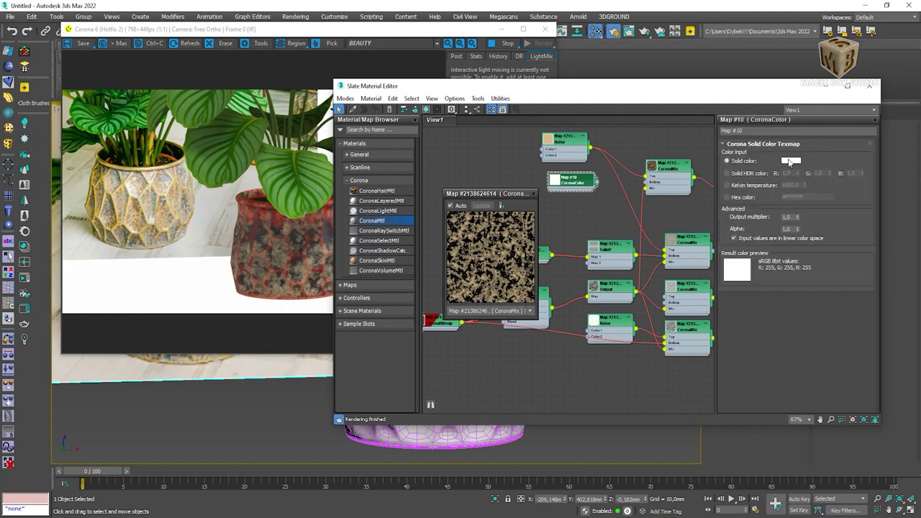
click(790, 161)
click(159, 198)
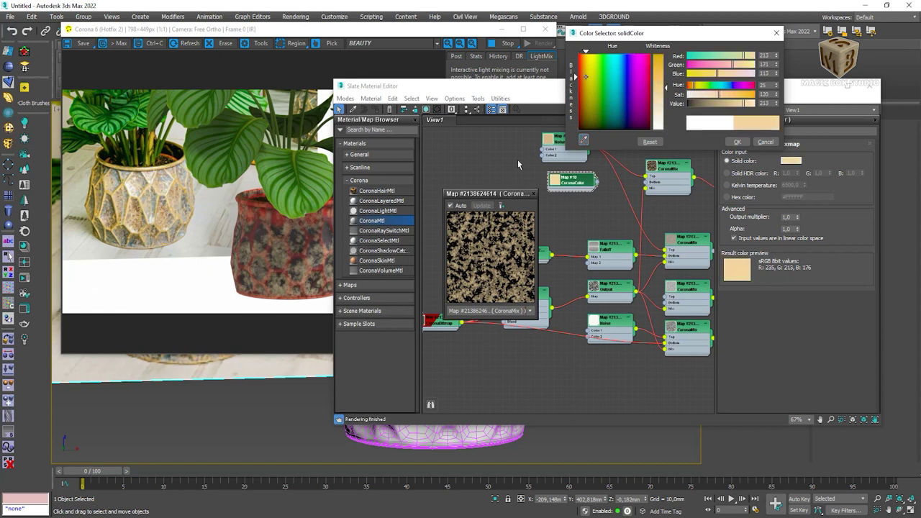
click(737, 141)
drag(624, 174, 647, 176)
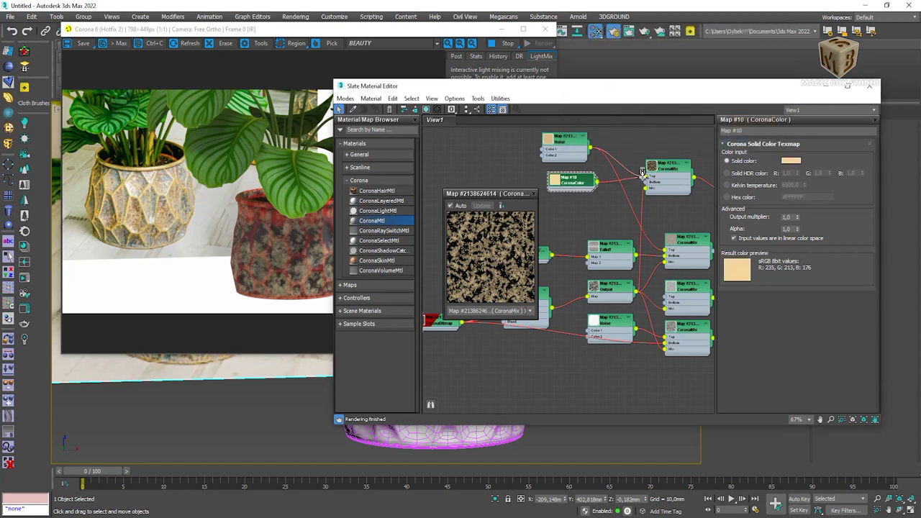
mouse_move(587, 181)
mouse_down()
mouse_move(587, 195)
mouse_move(647, 182)
mouse_up()
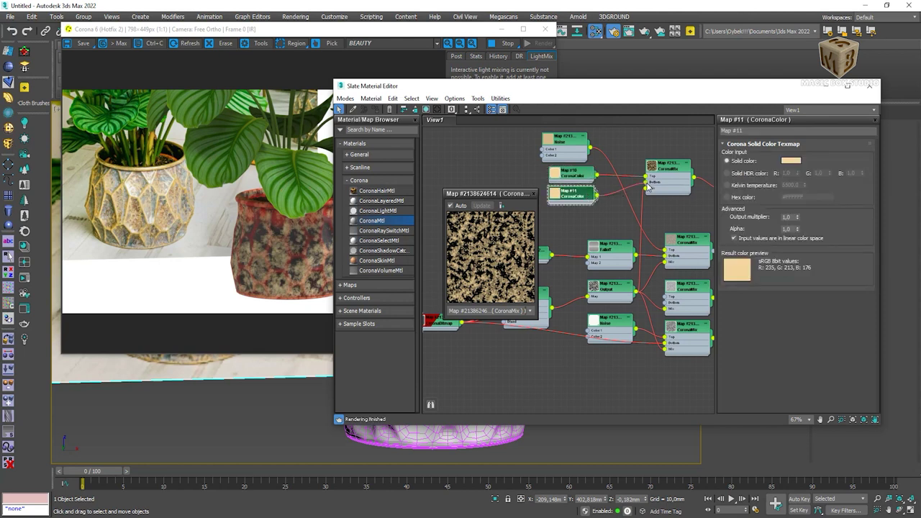
Darken the second CoronaColor to brown 143,129,107 and wire the peach colour into CoronaAO.
click(790, 160)
drag(746, 105, 703, 106)
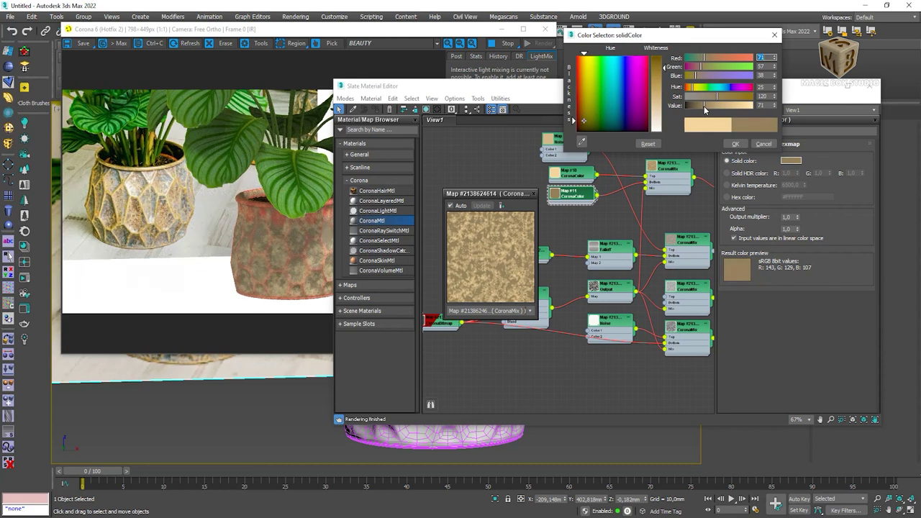
click(736, 143)
middle_drag(591, 153, 529, 154)
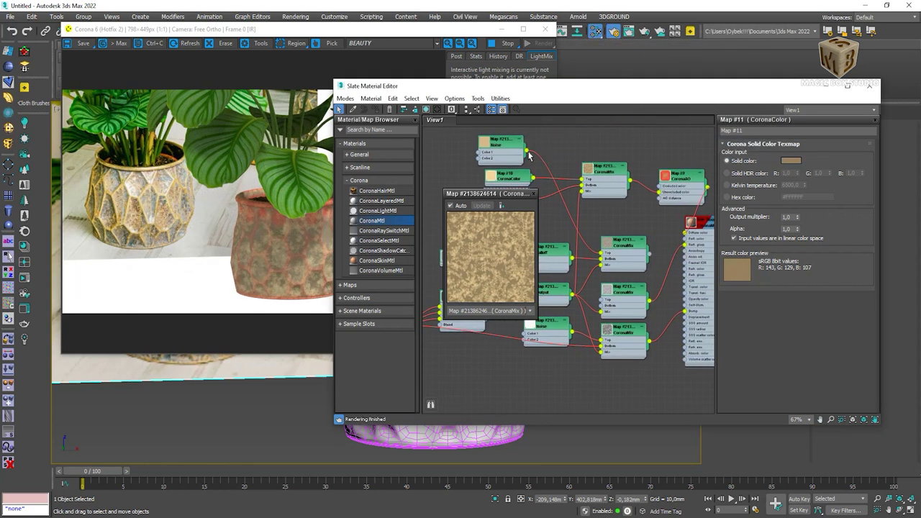
drag(534, 181, 660, 191)
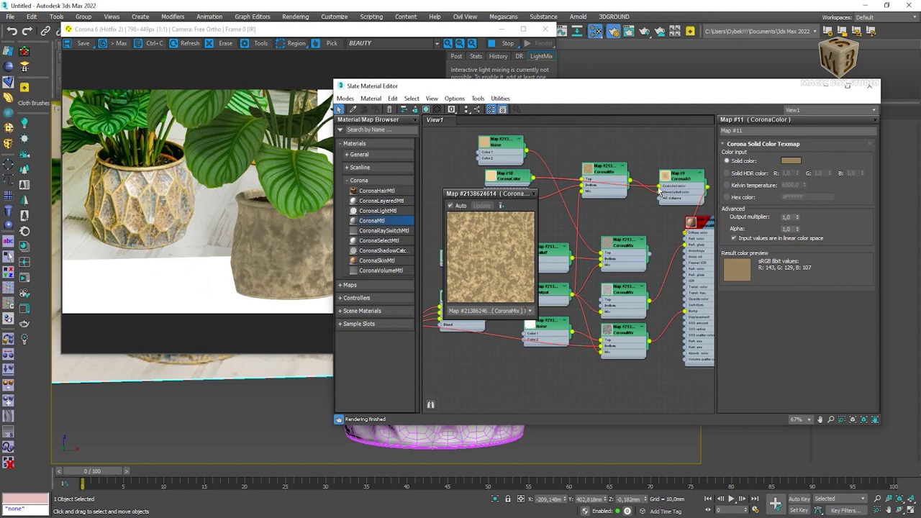
double_click(702, 228)
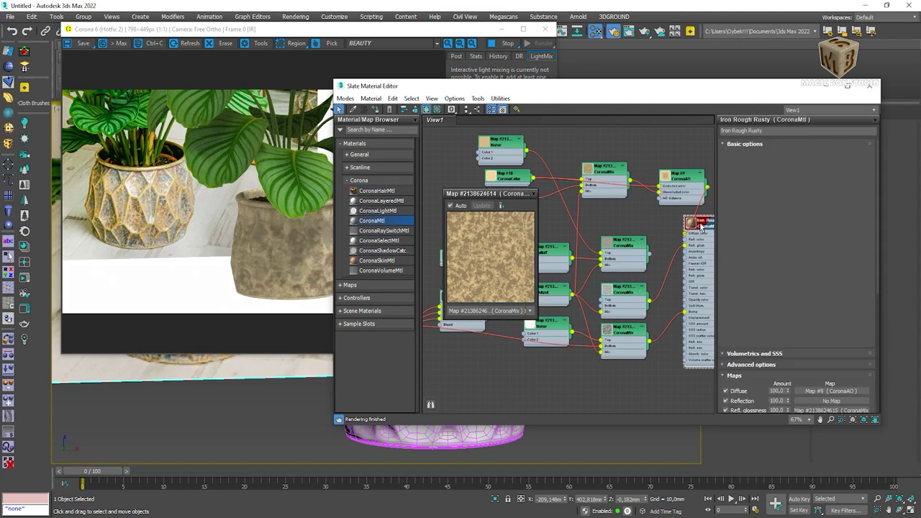
Wire a map into the Iron Rough Rusty material and set the Output map's Output Amount to 1,0.
mouse_move(622, 304)
middle_down()
mouse_move(635, 304)
mouse_move(586, 289)
middle_up()
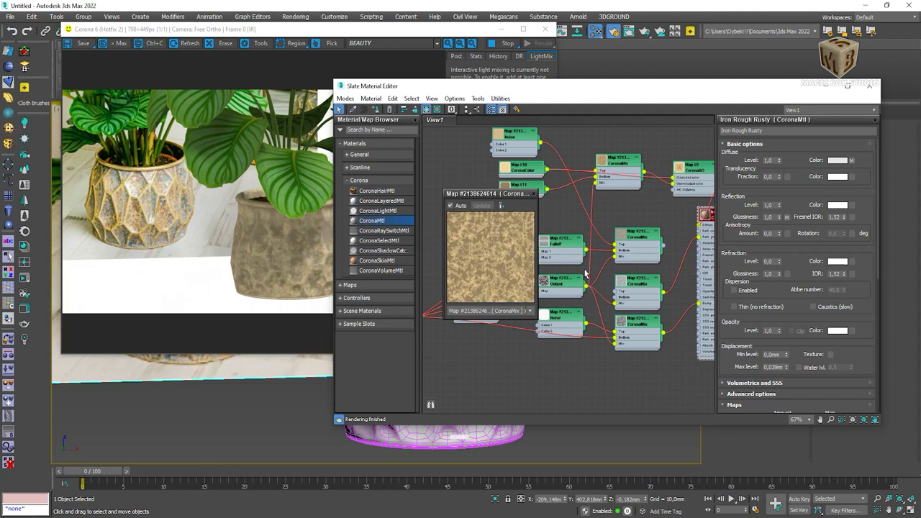
drag(687, 234, 689, 229)
click(689, 227)
scroll(757, 325, down, 3)
scroll(757, 325, up, 3)
middle_drag(600, 276, 689, 272)
double_click(623, 277)
right_click(633, 273)
click(657, 322)
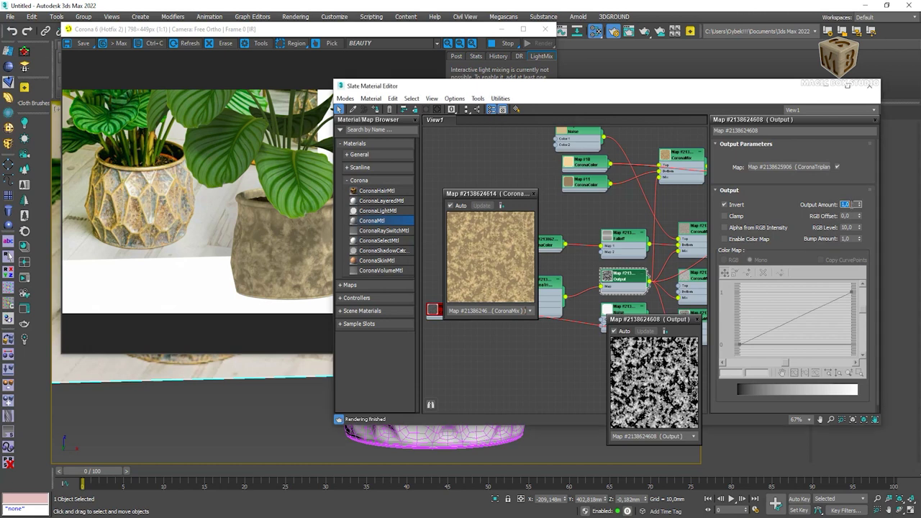
key(Return)
text(1)
key(Return)
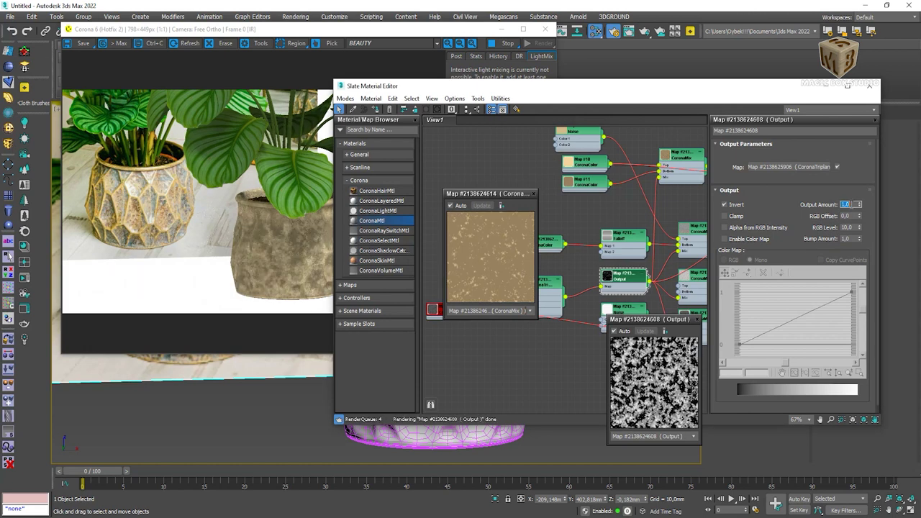
Try several RGB Level values on the Output map, settling on 4,0.
click(847, 228)
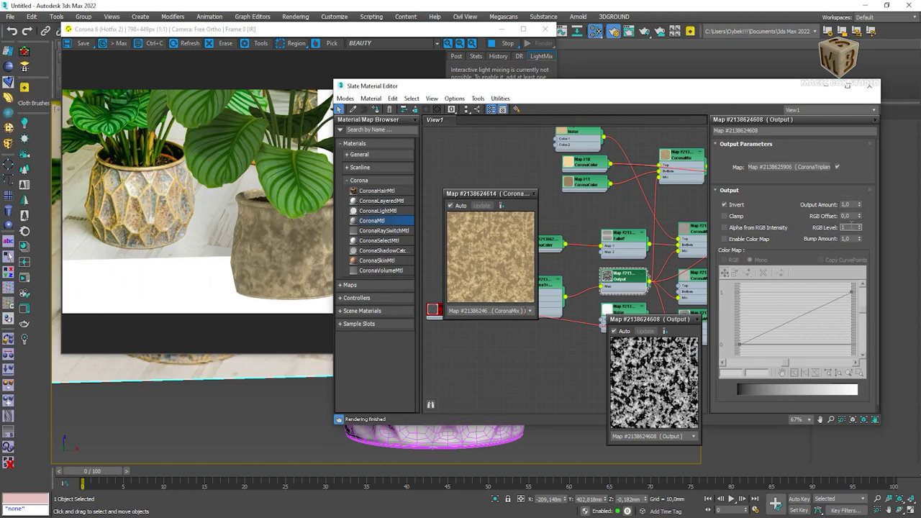
text(1)
key(Return)
text(3)
key(Return)
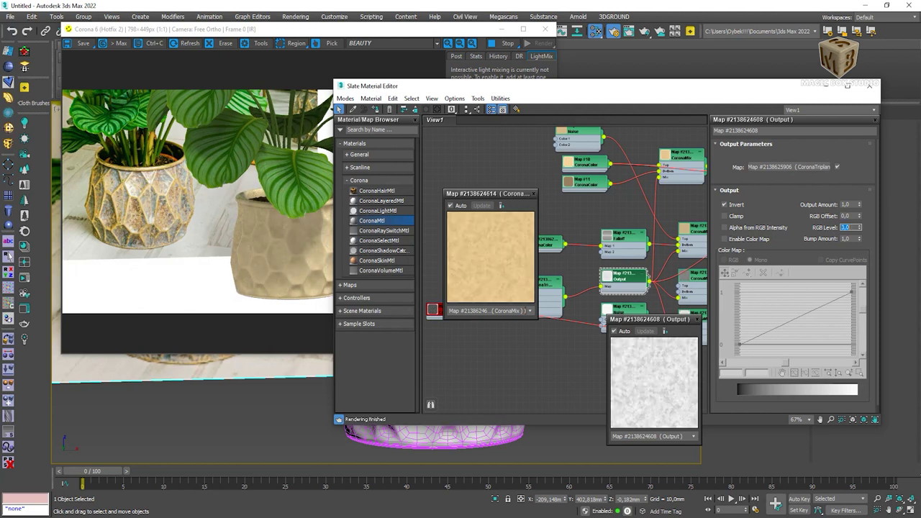
key(Return)
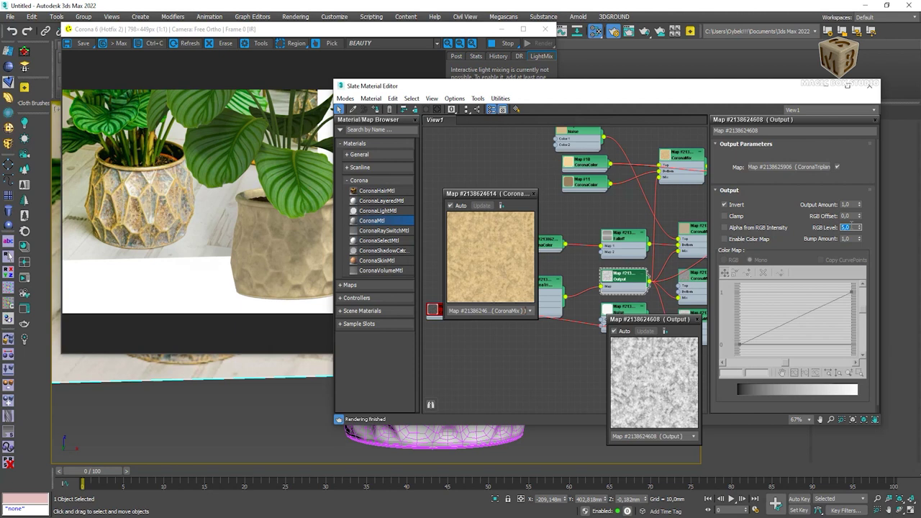
key(Return)
text(3)
key(Return)
text(4)
key(Return)
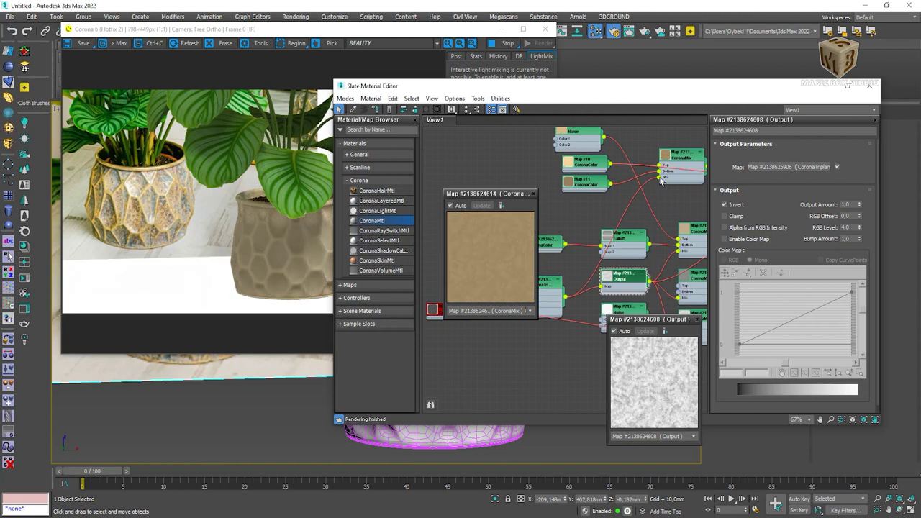
click(534, 194)
double_click(550, 285)
Add a CoronaColorCorrect map on the triplanar with contrast 10 and gamma 3.
middle_drag(622, 224, 554, 211)
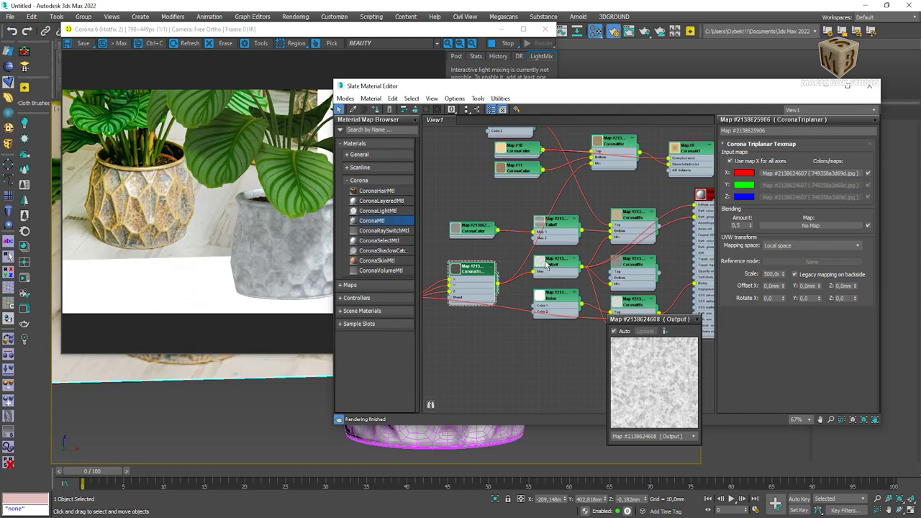
right_click(520, 206)
mouse_move(619, 244)
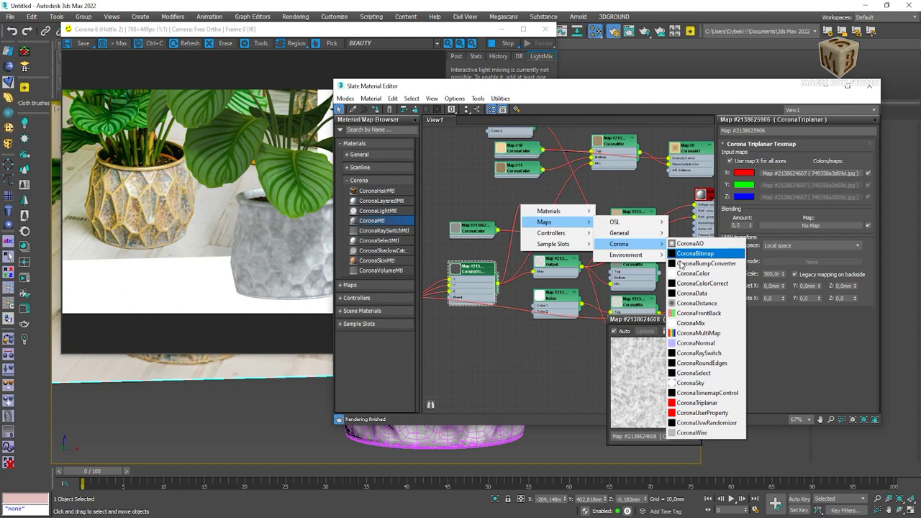
click(689, 284)
right_click(515, 203)
click(547, 243)
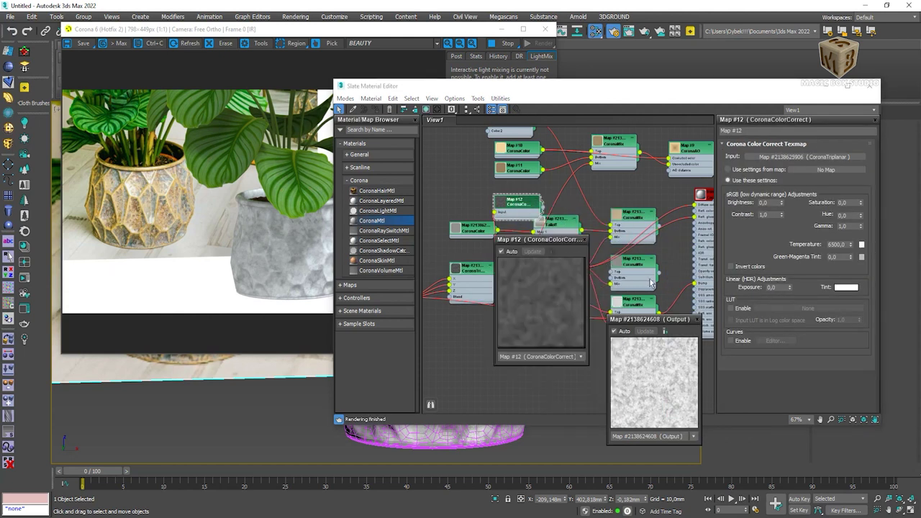
double_click(772, 213)
text(10)
key(Return)
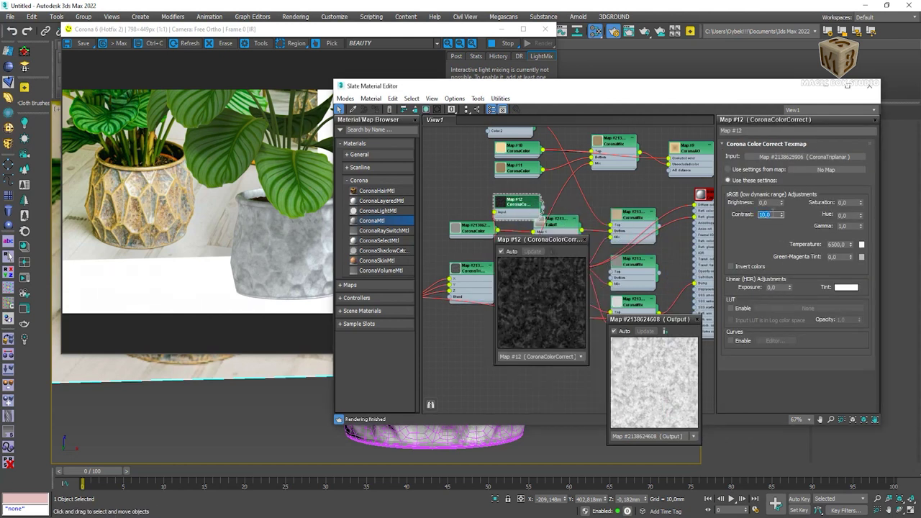
double_click(844, 225)
text(3)
key(Return)
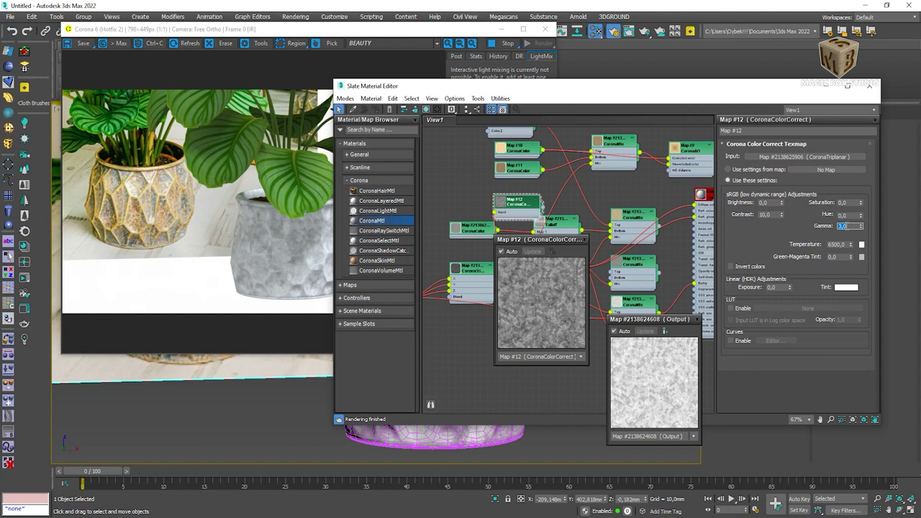
Raise the color correction's contrast to 20 and tune its brightness to 0.35.
drag(538, 208, 531, 202)
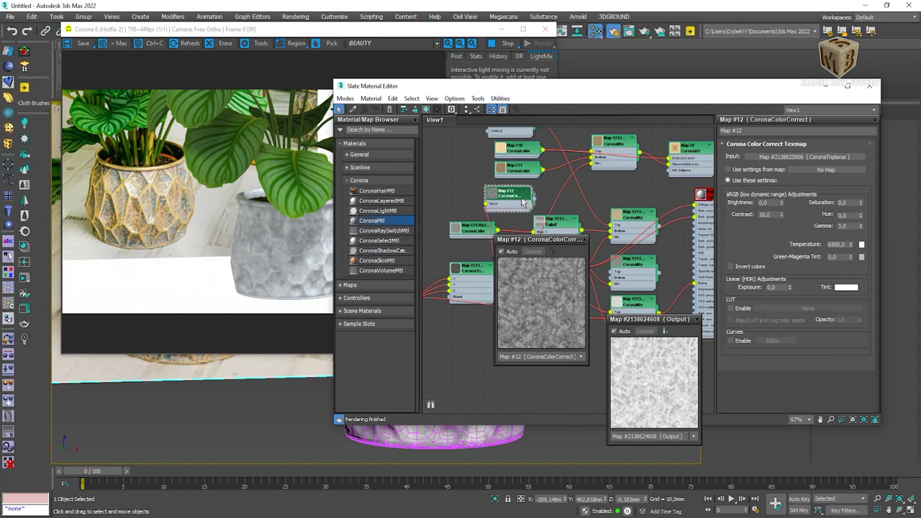
middle_drag(608, 170, 555, 166)
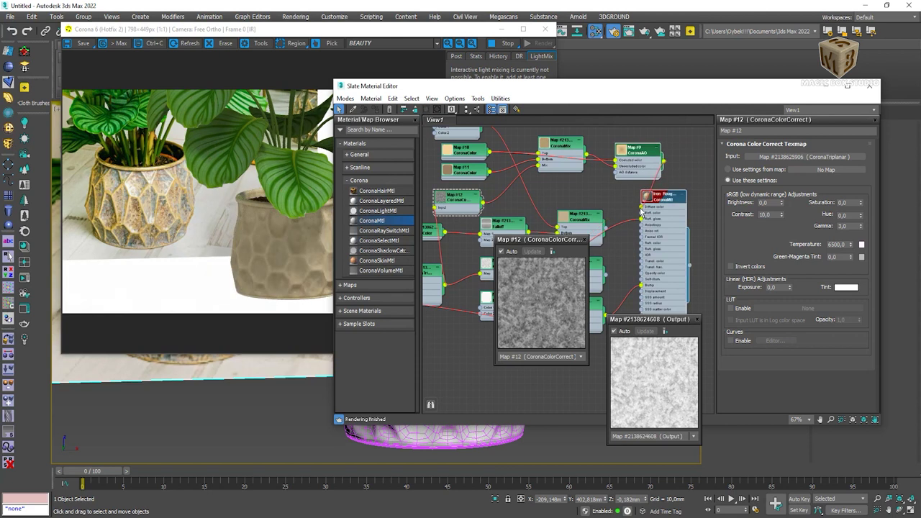
middle_drag(507, 189, 523, 189)
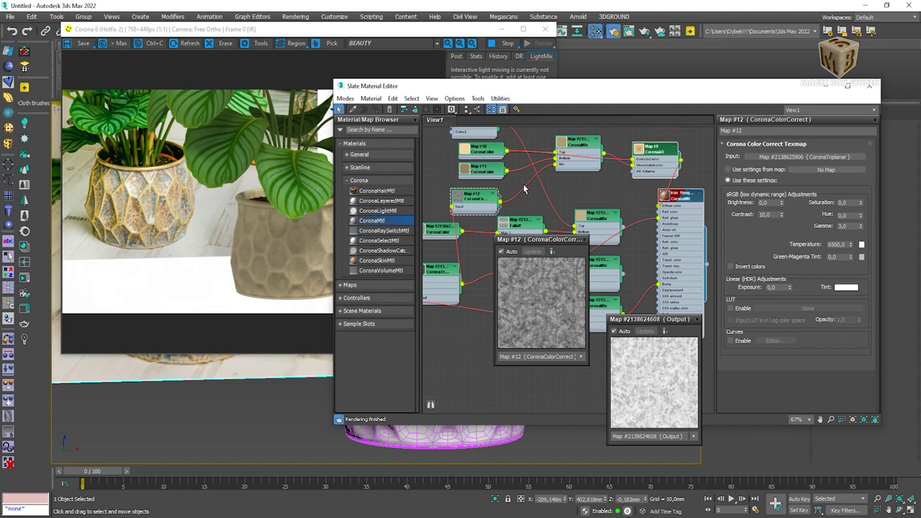
right_click(479, 205)
double_click(766, 215)
text(20)
key(Return)
double_click(766, 203)
key(Return)
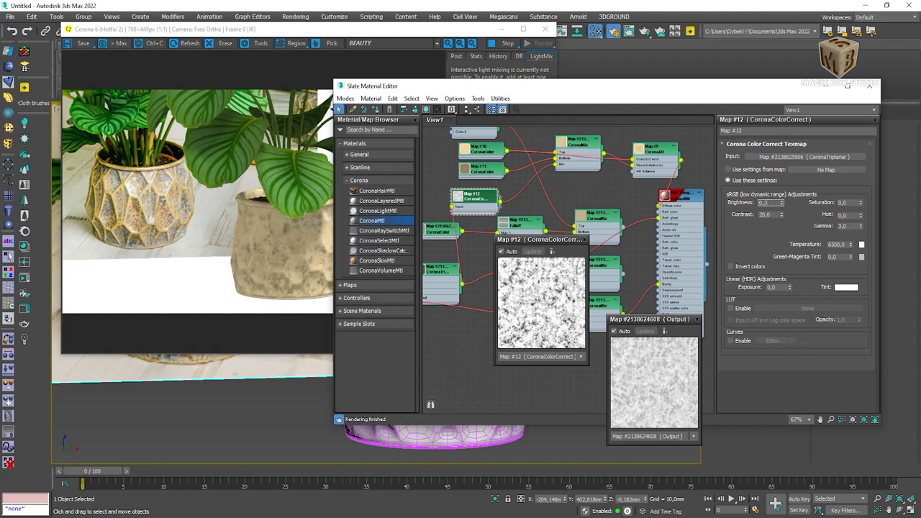
key(Return)
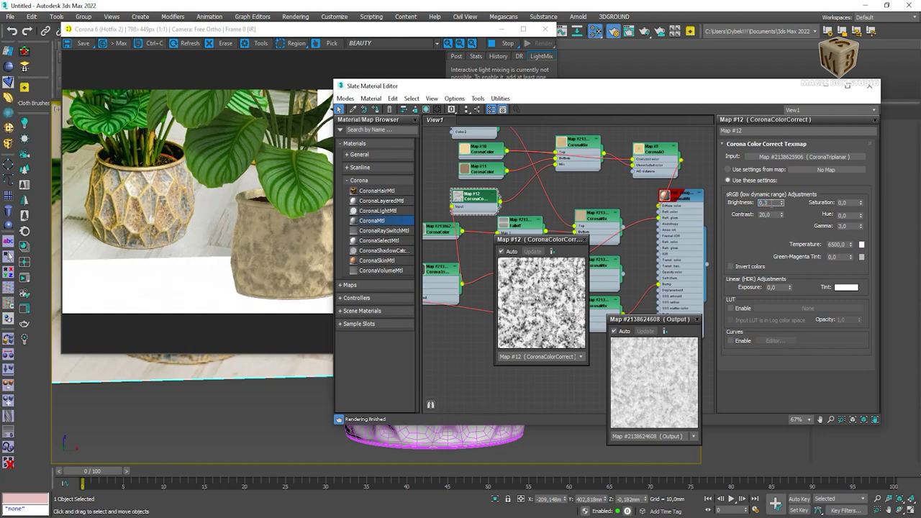
text(5)
key(Return)
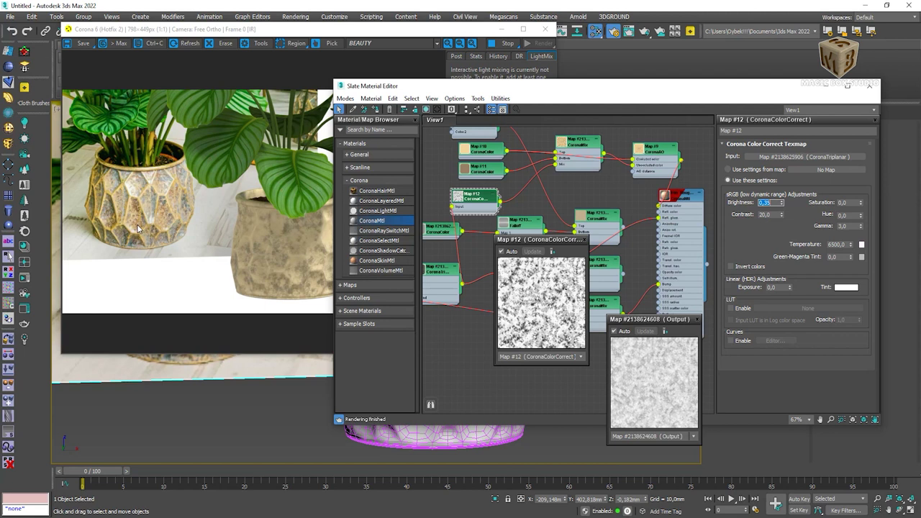
scroll(138, 229, up, 1)
scroll(183, 213, down, 1)
Wire the color-corrected Map #12 into the lower CoronaMix's Bottom input.
click(574, 240)
middle_drag(455, 297, 475, 258)
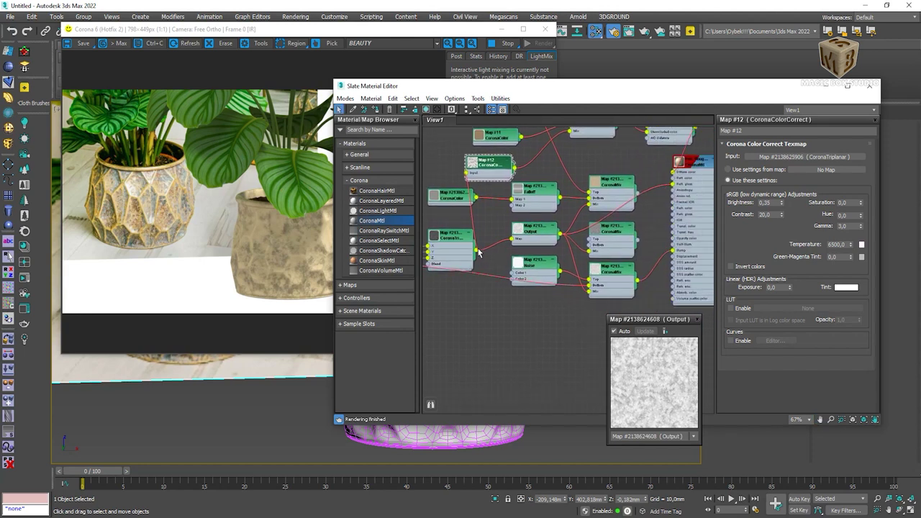
mouse_move(560, 276)
mouse_down()
mouse_move(561, 264)
mouse_move(676, 176)
mouse_up()
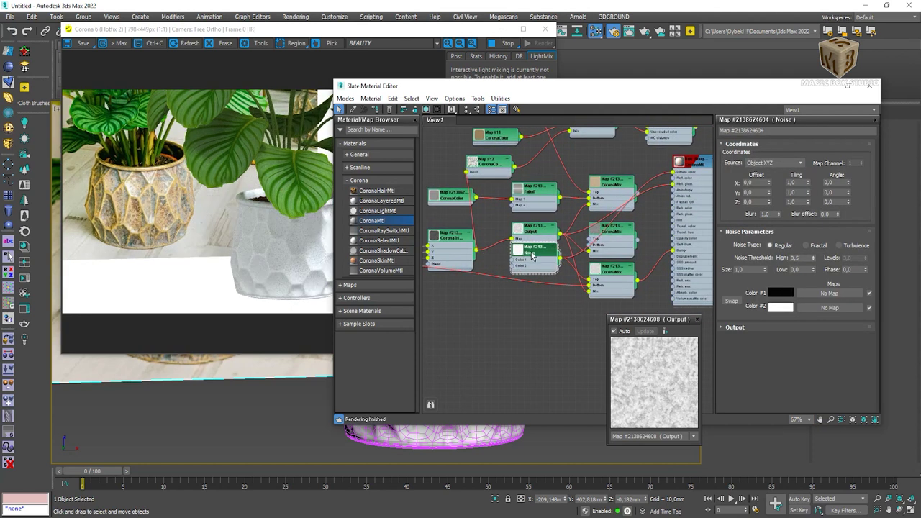
double_click(748, 269)
middle_drag(527, 279, 533, 280)
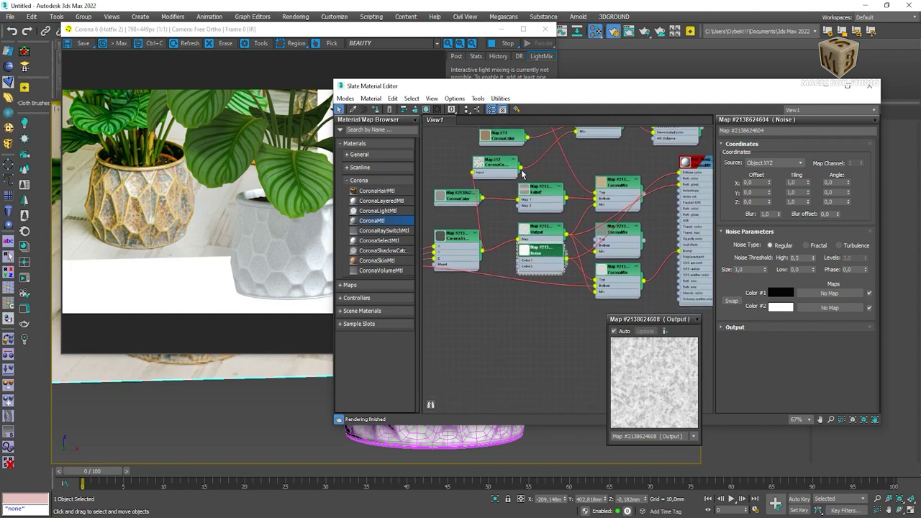
drag(521, 171, 595, 282)
Connect the CoronaAO map to the pot material and tidy the Output node.
middle_drag(569, 263, 532, 320)
drag(667, 184, 646, 227)
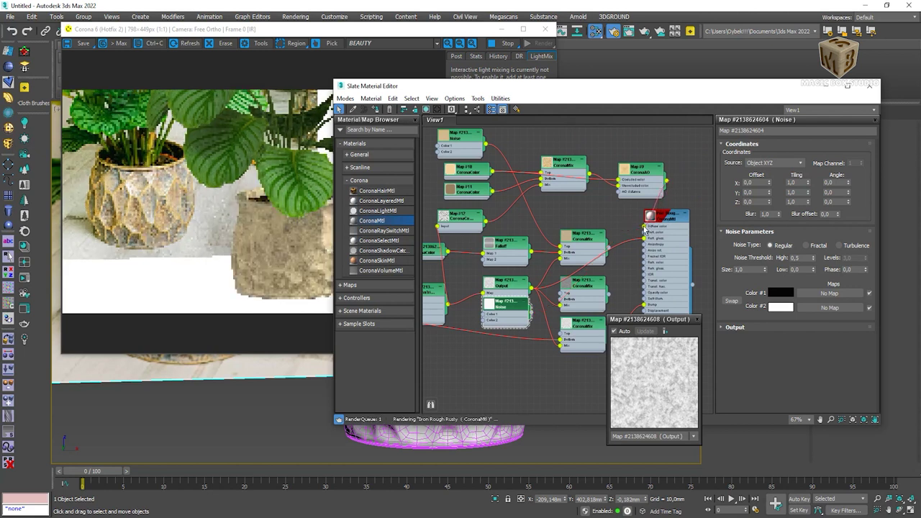
drag(520, 293, 526, 287)
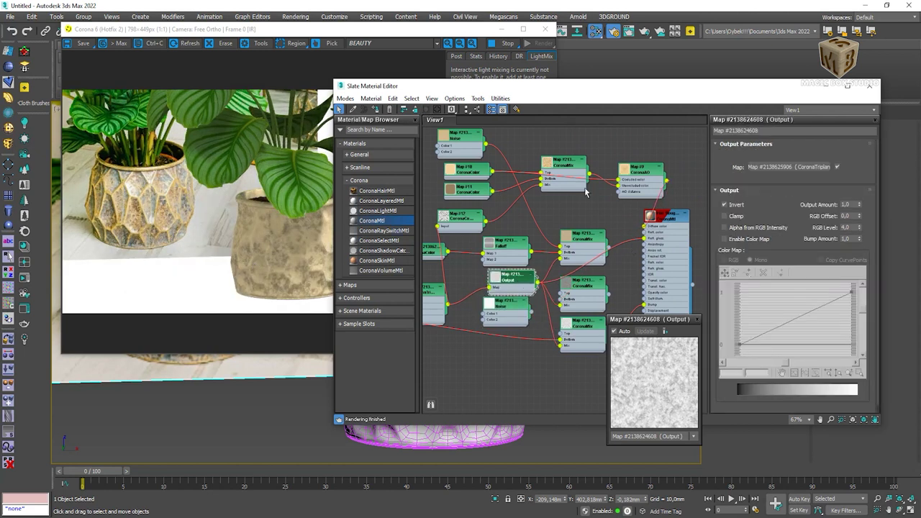
Give the CoronaAO map a black occluded colour and, after trying 10 and 25, an 18 mm max distance.
click(639, 169)
double_click(783, 185)
click(785, 156)
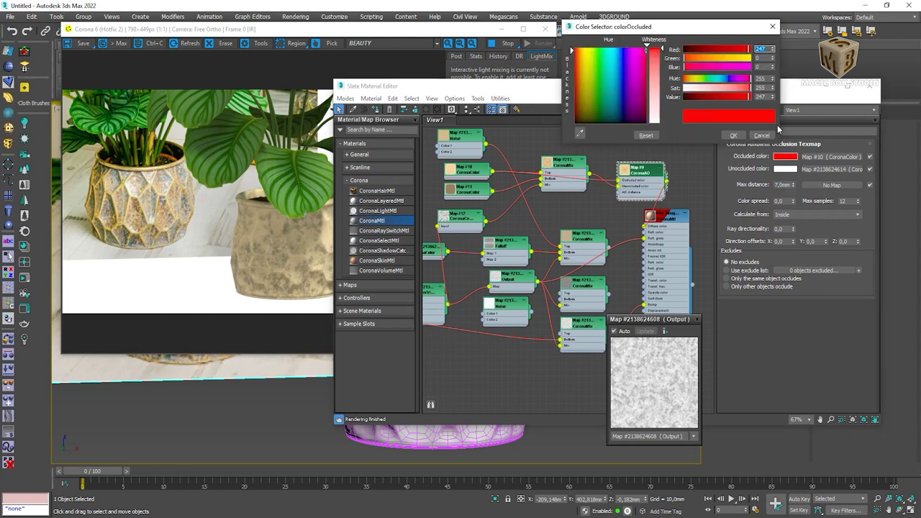
click(686, 98)
click(733, 135)
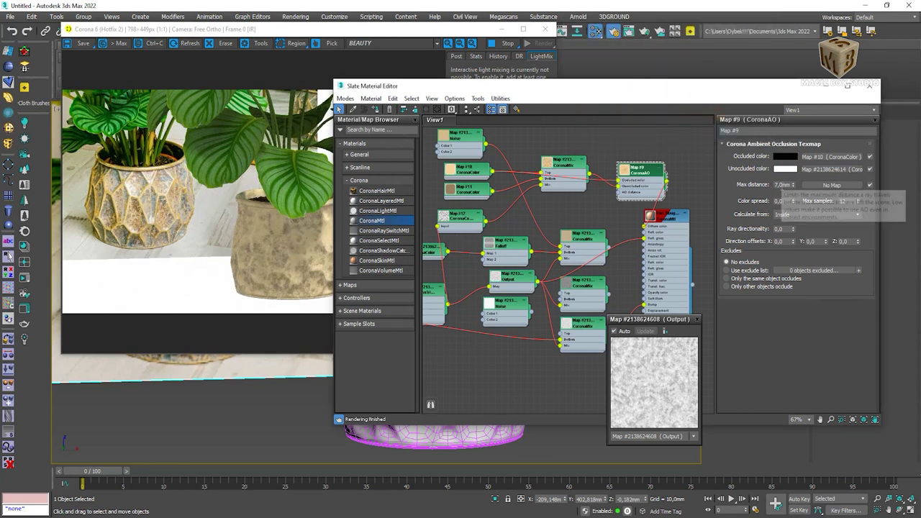
click(784, 185)
text(10)
key(Return)
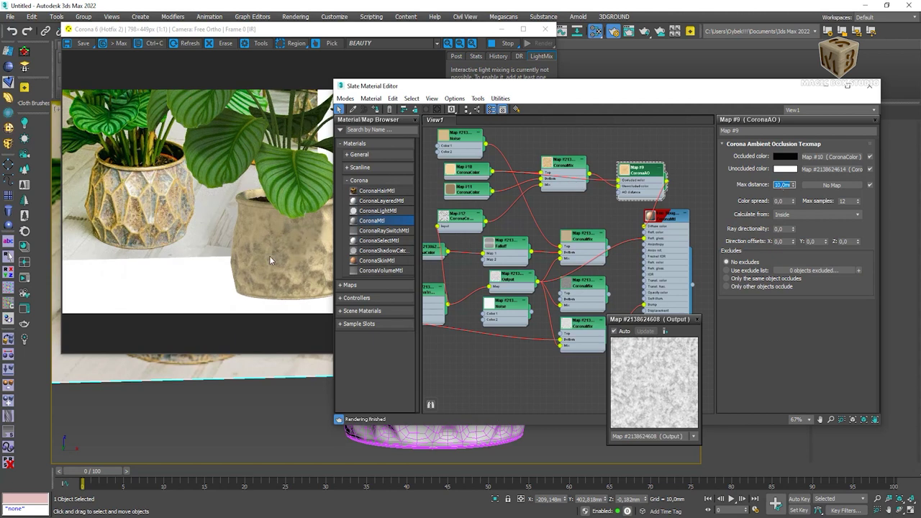
text(25)
key(Return)
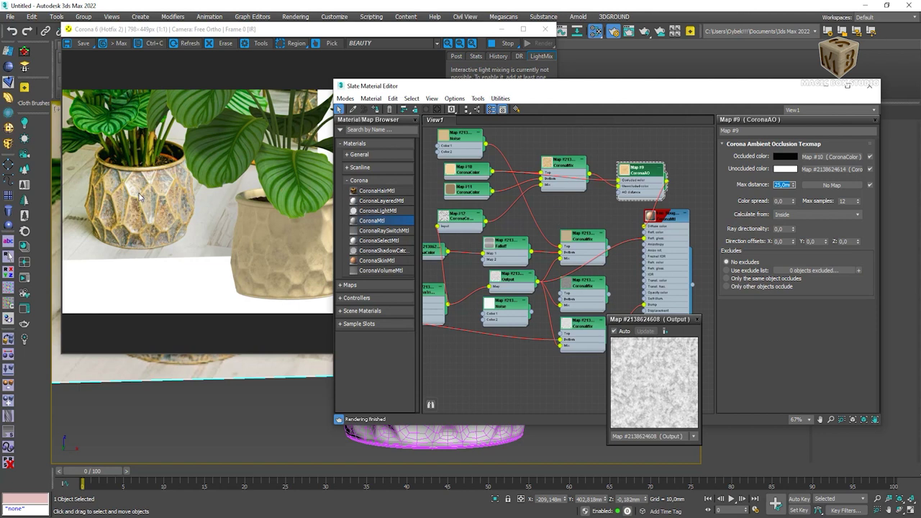
text(18)
key(Return)
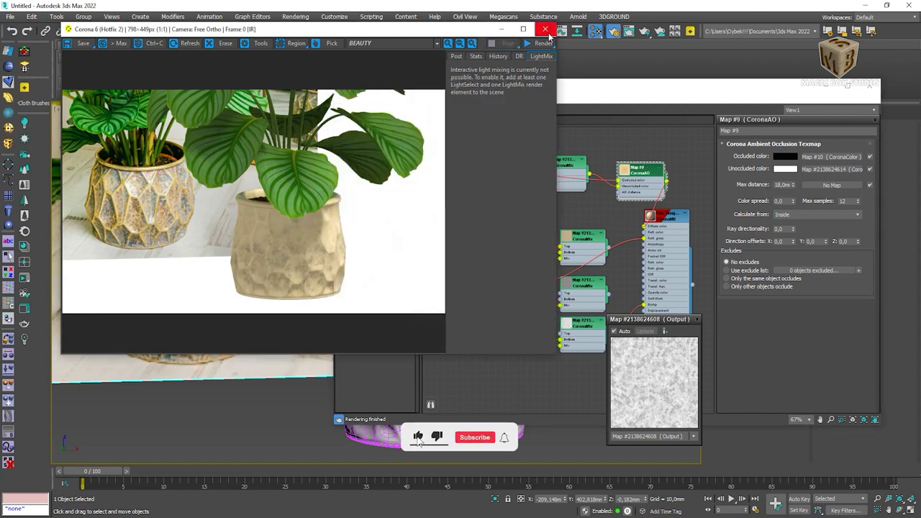
Close the frame buffer and Slate editor, then maximize the Perspective viewport.
click(545, 29)
click(815, 91)
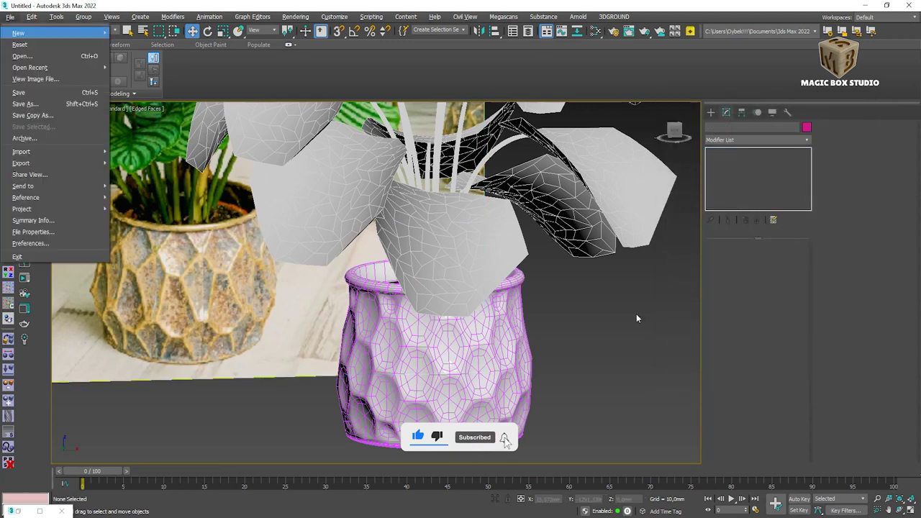
key(alt+w)
click(487, 373)
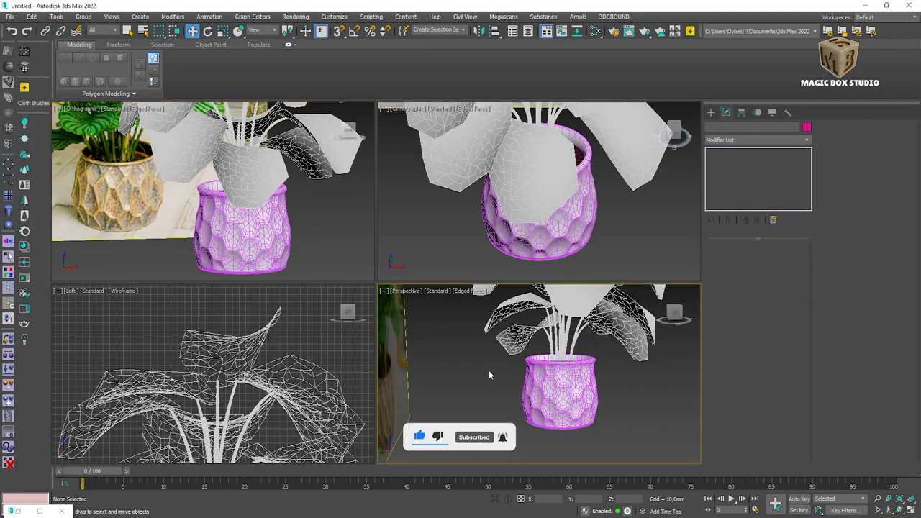
key(alt+w)
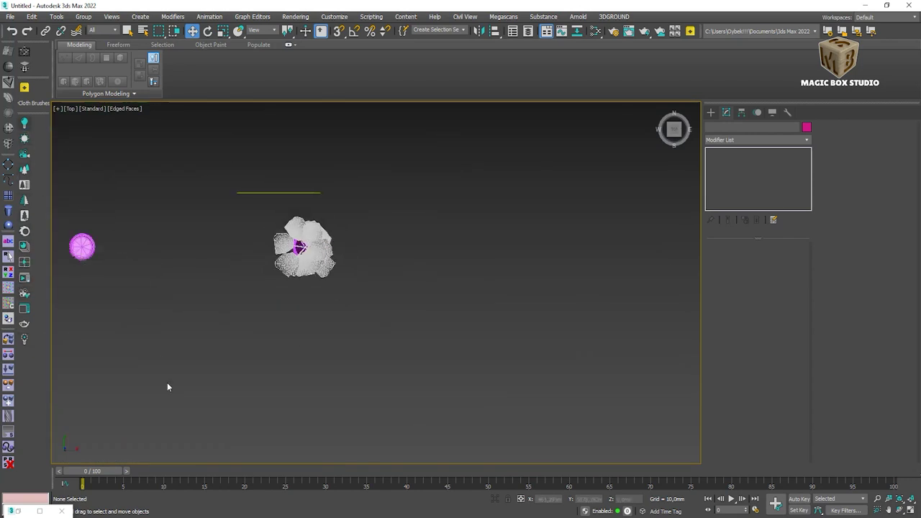
Create a CoronaLight and move it up and left of the plant in the front view.
click(25, 124)
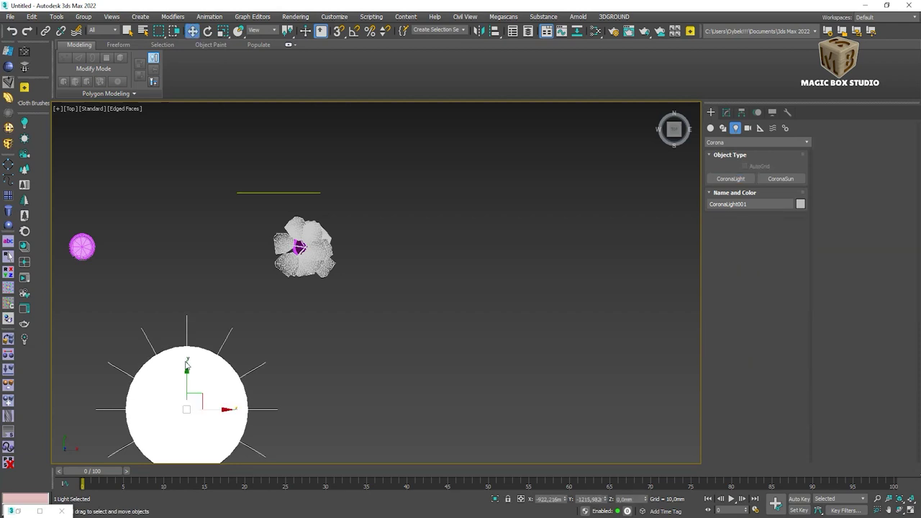
key(f)
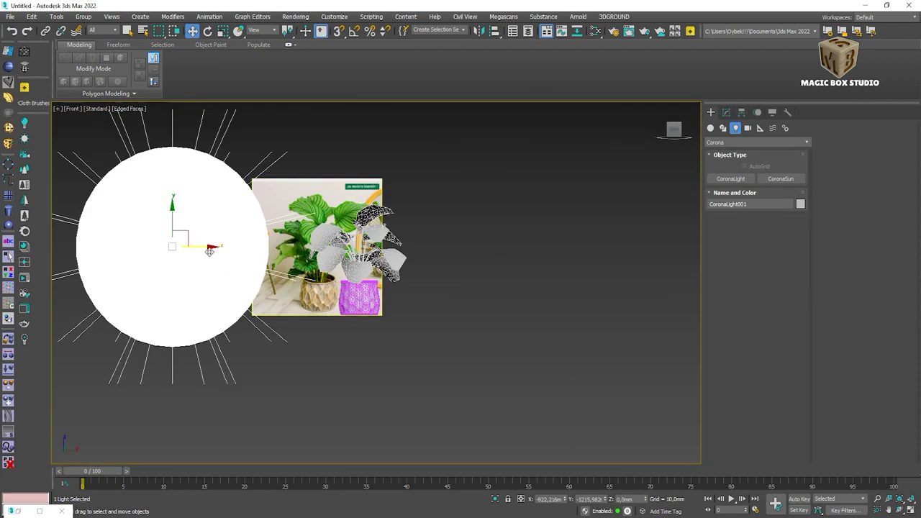
drag(182, 231, 93, 154)
click(603, 423)
key(p)
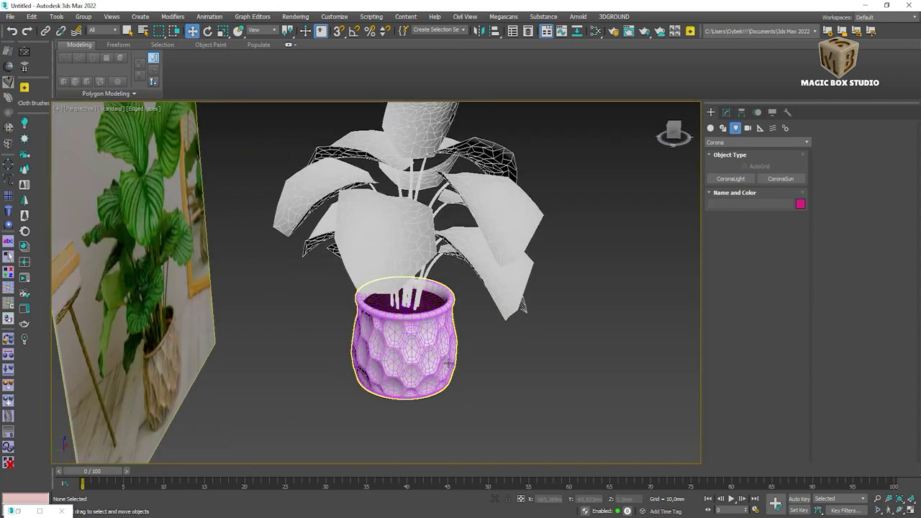
mouse_move(458, 350)
alt+middle_down()
mouse_move(497, 349)
mouse_move(537, 302)
mouse_move(468, 257)
alt+middle_up()
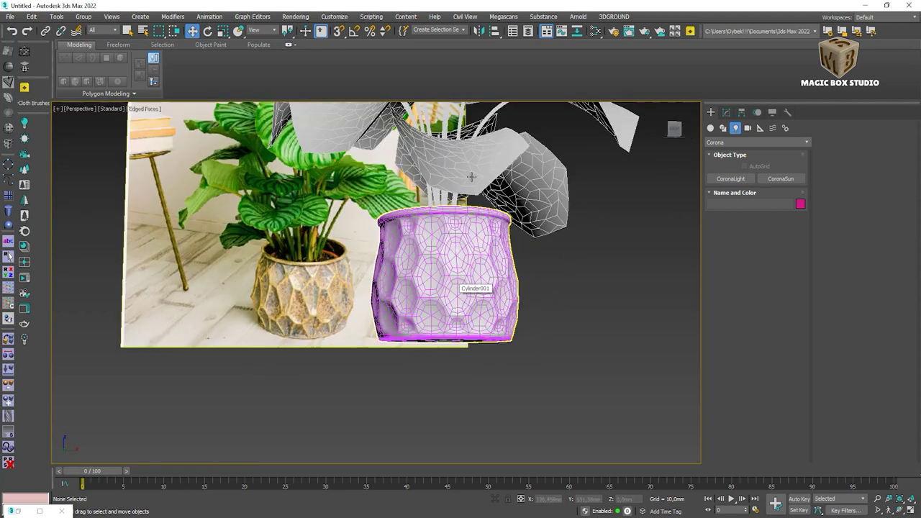
Render interactively with generated LightMix, dimming CoronaLight001 to 0.328.
click(20, 277)
click(548, 30)
click(23, 338)
click(81, 414)
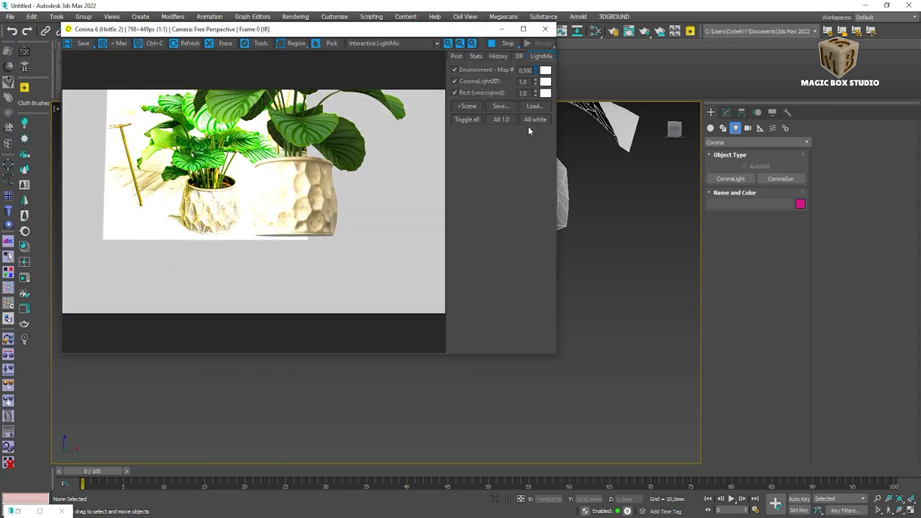
drag(535, 81, 526, 164)
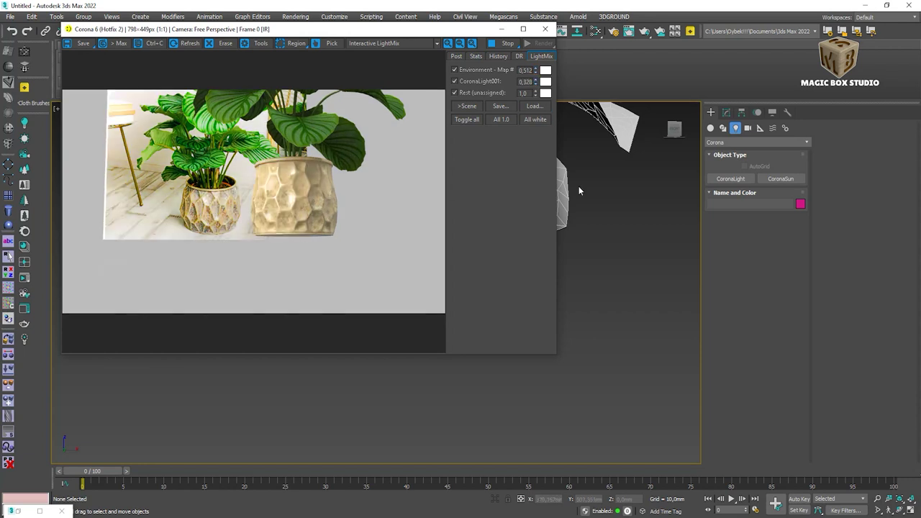
scroll(575, 208, up, 3)
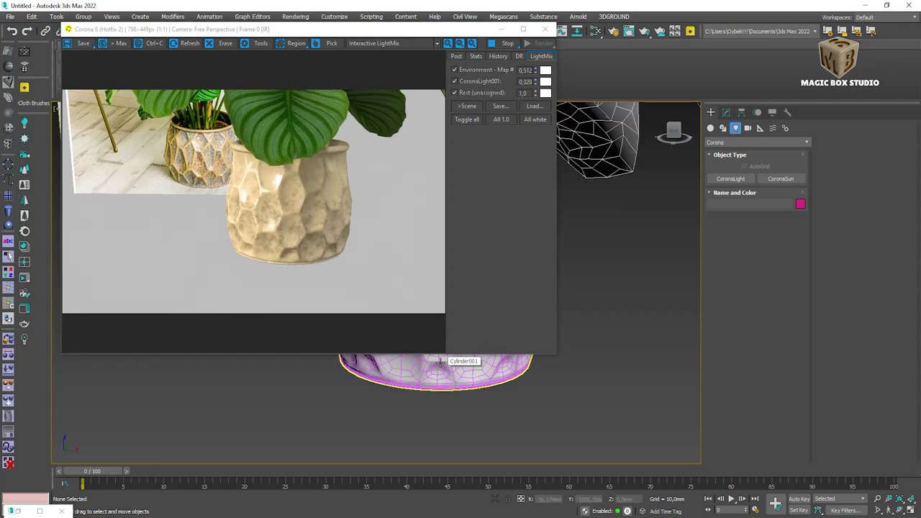
key(m)
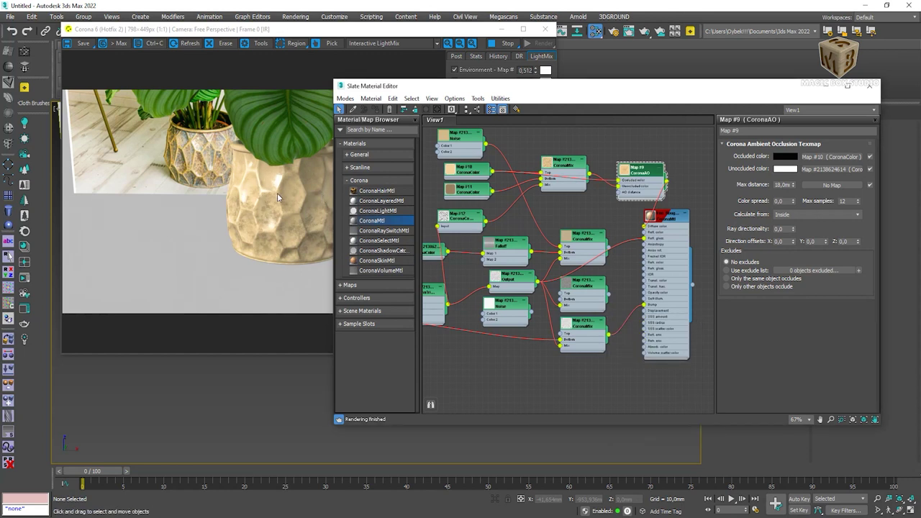
Preview the CoronaMix map and lower the Map #12 Color Correct brightness to 0,2.
middle_drag(576, 187, 586, 200)
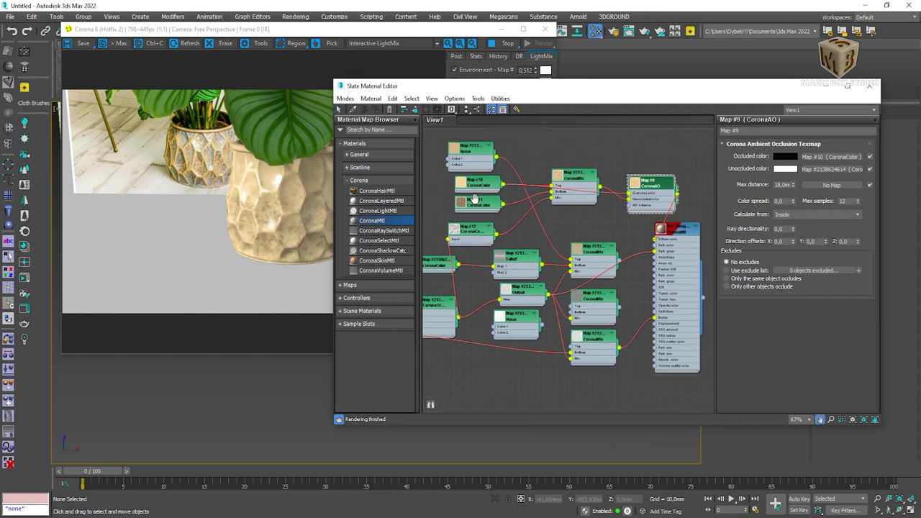
drag(475, 189, 488, 162)
right_click(572, 186)
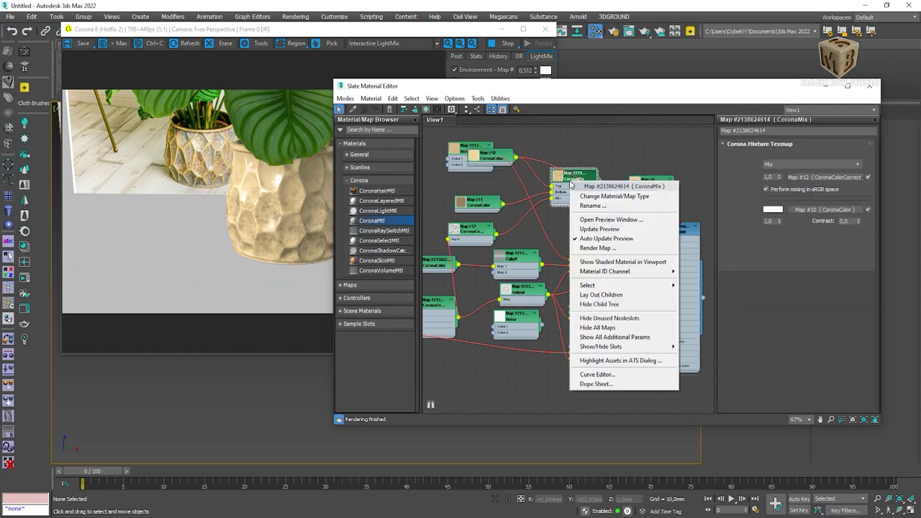
click(587, 219)
double_click(478, 236)
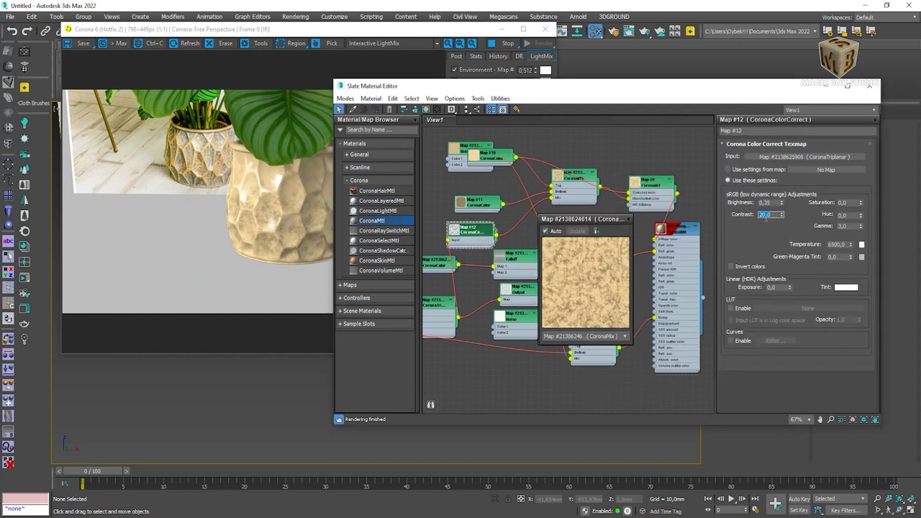
text(0,2)
key(Return)
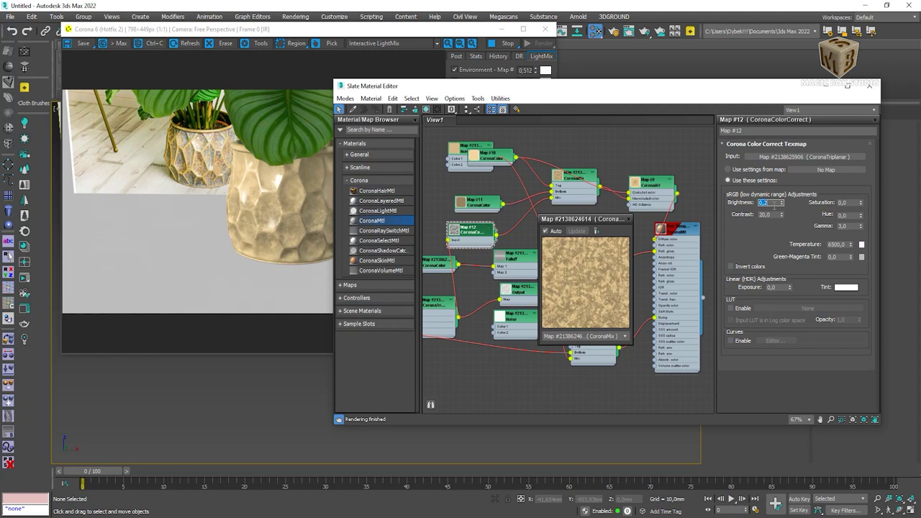
Set the CoronaAO ray directionality to 0,4 and max distance to 1.
click(645, 194)
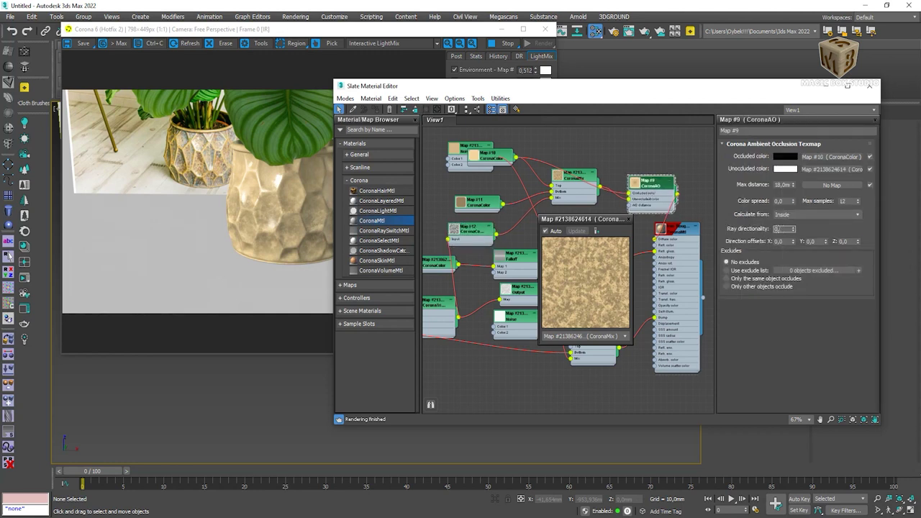
text(0,4)
key(Return)
click(782, 185)
text(1)
key(Return)
key(Return)
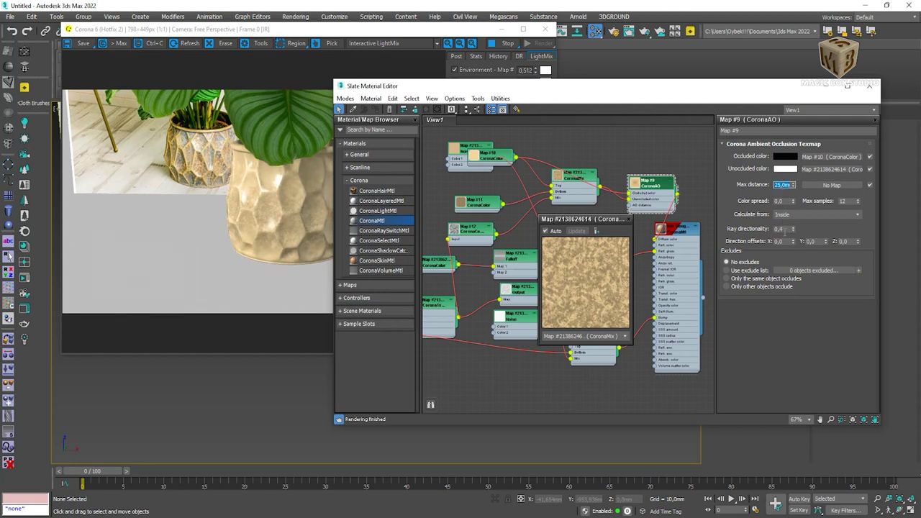
drag(638, 183, 644, 159)
Set the CoronaTriplanar map's scale to 400.
double_click(581, 188)
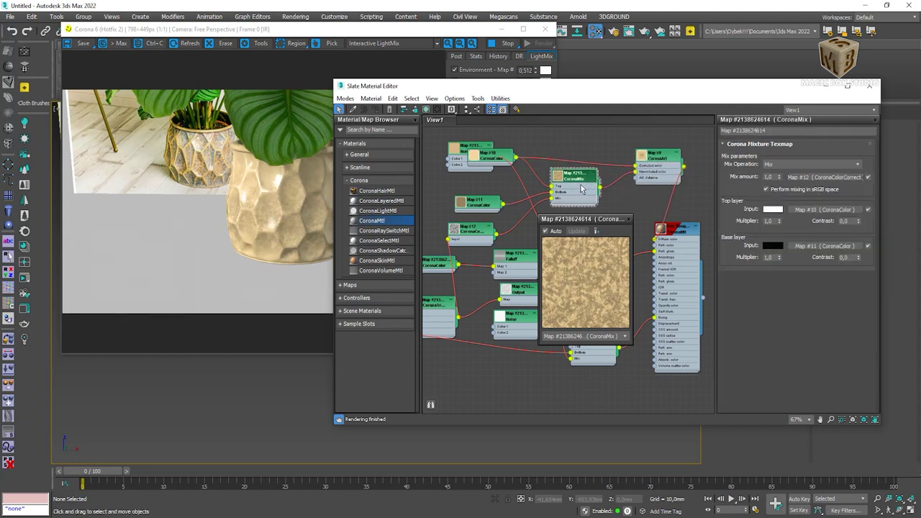
click(482, 205)
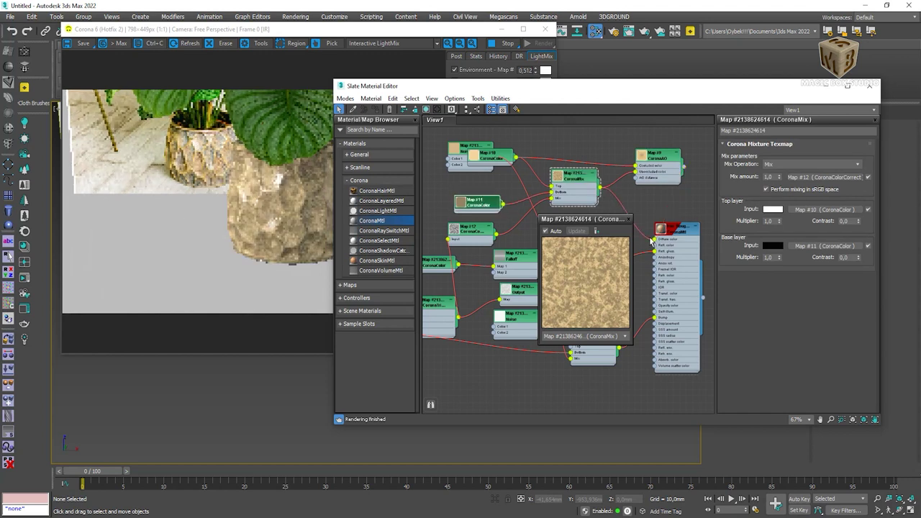
click(468, 240)
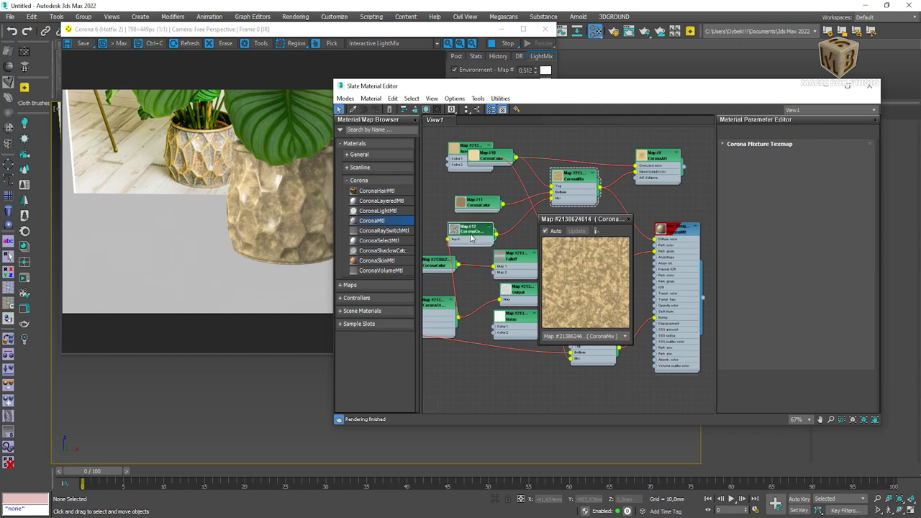
click(446, 317)
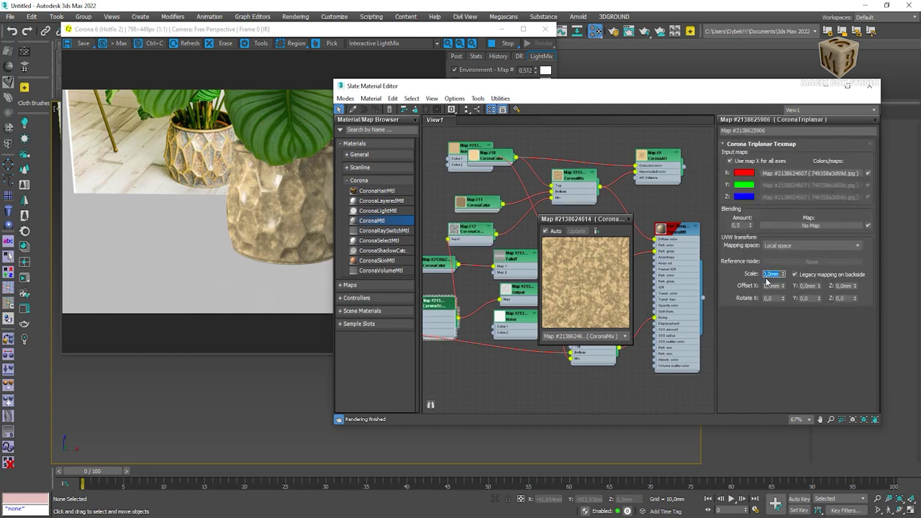
key(Return)
Review the Color Correct and CoronaBitmap settings, returning to the CoronaMtl node.
click(489, 234)
middle_drag(526, 245, 641, 203)
click(475, 291)
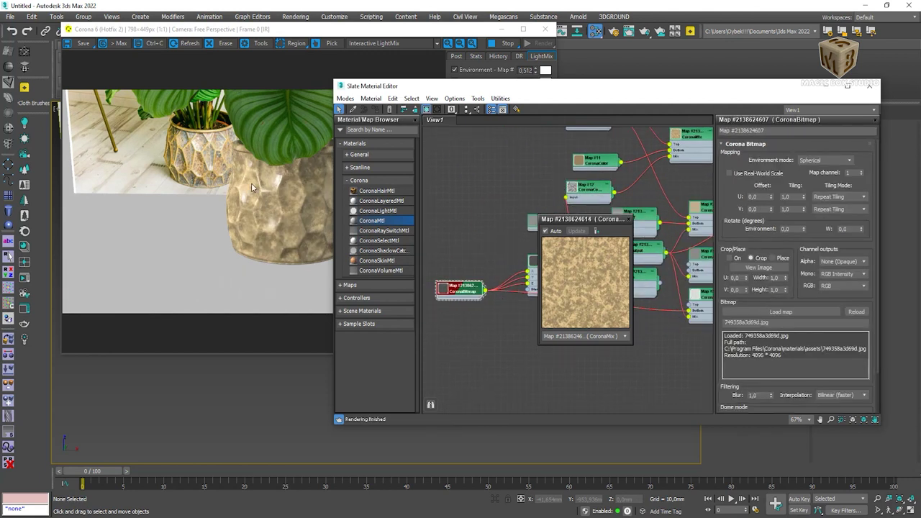
middle_drag(609, 197, 485, 235)
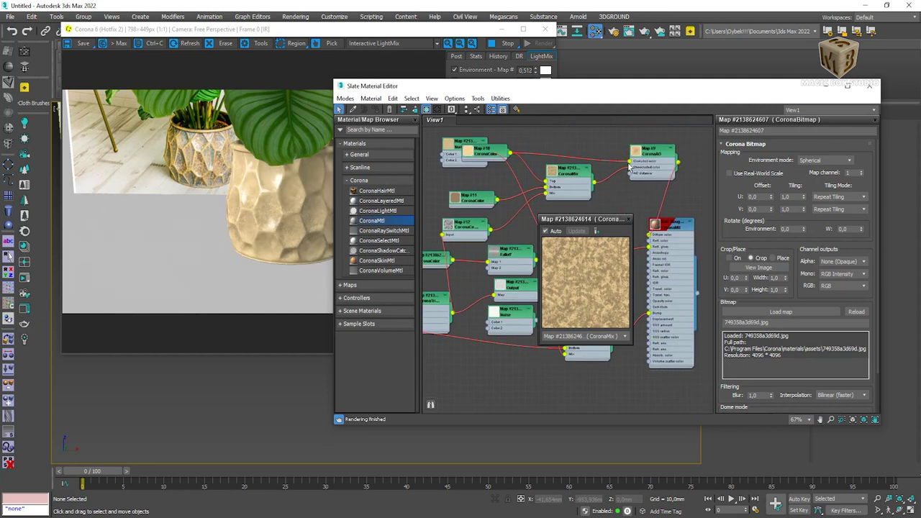
Set the CoronaAO occluded colour to red.
click(633, 164)
click(785, 156)
click(746, 61)
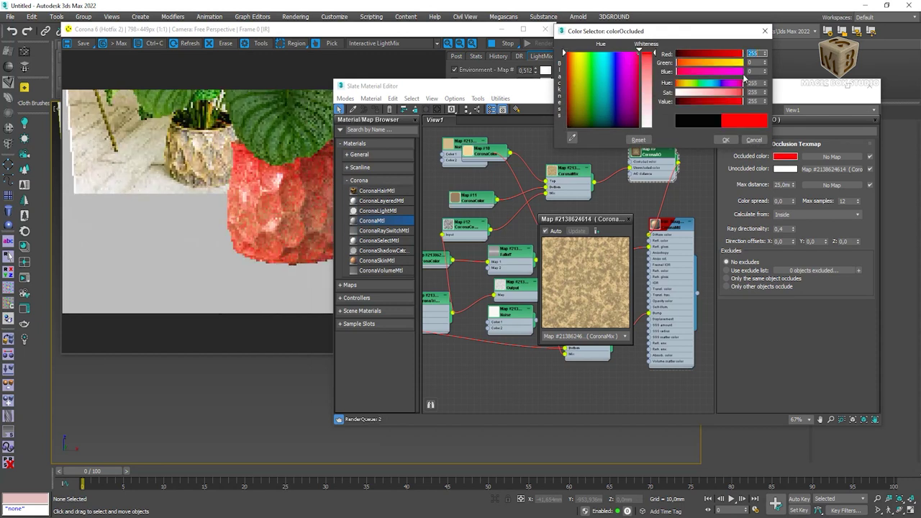
click(727, 141)
Try the AO calculation modes, settling on Inside with a 10,0m max distance.
click(785, 213)
click(788, 223)
click(784, 184)
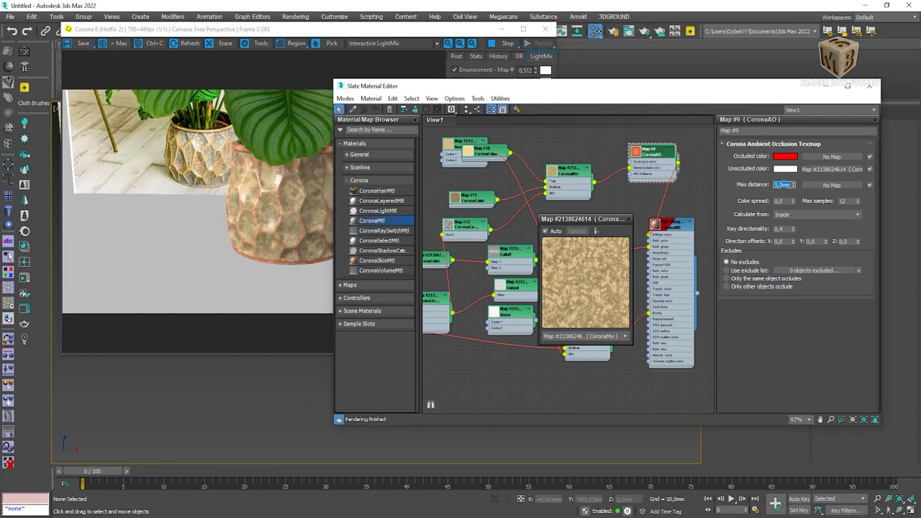
text(10)
key(Return)
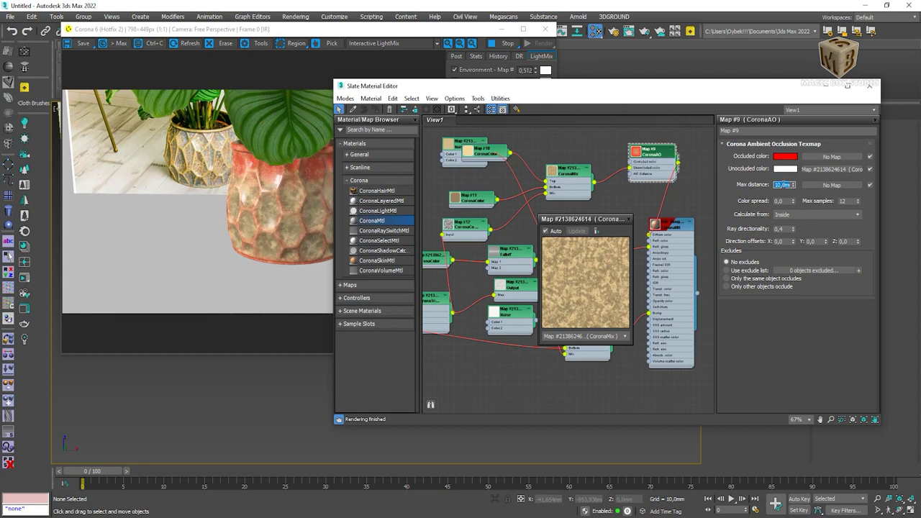
click(778, 214)
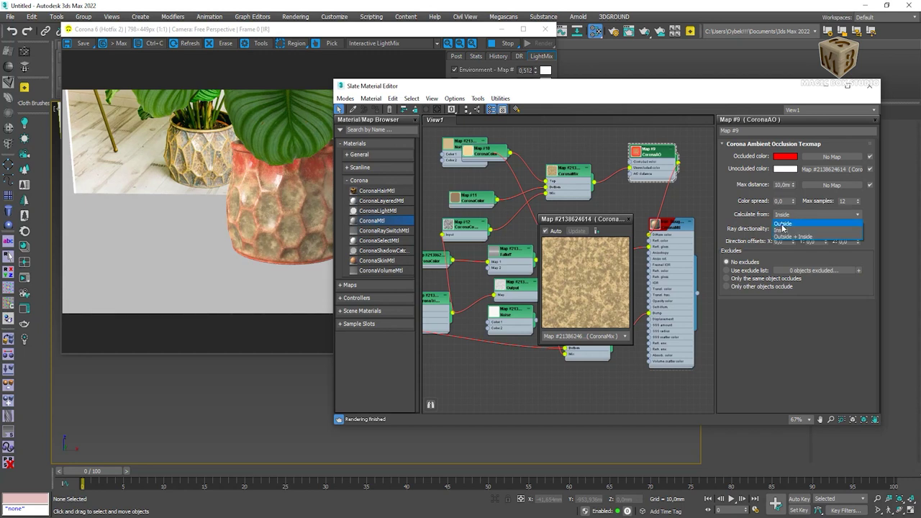
click(782, 224)
click(784, 214)
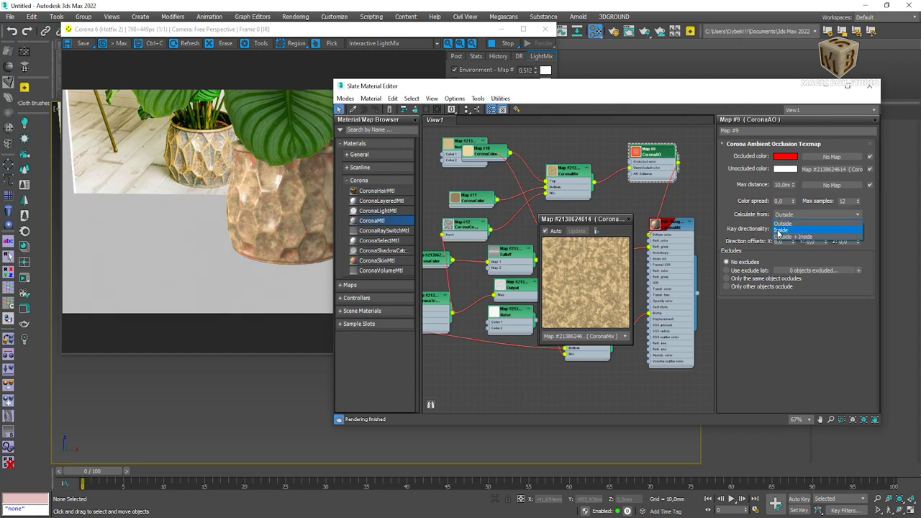
click(778, 231)
Set AO ray directionality to 0,4 and max distance to 1,0m.
click(780, 228)
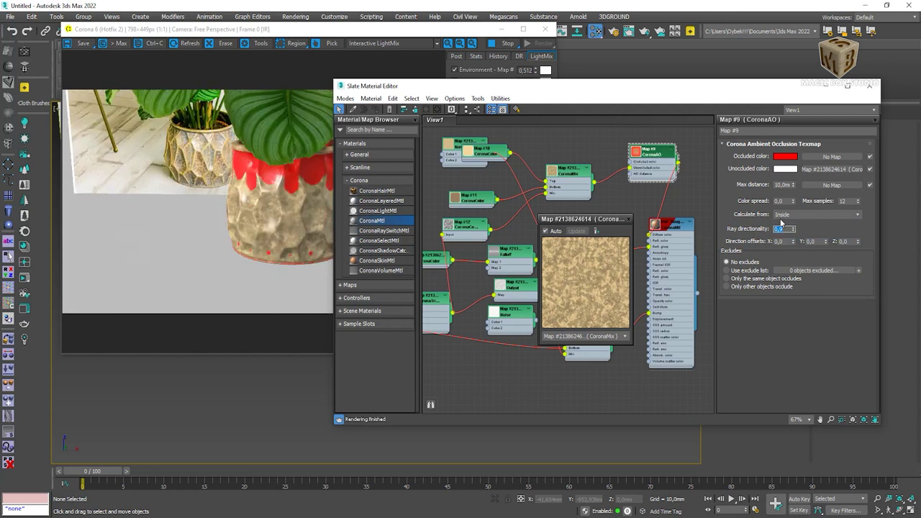
text(4)
key(Return)
click(783, 184)
text(1)
key(Return)
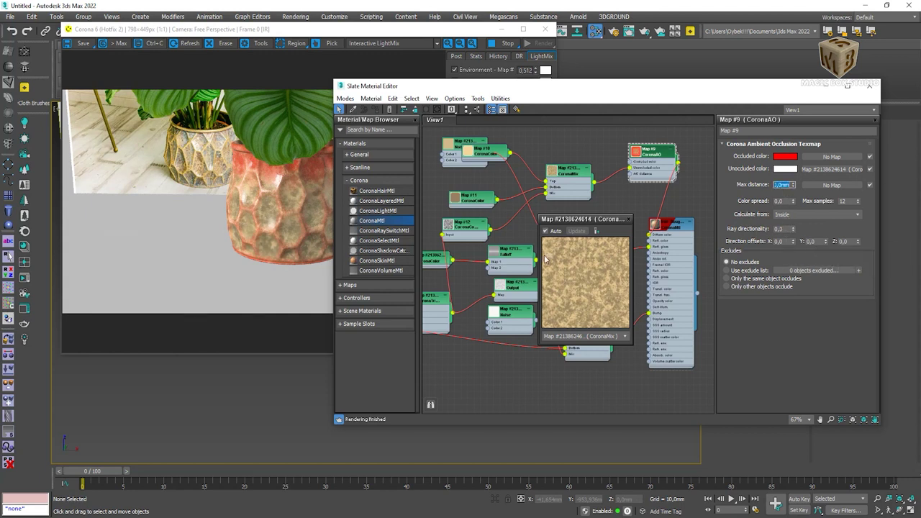
Wire the Map #10 colour into the AO node and test Outside calculation with distance 50.
drag(496, 151, 522, 138)
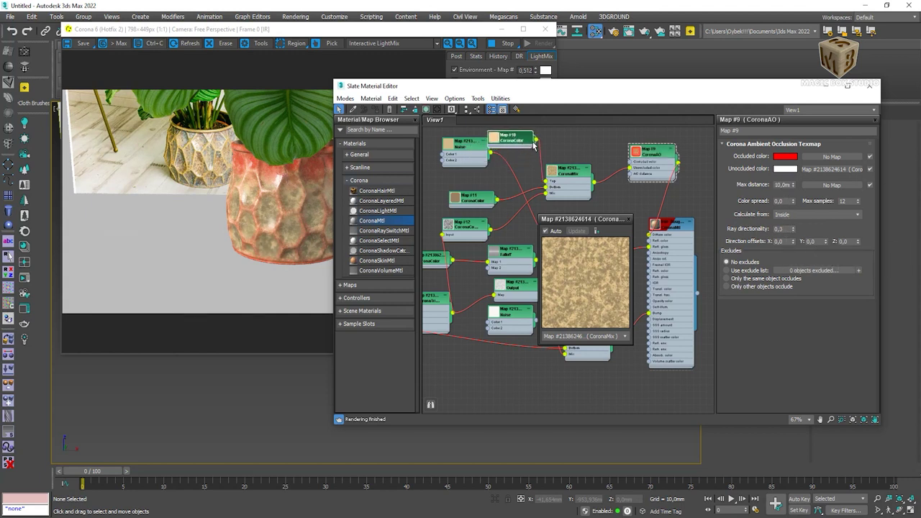
drag(630, 167, 608, 184)
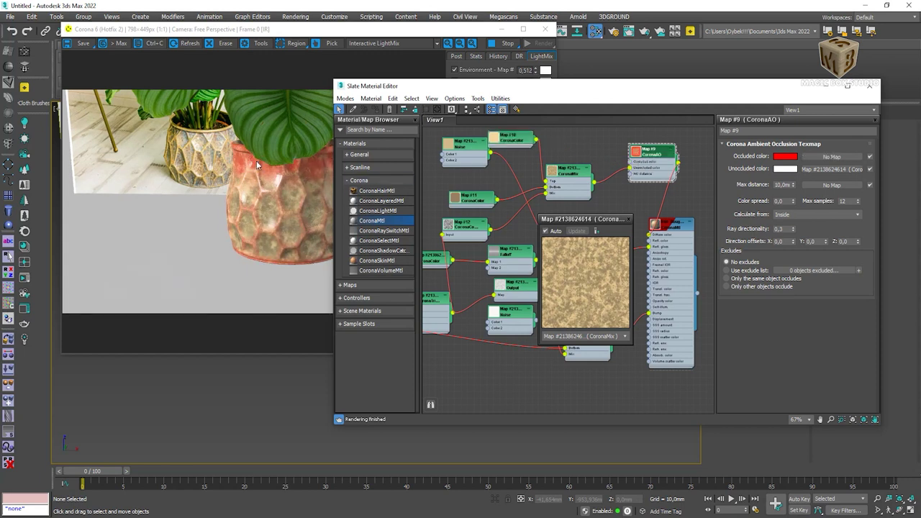
click(286, 210)
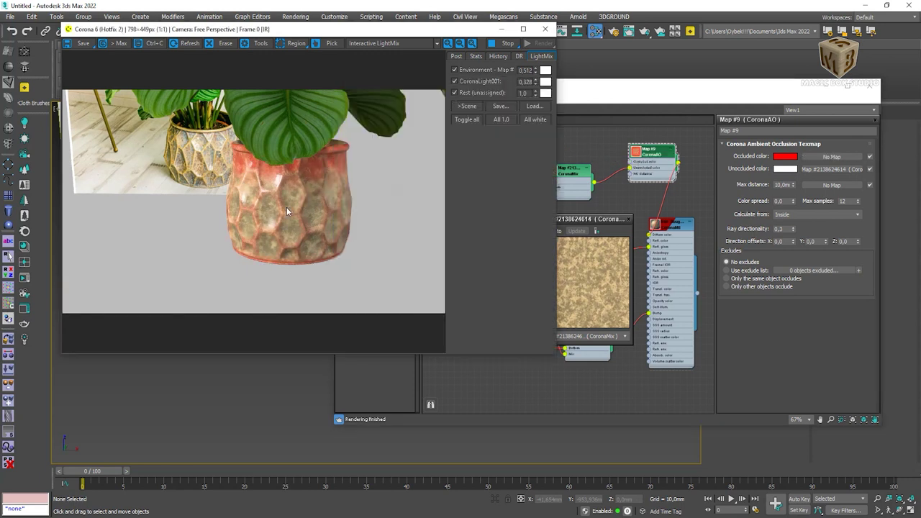
click(813, 214)
click(790, 238)
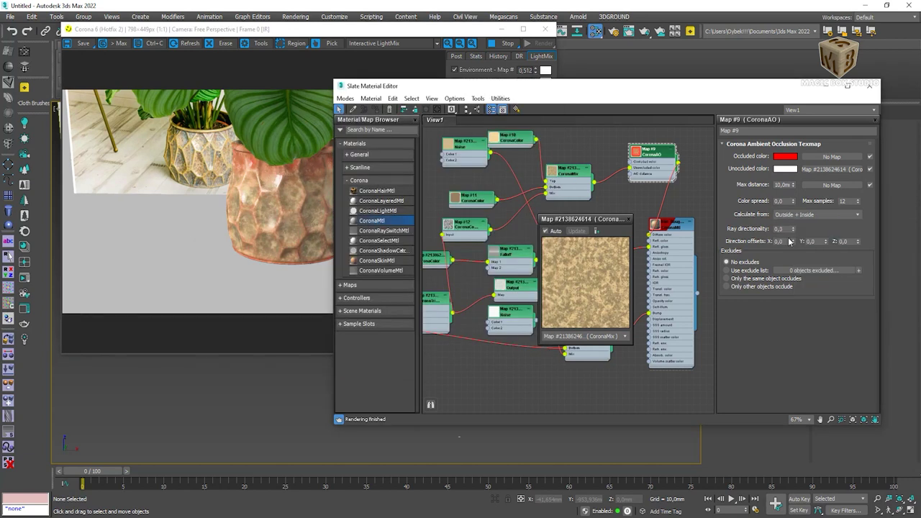
click(813, 215)
click(791, 232)
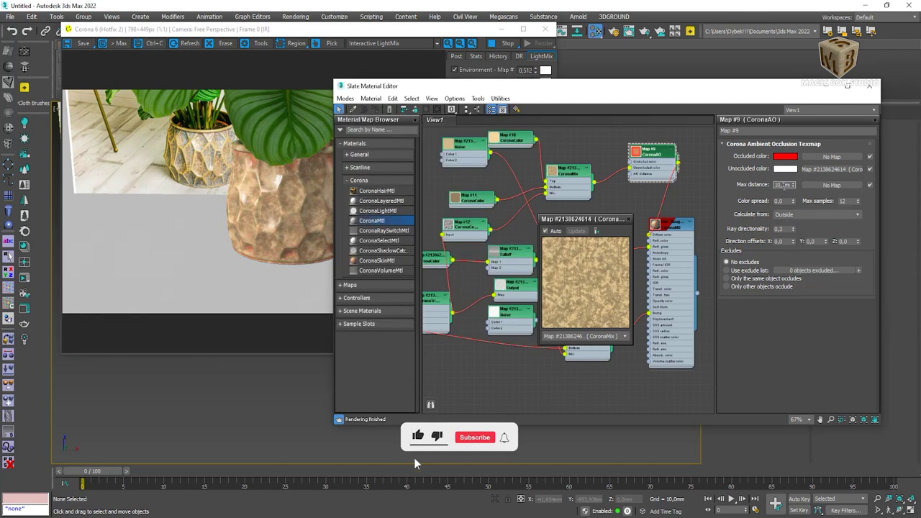
text(50)
key(Return)
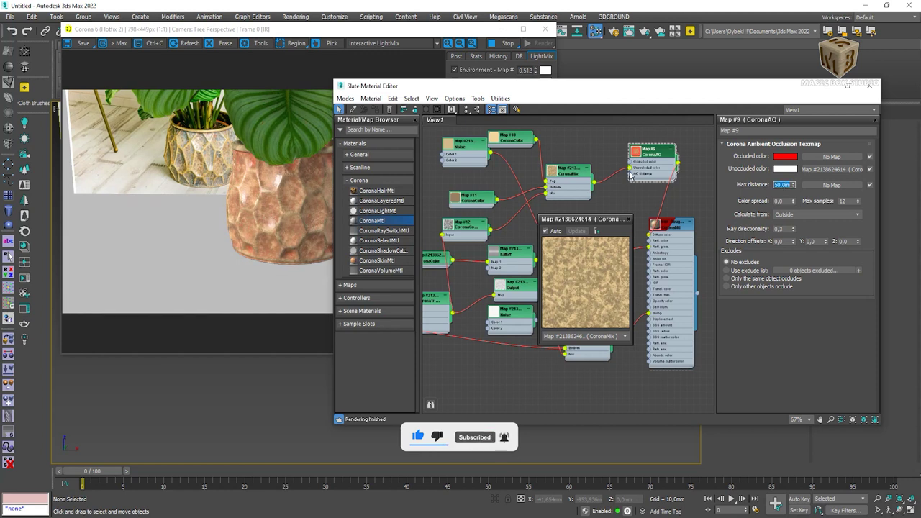
Rewire the AO occluded/unoccluded inputs and try a 5,0mm max distance.
drag(630, 168, 630, 162)
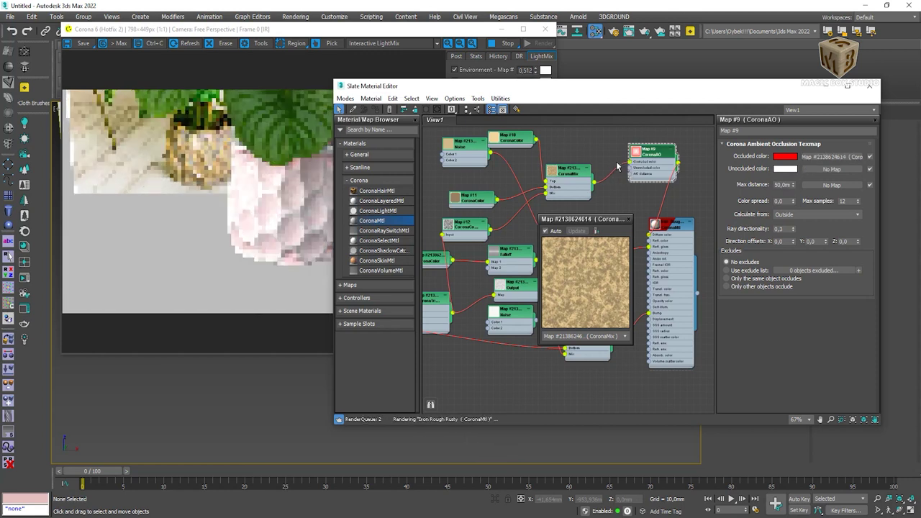
drag(557, 147, 630, 168)
double_click(781, 185)
key(Return)
mouse_move(631, 170)
mouse_down()
mouse_move(603, 182)
mouse_move(630, 168)
mouse_up()
Set AO to calculate from Inside, 8,0mm max distance, ray directionality 0,5.
click(783, 215)
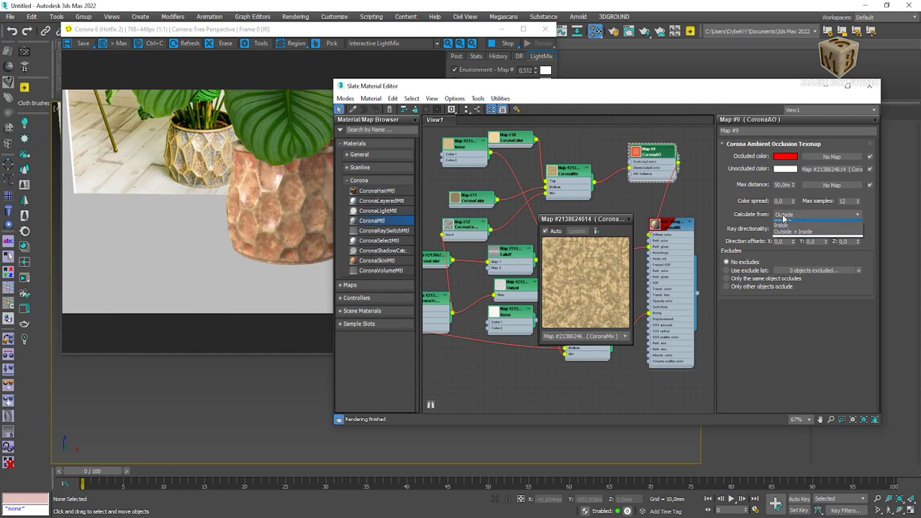
click(784, 219)
click(781, 185)
text(8)
key(Return)
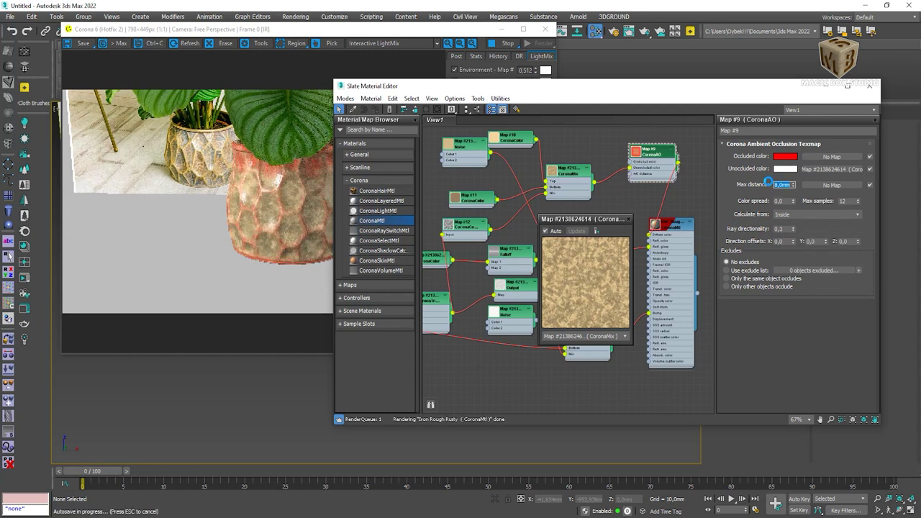
double_click(785, 229)
text(5)
key(Return)
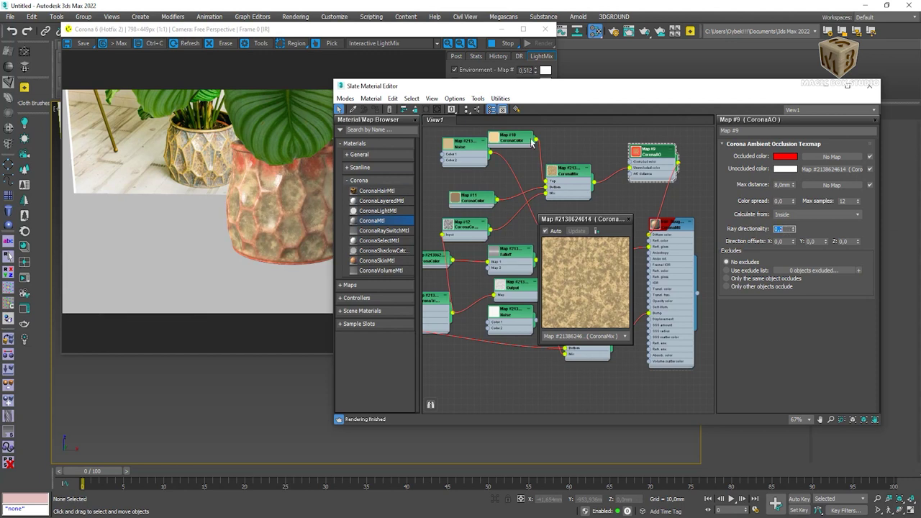
mouse_move(533, 143)
mouse_down()
mouse_move(511, 135)
mouse_move(568, 138)
mouse_up()
Give Map #13 a light cream colour and connect it to the CoronaAO node.
double_click(503, 134)
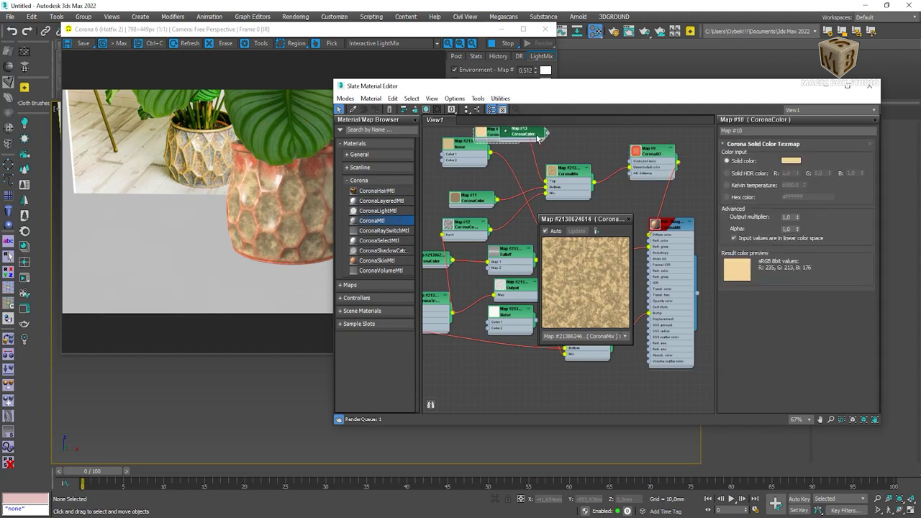
click(788, 161)
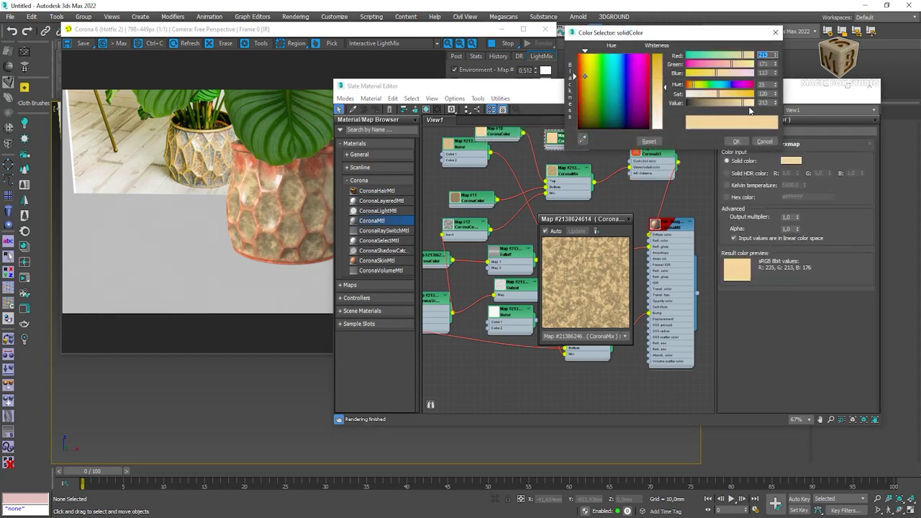
click(737, 142)
drag(597, 144, 631, 162)
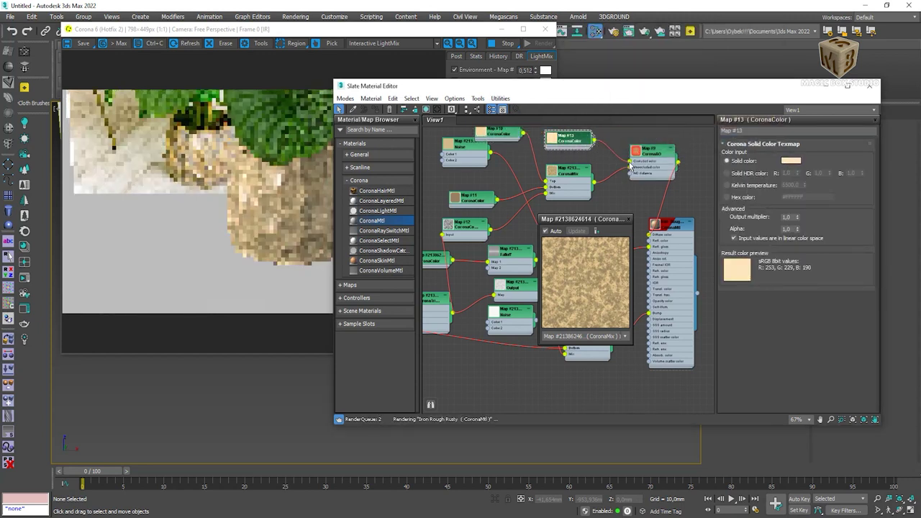
scroll(204, 155, up, 1)
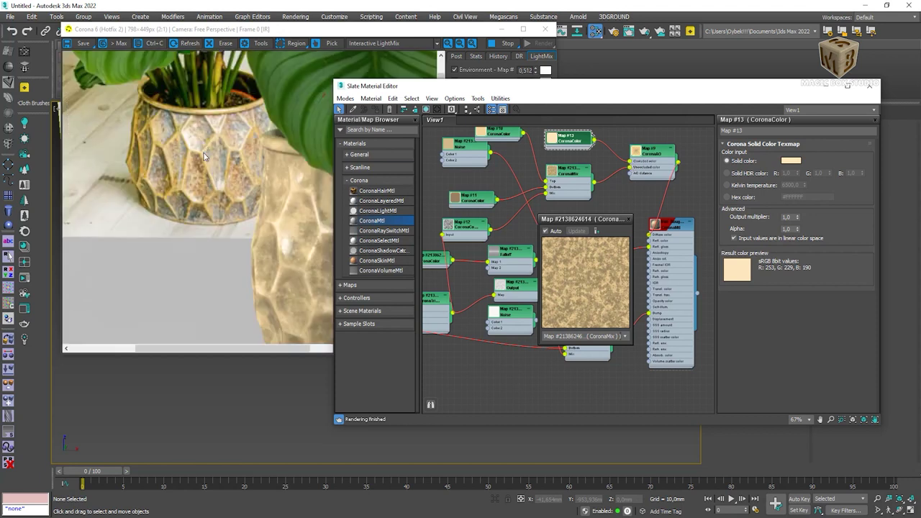
scroll(228, 157, down, 1)
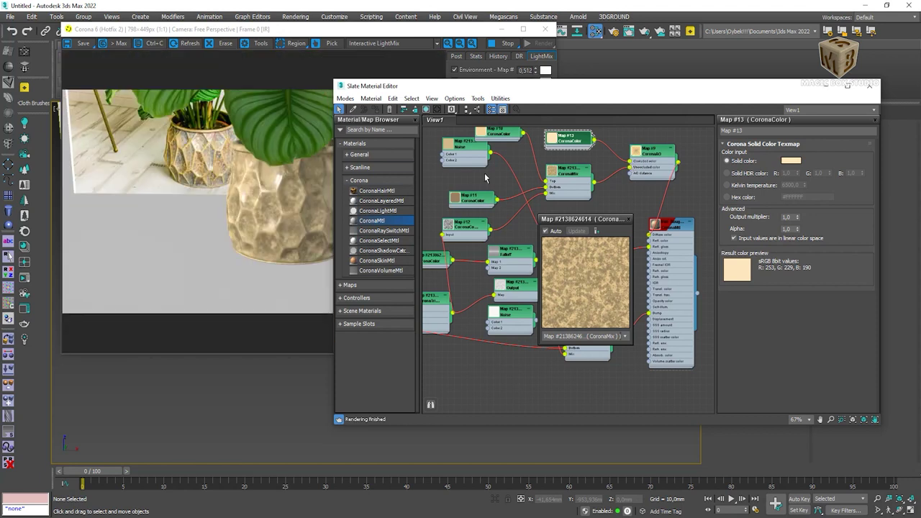
Add a Noise map with size 8 and minimum blur.
right_click(485, 177)
mouse_move(601, 202)
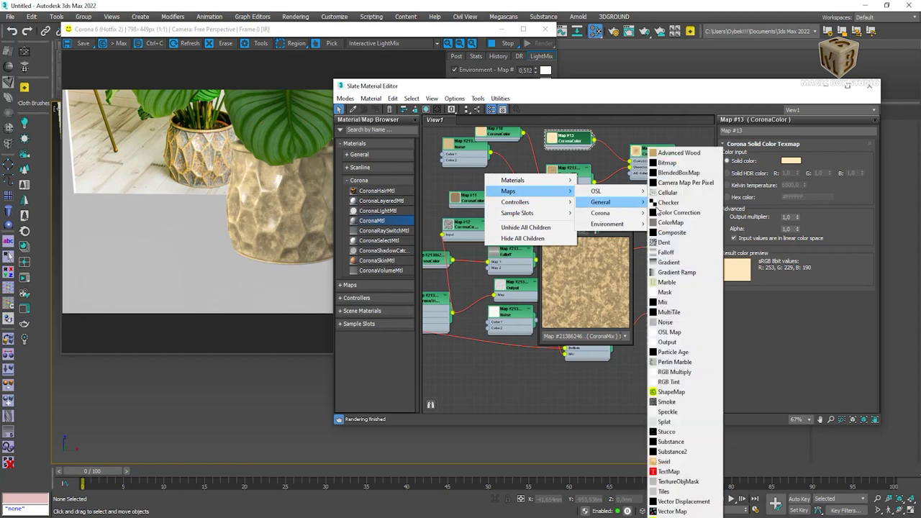
click(665, 322)
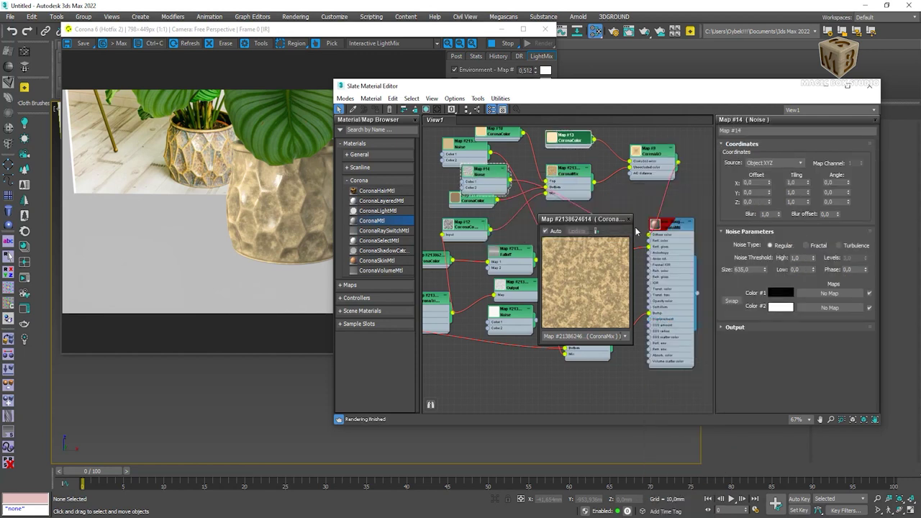
click(748, 269)
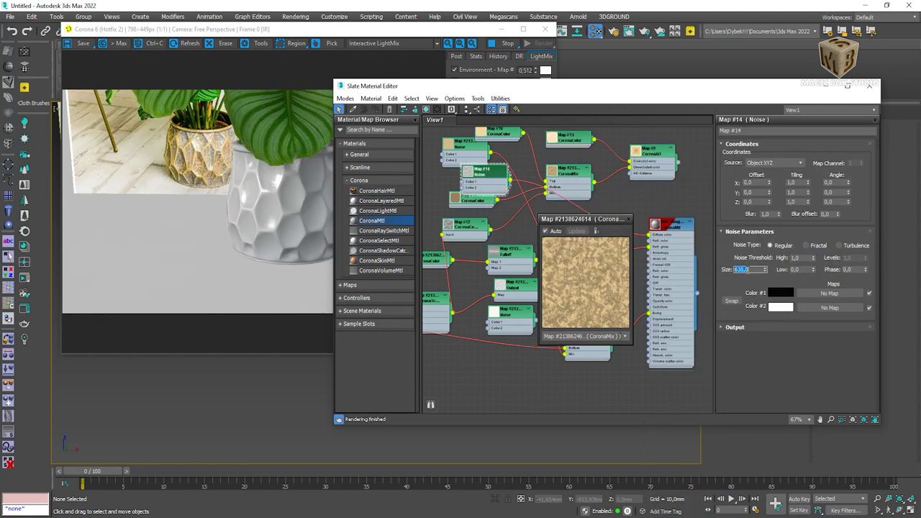
text(20)
key(Return)
text(8)
key(Return)
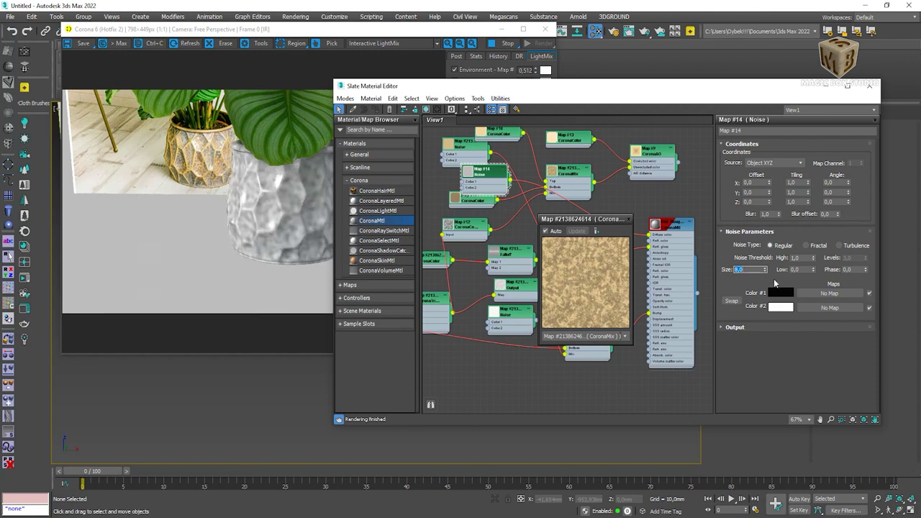
right_click(780, 215)
click(726, 327)
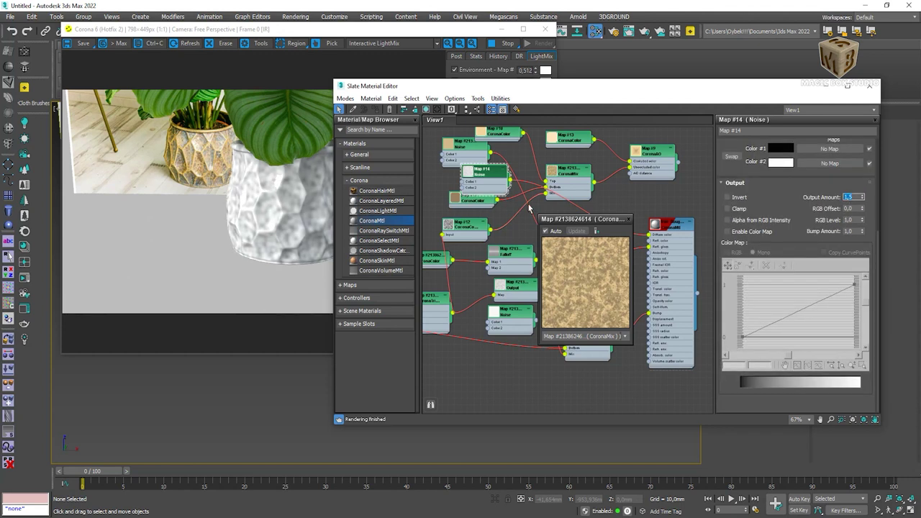
Wire the Noise into CoronaMix's Mix input and reconnect CoronaAO to the pot material.
mouse_move(493, 188)
mouse_down()
mouse_move(455, 216)
mouse_move(552, 197)
mouse_up()
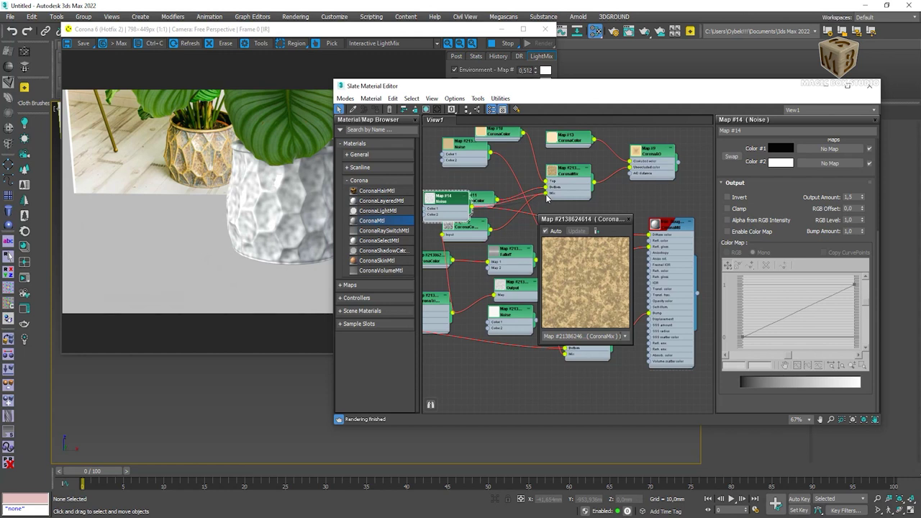
drag(679, 167, 650, 237)
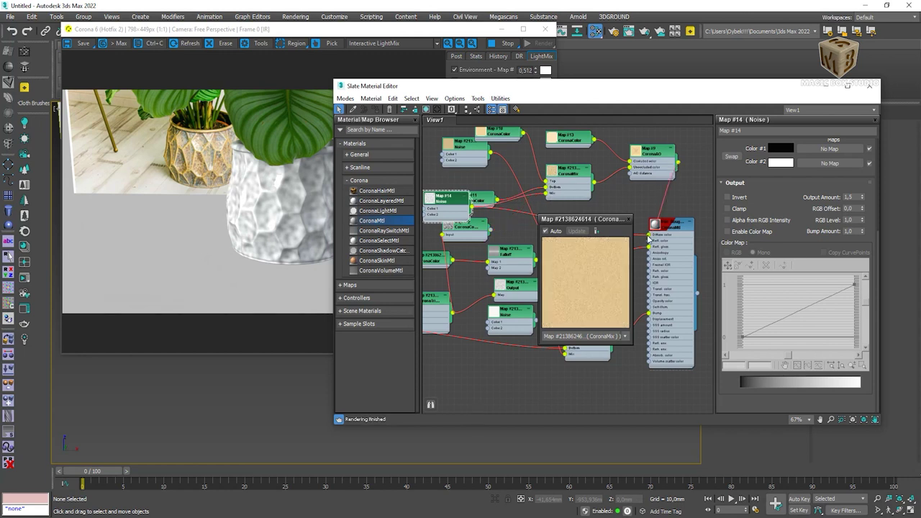
drag(490, 230, 548, 190)
middle_drag(458, 216, 511, 233)
drag(511, 233, 475, 203)
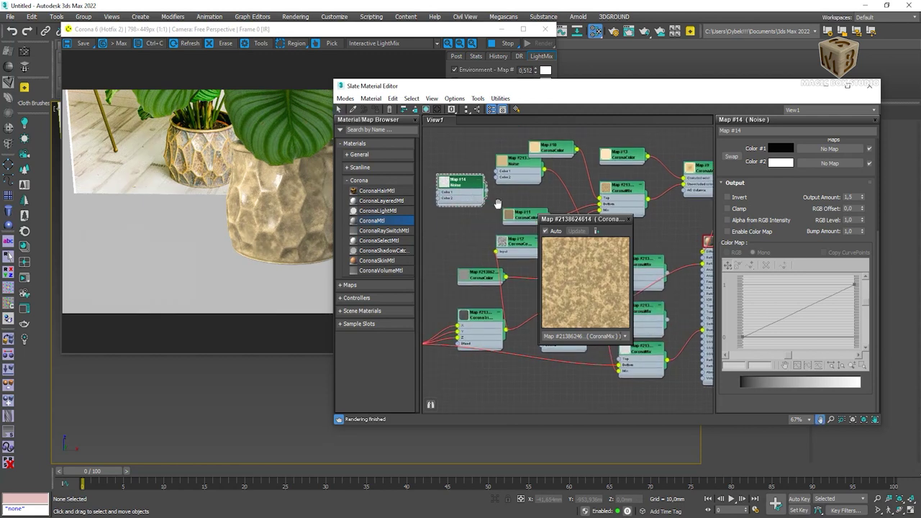
Inspect the CoronaBitmap's grey noisy image via View Image, then close the preview.
mouse_move(600, 281)
middle_down()
mouse_move(634, 250)
mouse_move(675, 250)
middle_up()
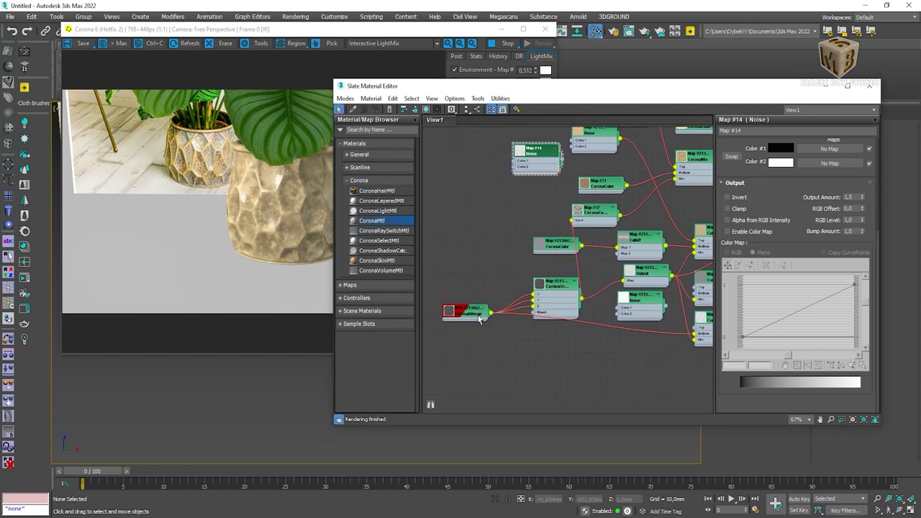
click(464, 313)
click(758, 267)
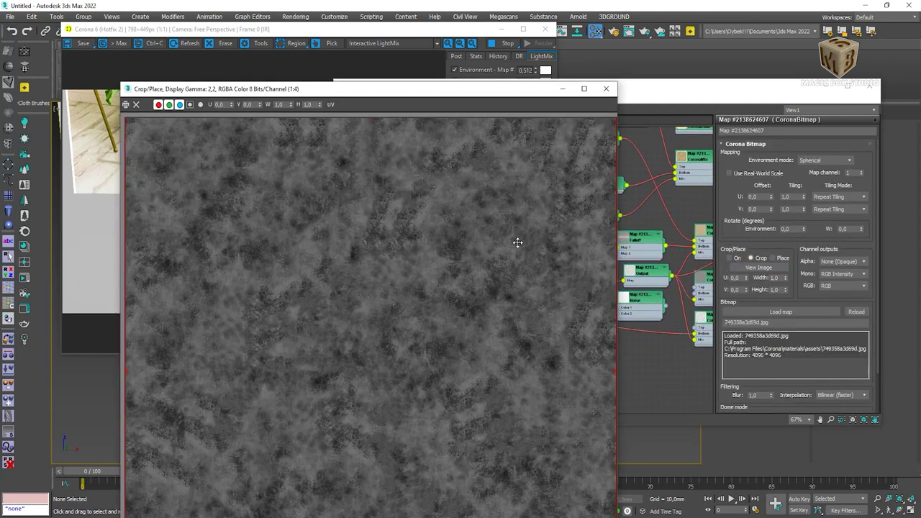
click(606, 89)
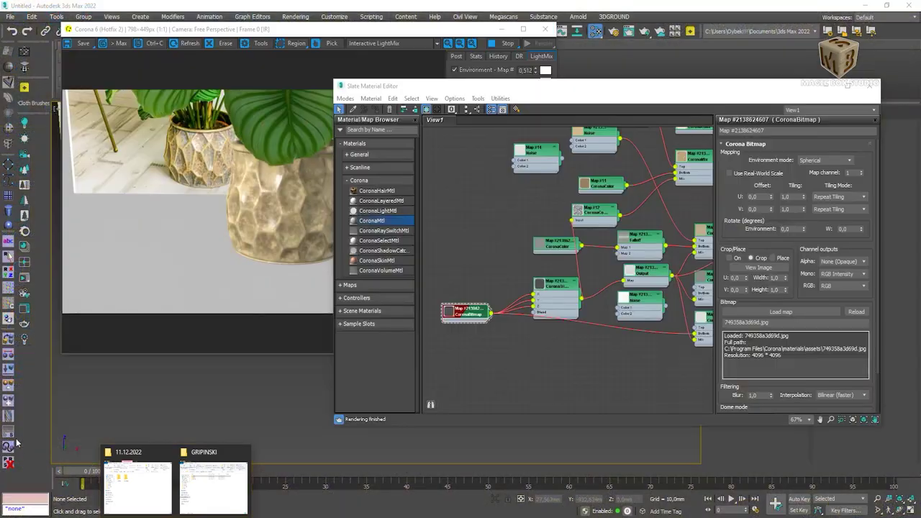
In the other Explorer window, go to G: > 3DS MAX > текстура > Dirt.
click(213, 488)
click(313, 341)
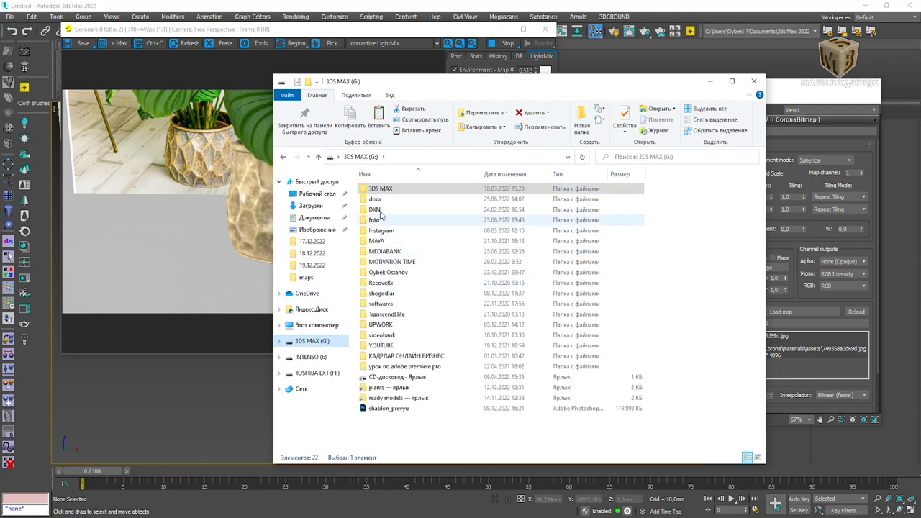
double_click(377, 188)
double_click(379, 376)
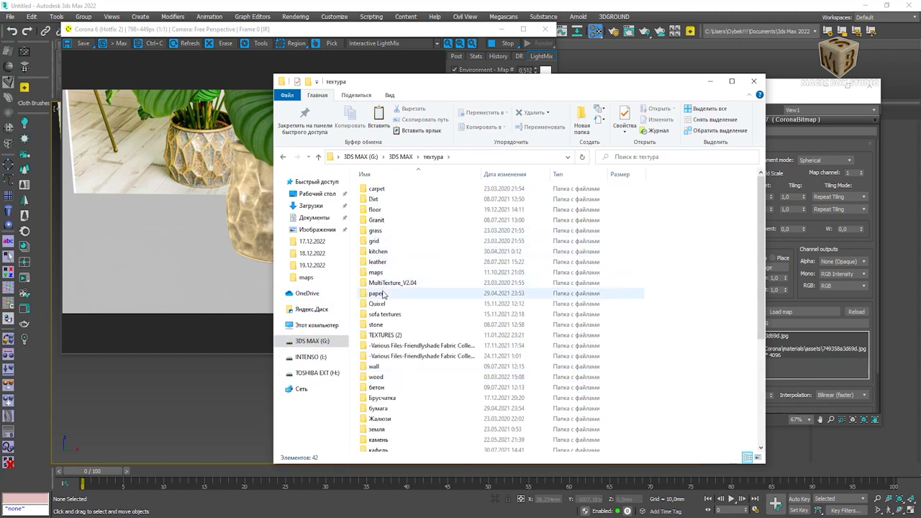
double_click(385, 200)
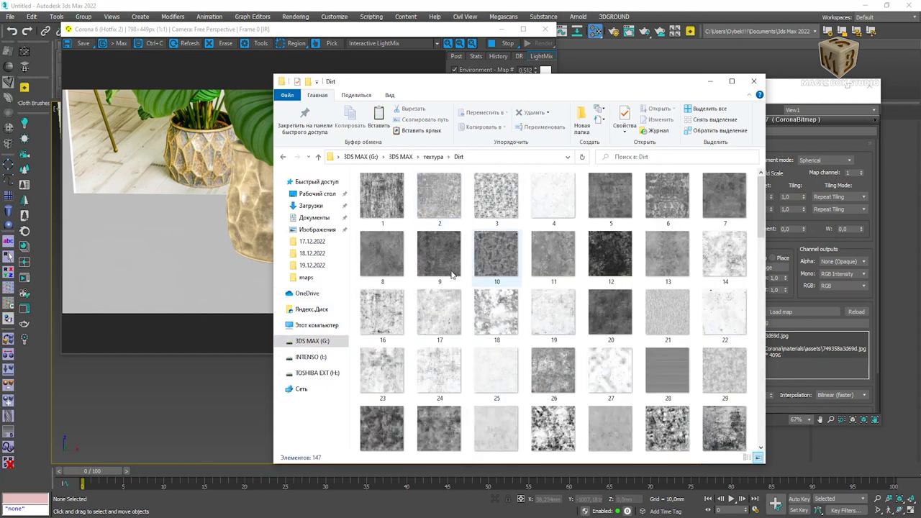
Browse the Dirt folder, previewing dirt textures such as 35, 110, 123 and 133.
scroll(575, 360, down, 2)
click(657, 308)
scroll(662, 313, down, 3)
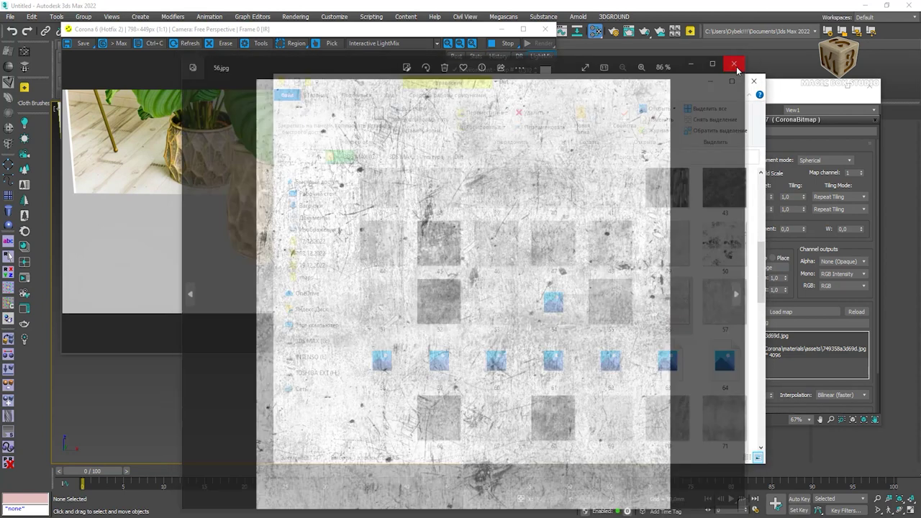
scroll(503, 323, down, 3)
click(462, 345)
scroll(464, 345, down, 3)
click(553, 306)
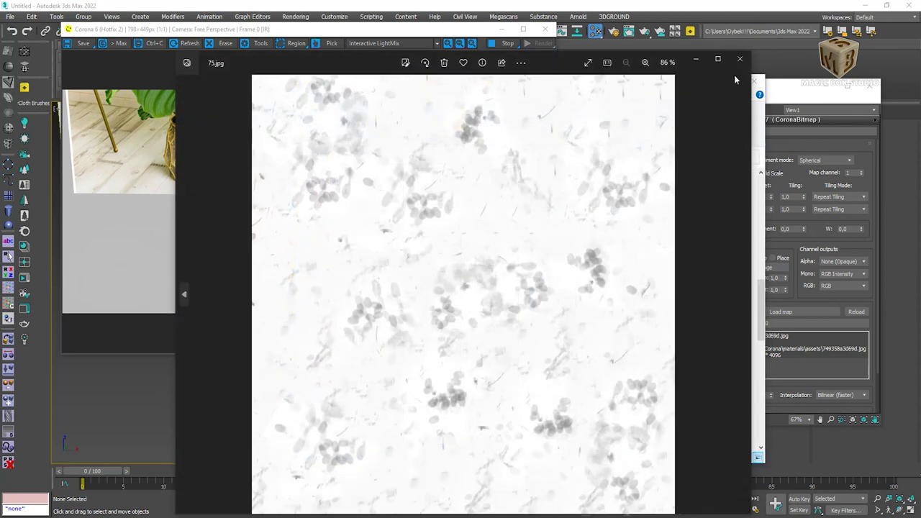
click(552, 406)
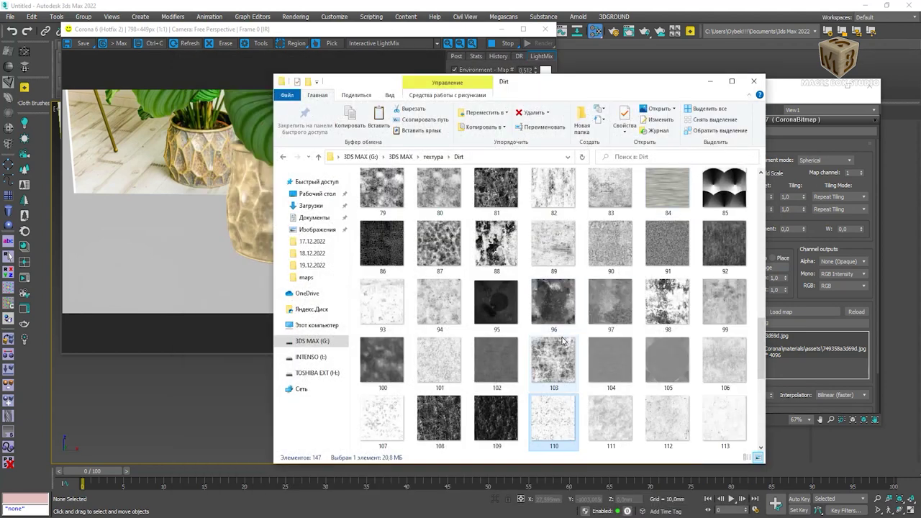
scroll(563, 341, down, 3)
click(496, 360)
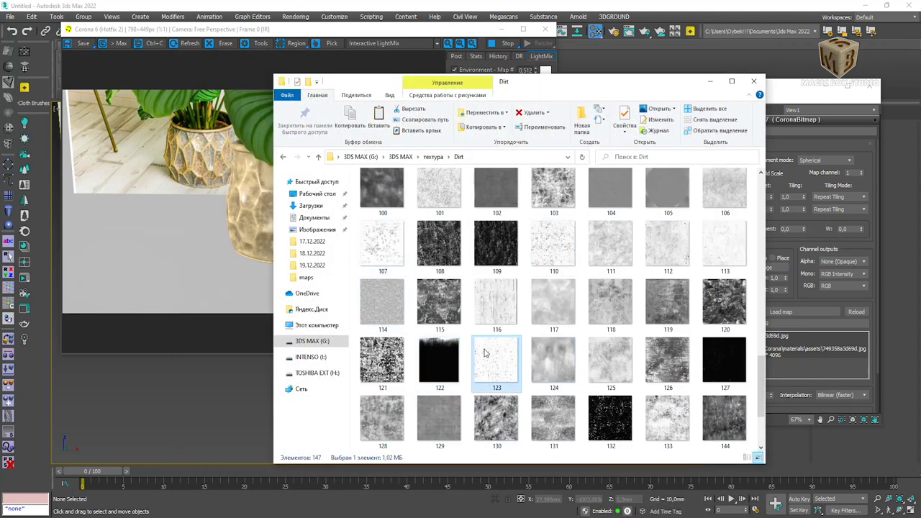
scroll(582, 326, down, 2)
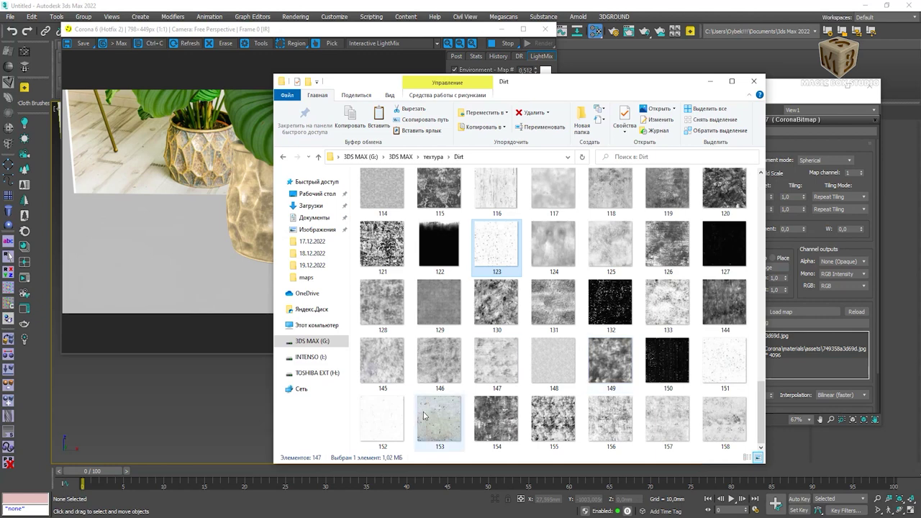
click(667, 302)
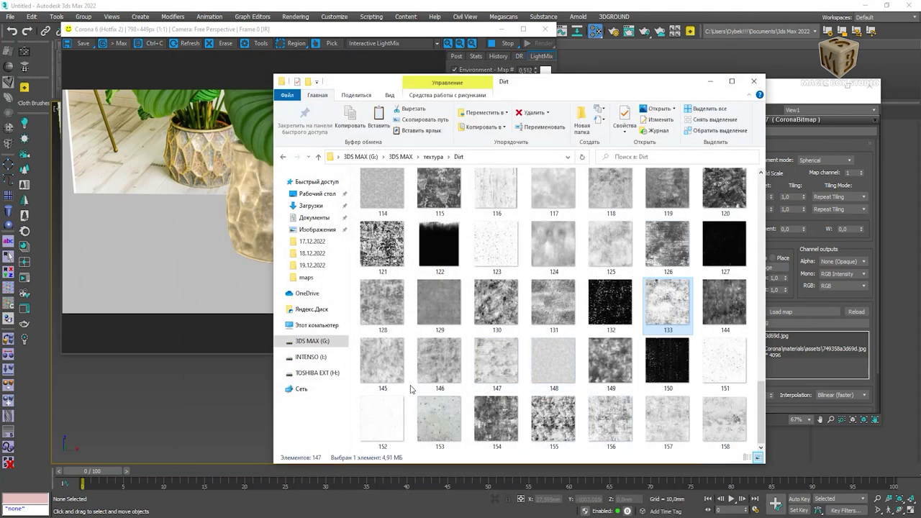
View dirt textures 4, 3 and 2 in the image viewer, paging through to 41.png.
scroll(410, 389, up, 6)
scroll(411, 389, up, 5)
scroll(411, 389, up, 5)
double_click(539, 195)
click(732, 66)
double_click(497, 195)
click(734, 67)
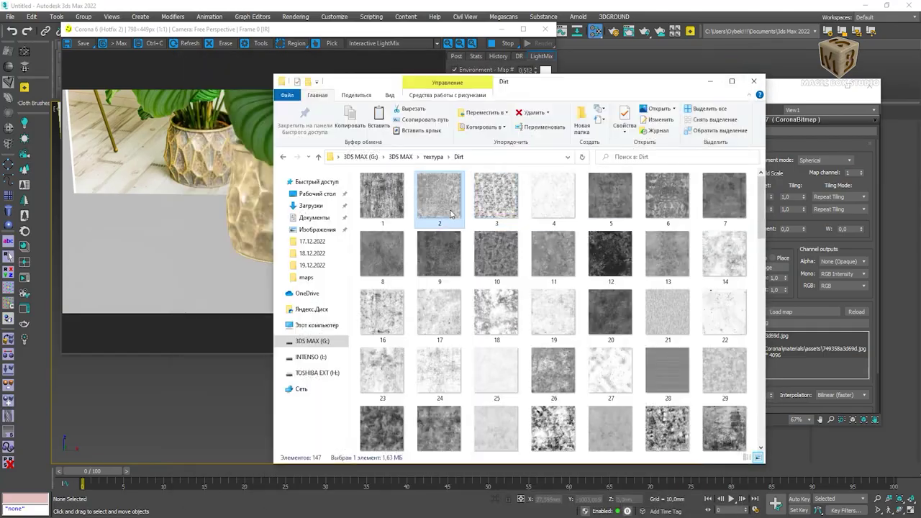
double_click(440, 195)
scroll(450, 212, down, 3)
scroll(449, 212, down, 3)
scroll(451, 214, down, 2)
scroll(452, 214, down, 3)
scroll(452, 213, down, 3)
scroll(451, 214, down, 3)
scroll(450, 214, down, 1)
scroll(450, 214, down, 1)
scroll(450, 213, down, 2)
scroll(450, 214, down, 1)
scroll(450, 214, down, 1)
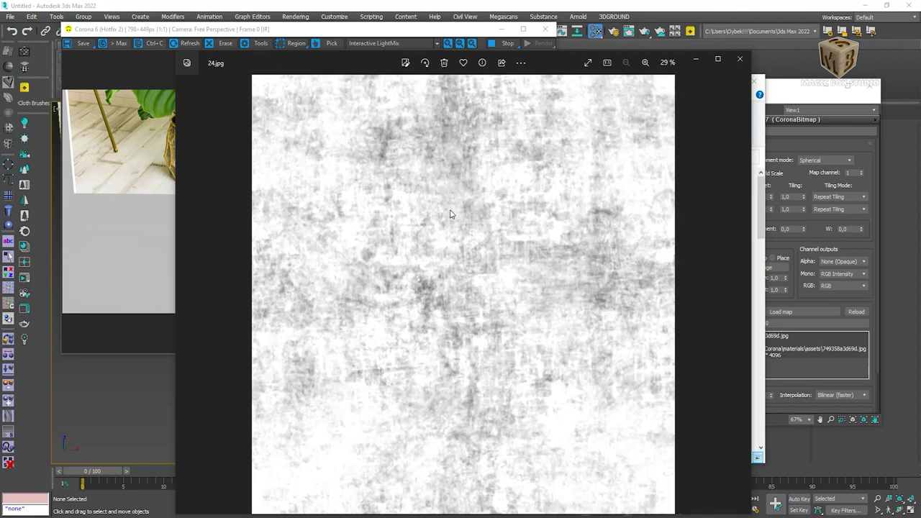
scroll(450, 213, down, 1)
scroll(449, 213, down, 2)
scroll(449, 213, down, 2)
scroll(450, 213, down, 2)
scroll(449, 213, down, 1)
scroll(449, 214, down, 2)
scroll(450, 213, down, 2)
scroll(450, 214, down, 2)
scroll(449, 213, down, 2)
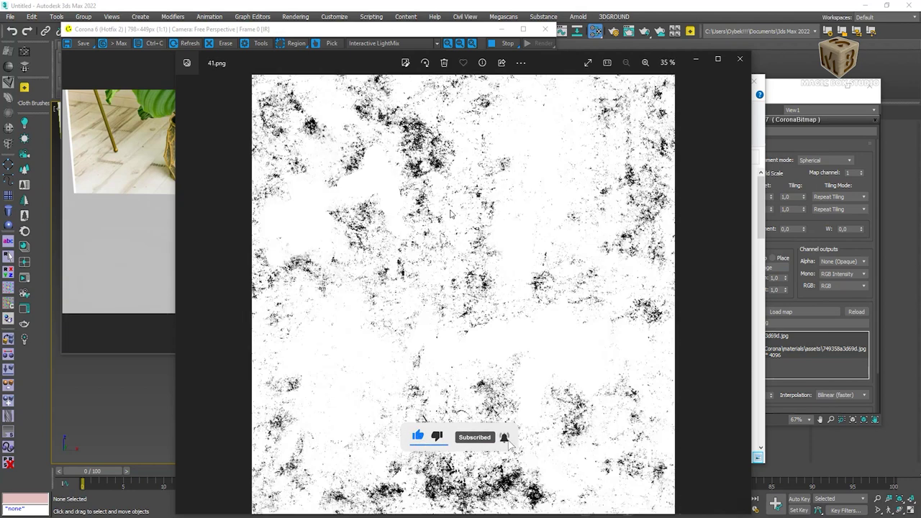
click(739, 63)
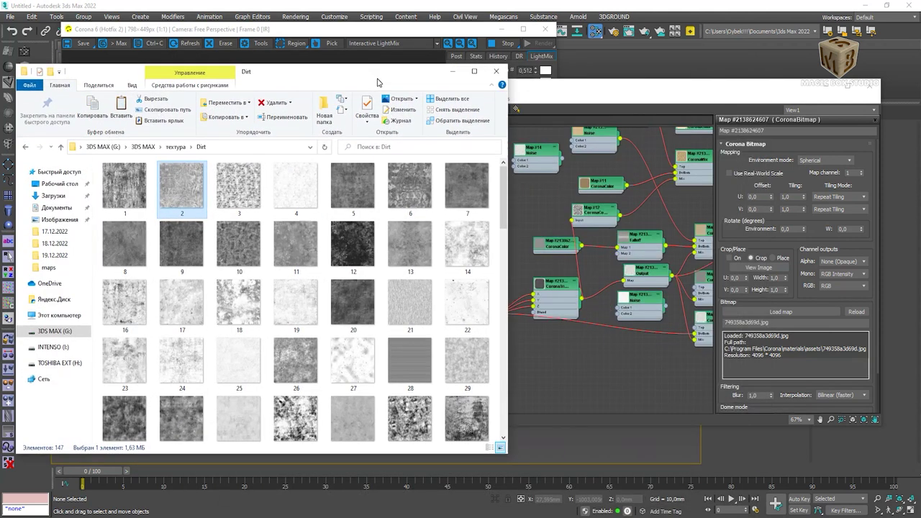
Drag the 41.png dirt texture into the Slate graph and set CoronaTriplanar scale to 200.
mouse_move(279, 344)
mouse_down()
mouse_move(470, 351)
mouse_move(533, 295)
mouse_up()
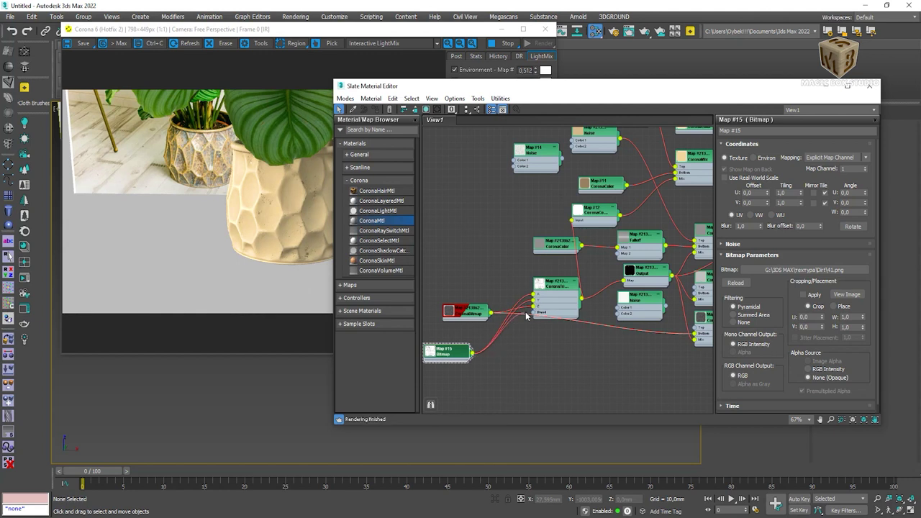
double_click(550, 288)
text(200,0r)
key(Return)
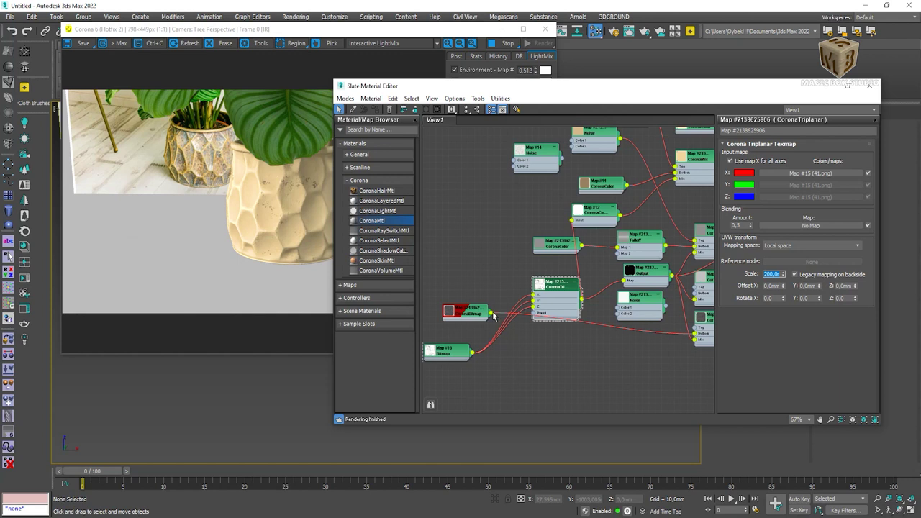
Connect the original bitmap to the triplanar X and Z inputs and remove the extra connection.
drag(494, 316, 536, 300)
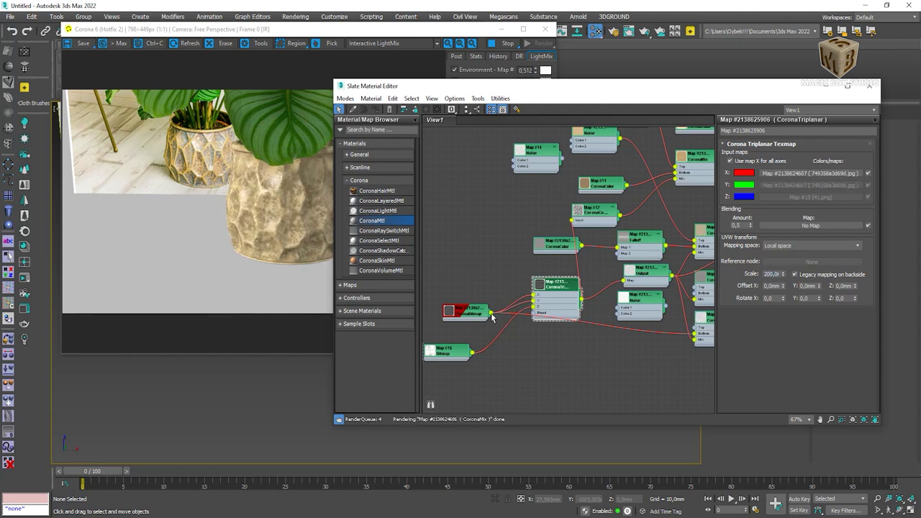
drag(492, 316, 536, 306)
drag(696, 338, 573, 238)
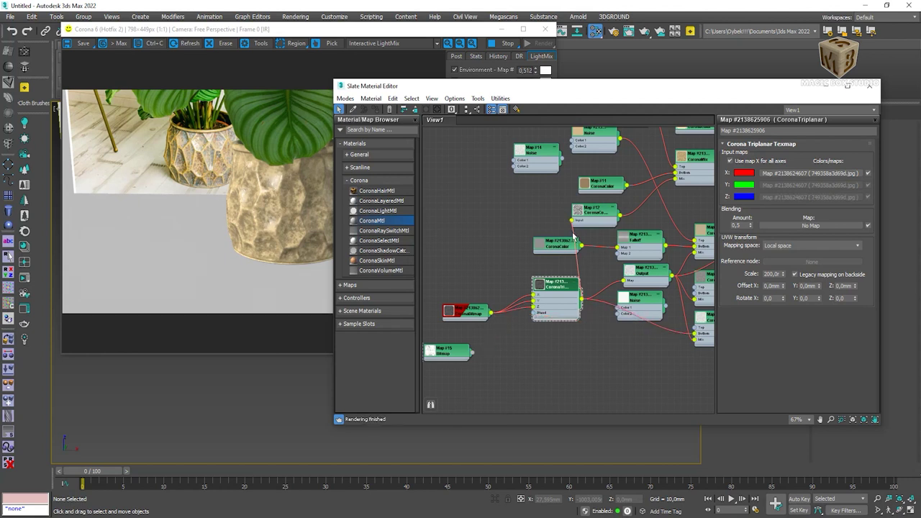
drag(573, 238, 189, 150)
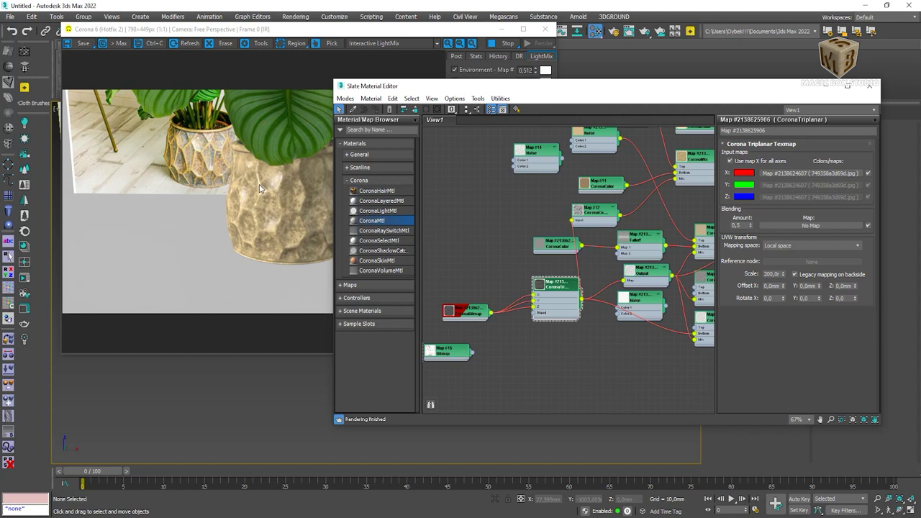
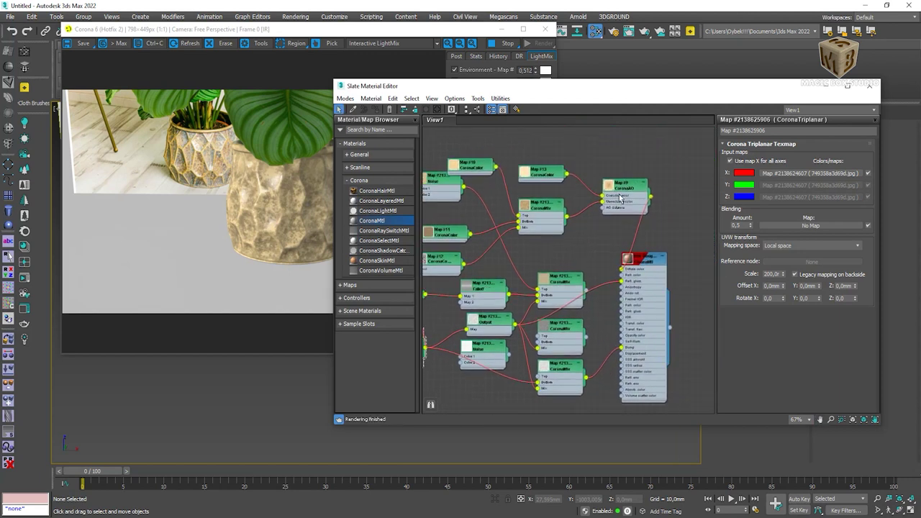
Enter a new max distance in the CoronaAO map's settings.
click(623, 186)
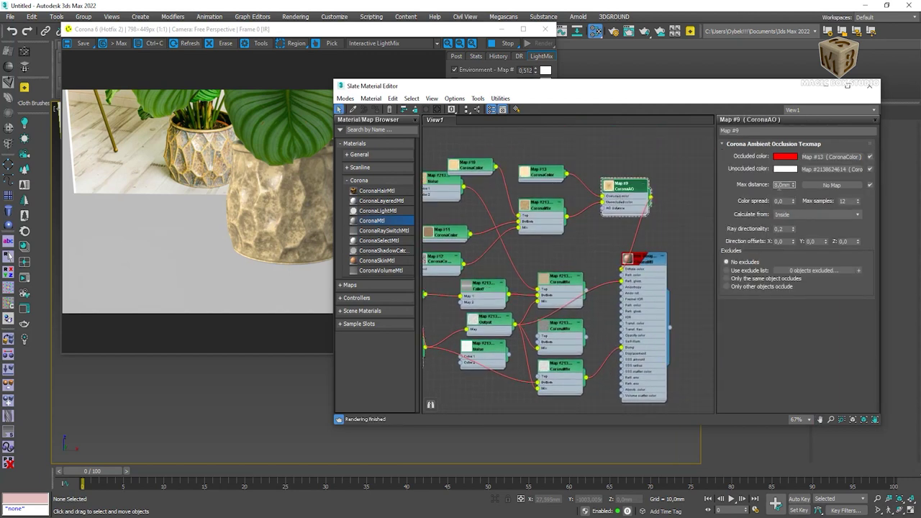
text(0)
key(Return)
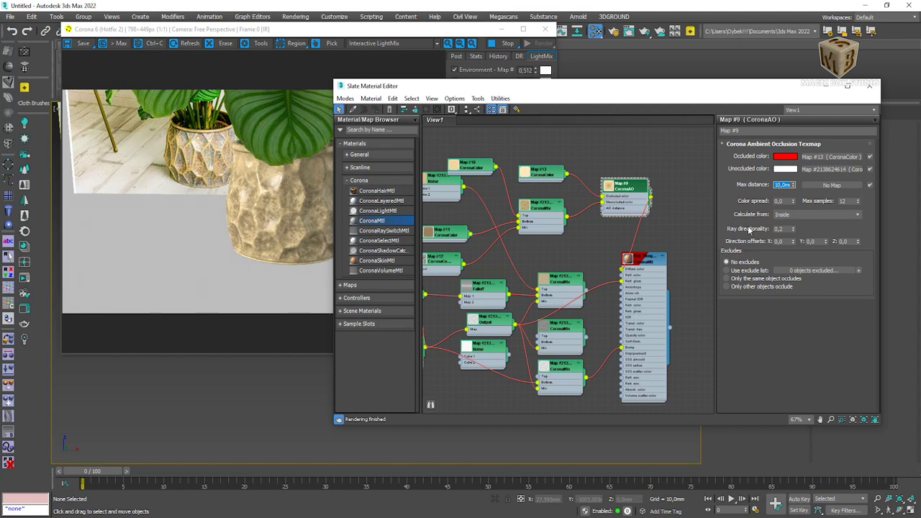
Set the CoronaMix map's mix operation to Overlay.
middle_drag(554, 208, 630, 200)
right_click(630, 200)
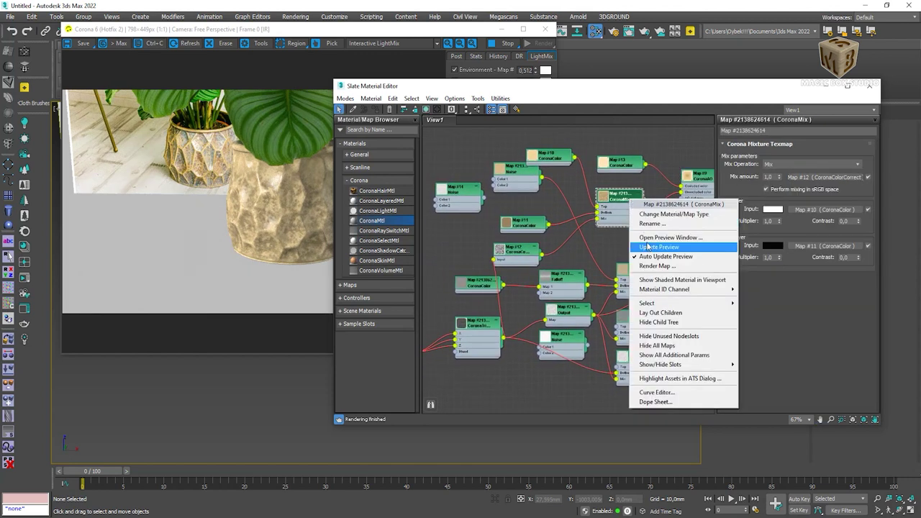
click(647, 247)
click(788, 165)
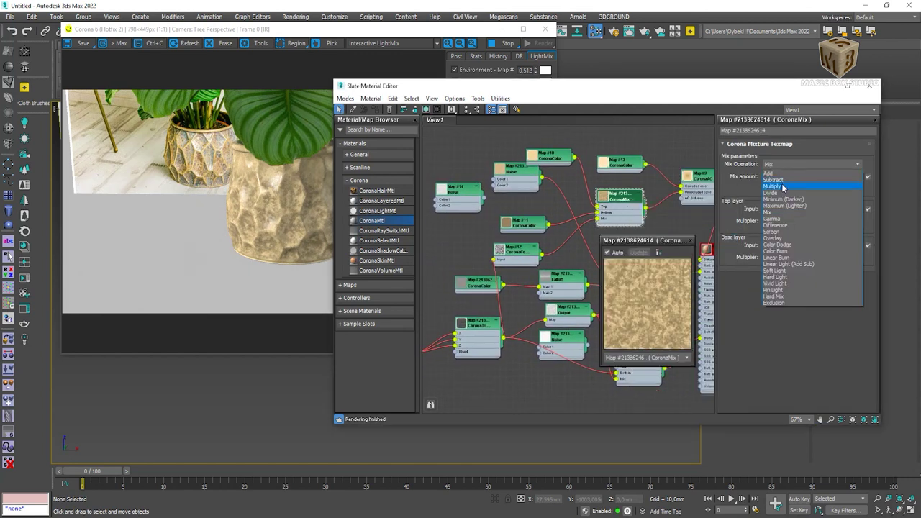
click(783, 187)
click(783, 164)
click(777, 238)
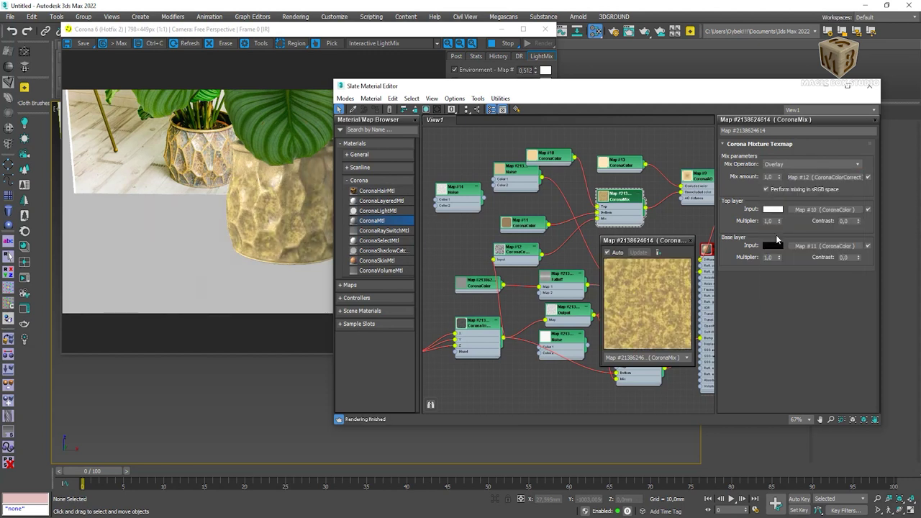
Commit a 15 m max distance on the CoronaAO map.
double_click(699, 192)
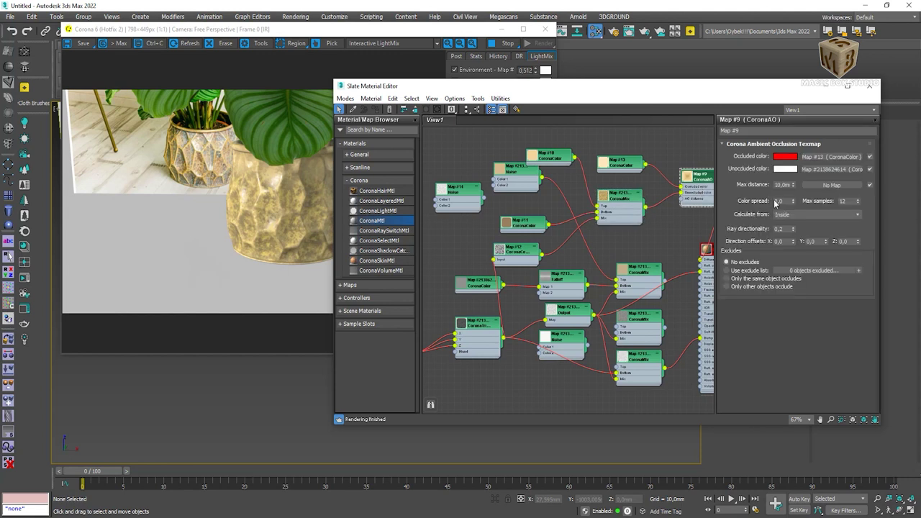
key(Return)
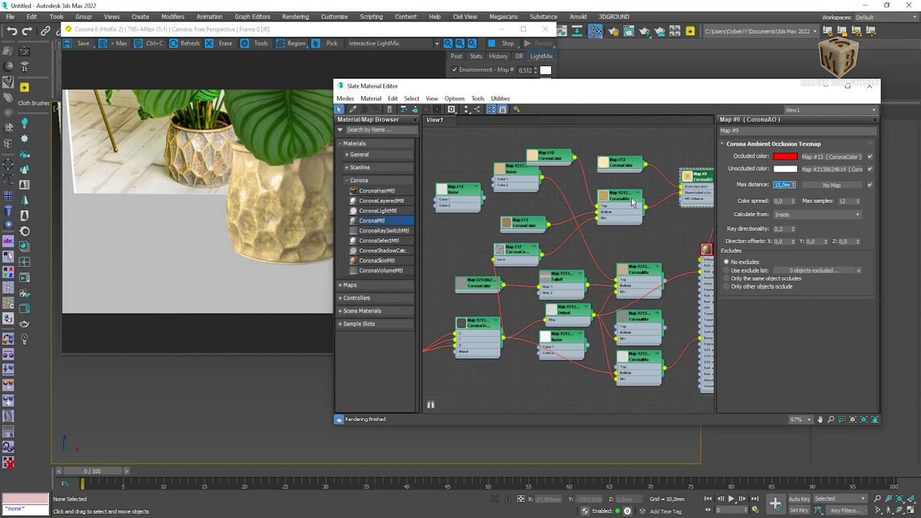
right_click(660, 220)
mouse_move(684, 234)
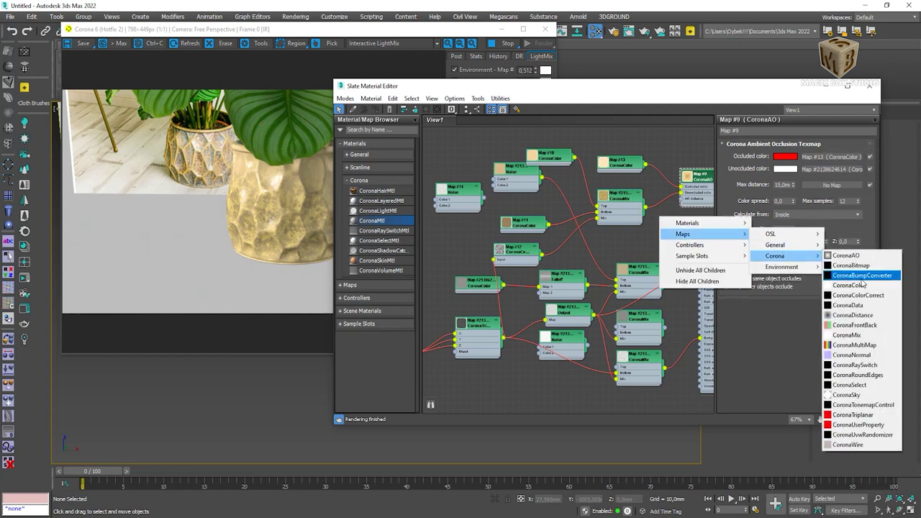
Add a CoronaColorCorrect fed by CoronaMix, with brightness -0.2 and contrast 3.
click(821, 294)
drag(685, 223, 681, 185)
drag(782, 203, 783, 226)
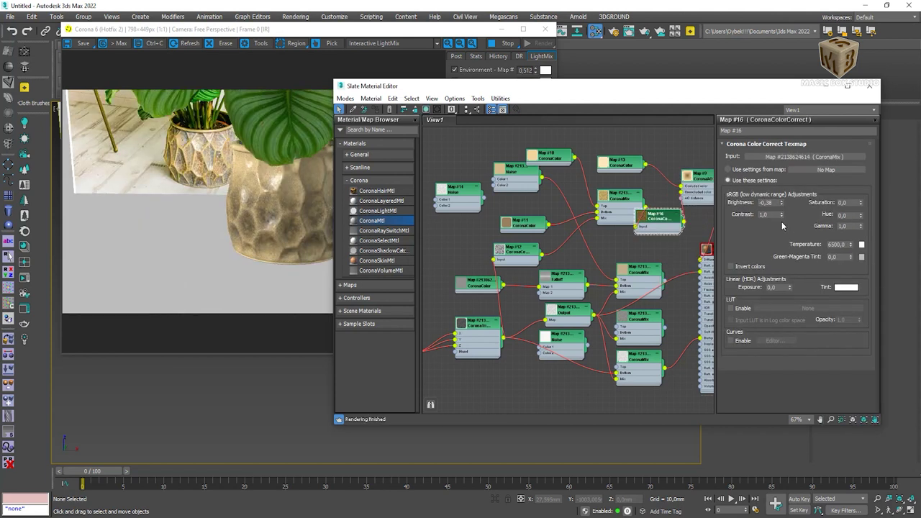
drag(381, 29, 341, 27)
drag(782, 204, 775, 215)
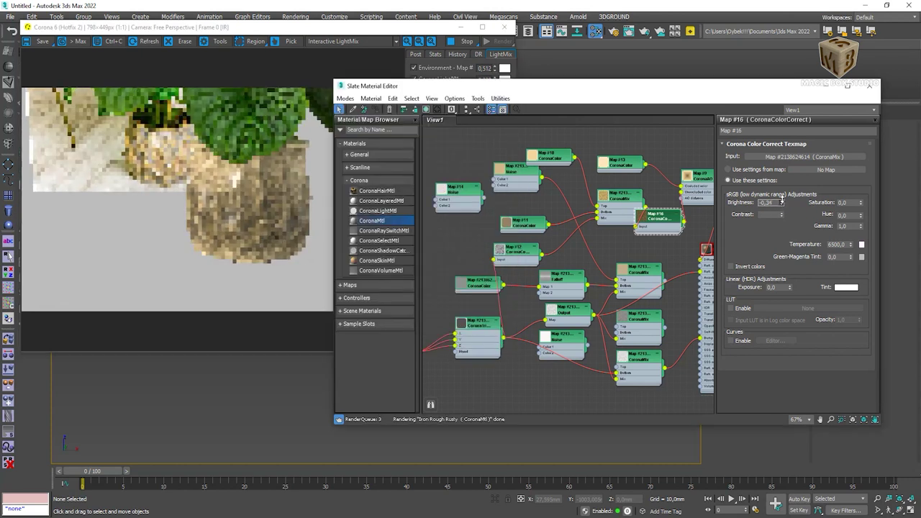
double_click(775, 214)
text(10)
key(Return)
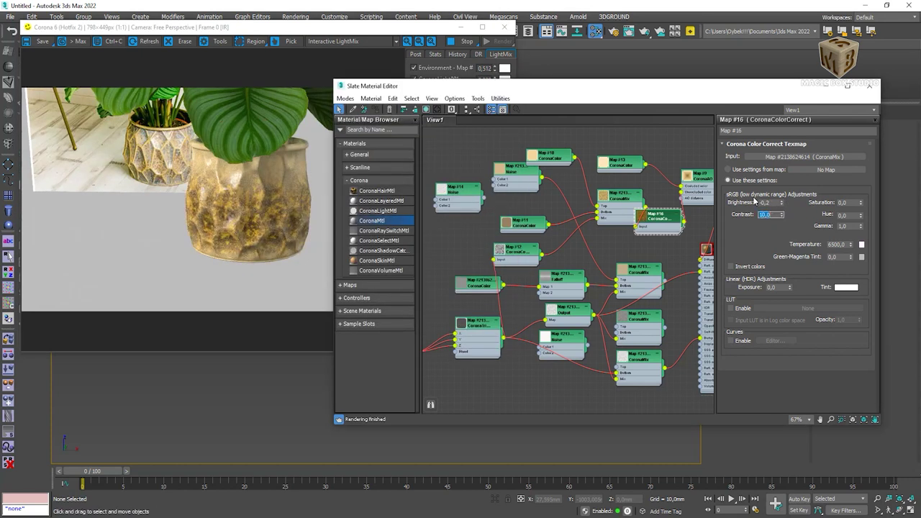
text(3)
key(Return)
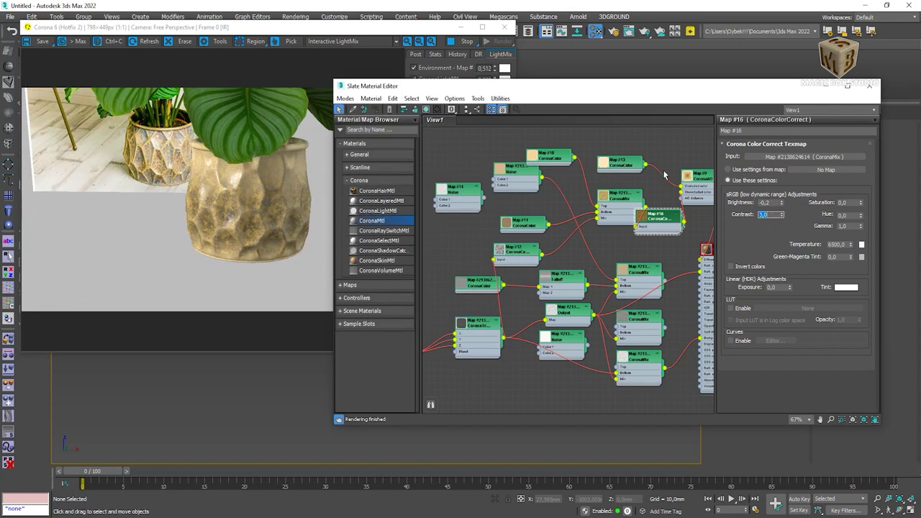
Shift the solid colour map's colour toward a more saturated yellow.
double_click(620, 164)
click(790, 160)
mouse_move(723, 98)
mouse_down()
mouse_move(756, 105)
mouse_move(724, 99)
mouse_up()
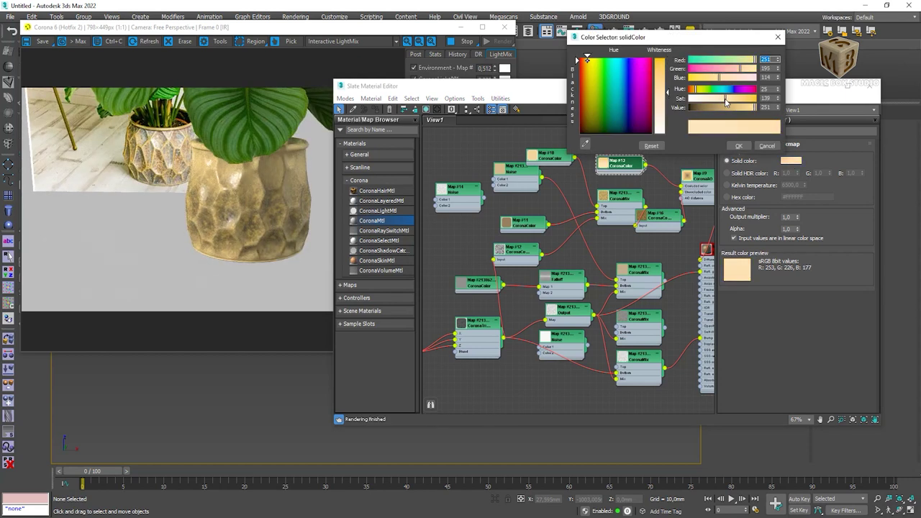
click(737, 146)
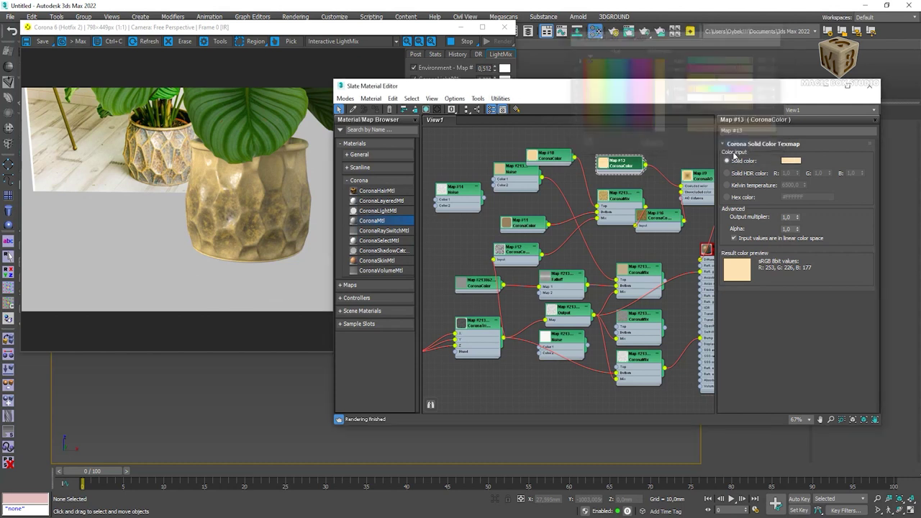
Confirm the colour correction's brightness and make the CoronaAO occluded colour black.
double_click(702, 179)
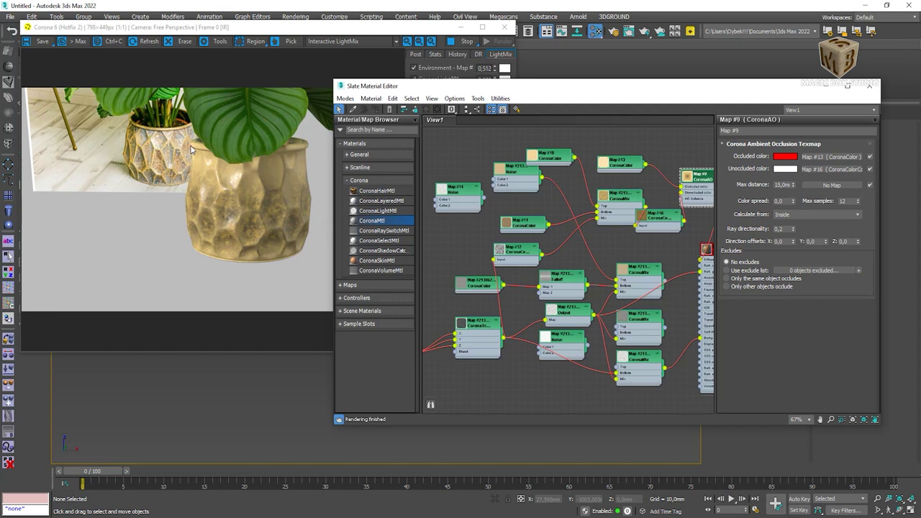
drag(614, 211, 607, 204)
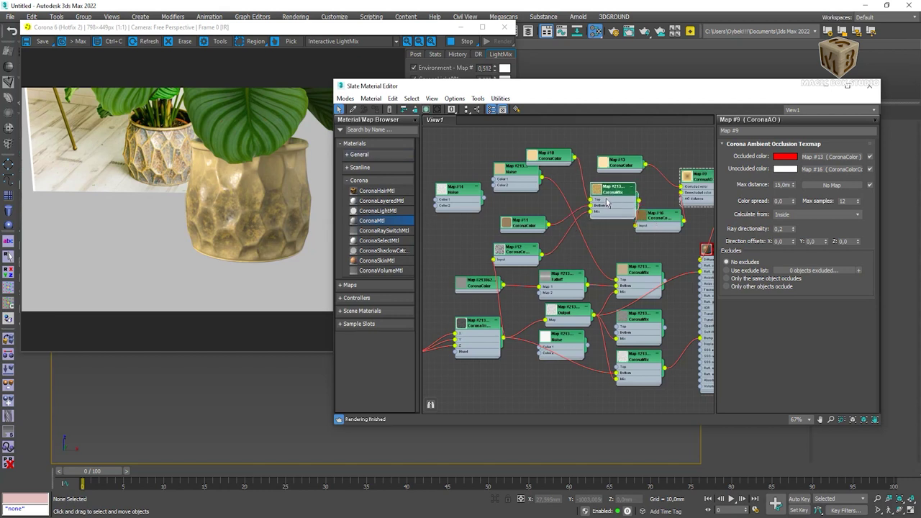
double_click(649, 216)
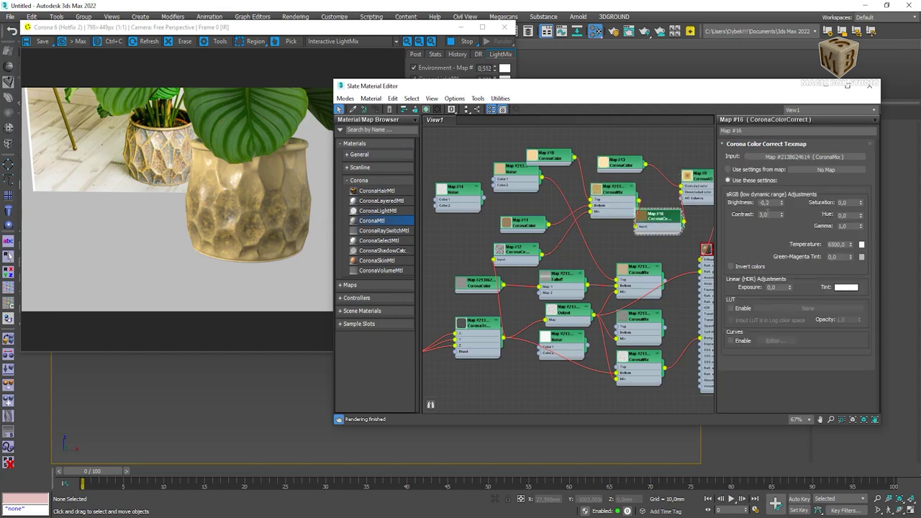
text(-0,1)
key(Return)
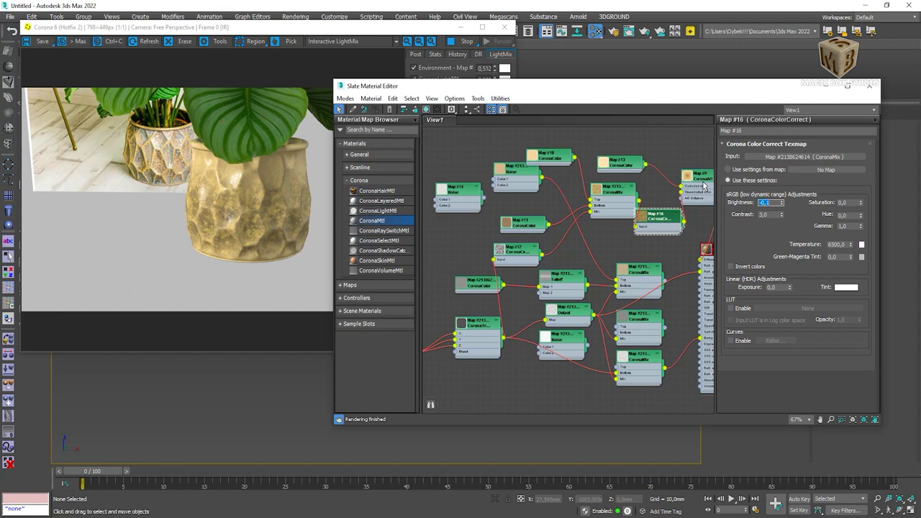
double_click(704, 186)
click(785, 156)
drag(763, 122, 694, 122)
click(777, 177)
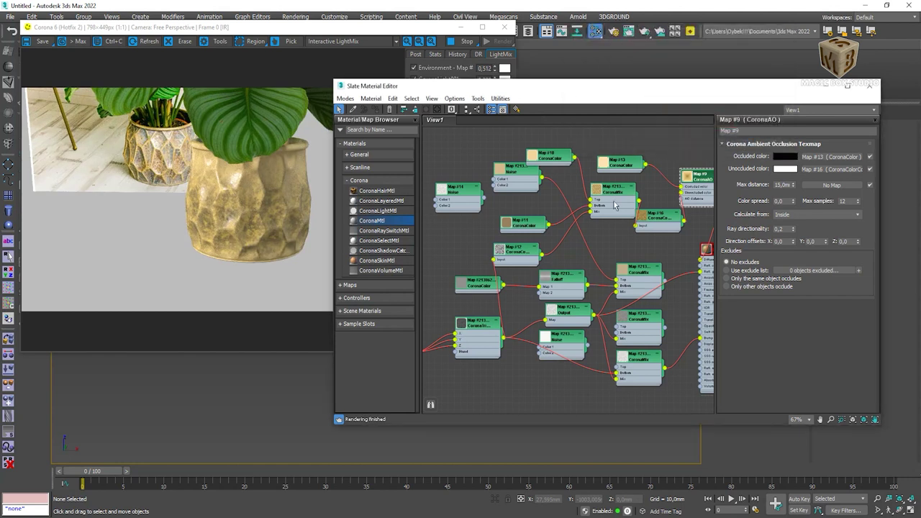
drag(507, 168, 493, 181)
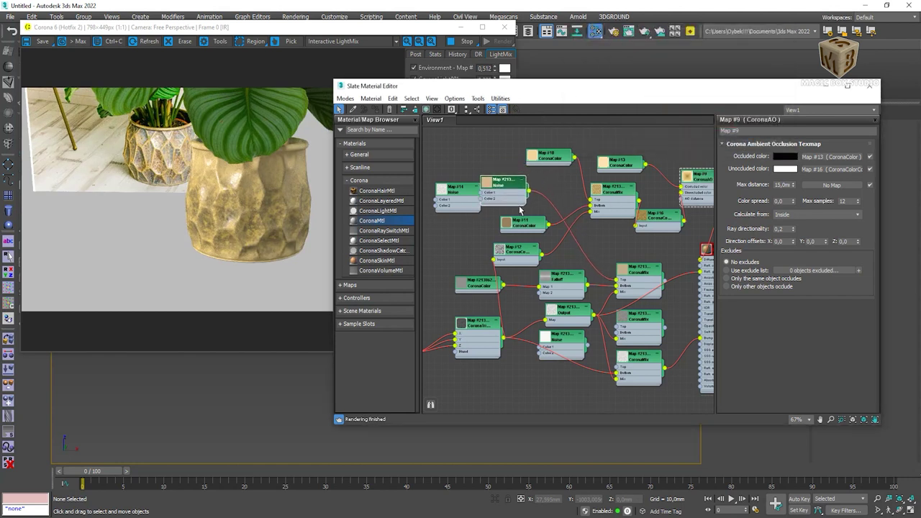
click(585, 315)
Raise Iron Rough Rusty's Fresnel IOR to a very high value.
double_click(572, 320)
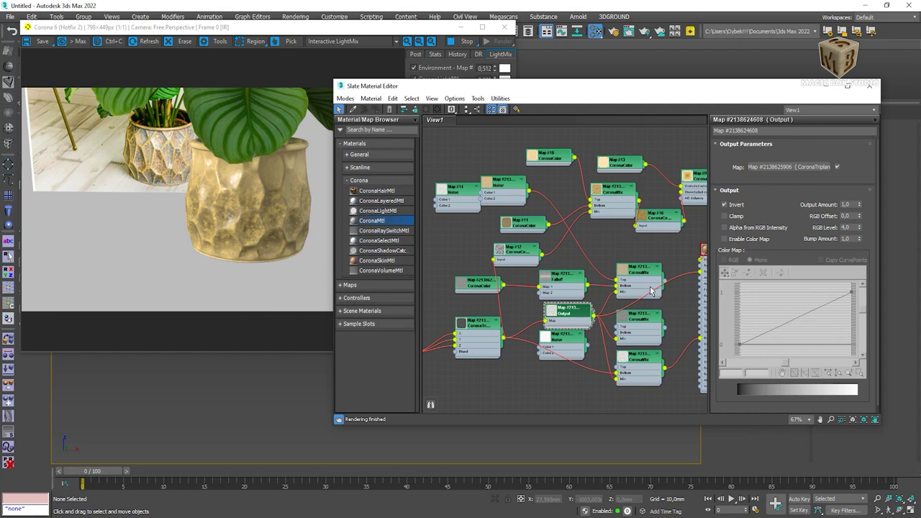
middle_drag(652, 290, 534, 263)
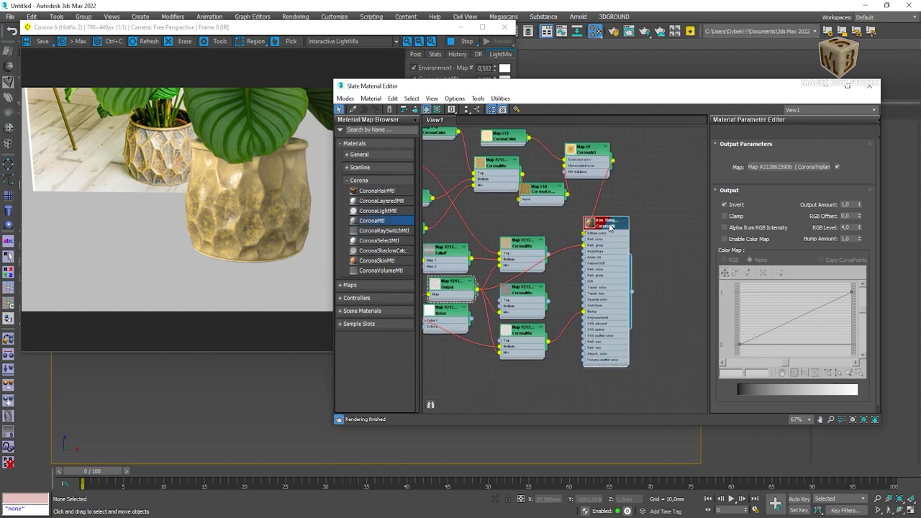
double_click(610, 227)
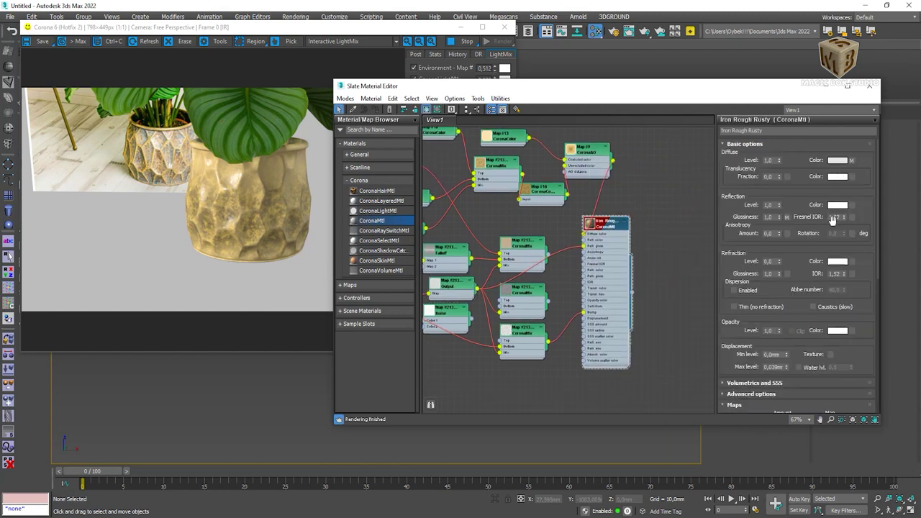
double_click(836, 216)
key(Return)
Set the Output map's RGB Level to 1.
middle_drag(600, 175, 651, 207)
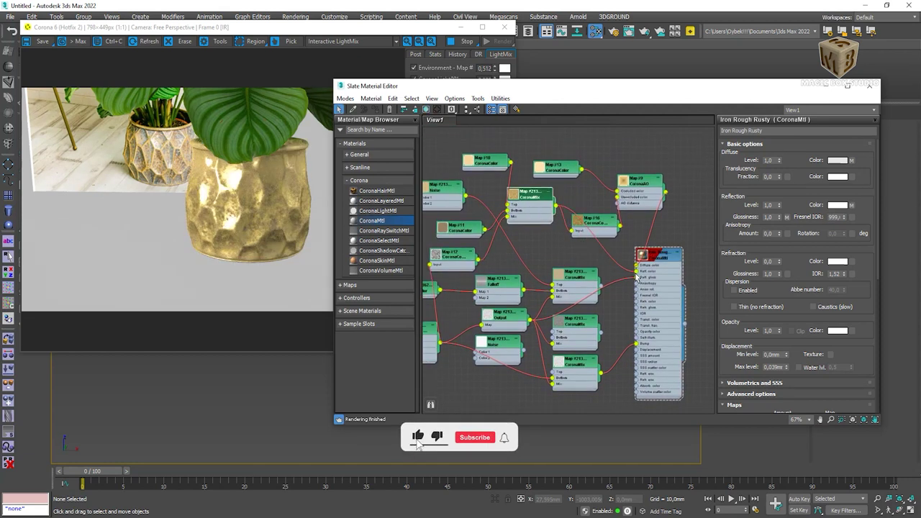
right_click(598, 255)
double_click(504, 316)
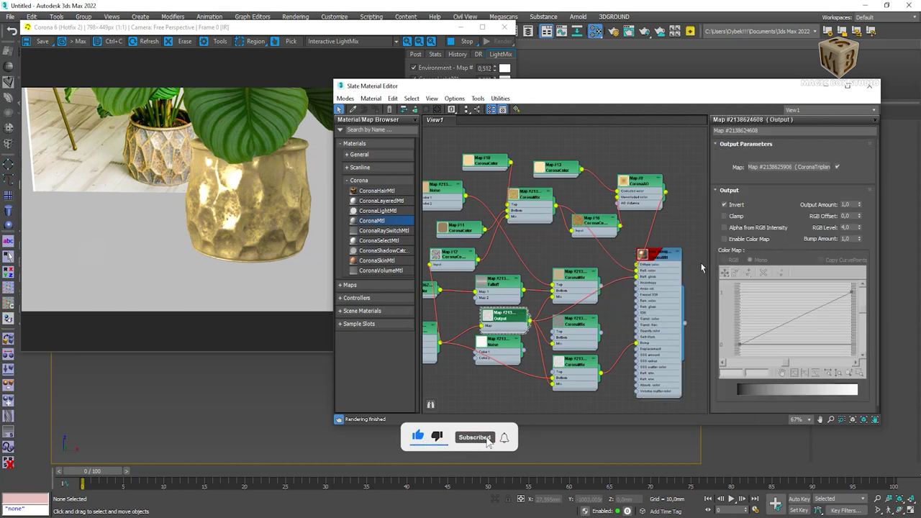
text(1)
key(Return)
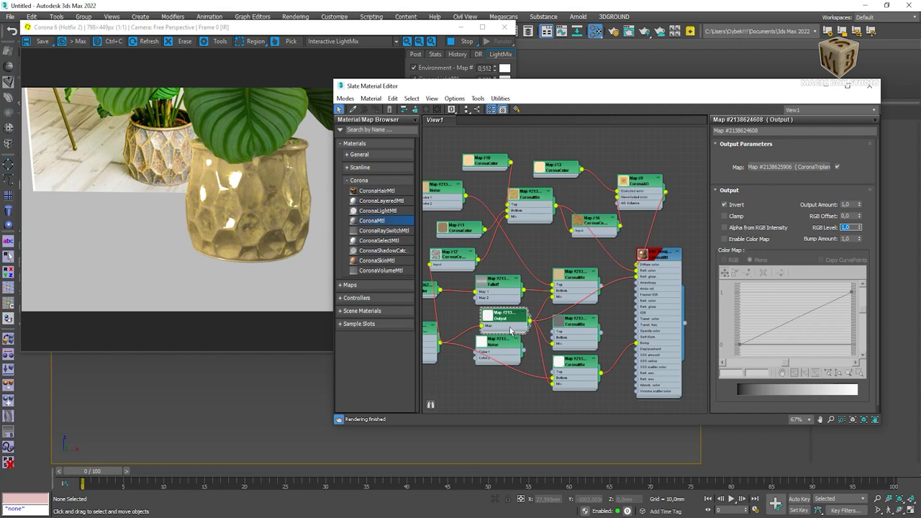
Rearrange the CoronaMix, Falloff and Output nodes in the graph.
middle_drag(484, 325, 473, 334)
mouse_move(561, 276)
mouse_down()
mouse_move(521, 270)
mouse_move(627, 289)
mouse_up()
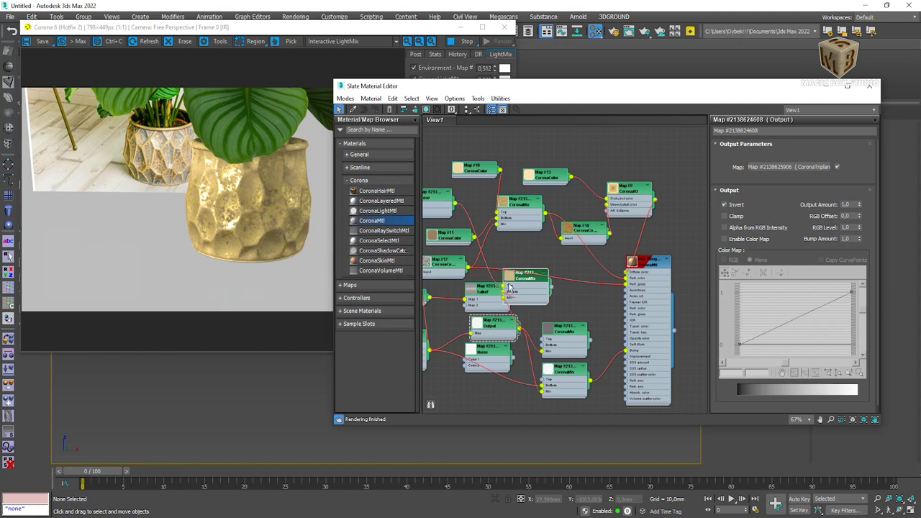
drag(502, 293, 482, 286)
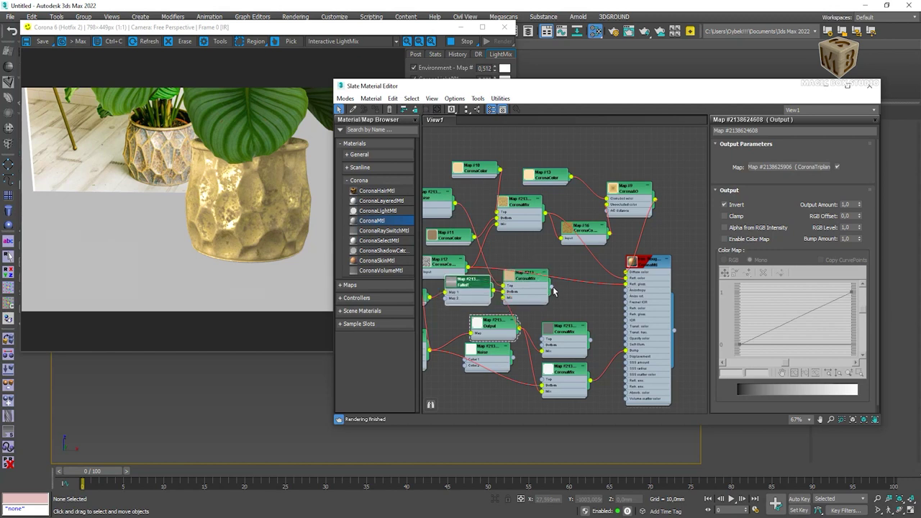
middle_drag(551, 290, 589, 288)
mouse_move(560, 333)
mouse_down()
mouse_move(545, 333)
mouse_move(665, 290)
mouse_up()
drag(601, 325, 608, 313)
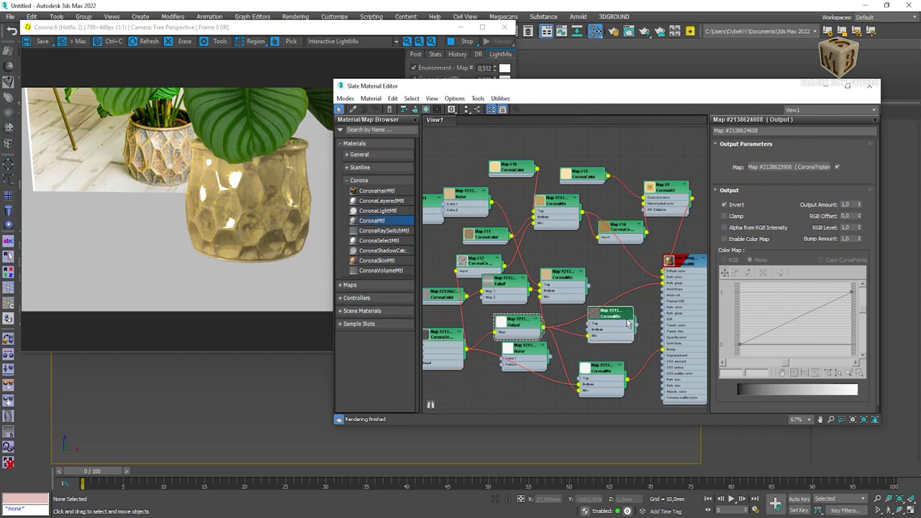
drag(600, 366, 608, 356)
Add a CoronaColorCorrect map (Map #17) fed by the CoronaTriplanar map.
right_click(526, 113)
click(574, 150)
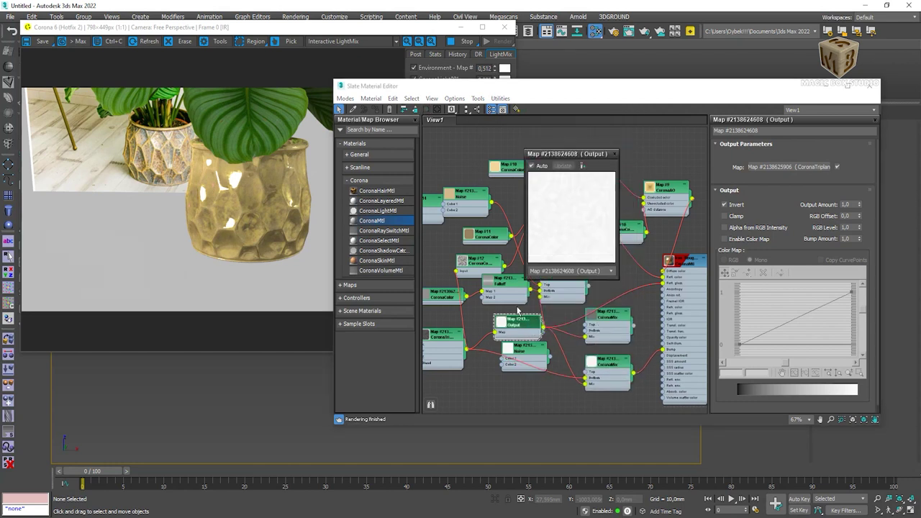
right_click(530, 388)
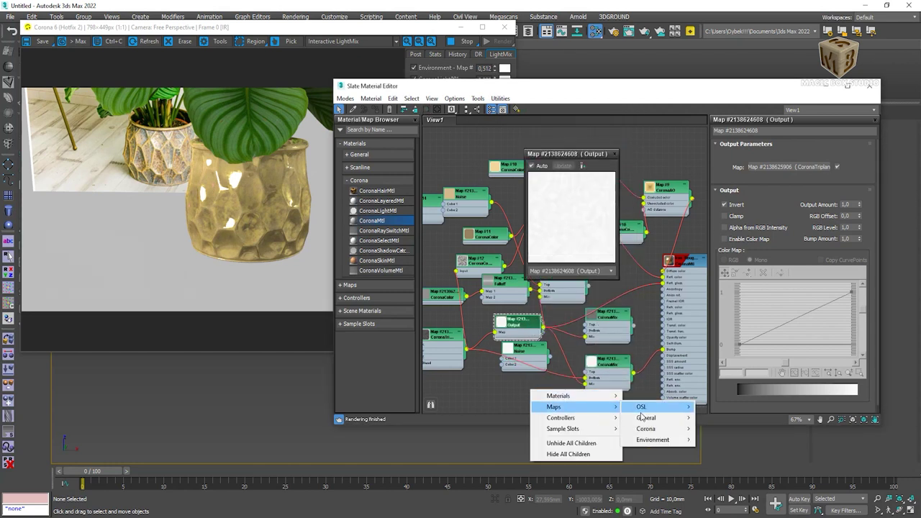
click(701, 279)
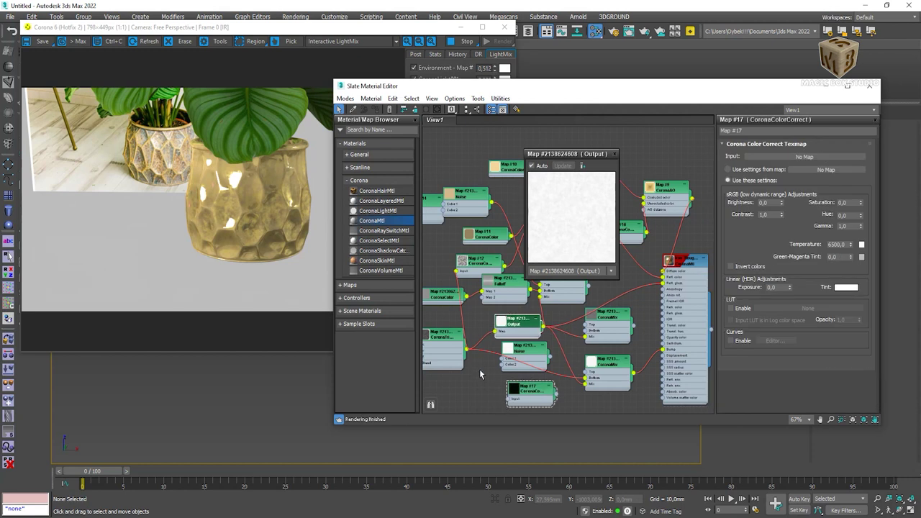
right_click(509, 395)
key(Escape)
drag(508, 387, 466, 336)
Give Map #17 contrast 10, gamma 2 and brightness 0,5.
right_click(540, 214)
click(541, 213)
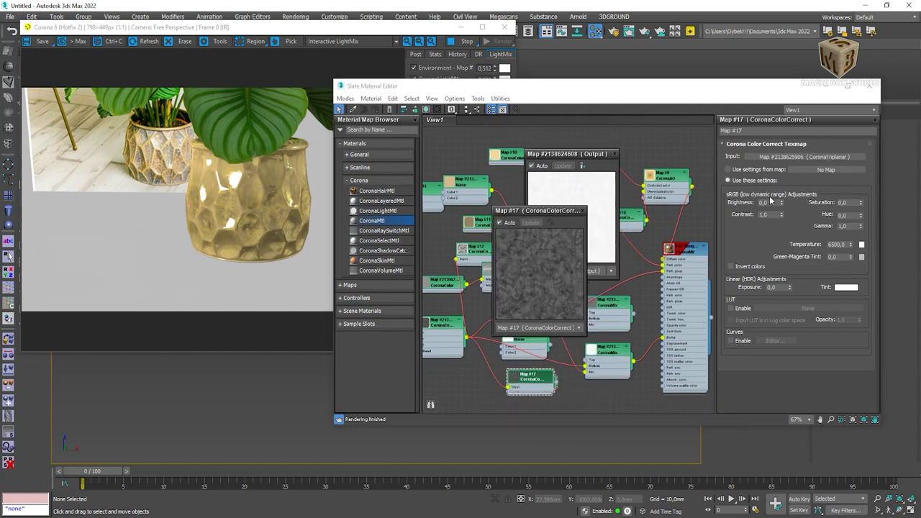
double_click(766, 215)
text(10)
key(Return)
double_click(842, 226)
text(3)
key(Return)
text(20)
key(Return)
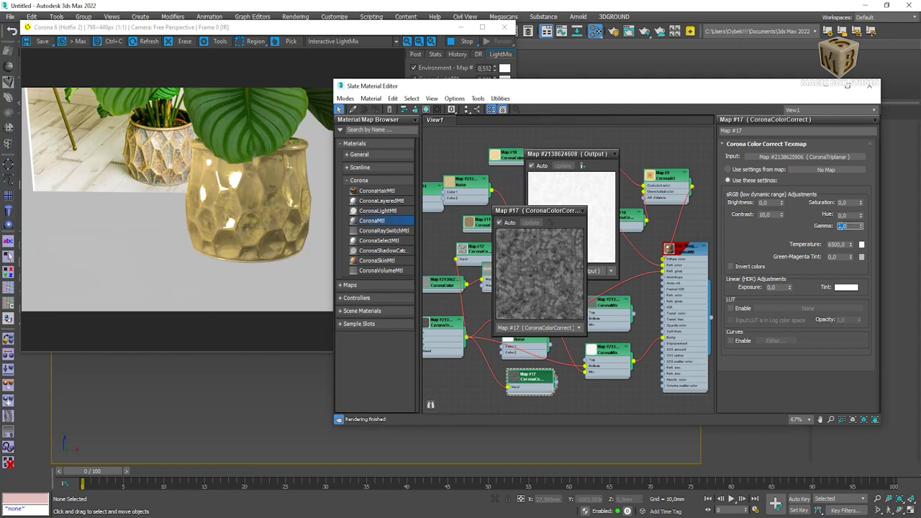
double_click(768, 203)
text(0,5)
key(Return)
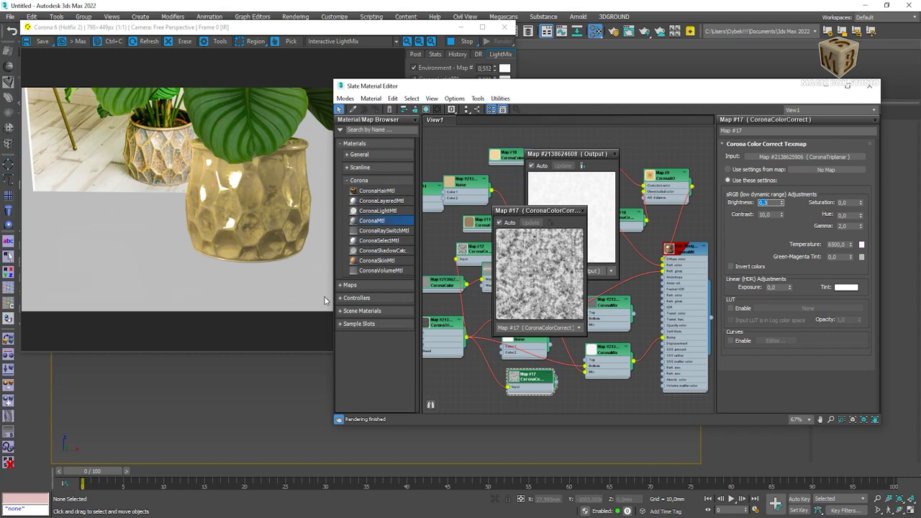
Connect Map #17 into the CoronaMix's Mix input.
click(584, 210)
click(614, 153)
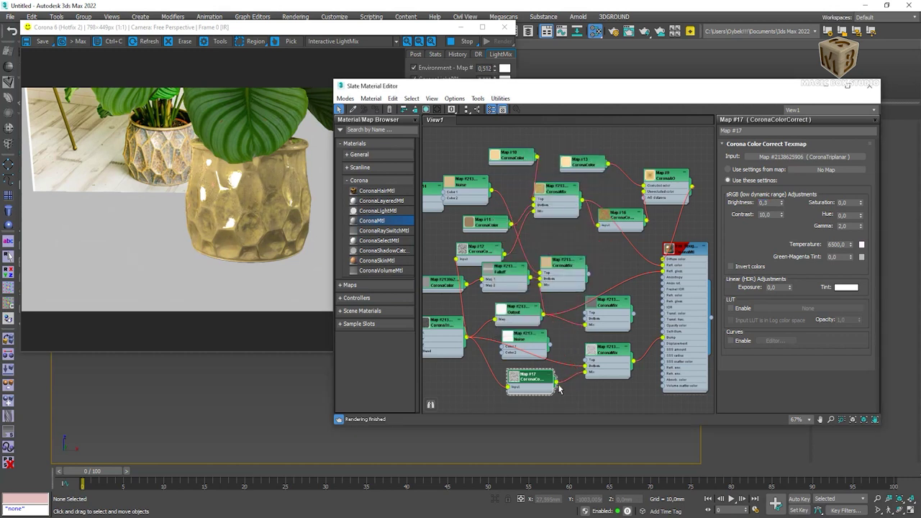
drag(587, 374, 557, 387)
Raise Iron Rough Rusty's reflection glossiness from 0,24 to 0,34.
double_click(684, 252)
scroll(752, 355, down, 5)
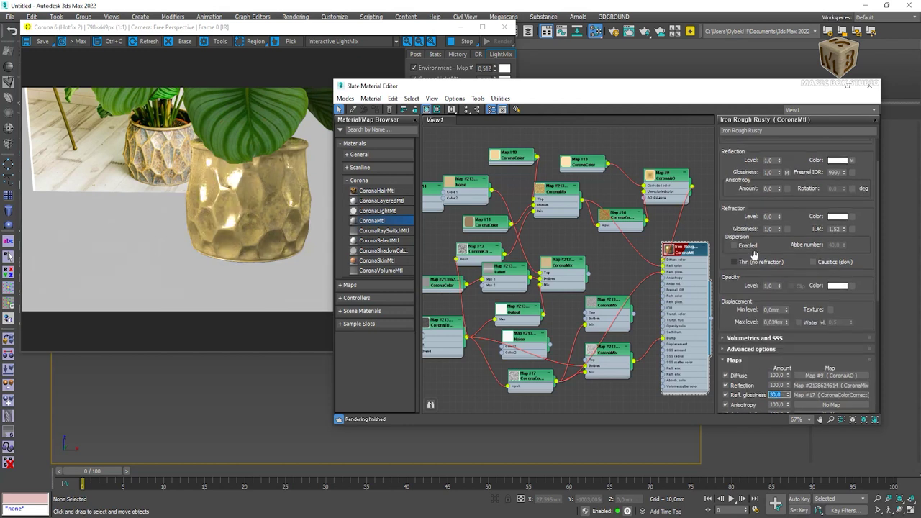
scroll(772, 235, up, 3)
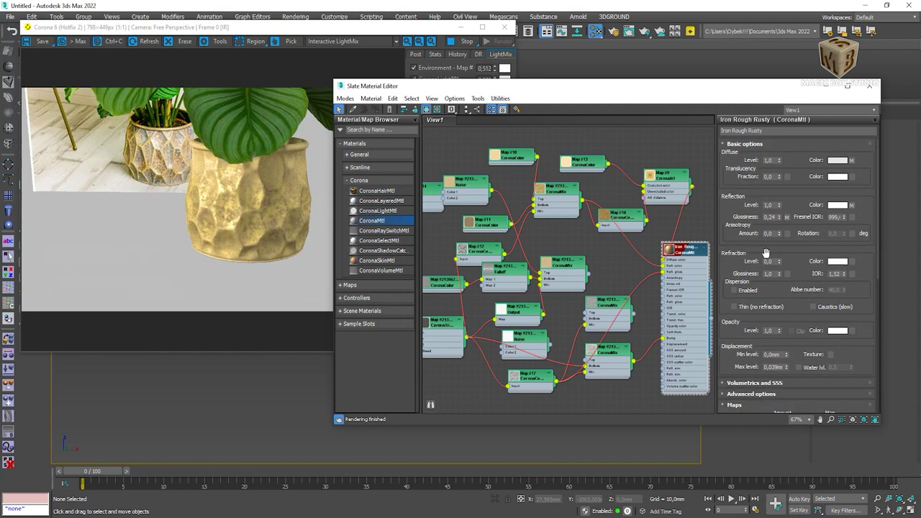
drag(777, 219, 777, 209)
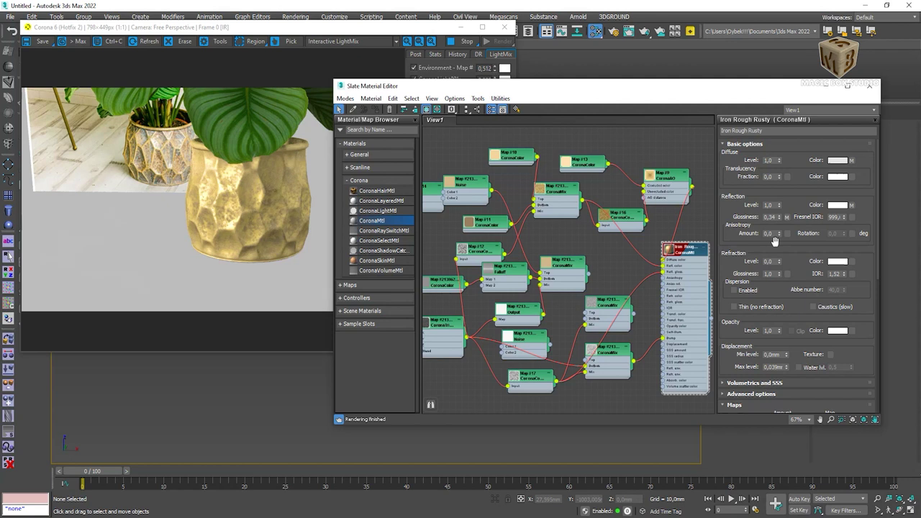
click(416, 55)
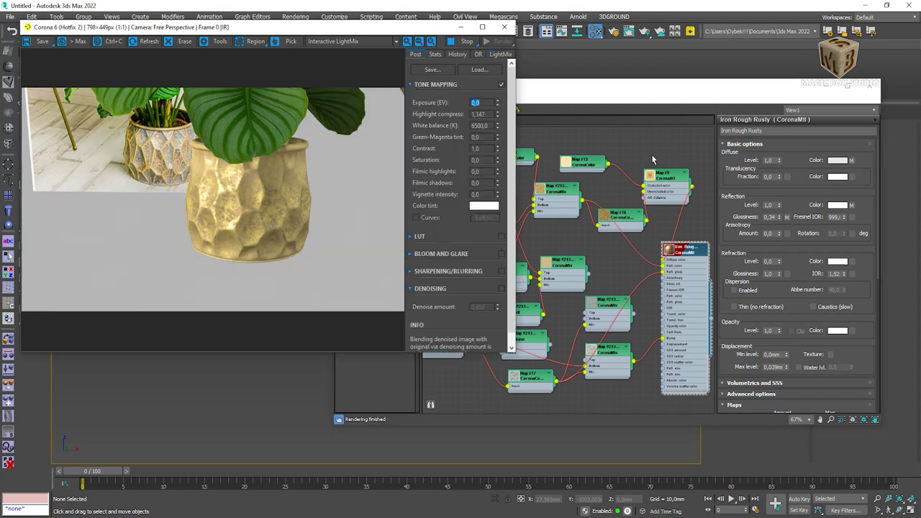
click(689, 253)
right_click(606, 243)
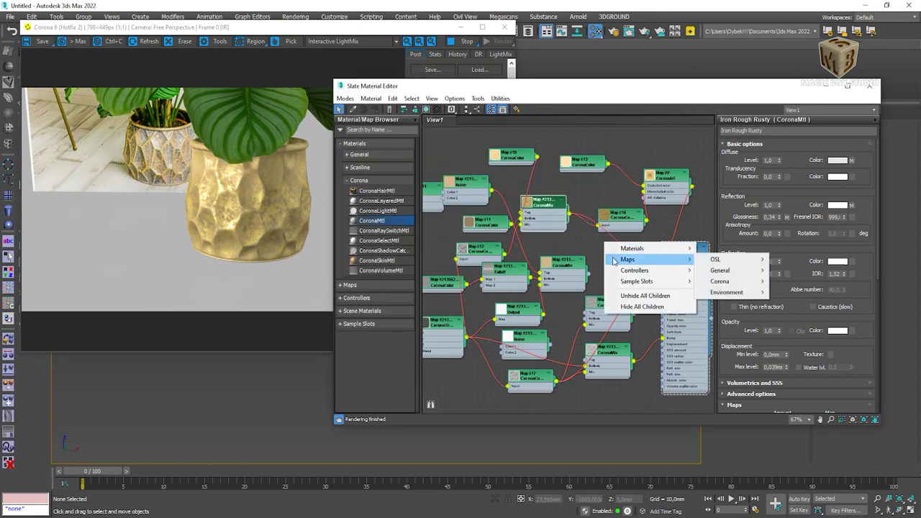
Add a Falloff map fed by the CoronaMix with a Side amount of 90.
click(798, 253)
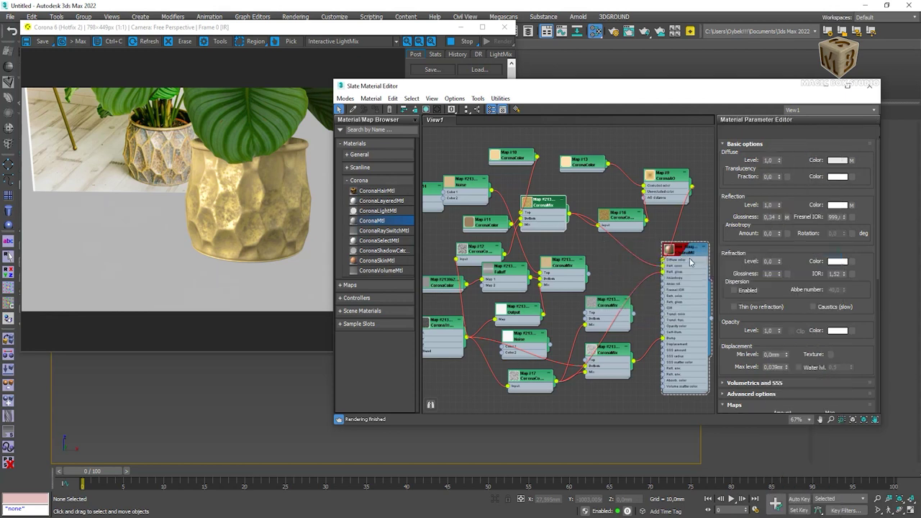
mouse_move(581, 256)
mouse_down()
mouse_move(569, 215)
mouse_move(611, 255)
mouse_move(605, 265)
mouse_up()
double_click(610, 249)
double_click(752, 179)
text(90)
key(Return)
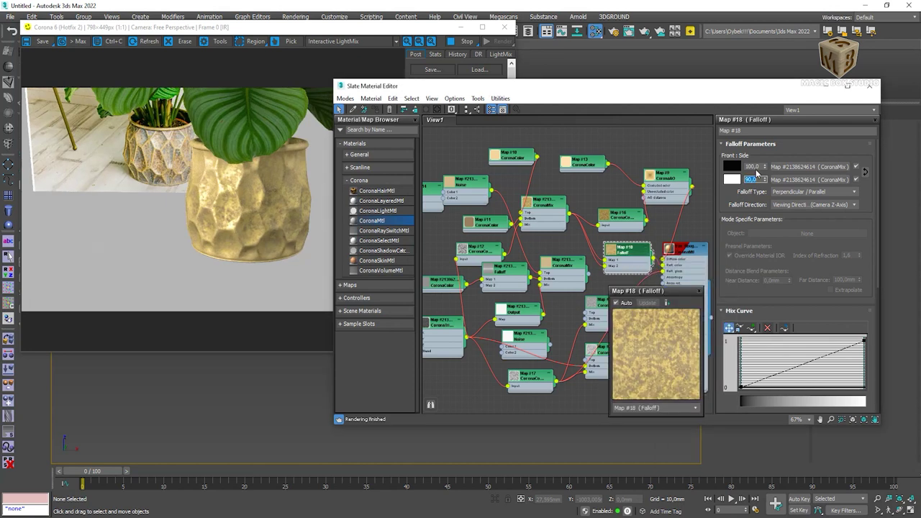
Bend the Falloff mix curve sharply using Bezier-Corner points.
right_click(742, 393)
click(763, 417)
drag(752, 388, 813, 389)
right_click(863, 340)
click(874, 358)
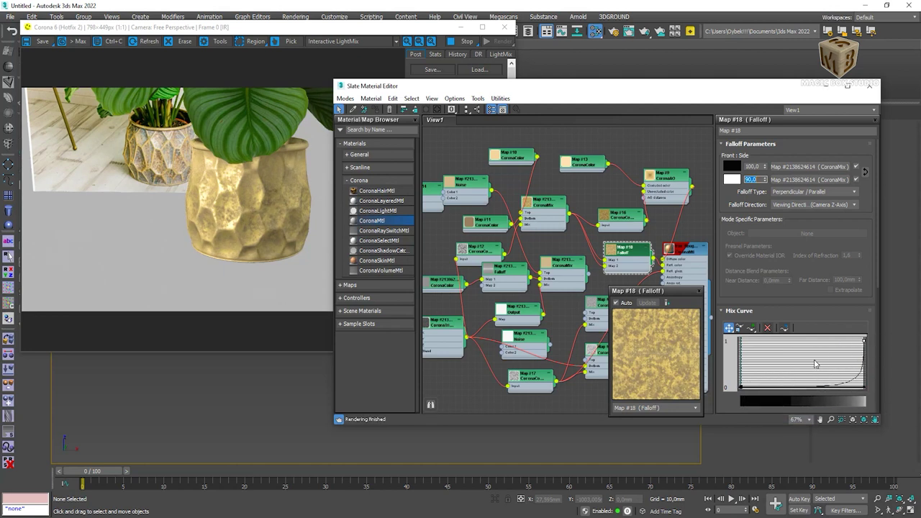
double_click(677, 252)
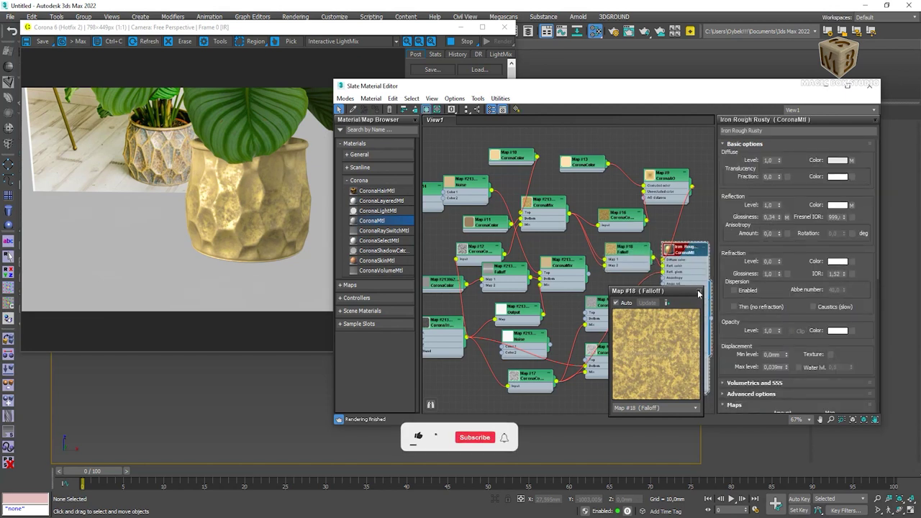
Lower Map #17's brightness to 0,1.
click(699, 291)
double_click(530, 379)
drag(530, 379, 517, 374)
right_click(525, 377)
click(569, 188)
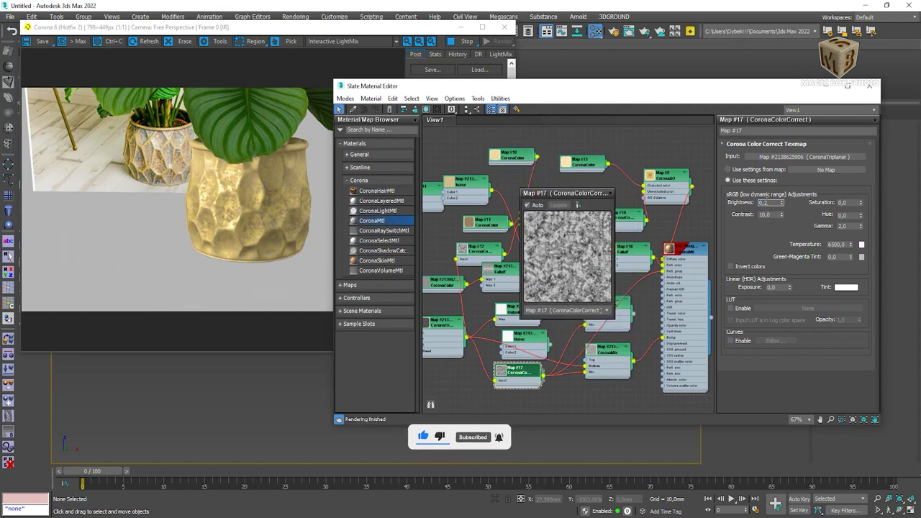
text(0,1)
key(Return)
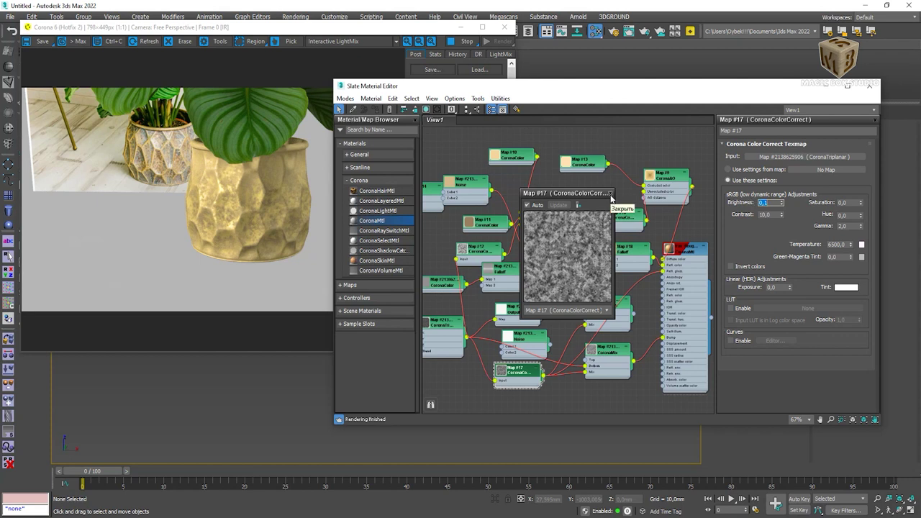
click(611, 194)
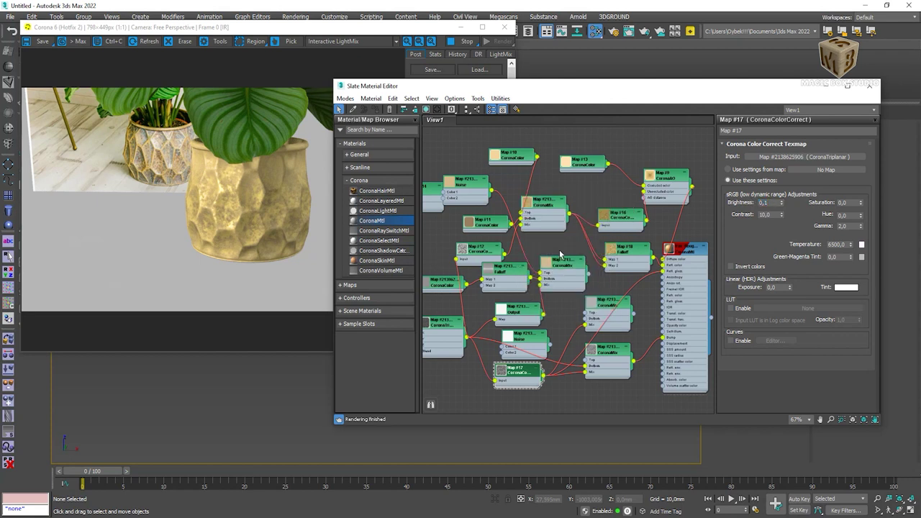
Reduce Iron Rough Rusty's diffuse level to 0,4.
right_click(700, 247)
click(705, 301)
drag(701, 303, 566, 307)
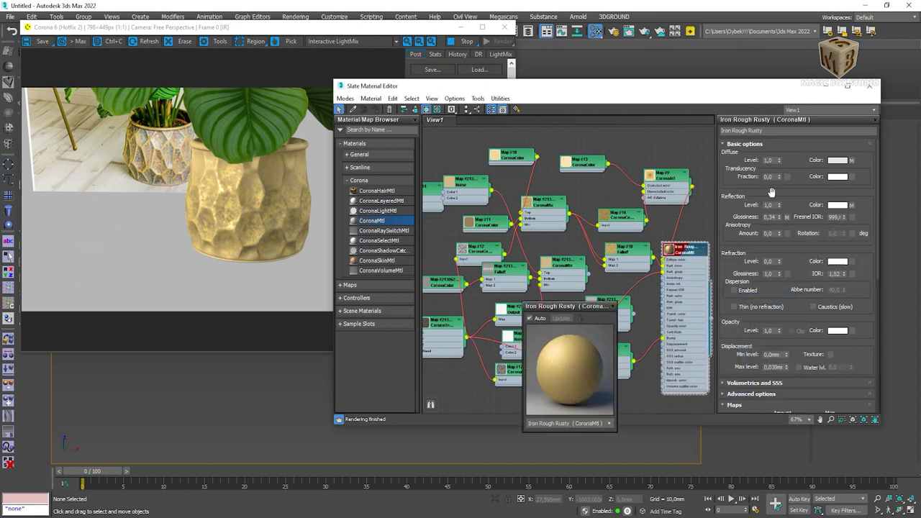
drag(779, 160, 770, 181)
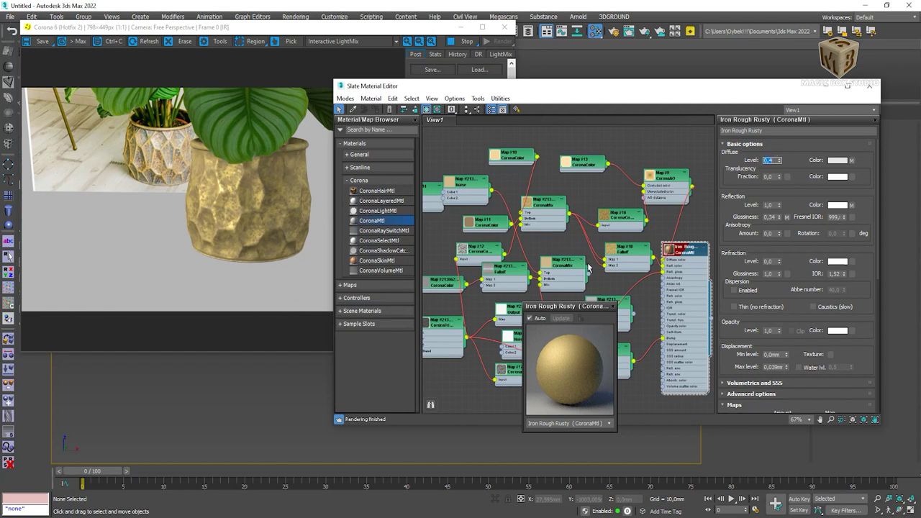
Tidy the node graph with Lay Out All.
drag(619, 249, 594, 241)
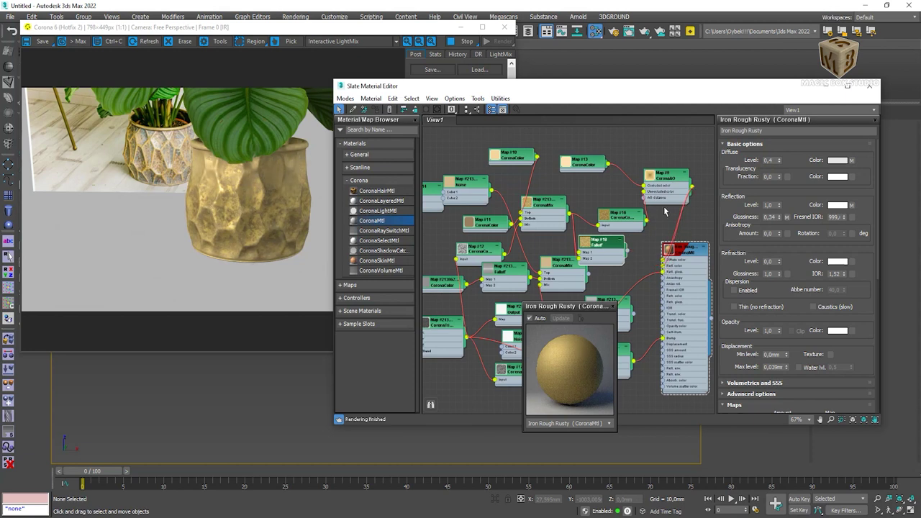
click(478, 109)
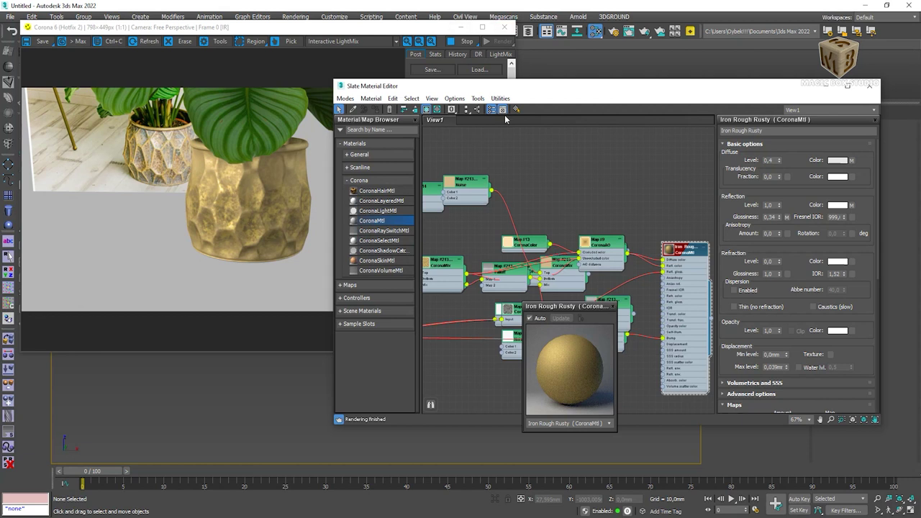
drag(381, 29, 375, 45)
right_click(573, 145)
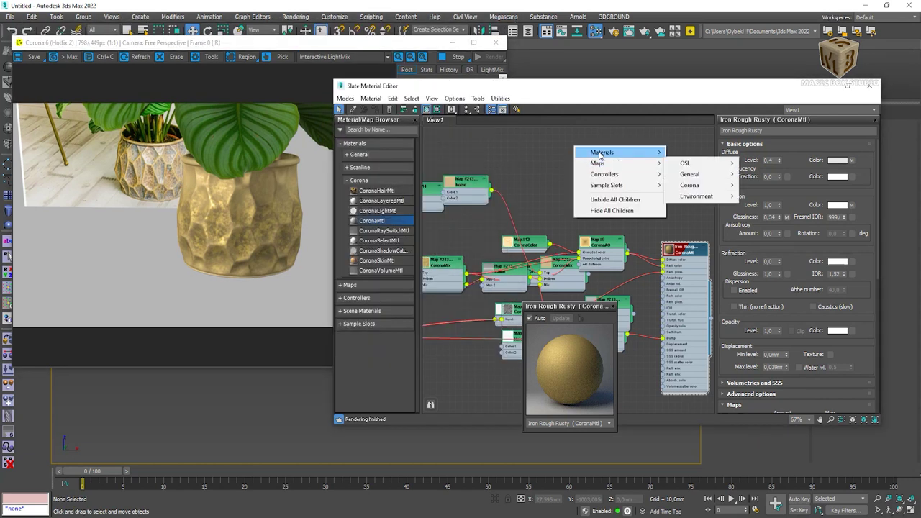
Add a new CoronaMtl and a CoronaColor map with a saturated beige sampled from the pot.
click(752, 200)
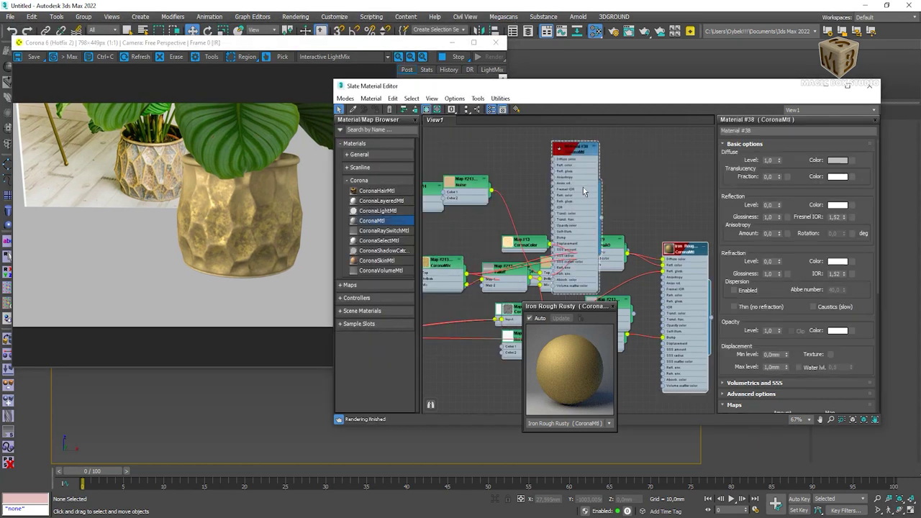
drag(580, 188, 648, 175)
right_click(514, 170)
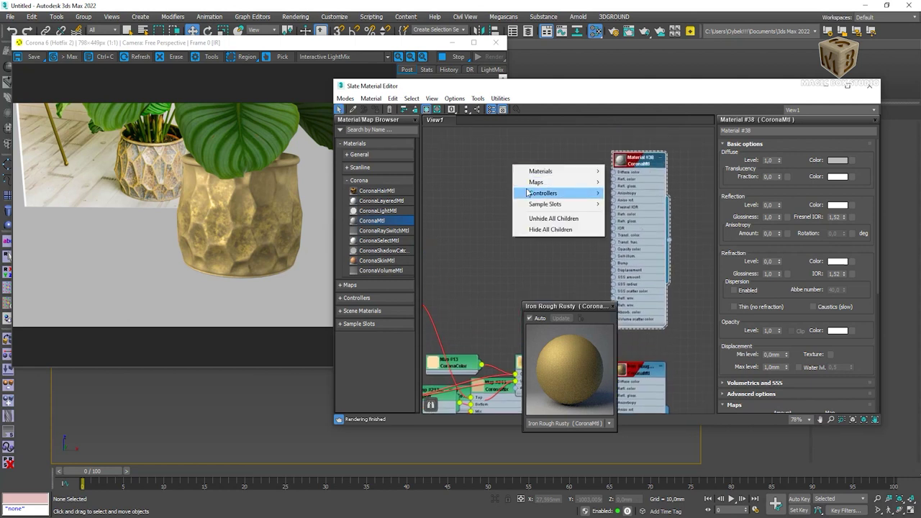
click(712, 233)
click(791, 159)
click(591, 141)
scroll(149, 166, up, 3)
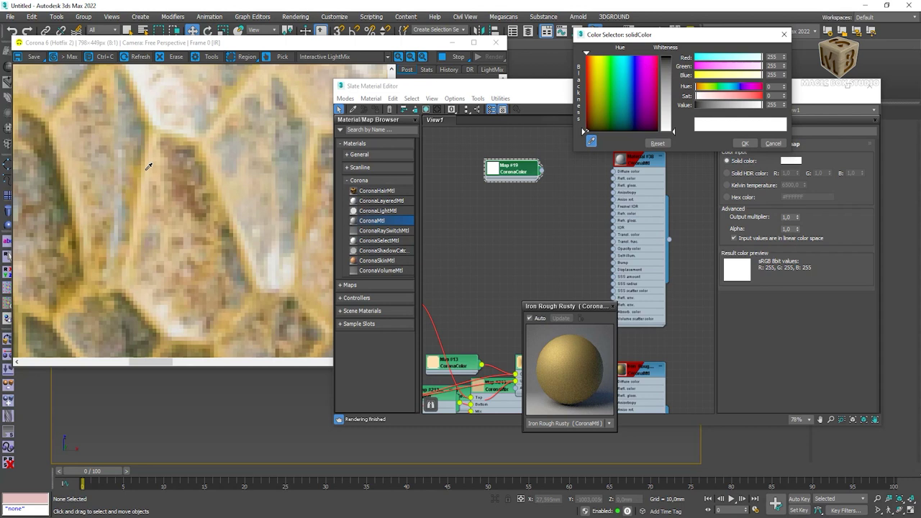
click(148, 167)
drag(723, 96, 734, 95)
click(745, 143)
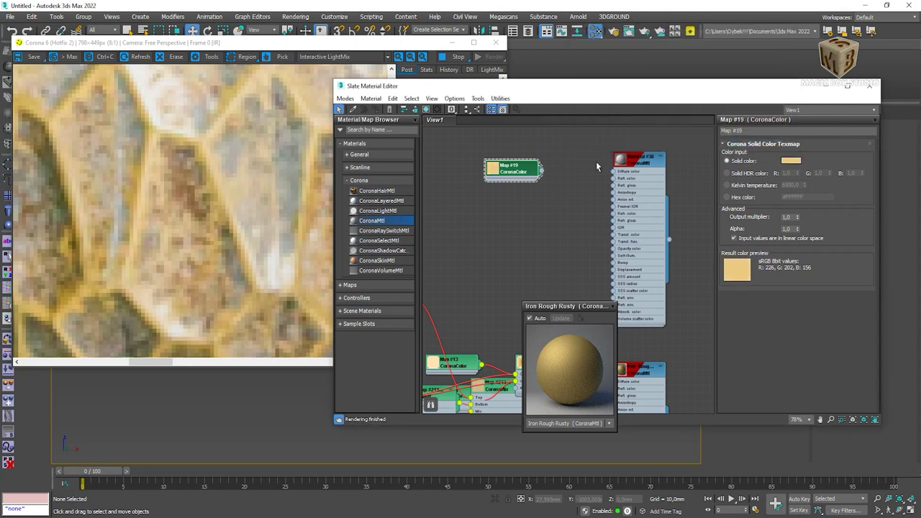
scroll(264, 178, down, 3)
Wire Map #19 into Material #38's reflection colour and set Fresnel IOR to 999.
drag(541, 170, 614, 179)
double_click(639, 158)
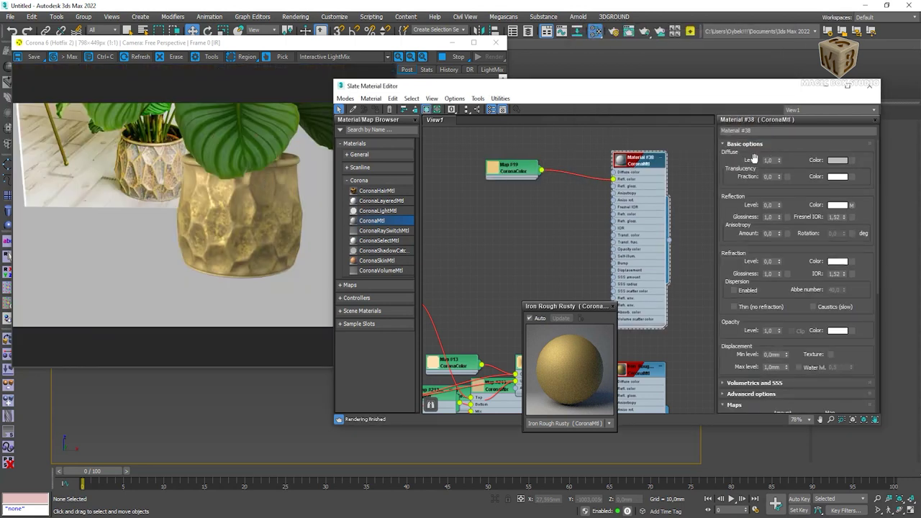
click(836, 217)
key(Return)
key(z)
middle_drag(555, 251, 538, 277)
right_click(634, 170)
mouse_move(657, 186)
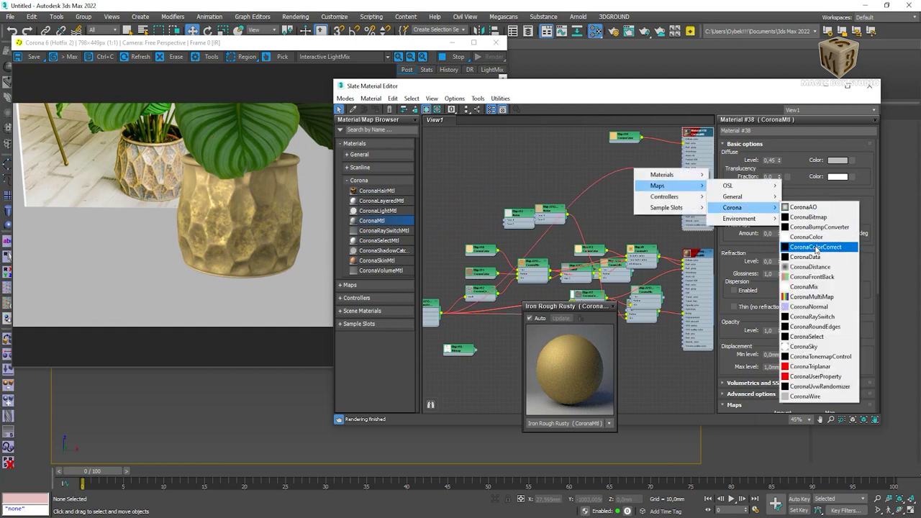
Add a CoronaMix map and wire Map #19 into its Top layer.
click(790, 240)
double_click(640, 183)
middle_drag(644, 160, 637, 202)
scroll(637, 201, up, 3)
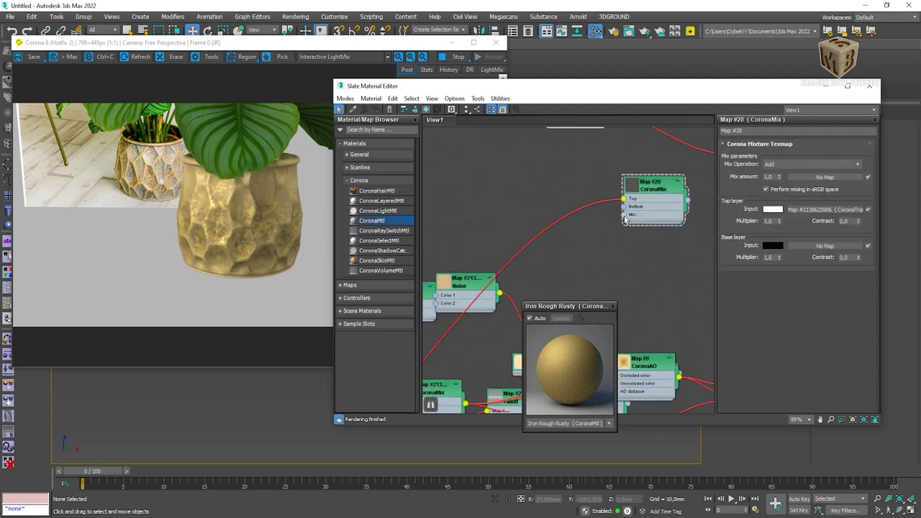
scroll(660, 251, up, 2)
mouse_move(649, 249)
mouse_down()
mouse_move(635, 167)
mouse_move(571, 171)
mouse_up()
Set the CoronaMix operation to Mix with a Top multiplier of 6,41.
double_click(656, 235)
click(788, 165)
scroll(788, 180, up, 5)
click(782, 171)
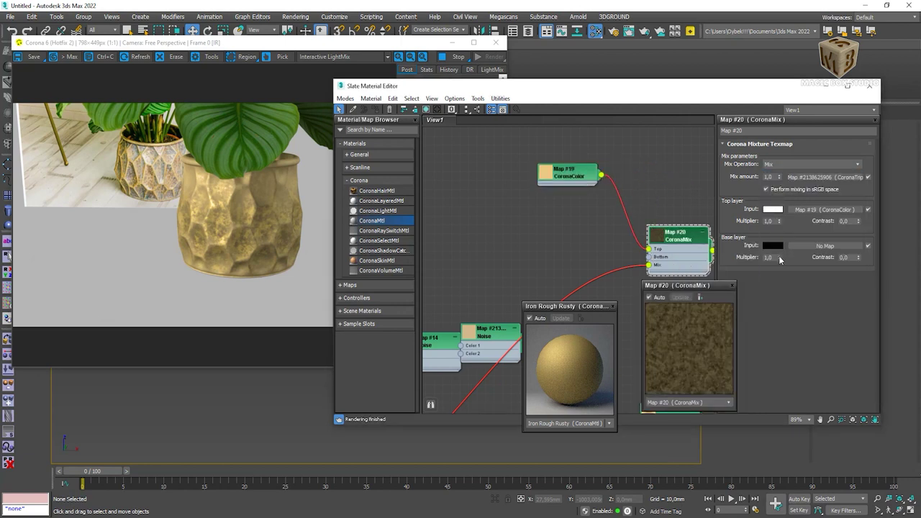
drag(778, 221, 780, 223)
middle_drag(676, 216, 554, 194)
mouse_move(553, 226)
mouse_down()
mouse_move(575, 173)
mouse_move(514, 173)
mouse_up()
Add a CoronaAO map that feeds Material #38.
right_click(601, 215)
mouse_move(717, 253)
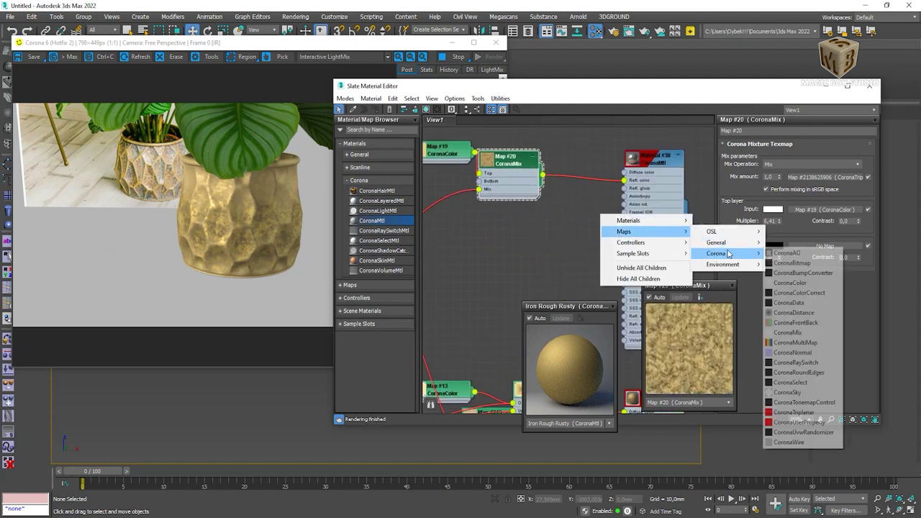
click(786, 252)
drag(603, 217, 595, 169)
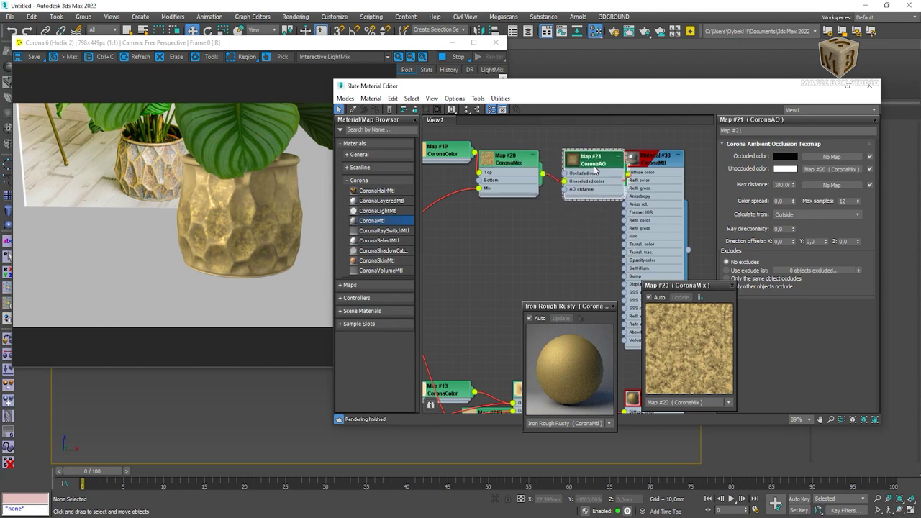
Set the CoronaAO occluded colour to pure red.
click(777, 156)
click(743, 53)
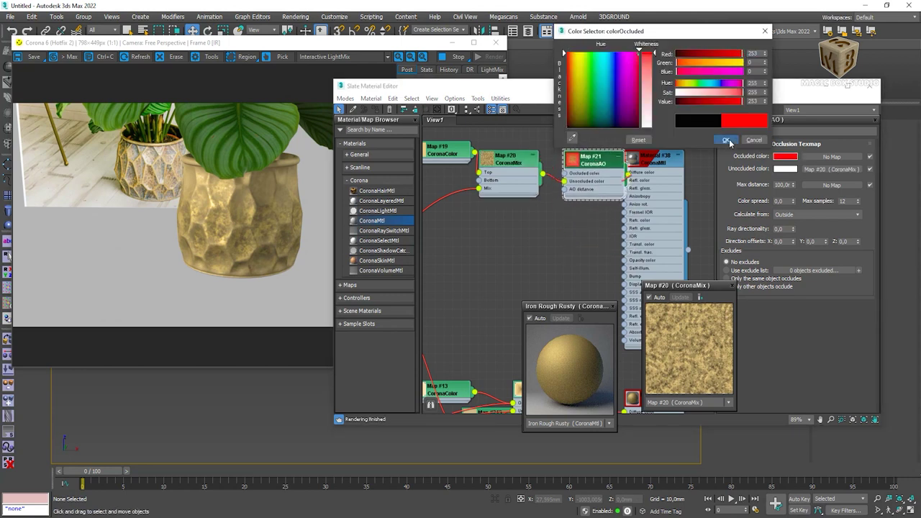
click(725, 140)
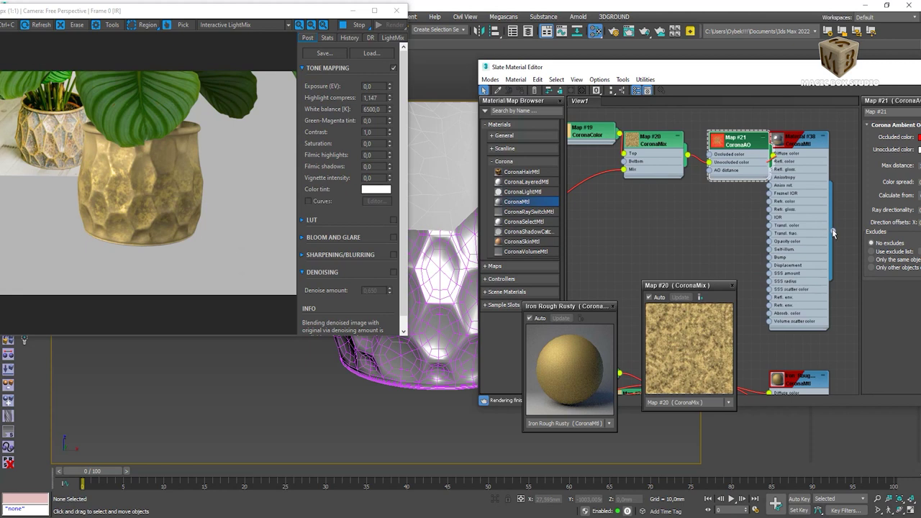
click(792, 153)
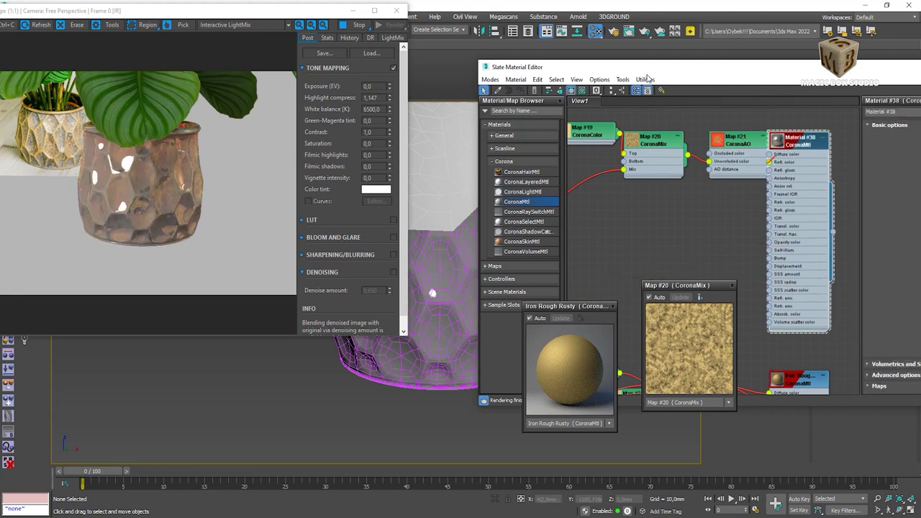
drag(535, 165, 479, 201)
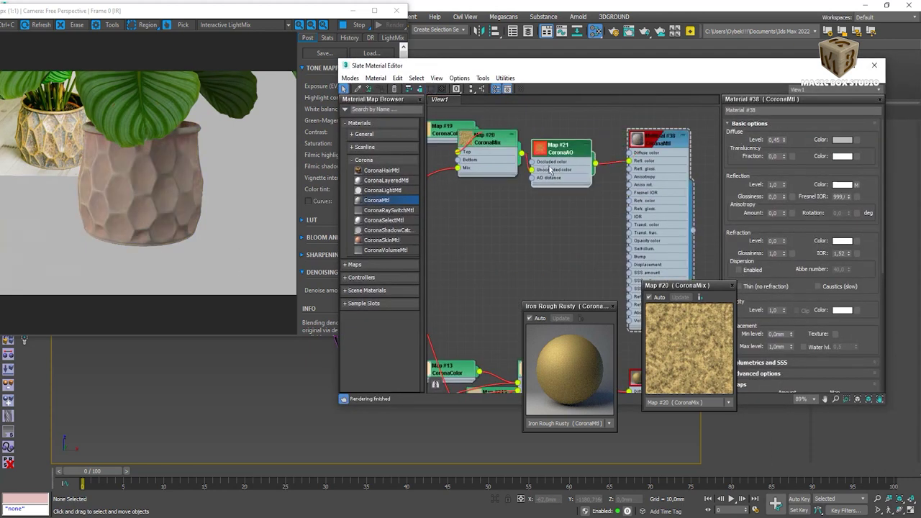
drag(599, 146, 564, 154)
Calculate AO from inside with a 10 mm max distance, and add a colour-correct on Occluded color.
double_click(565, 154)
click(792, 194)
click(792, 212)
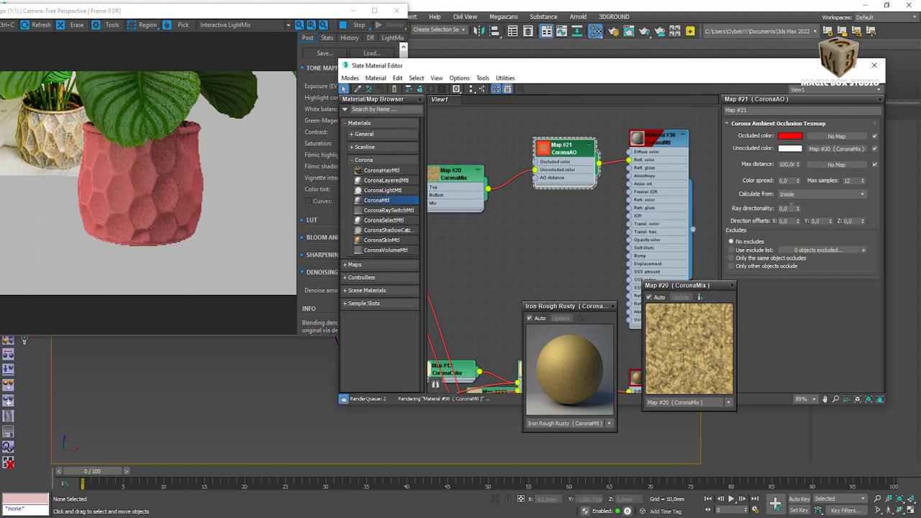
text(2)
key(Return)
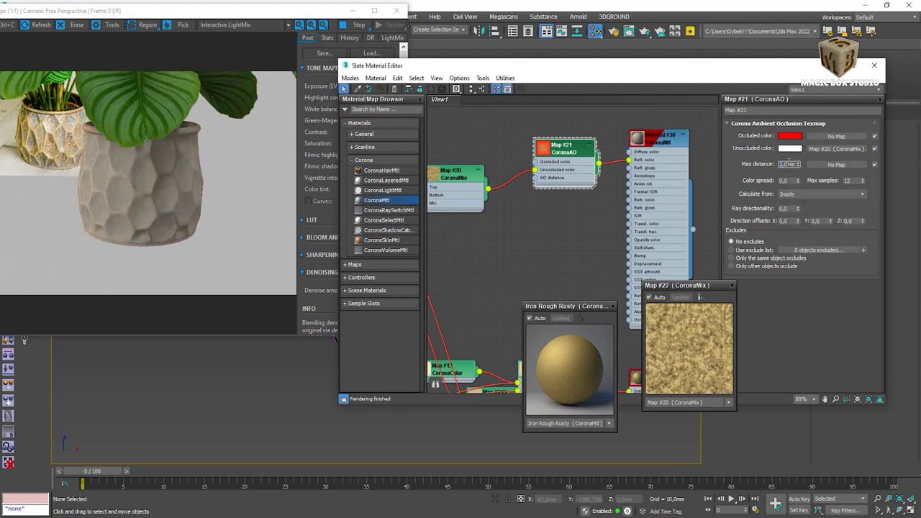
text(0)
key(Return)
mouse_move(488, 189)
mouse_down()
mouse_move(495, 147)
mouse_move(485, 151)
mouse_up()
click(676, 201)
Give CoronaColorCorrect Map #22 brightness 0,6 and gamma 0,65, feeding the AO occluded colour.
right_click(485, 140)
click(518, 176)
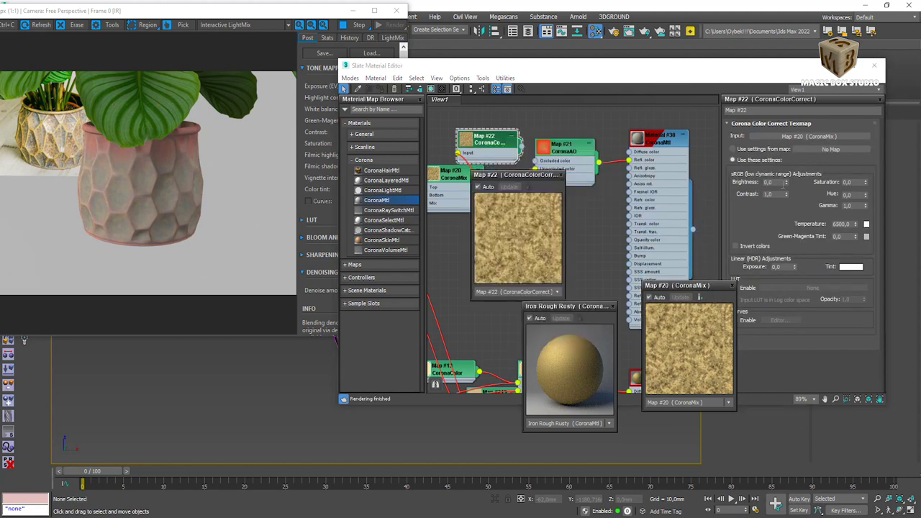
text(6)
key(Return)
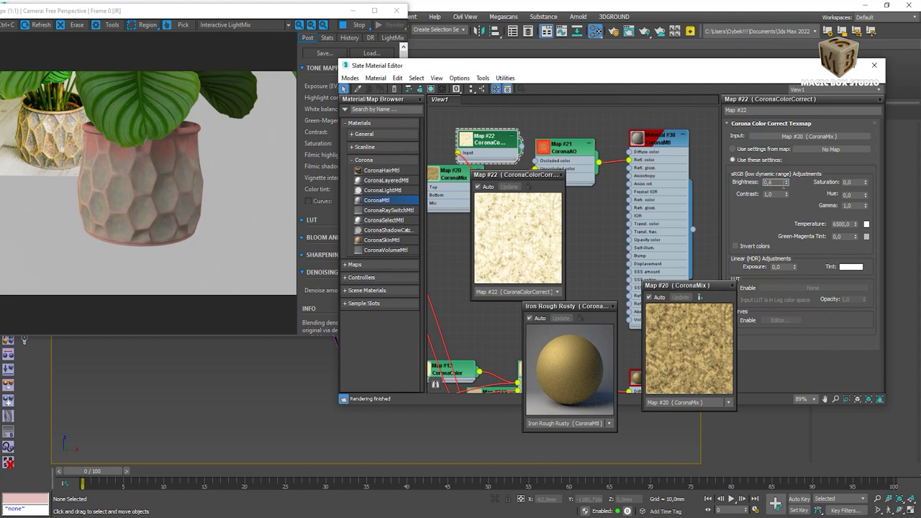
drag(865, 206, 867, 222)
mouse_move(515, 152)
mouse_down()
mouse_move(507, 145)
mouse_move(535, 164)
mouse_move(497, 199)
mouse_up()
double_click(658, 137)
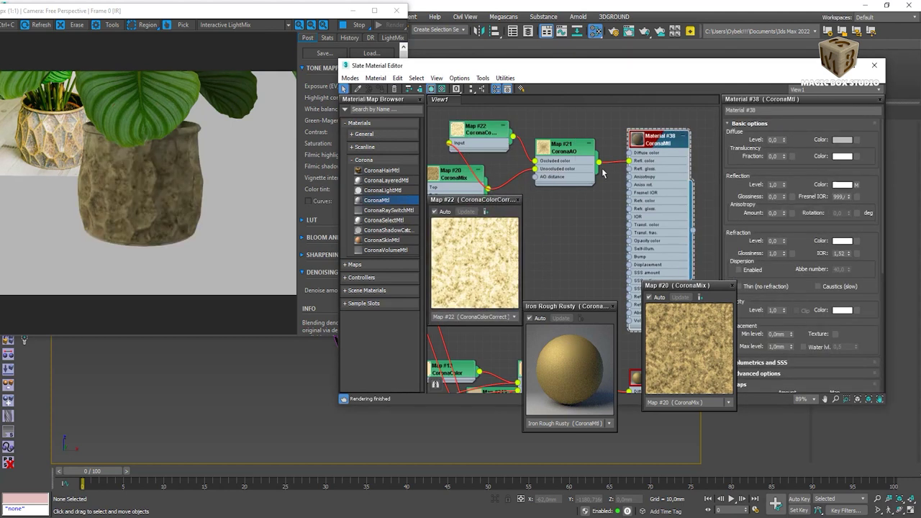
double_click(569, 147)
middle_drag(508, 166, 577, 182)
right_click(577, 181)
mouse_move(600, 198)
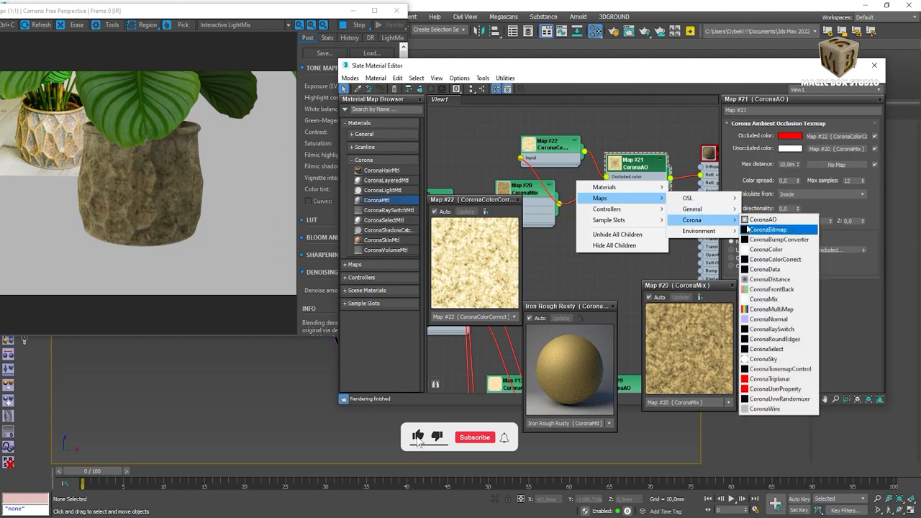
Add CoronaColor Map #23 with beige sampled from the pot, wired to the AO occluded colour.
click(770, 237)
drag(540, 169, 475, 137)
click(796, 140)
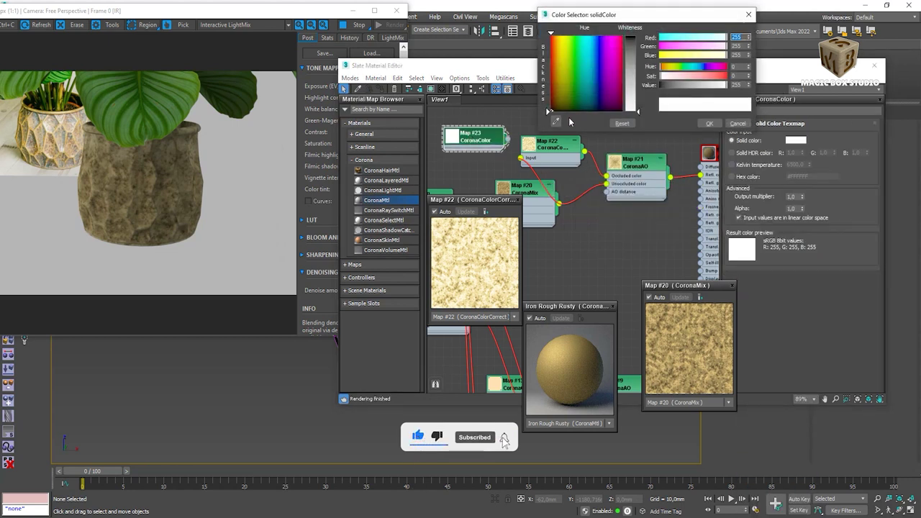
scroll(67, 132, up, 3)
click(85, 128)
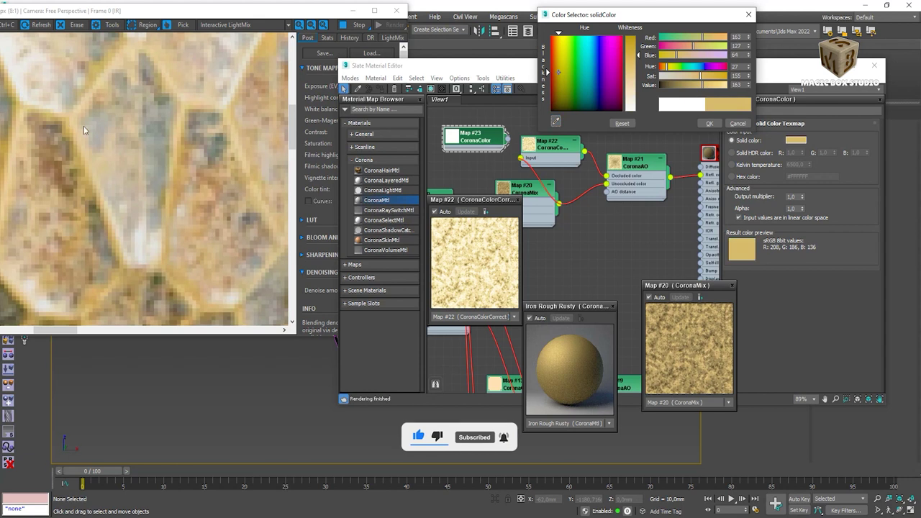
click(709, 123)
scroll(70, 152, down, 3)
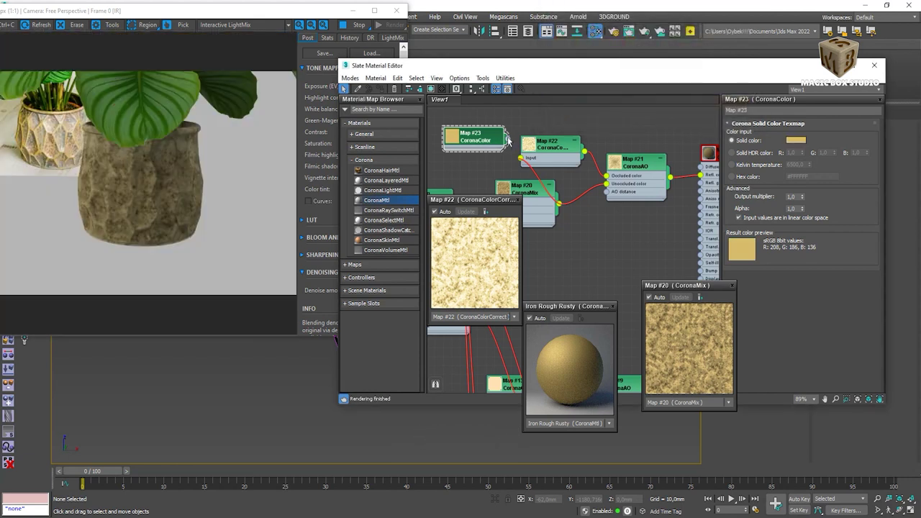
middle_drag(608, 181, 543, 149)
Raise Material #38's reflection glossiness to 0,37.
double_click(664, 120)
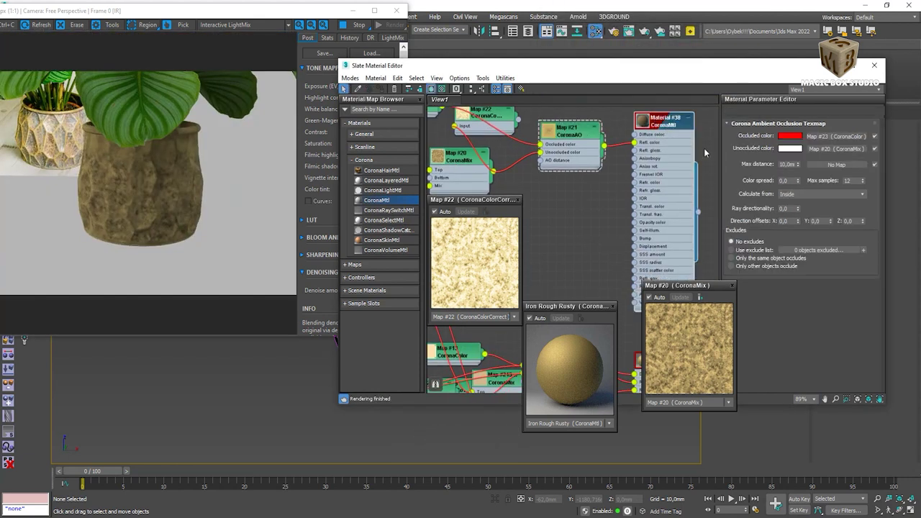
drag(784, 196, 785, 175)
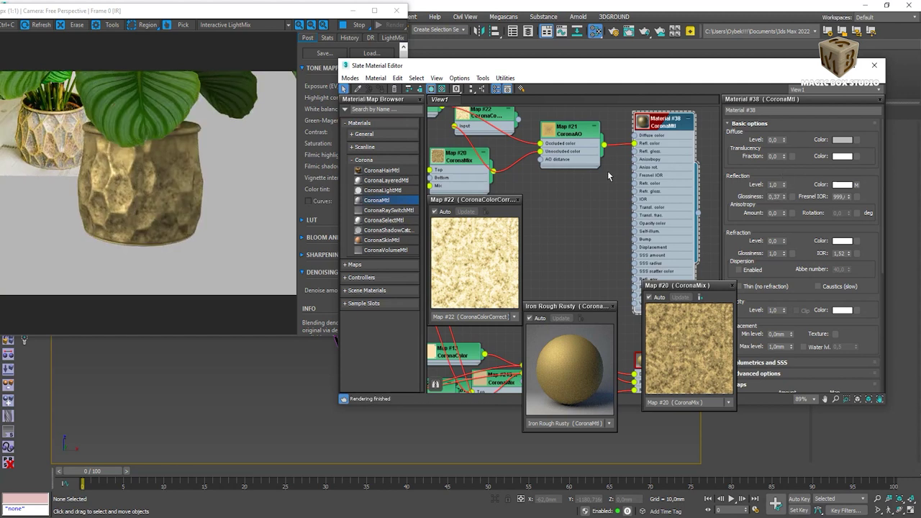
double_click(576, 153)
middle_drag(497, 160, 623, 132)
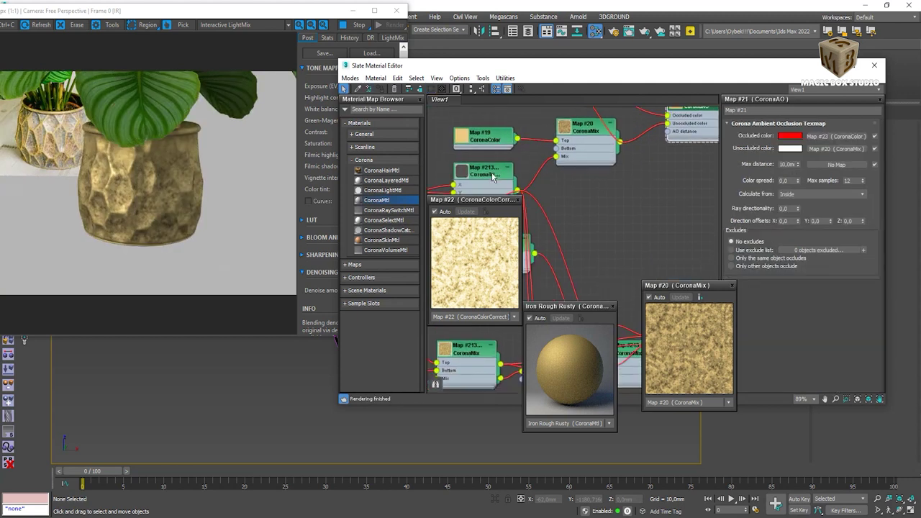
Add CoronaColorCorrect Map #24 after the triplanar map with brightness 0,3.
middle_drag(523, 187, 539, 173)
right_click(540, 173)
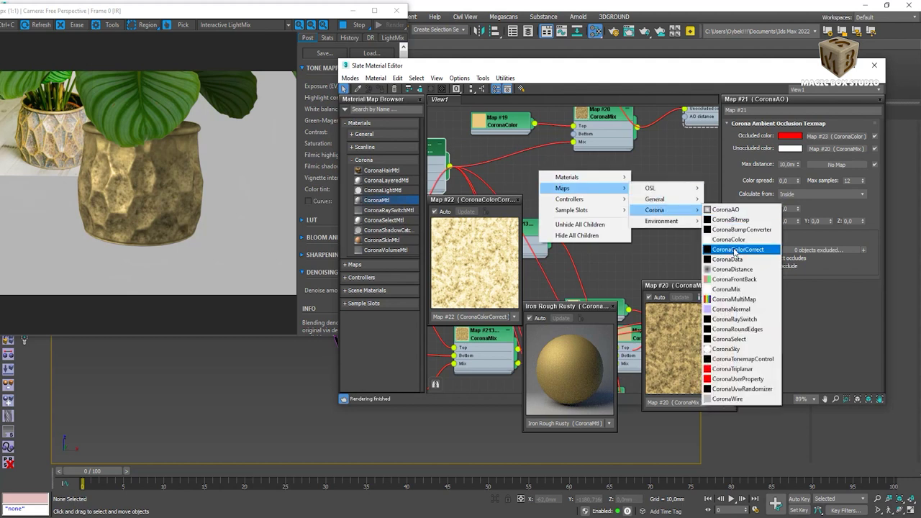
click(737, 249)
drag(555, 182, 539, 167)
right_click(539, 168)
click(561, 194)
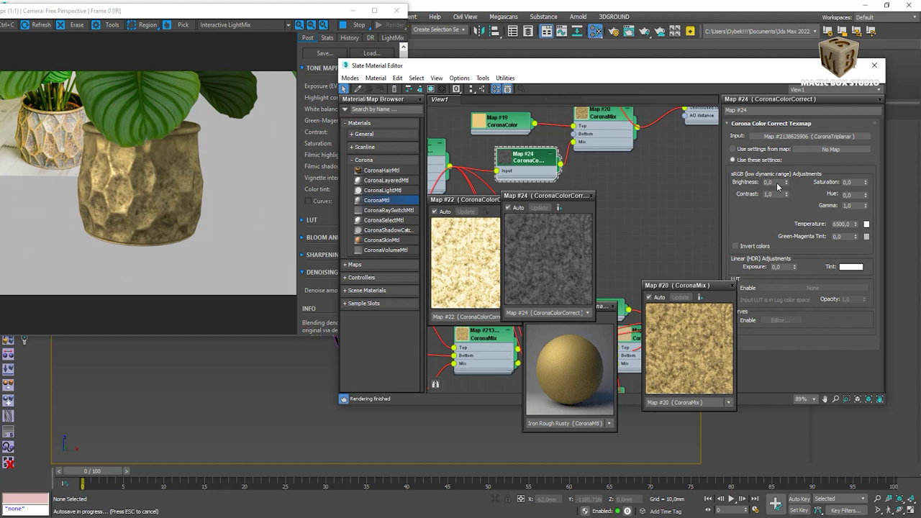
text(0,1)
key(Return)
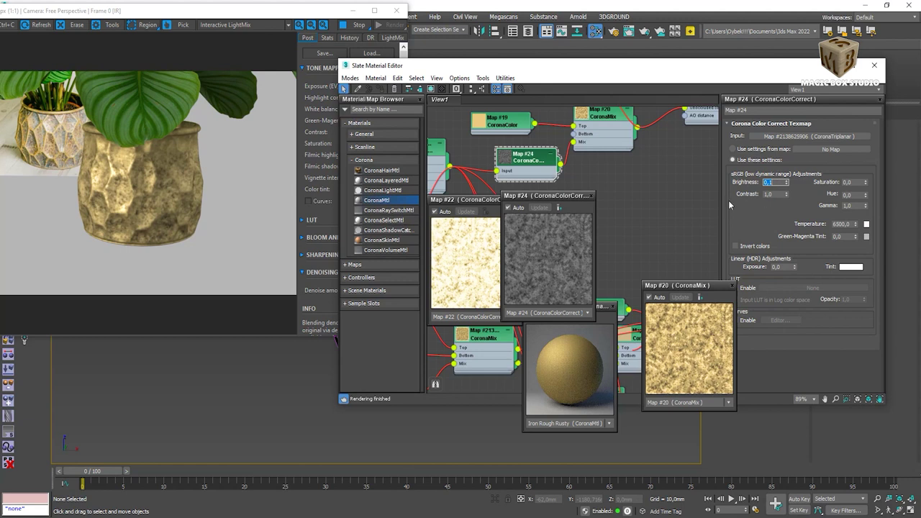
Set the CoronaAO ray directionality to 0,7.
middle_drag(585, 150, 510, 190)
click(655, 142)
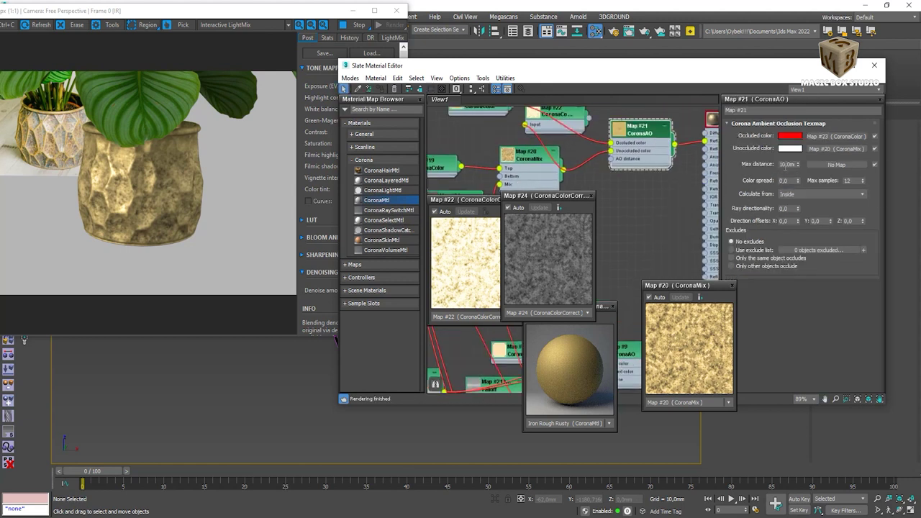
text(7)
key(Return)
Close the Map #24 and Map #22 previews.
middle_drag(638, 208, 563, 218)
double_click(658, 130)
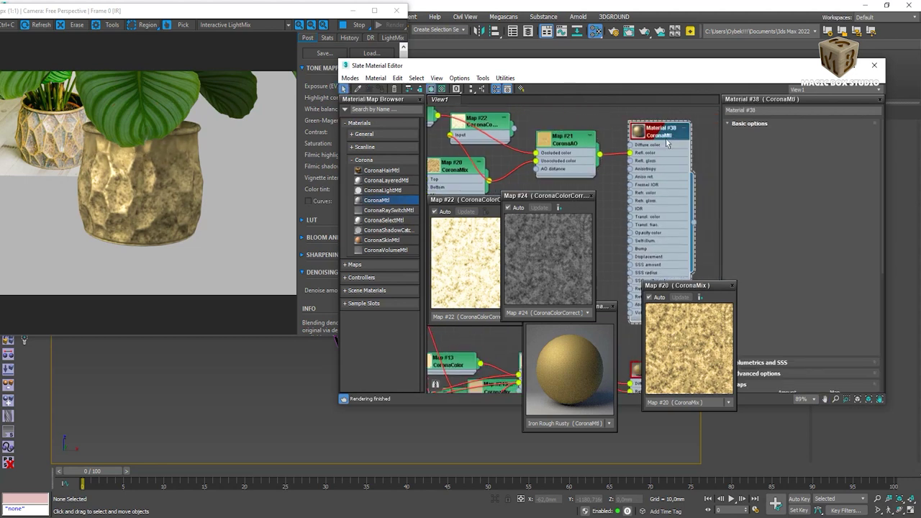
click(590, 200)
click(515, 200)
middle_drag(592, 205, 594, 225)
right_click(596, 223)
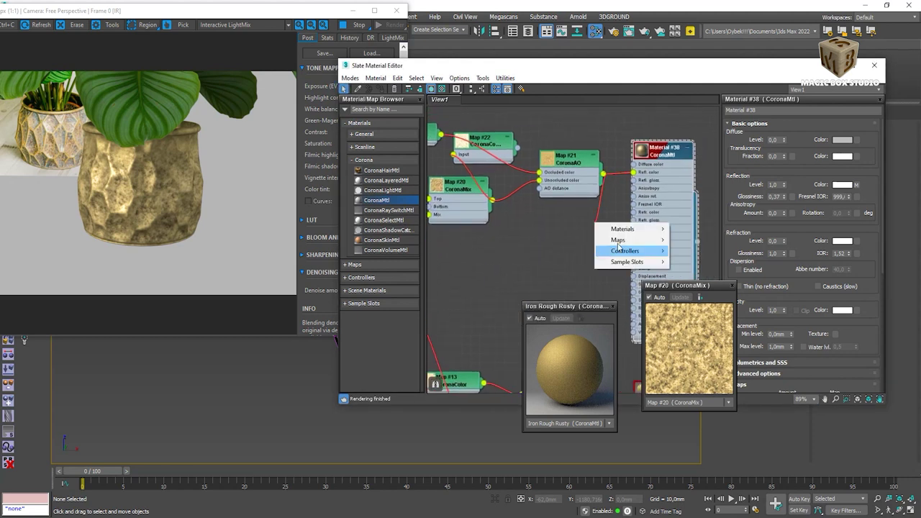
Add CoronaColorCorrect Map #25 and fully desaturate it to saturation -1.
click(777, 300)
right_click(586, 234)
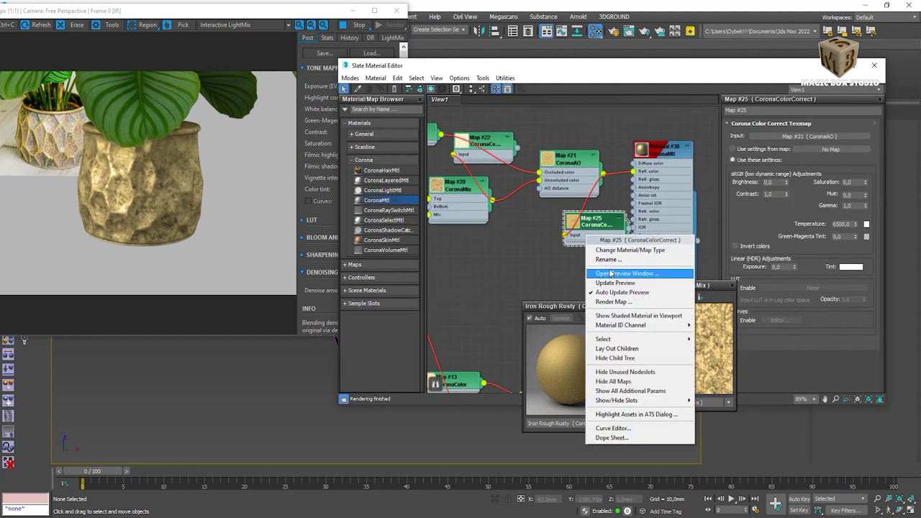
click(611, 273)
drag(867, 186, 866, 216)
drag(628, 230, 594, 229)
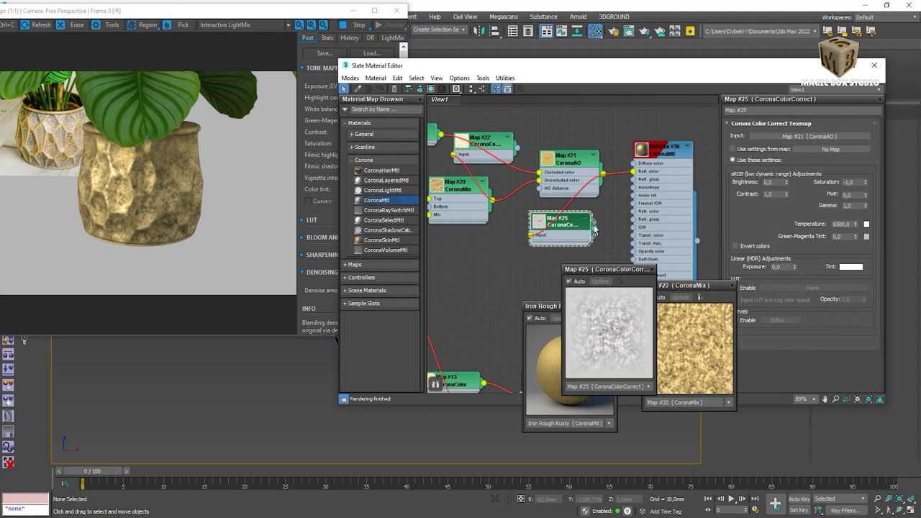
Set Material #38's reflection glossiness map amount to 50.
click(661, 154)
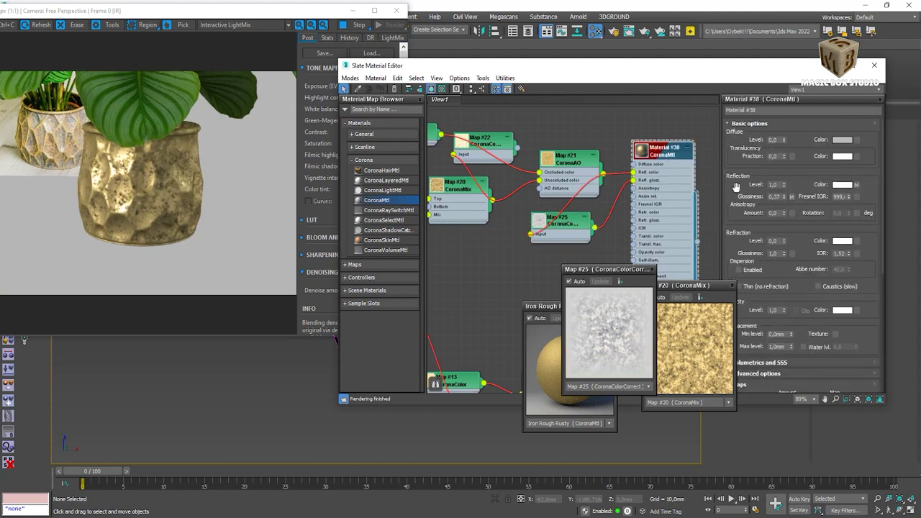
scroll(751, 272, down, 5)
text(50)
key(Return)
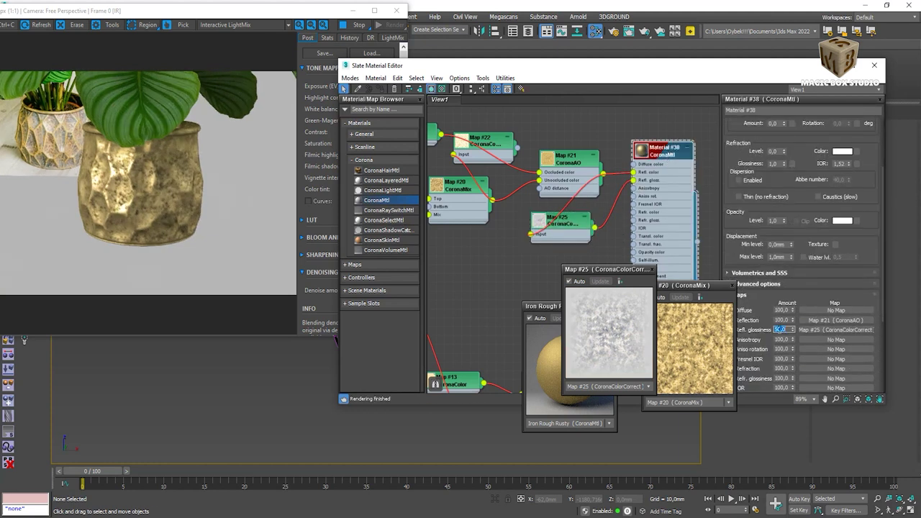
scroll(763, 201, up, 2)
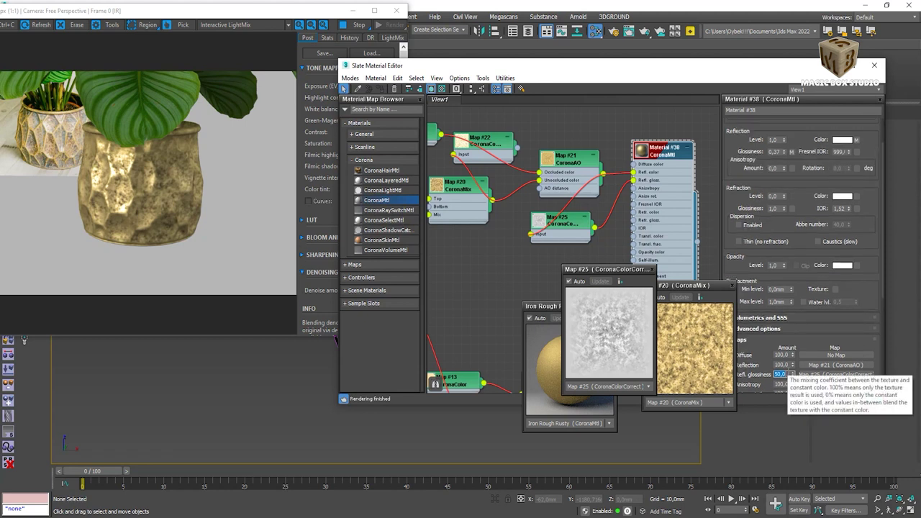
Darken Map #25 to brightness -0,06 and close the floating map previews.
double_click(562, 223)
drag(786, 183, 790, 170)
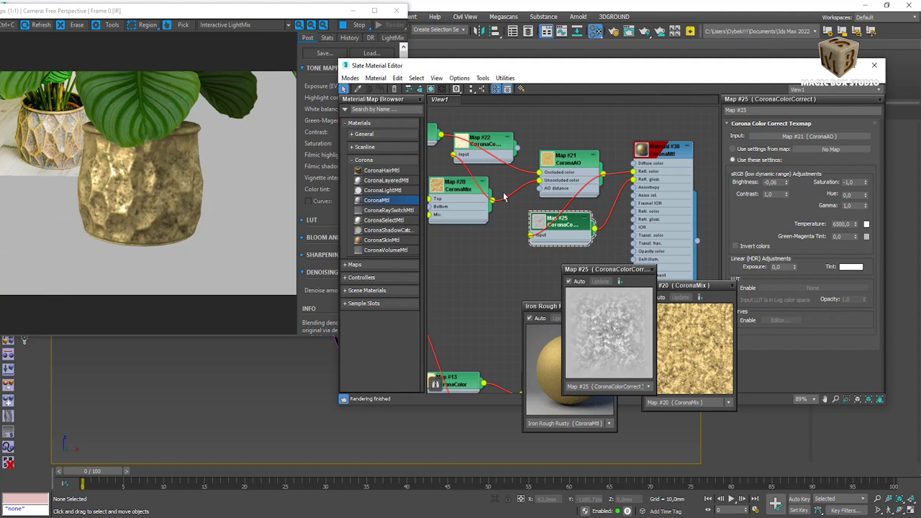
click(652, 270)
click(732, 286)
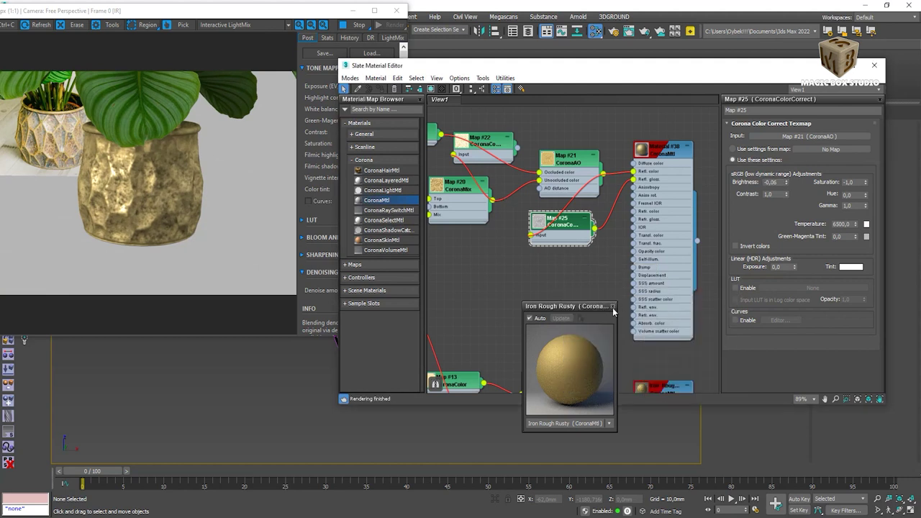
Close the Slate editor and preview Iron Rough Rusty in the Corona material library.
click(612, 306)
click(873, 65)
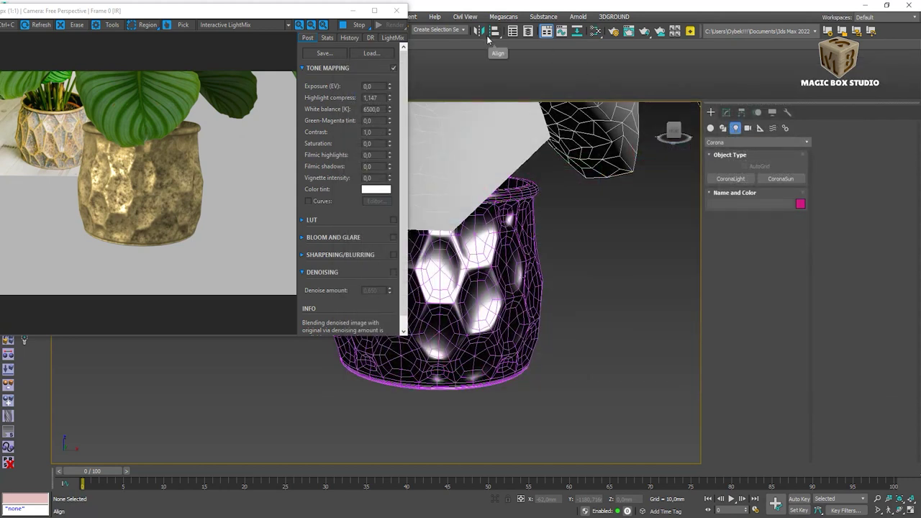
drag(330, 21, 672, 114)
click(27, 252)
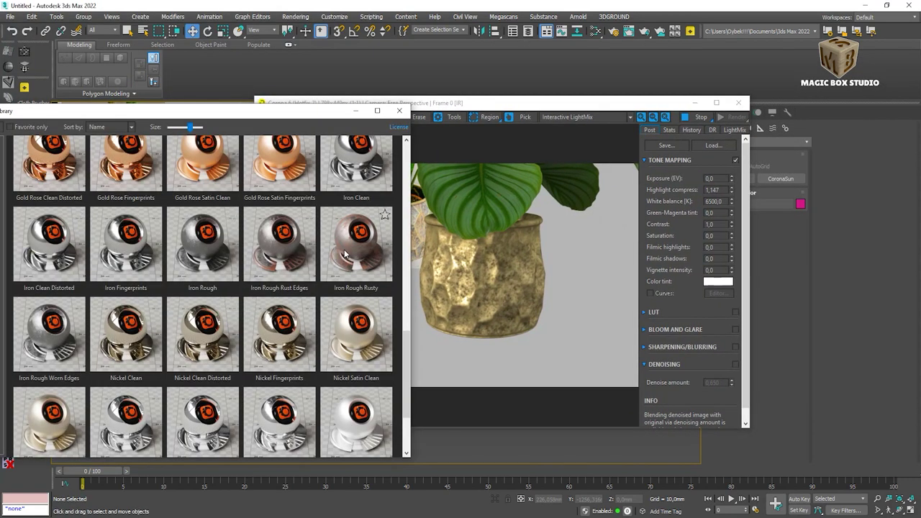
click(339, 252)
click(845, 8)
Browse the Ceramics category of the Corona material library.
scroll(320, 215, up, 2)
scroll(320, 214, up, 2)
scroll(321, 214, up, 1)
scroll(367, 187, down, 2)
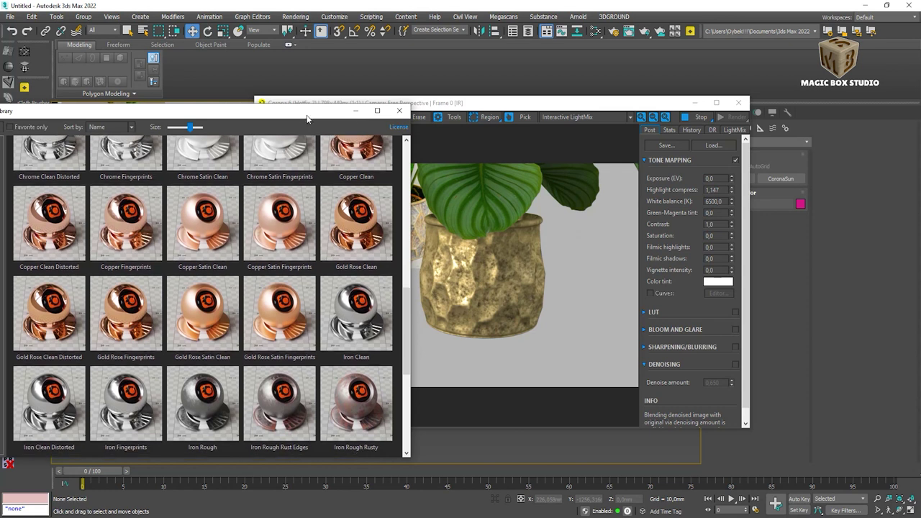
scroll(388, 191, down, 1)
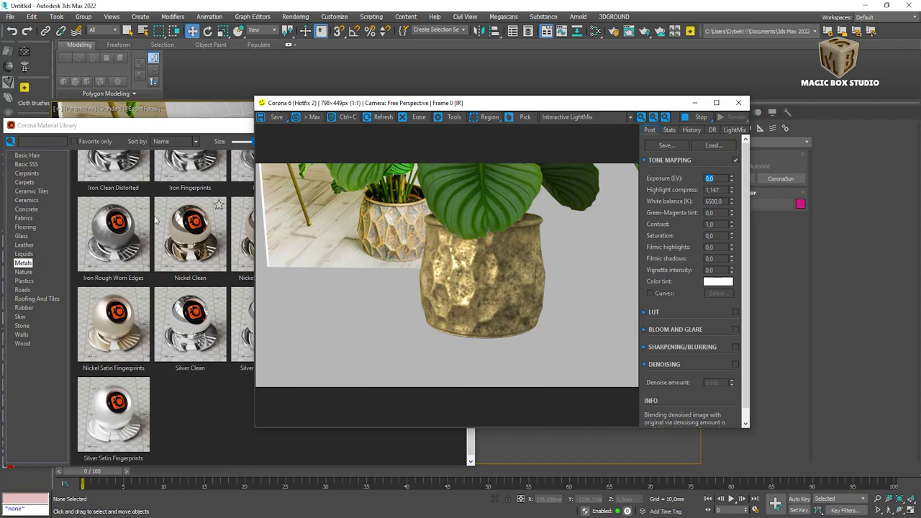
click(177, 128)
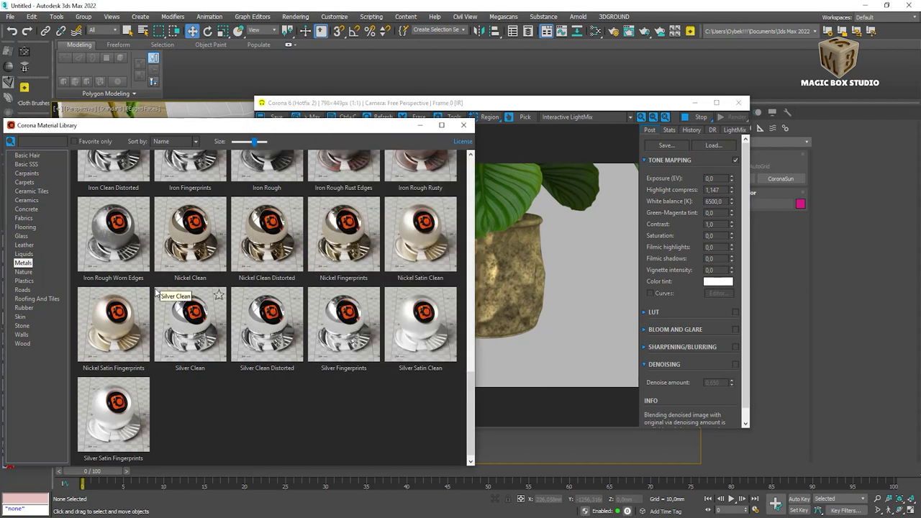
click(26, 200)
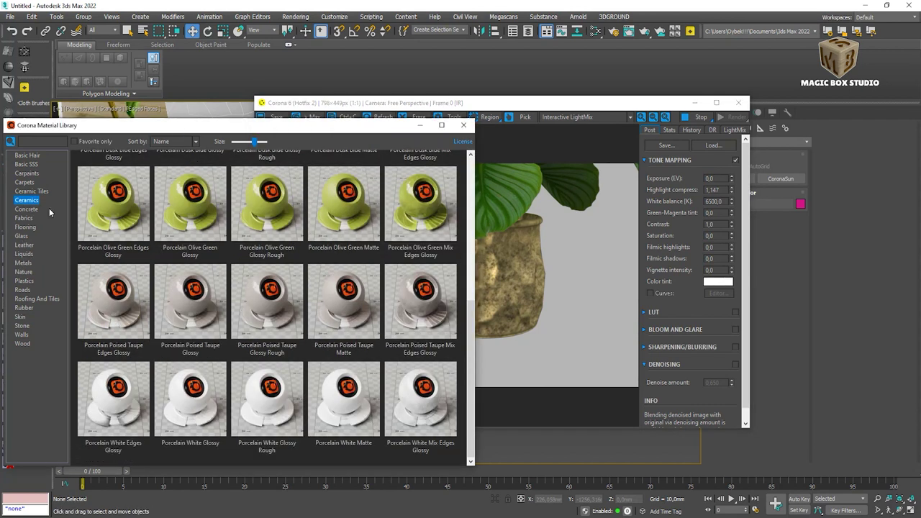
scroll(328, 344, up, 3)
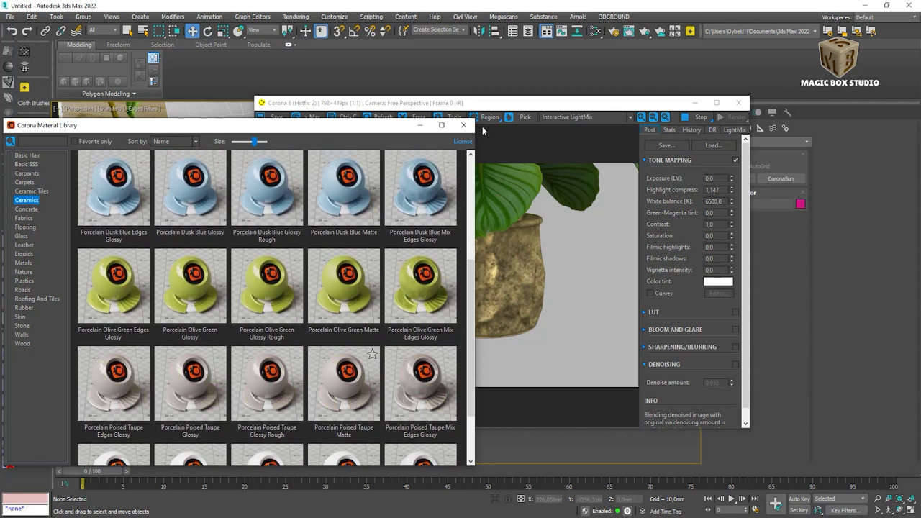
click(463, 125)
Preview the Porcelain Olive Green Mix Edges Glossy material.
click(24, 277)
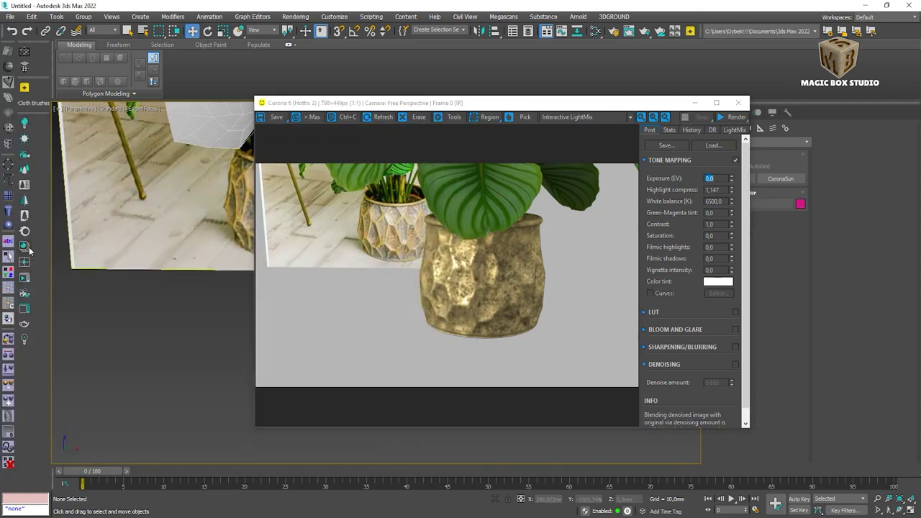
scroll(261, 350, up, 3)
scroll(261, 348, down, 2)
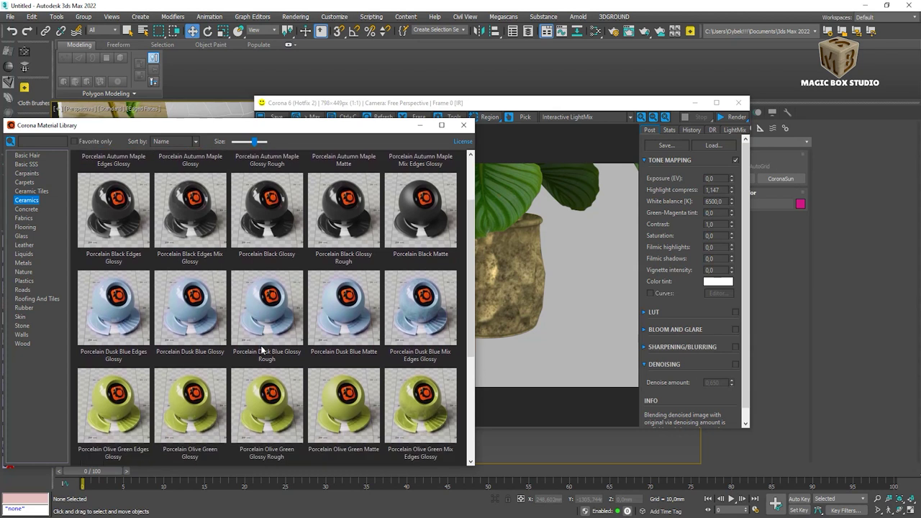
scroll(261, 346, down, 2)
scroll(324, 342, down, 1)
scroll(411, 304, down, 1)
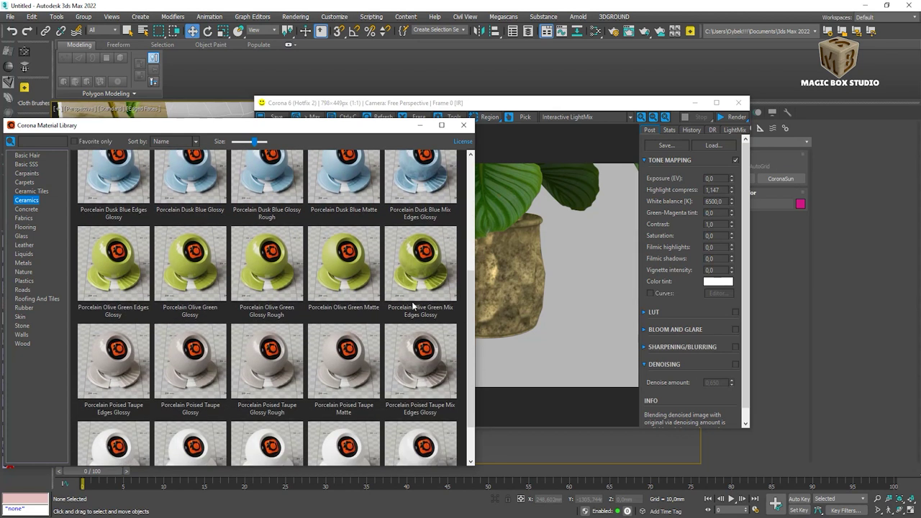
click(412, 273)
click(909, 9)
Assign Porcelain Olive Green Mix Edges Glossy to the selected pot and check the render.
right_click(410, 265)
click(440, 293)
click(421, 125)
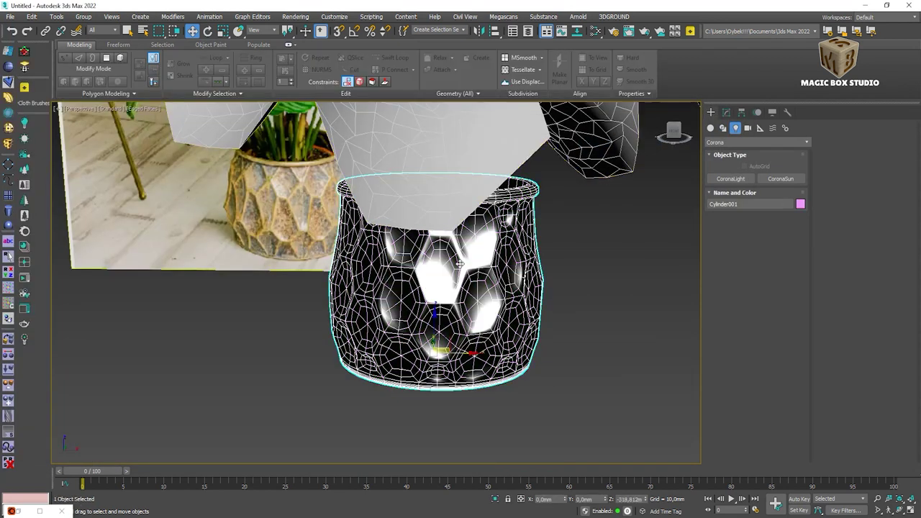
click(27, 278)
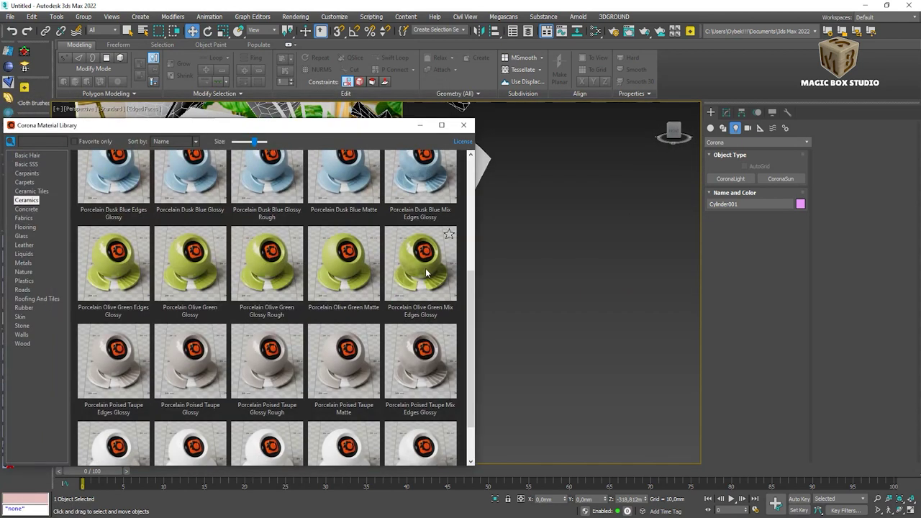
right_click(426, 273)
click(478, 294)
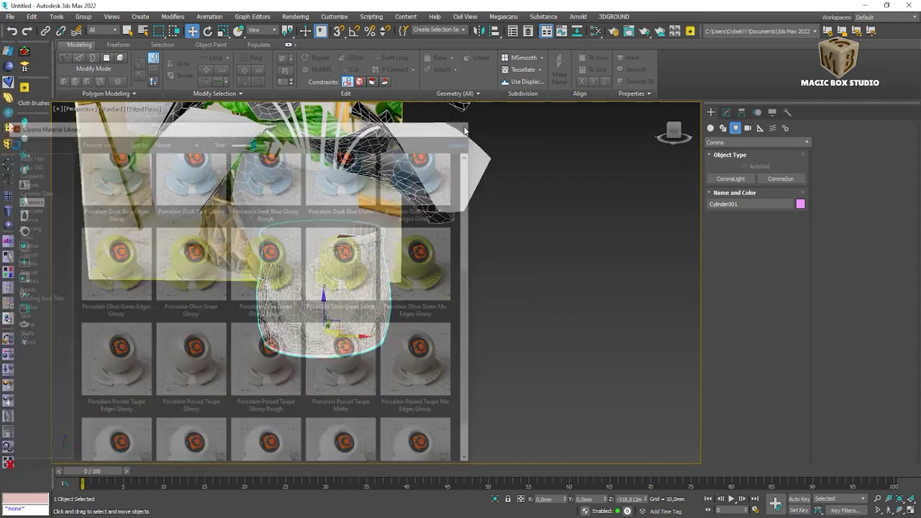
click(31, 284)
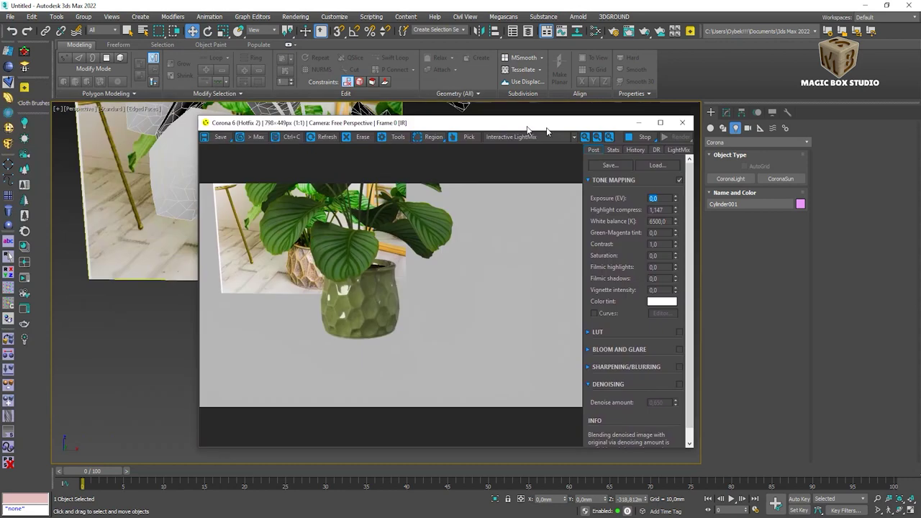
Change the porcelain pot's solid colour map to pale beige (211, 195, 161).
key(m)
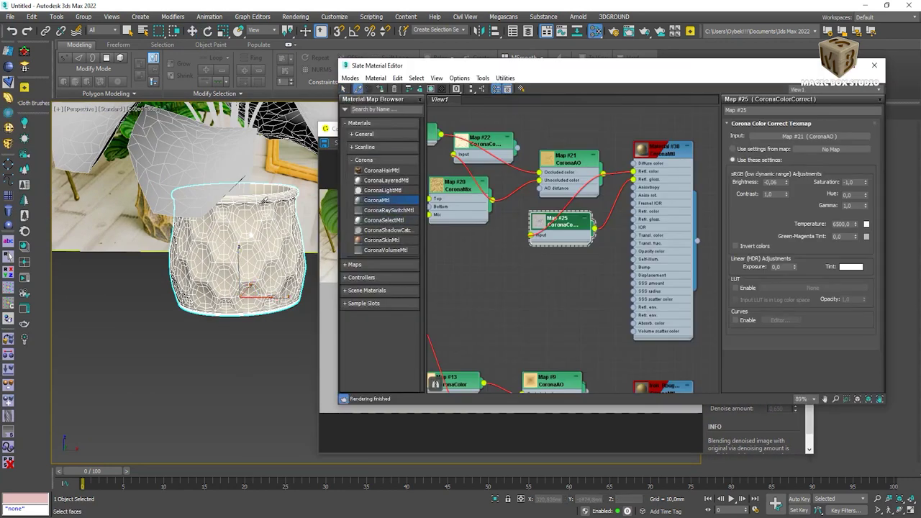
scroll(600, 178, down, 2)
scroll(601, 178, up, 2)
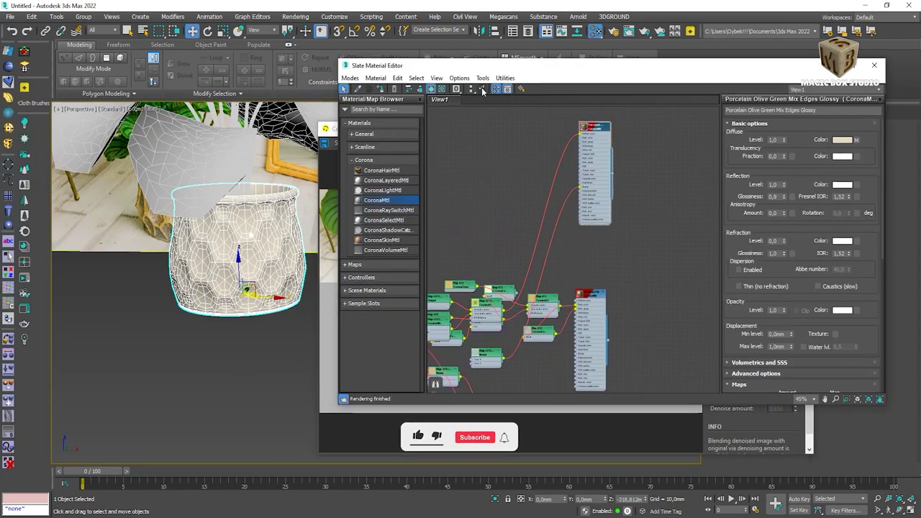
middle_drag(590, 171, 597, 216)
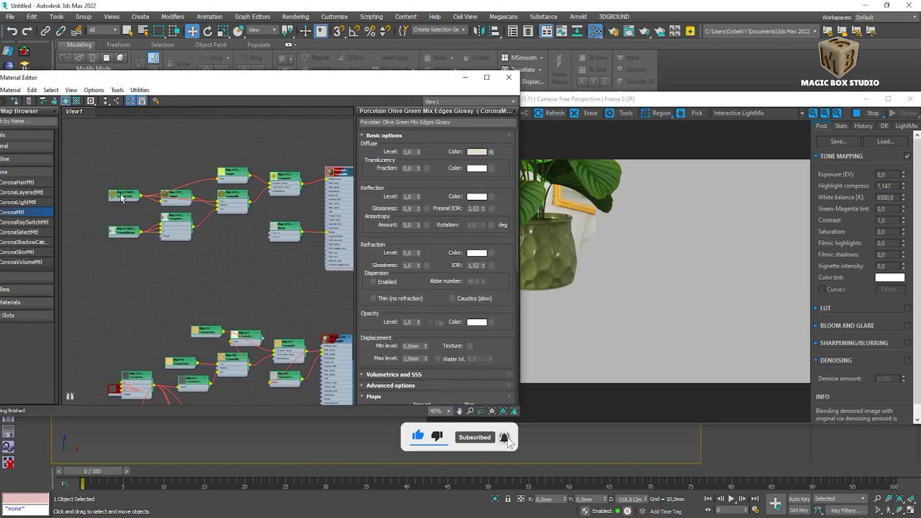
mouse_move(248, 94)
mouse_down()
mouse_move(229, 88)
mouse_move(229, 58)
mouse_up()
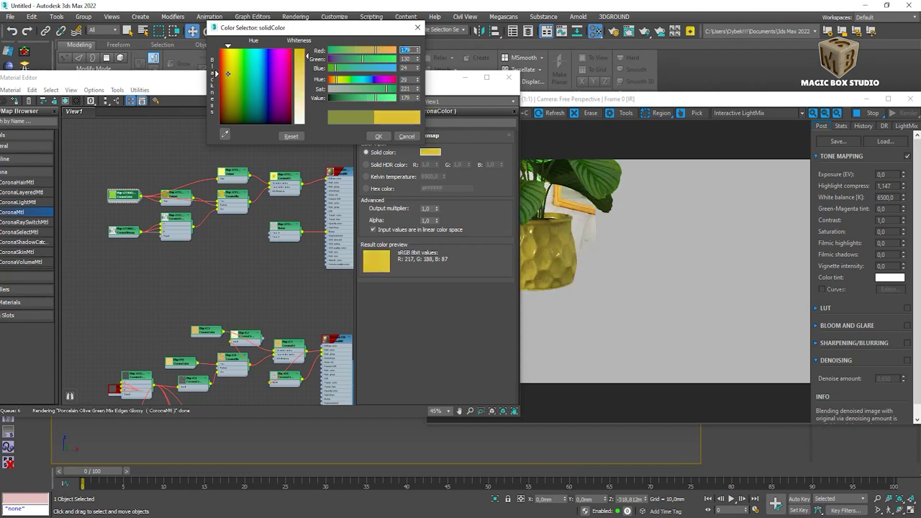
click(378, 136)
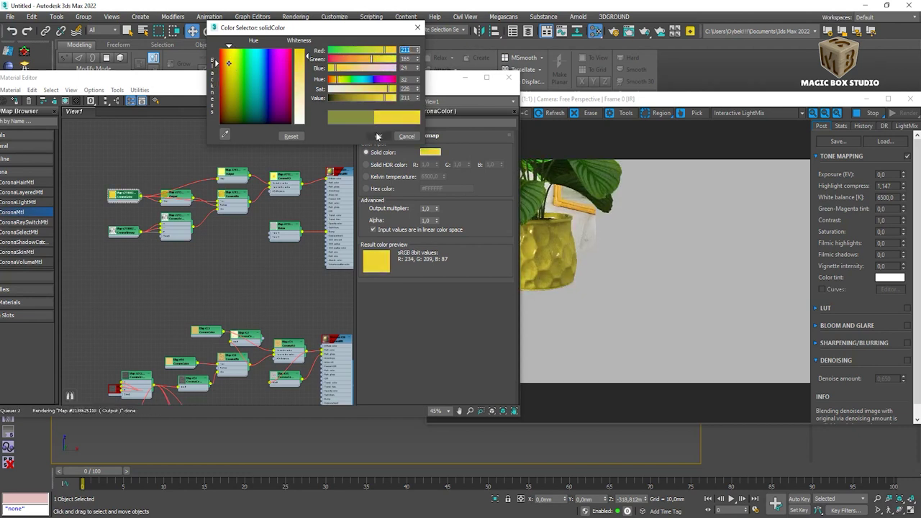
click(509, 77)
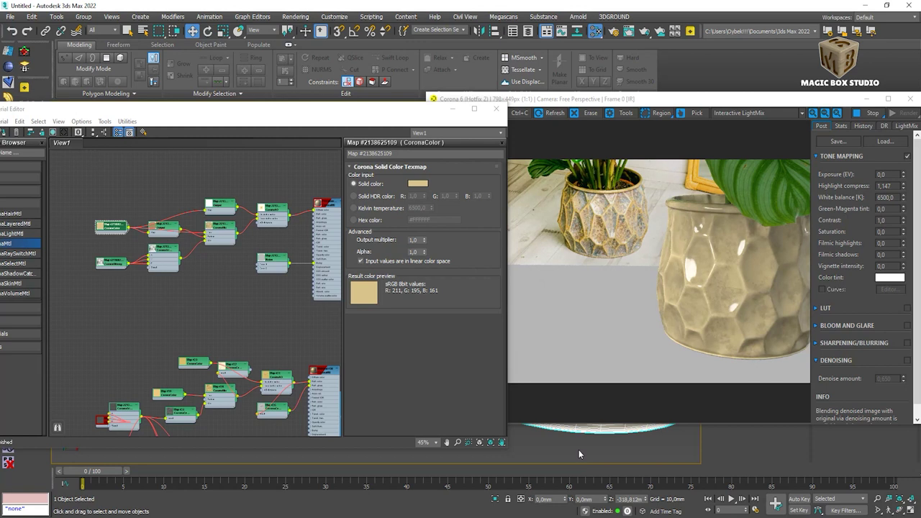
Lower the porcelain pot material's reflection glossiness to 0,5.
scroll(284, 224, up, 3)
click(301, 205)
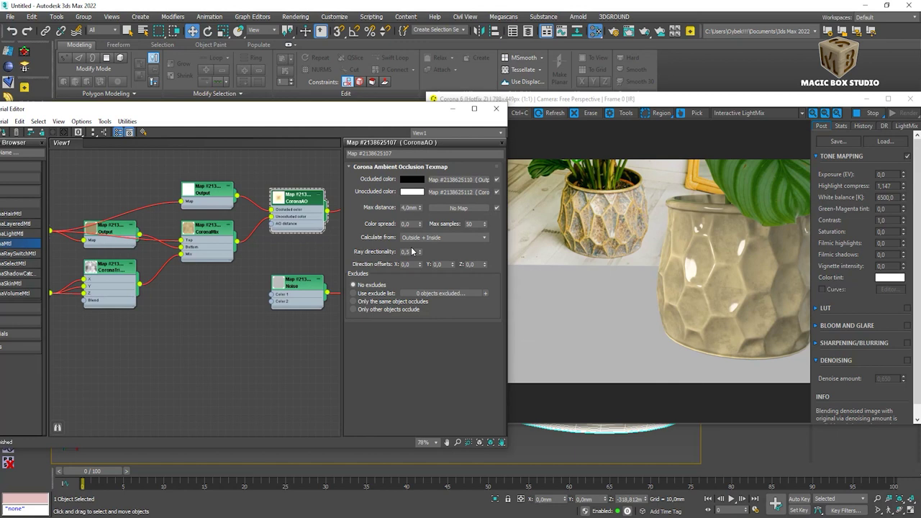
click(216, 241)
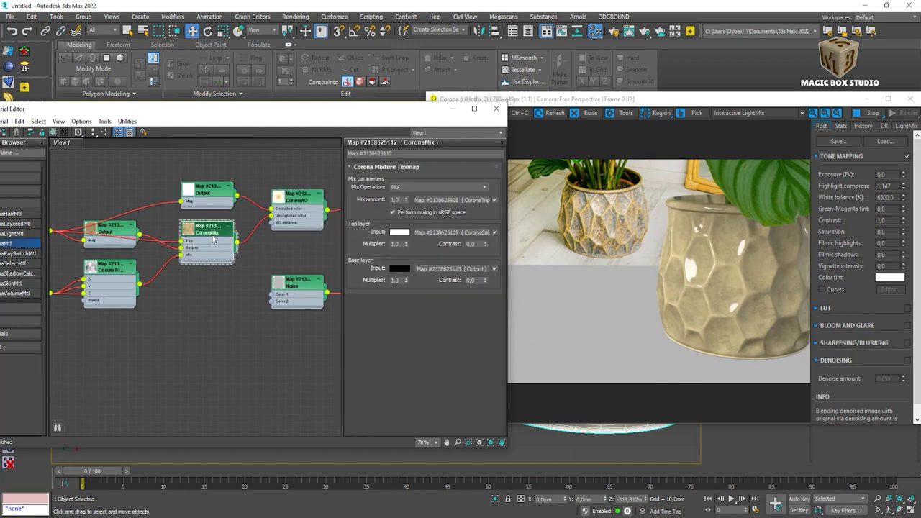
middle_drag(324, 236, 188, 230)
click(258, 215)
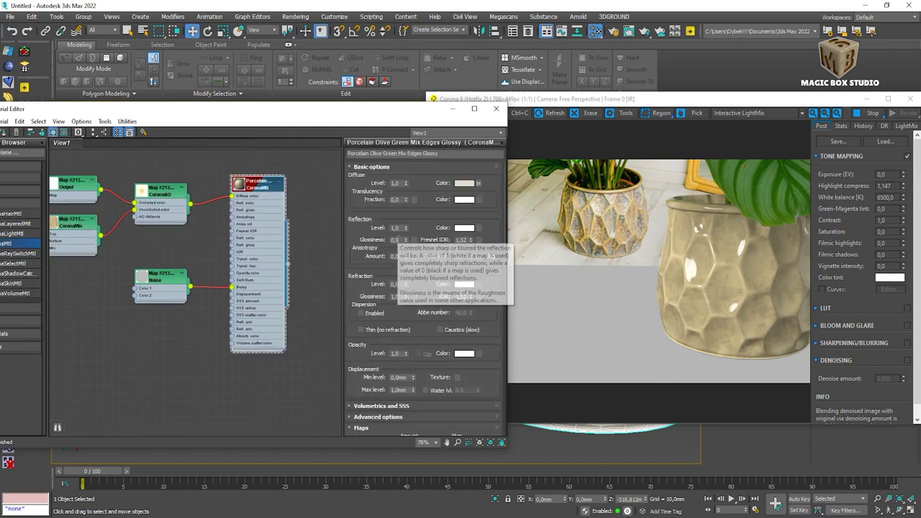
text(5)
key(Return)
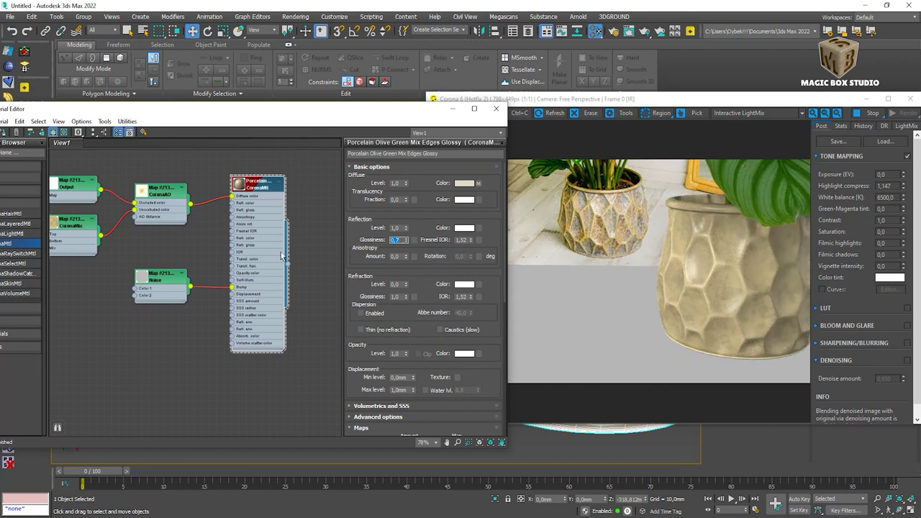
Select the porcelain material's bump amount in the Maps rollout for editing.
click(164, 290)
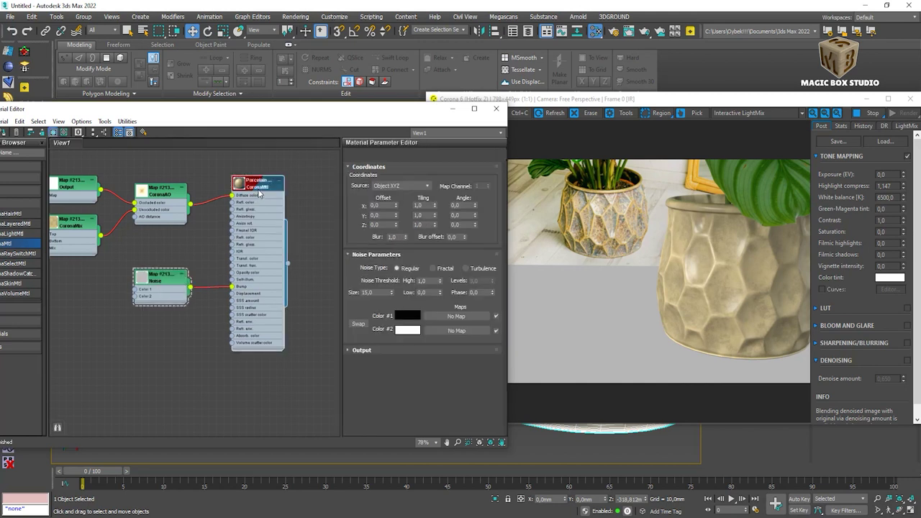
double_click(259, 192)
scroll(376, 321, down, 5)
double_click(407, 394)
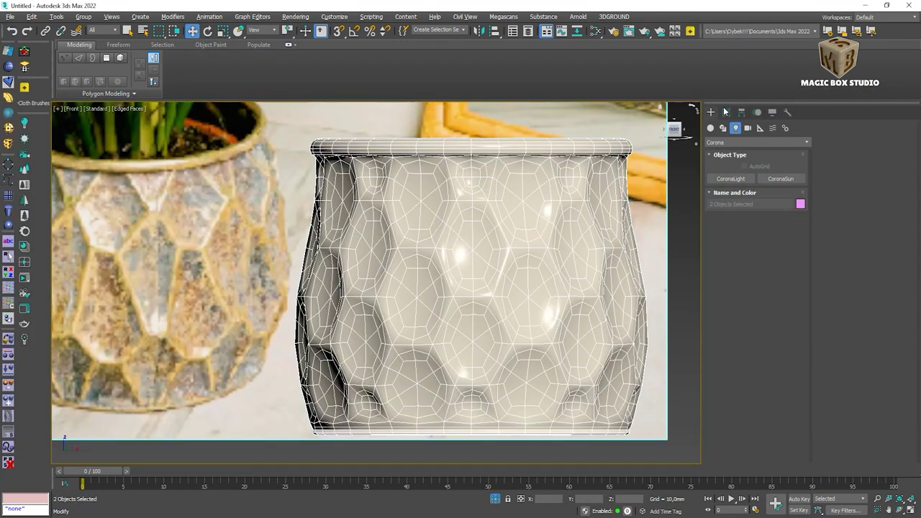
Add an FFD 4x4x4 modifier to the pot on its own.
click(725, 112)
click(741, 139)
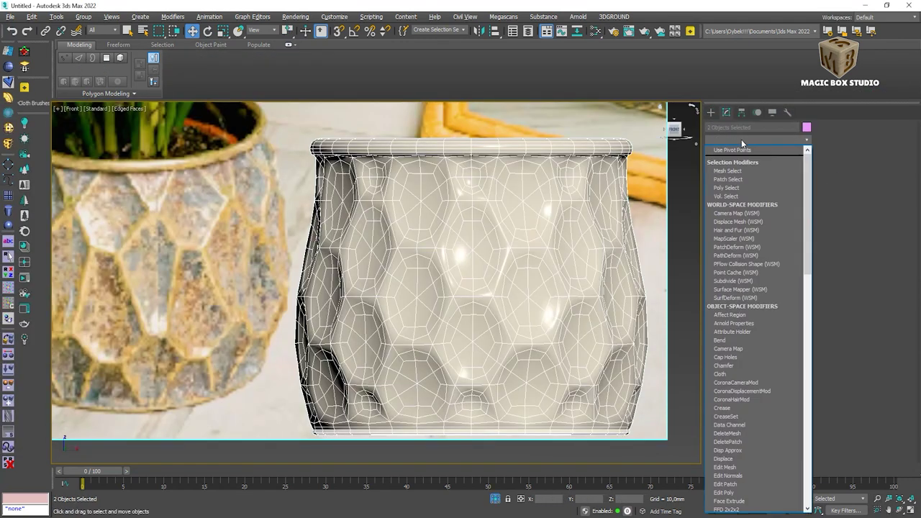
click(741, 139)
click(467, 288)
click(751, 141)
click(752, 141)
click(751, 141)
key(f)
key(f)
key(f)
key(Return)
Scale the upper and lower-middle lattice rows outward to 114.6% and 111.5%.
drag(653, 266, 654, 266)
key(F12)
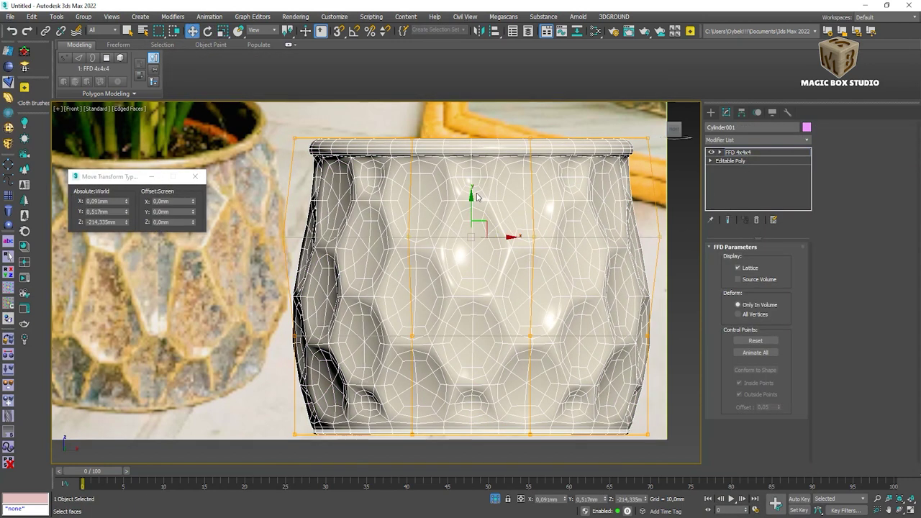
key(r)
drag(193, 202, 179, 128)
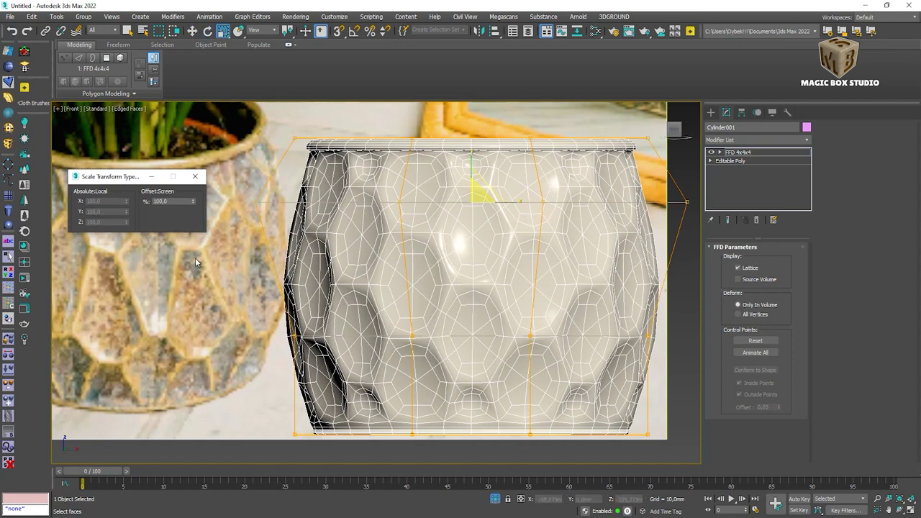
drag(227, 295, 690, 360)
drag(193, 202, 187, 142)
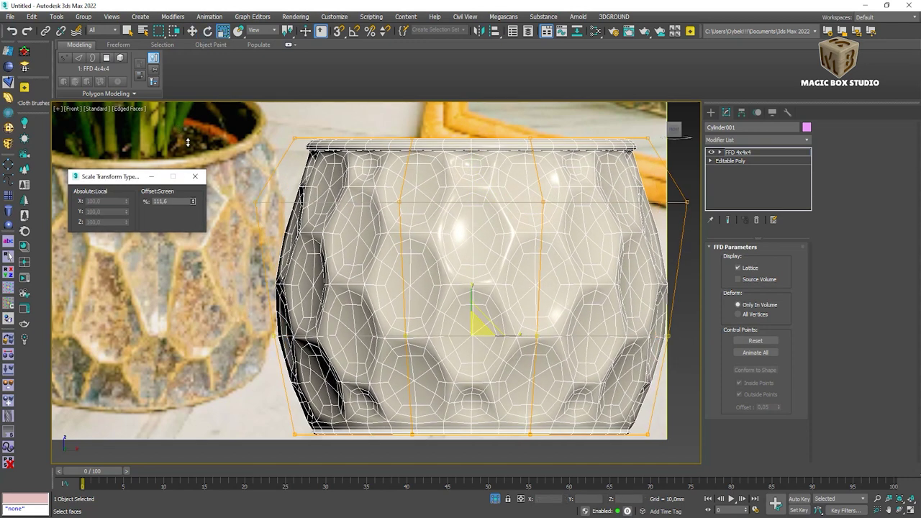
Scale two further control-point groups inward, narrowing the pot to 92.9%.
scroll(235, 143, down, 2)
drag(280, 118, 533, 354)
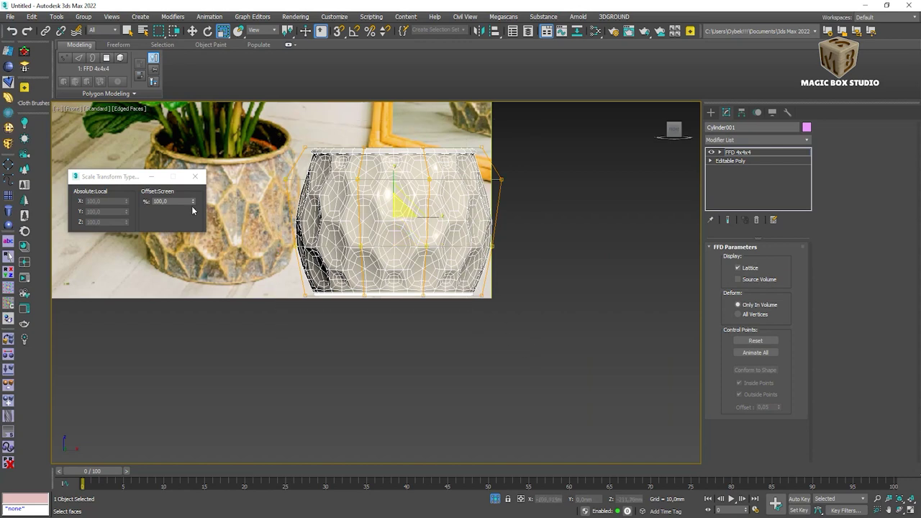
drag(193, 210, 198, 229)
drag(257, 126, 529, 157)
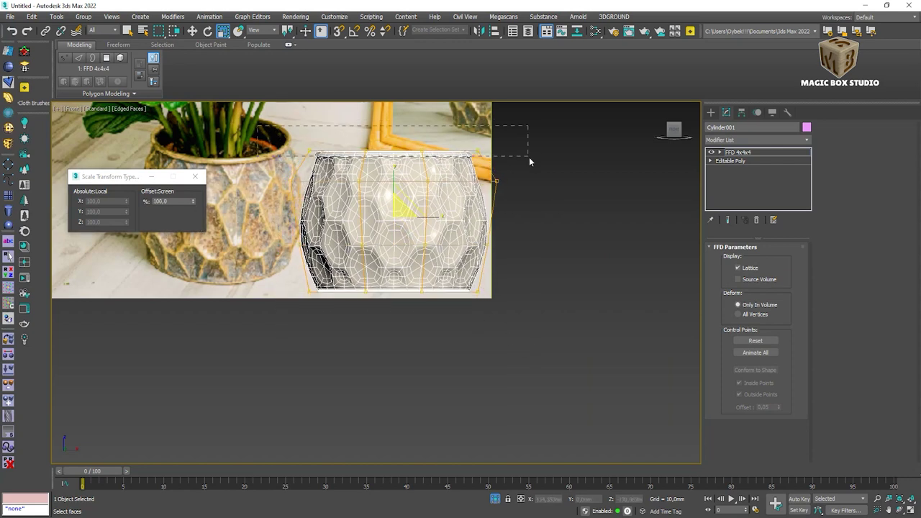
drag(193, 204, 192, 237)
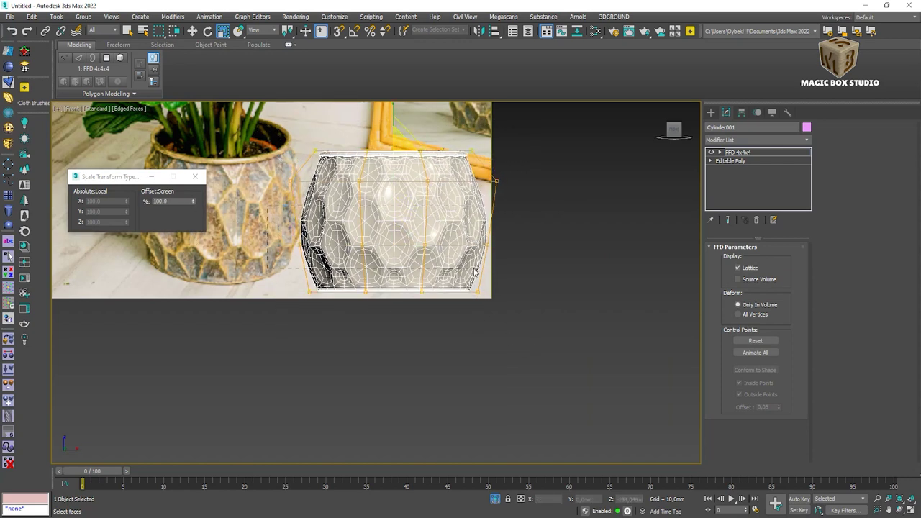
key(w)
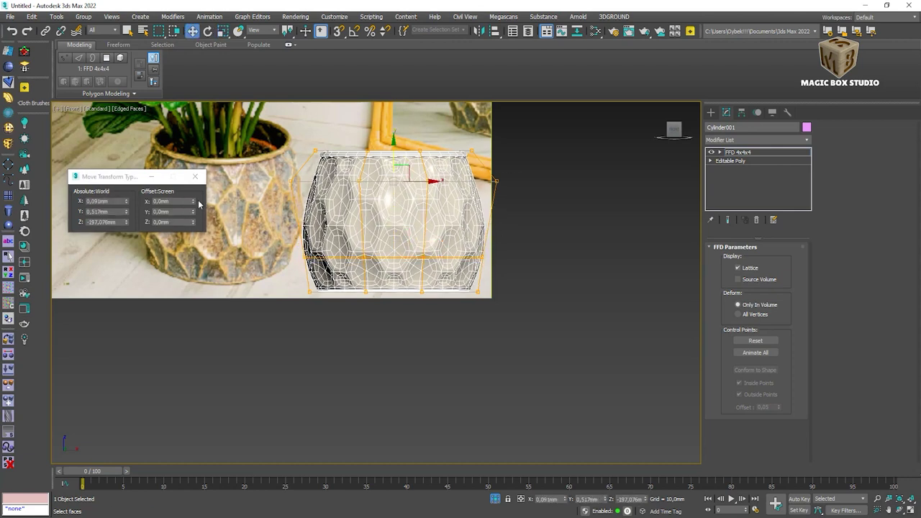
key(r)
right_click(323, 193)
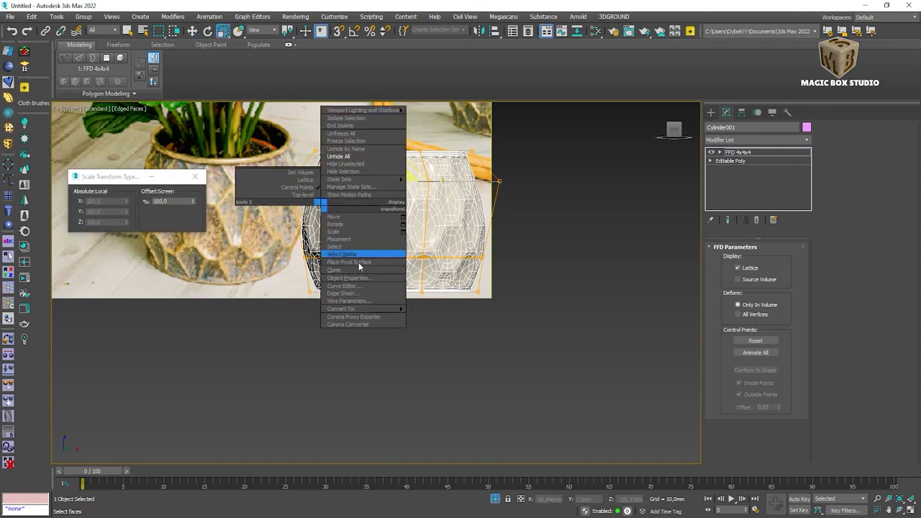
Collapse the FFD into the pot mesh and uniformly scale the pot to about 96%.
click(413, 309)
click(787, 112)
scroll(370, 221, up, 3)
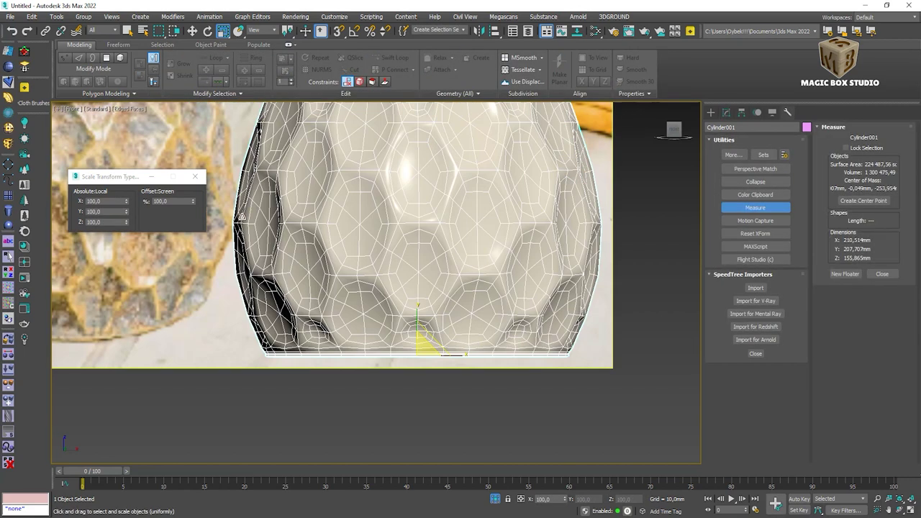
mouse_move(190, 381)
mouse_down()
mouse_move(188, 401)
mouse_move(190, 382)
mouse_up()
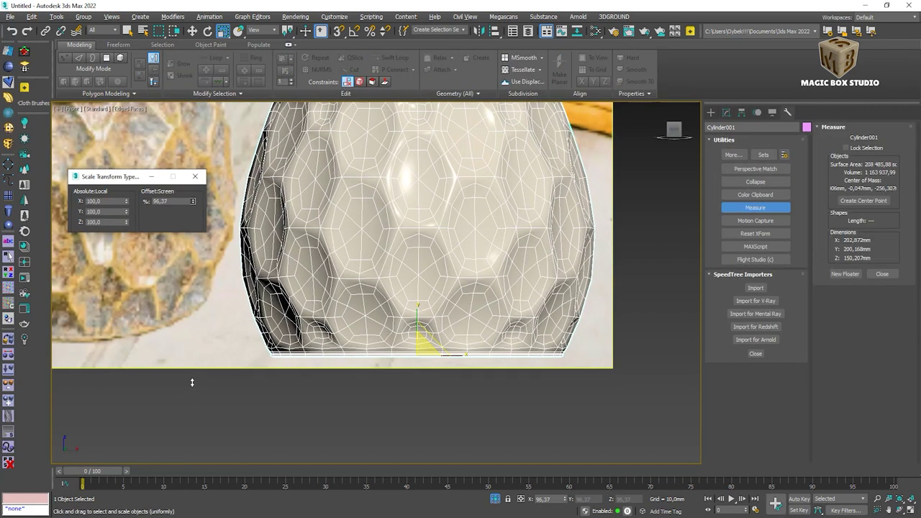
scroll(453, 216, down, 3)
scroll(349, 194, up, 3)
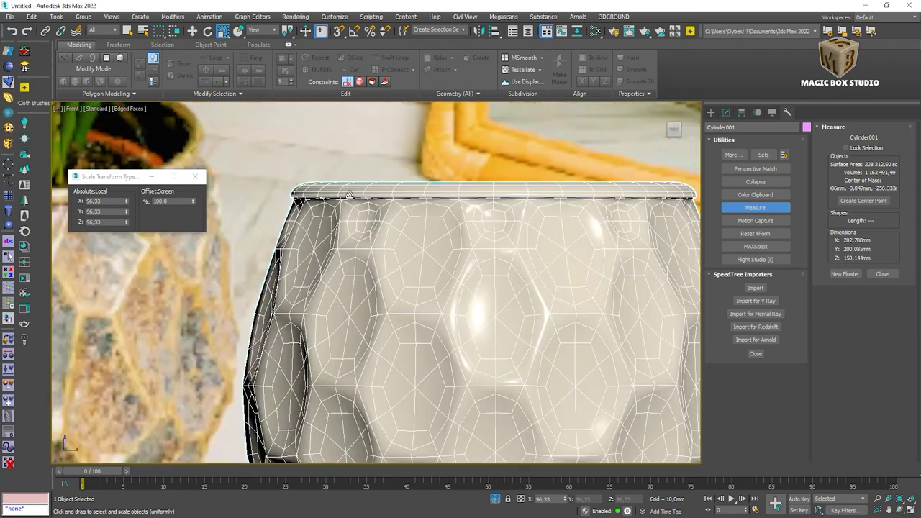
Orbit around the pot in perspective with edged faces on to inspect the rim.
alt+middle_drag(446, 268, 433, 278)
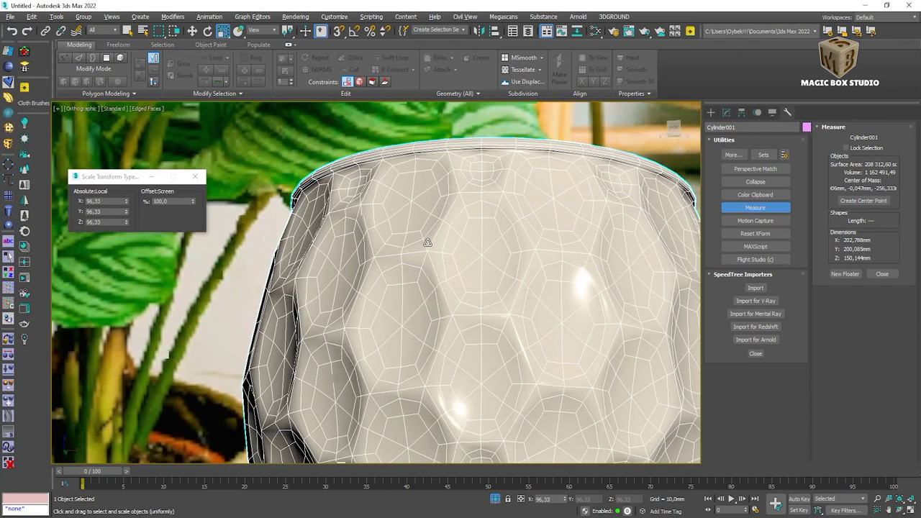
scroll(434, 279, down, 3)
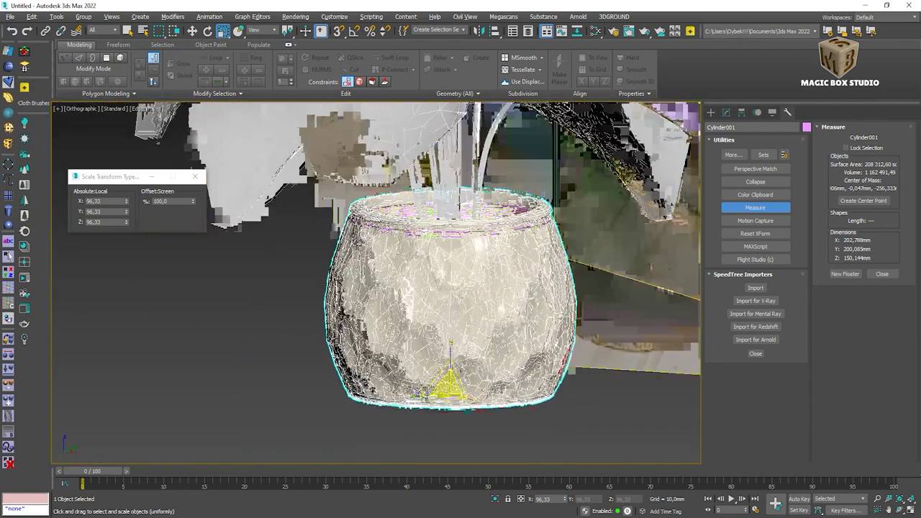
alt+middle_drag(433, 279, 435, 246)
key(p)
scroll(434, 246, down, 3)
key(w)
scroll(432, 360, up, 5)
scroll(432, 352, up, 2)
scroll(432, 351, down, 2)
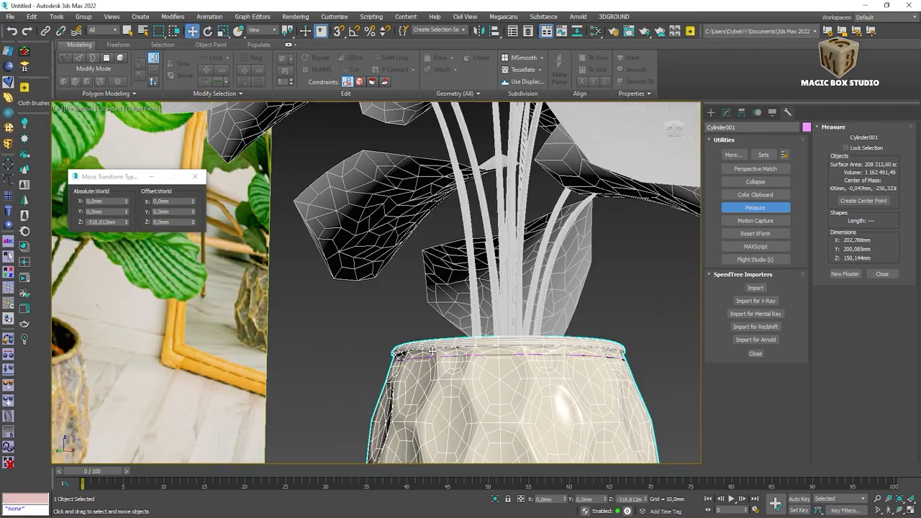
scroll(433, 351, down, 3)
alt+middle_drag(432, 352, 428, 344)
scroll(428, 344, up, 2)
scroll(419, 333, down, 4)
scroll(418, 302, up, 3)
scroll(415, 243, down, 2)
scroll(415, 261, up, 4)
key(F4)
scroll(416, 218, down, 1)
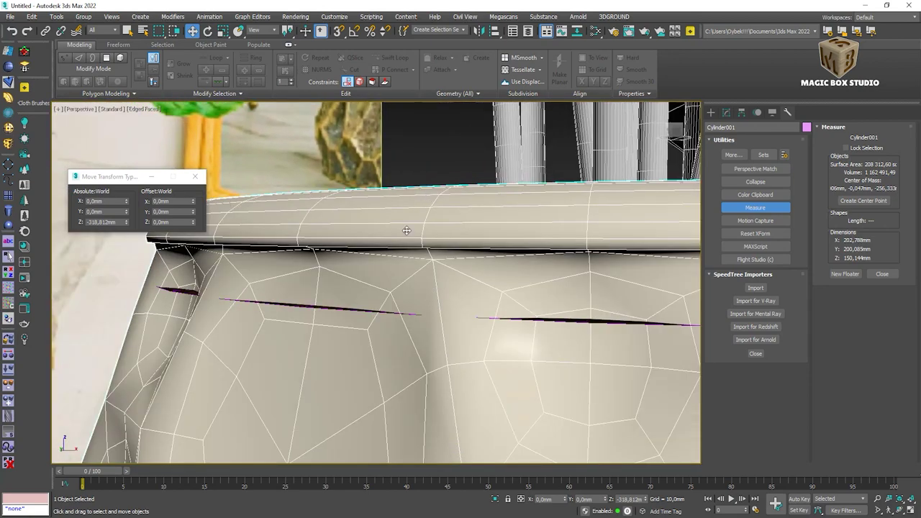
scroll(348, 284, down, 2)
alt+middle_drag(348, 284, 324, 216)
Select the soil disc for scaling and check it from low and top-down angles.
click(360, 303)
key(r)
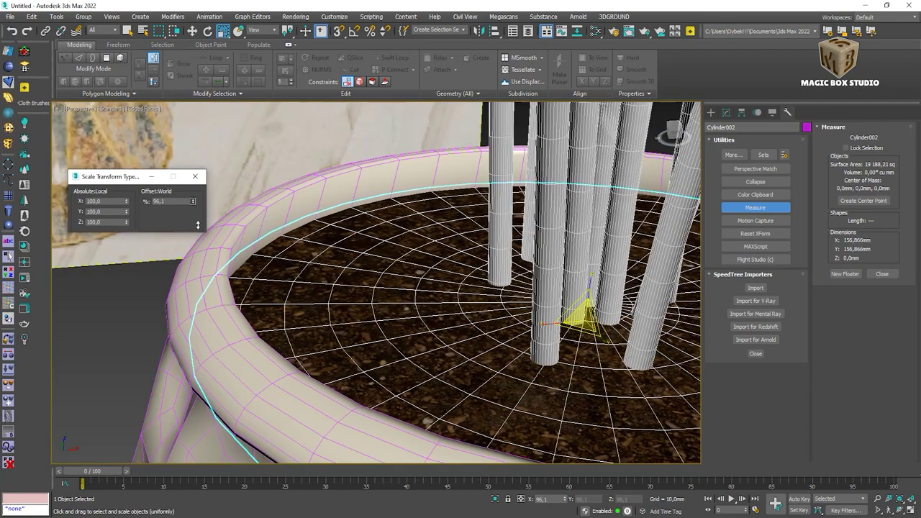
alt+middle_drag(205, 238, 431, 288)
scroll(468, 280, down, 3)
scroll(489, 274, down, 3)
scroll(498, 268, down, 2)
mouse_move(496, 270)
alt+middle_down()
mouse_move(432, 289)
mouse_move(510, 280)
alt+middle_up()
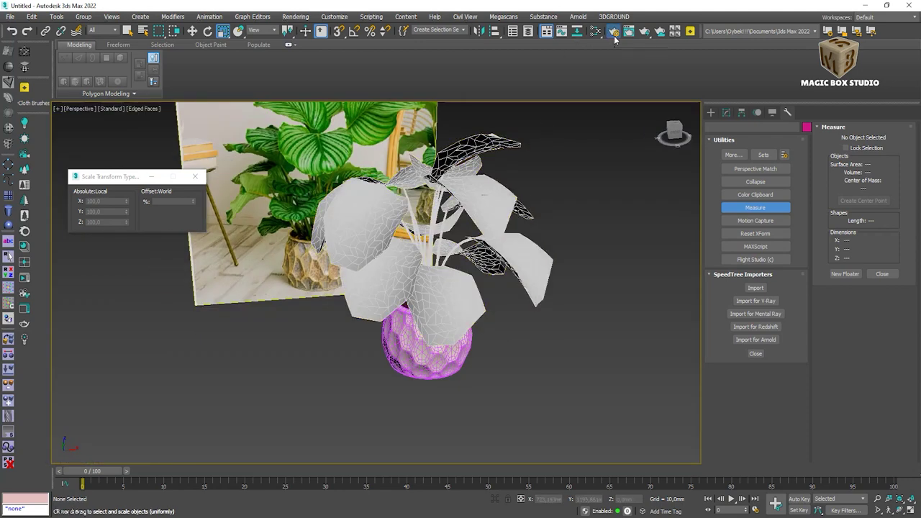
Launch Corona interactive rendering from Render Setup and shift the plant left in view.
click(613, 31)
click(706, 177)
click(669, 206)
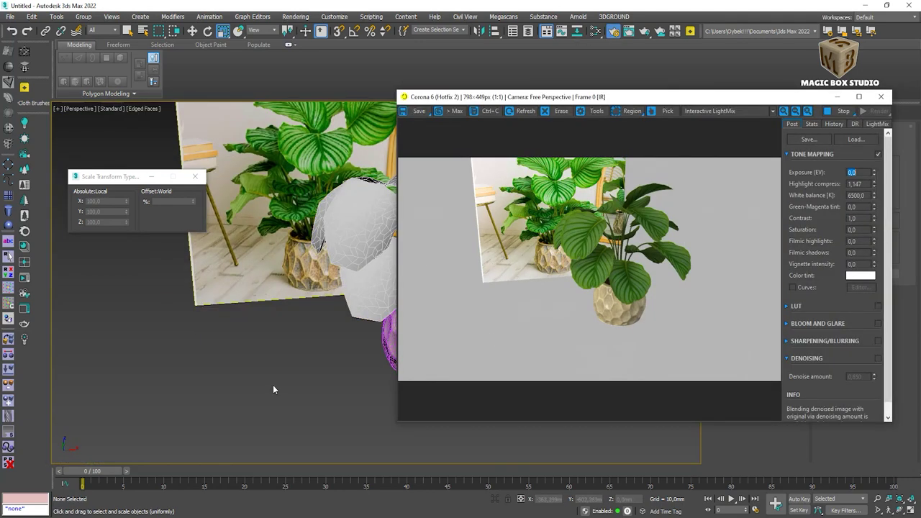
middle_drag(273, 385, 248, 364)
scroll(268, 372, up, 5)
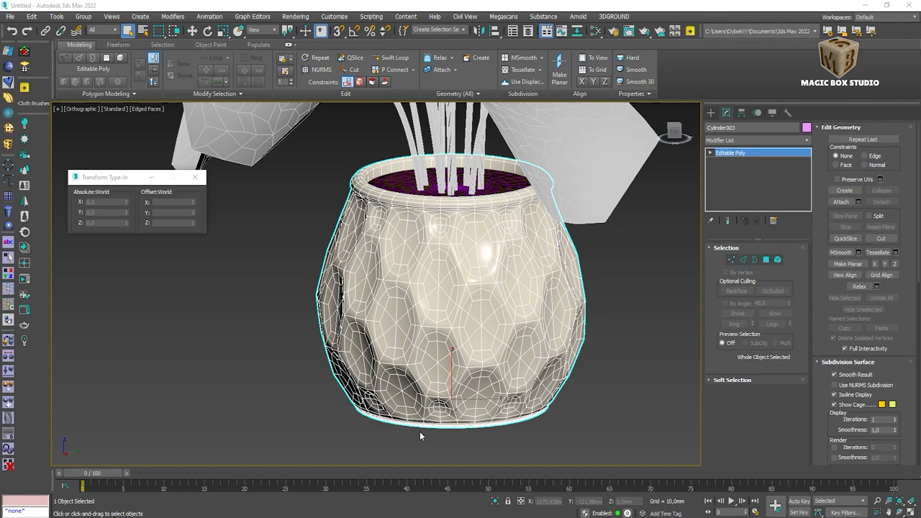
Restart interactive rendering of the current view and zoom in on the pot.
click(613, 30)
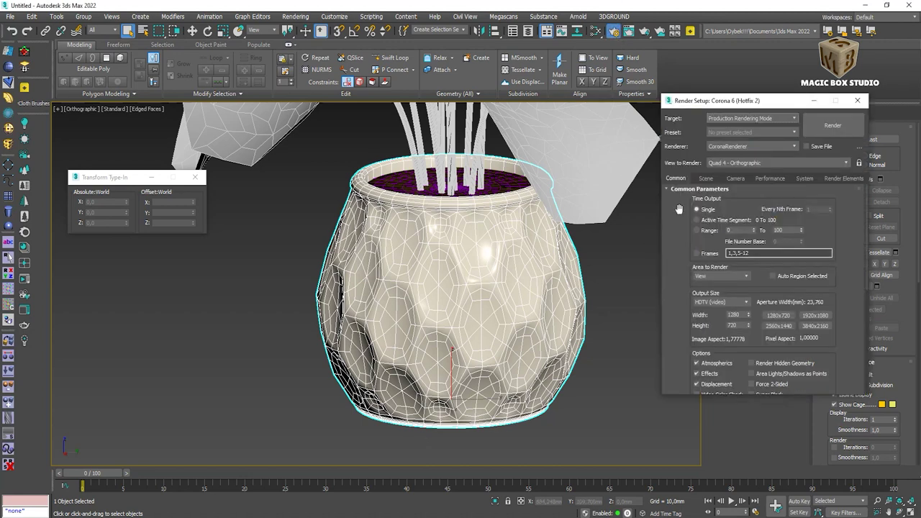
click(705, 178)
click(811, 204)
middle_drag(385, 291, 300, 322)
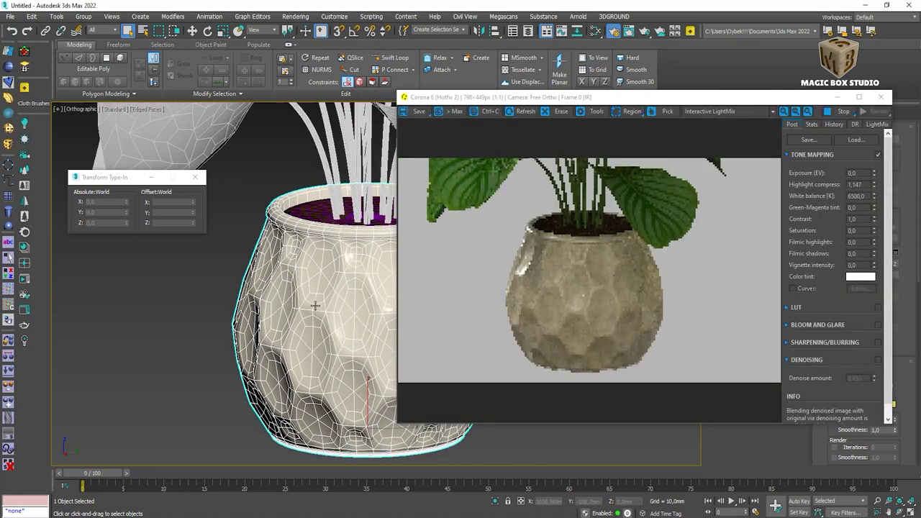
scroll(301, 321, up, 2)
scroll(343, 206, up, 5)
Lower the plant and soil into the pot, then raise the plant by 6,513 mm.
key(w)
key(z)
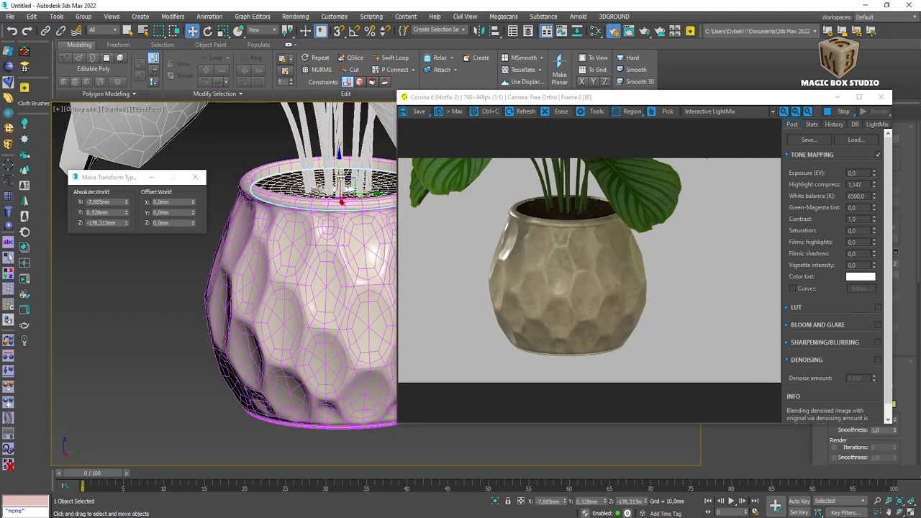
scroll(338, 175, up, 2)
ctrl+click(331, 164)
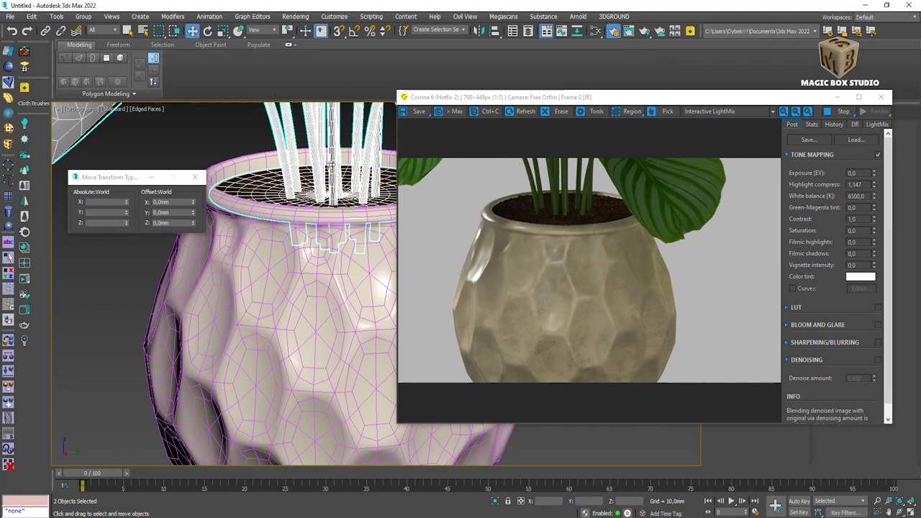
drag(332, 164, 332, 221)
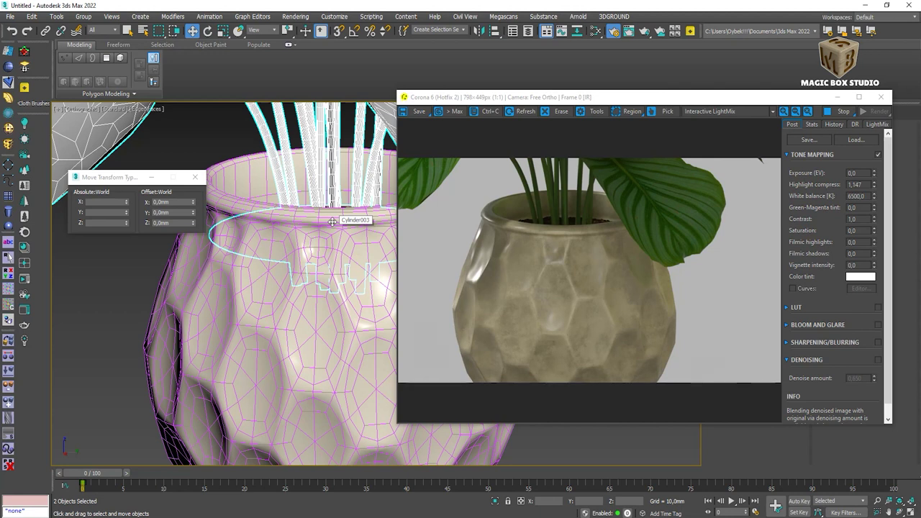
drag(193, 223, 202, 212)
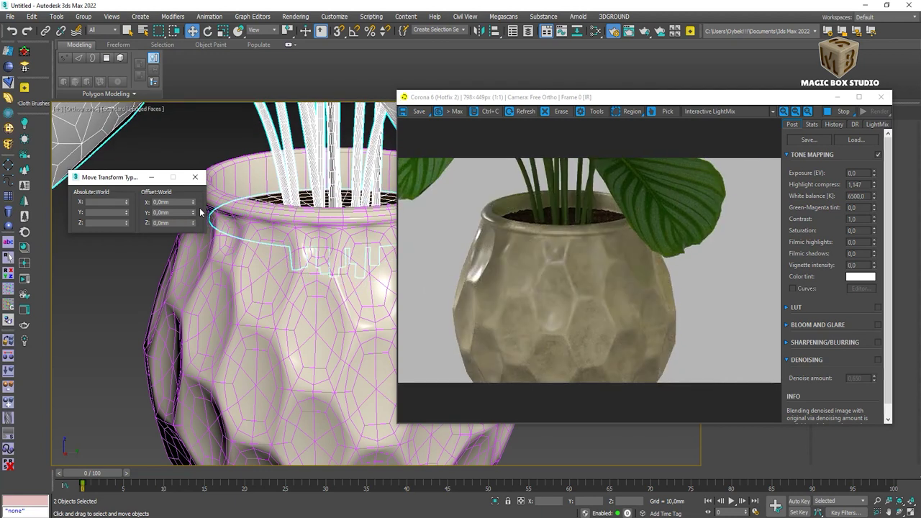
View the pot in the Front viewport with the reference photo, zoomed on its base, render window aside.
mouse_move(360, 273)
alt+middle_down()
mouse_move(347, 286)
mouse_move(527, 239)
mouse_move(346, 281)
alt+middle_up()
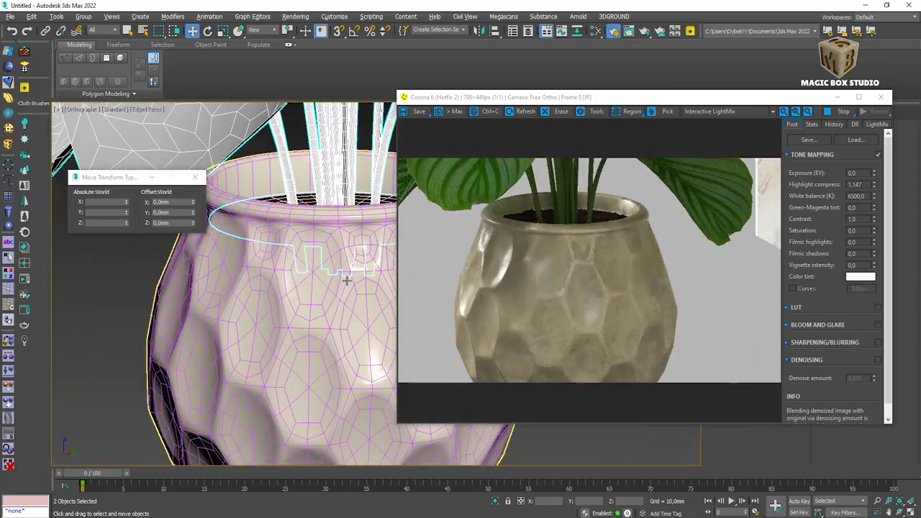
alt+middle_drag(347, 280, 339, 232)
key(f)
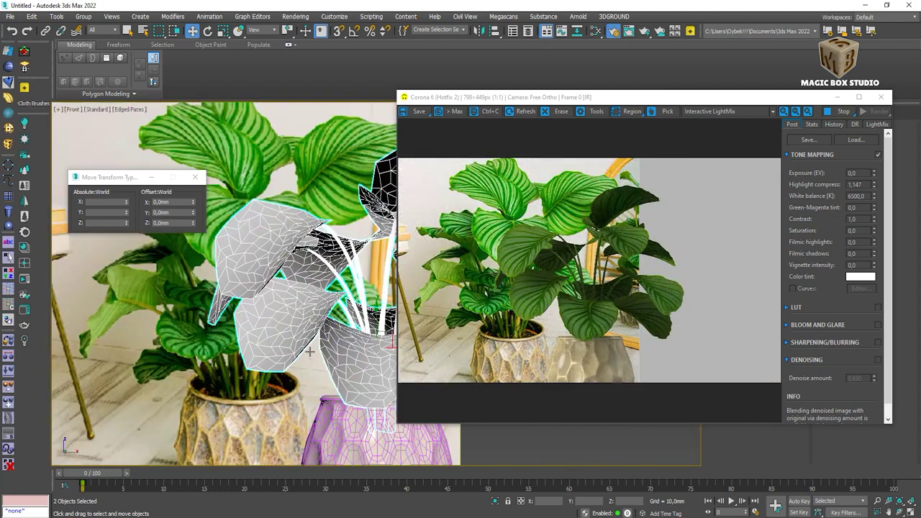
scroll(309, 352, up, 3)
scroll(364, 355, up, 2)
scroll(364, 355, up, 3)
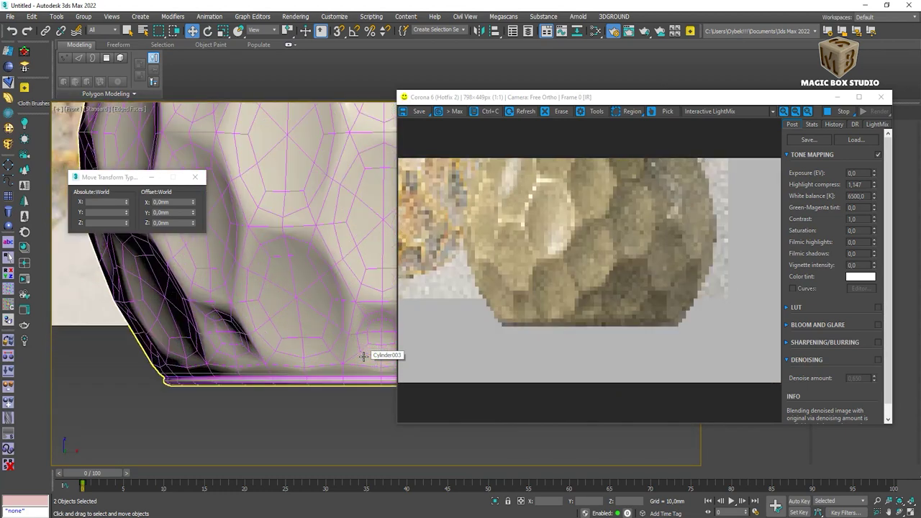
scroll(342, 255, up, 2)
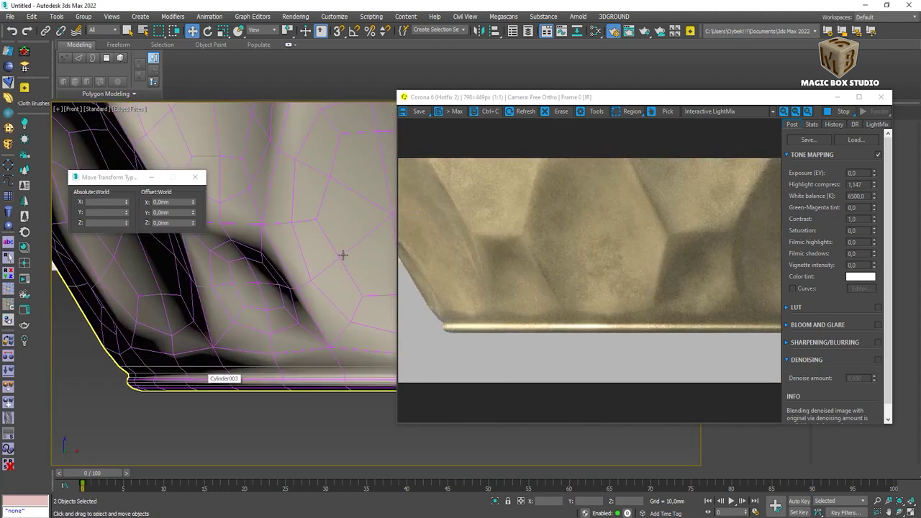
drag(483, 100, 522, 283)
click(855, 103)
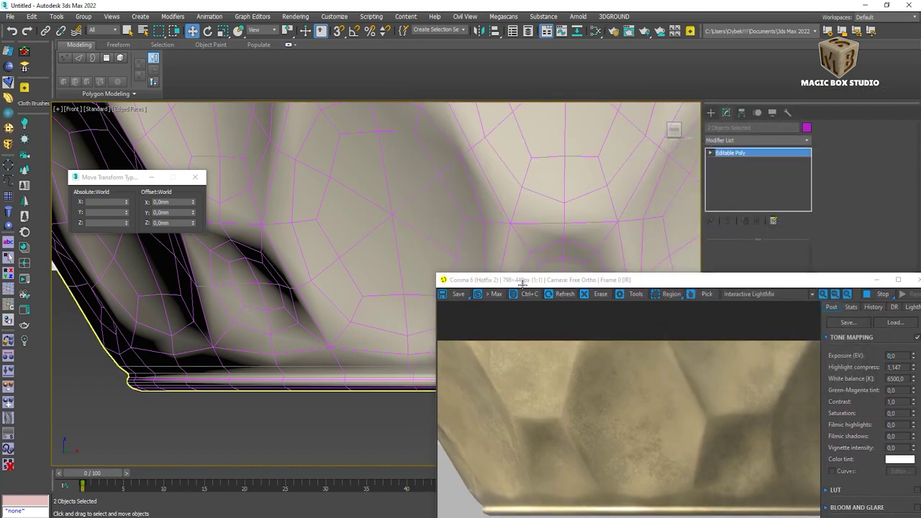
Select the gold planter's bottom edge loop in Edge mode.
click(338, 331)
key(2)
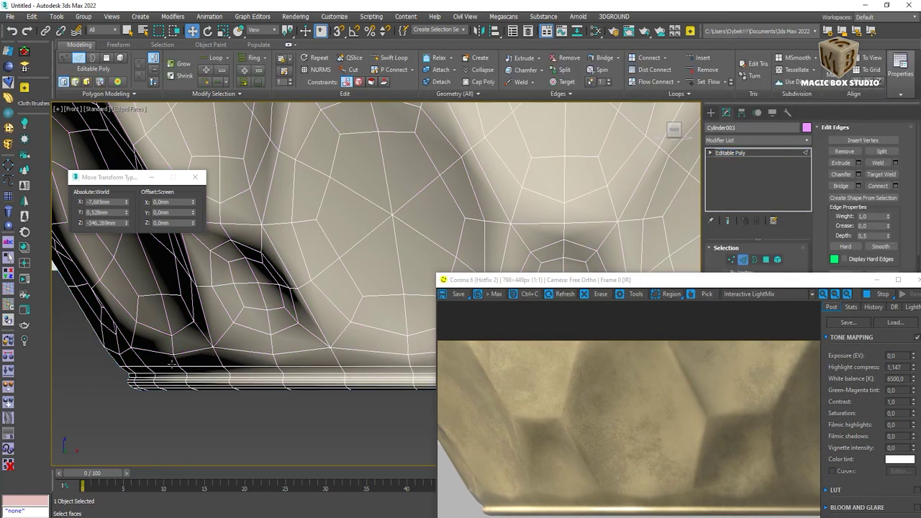
scroll(172, 363, up, 1)
scroll(171, 364, up, 1)
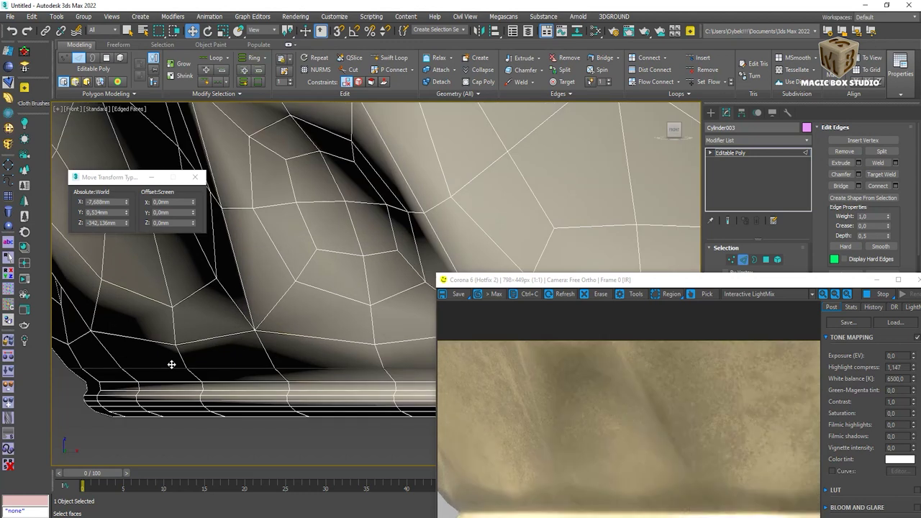
click(170, 368)
scroll(171, 370, down, 1)
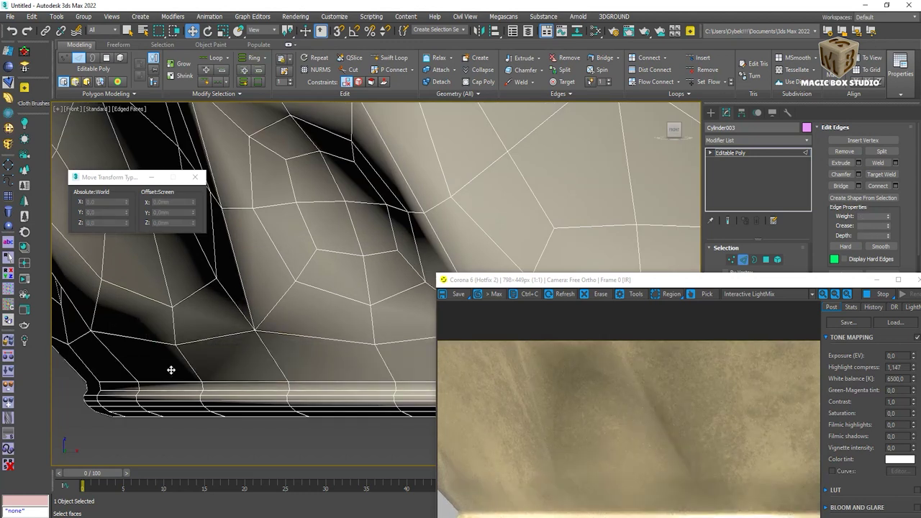
scroll(180, 367, down, 1)
click(188, 366)
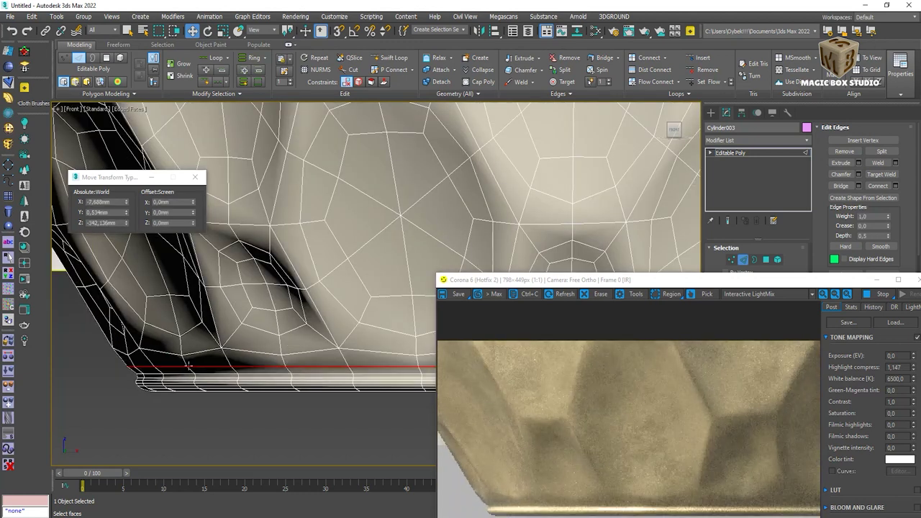
click(193, 363)
double_click(193, 363)
Frame the whole scene, close the Corona render window and pan to reveal the sun.
scroll(193, 363, down, 3)
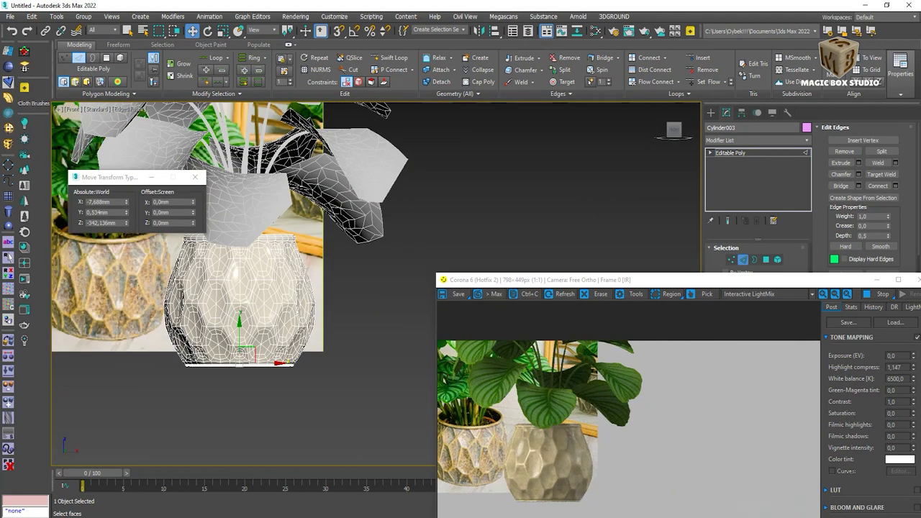
middle_drag(192, 363, 243, 450)
drag(857, 279, 765, 108)
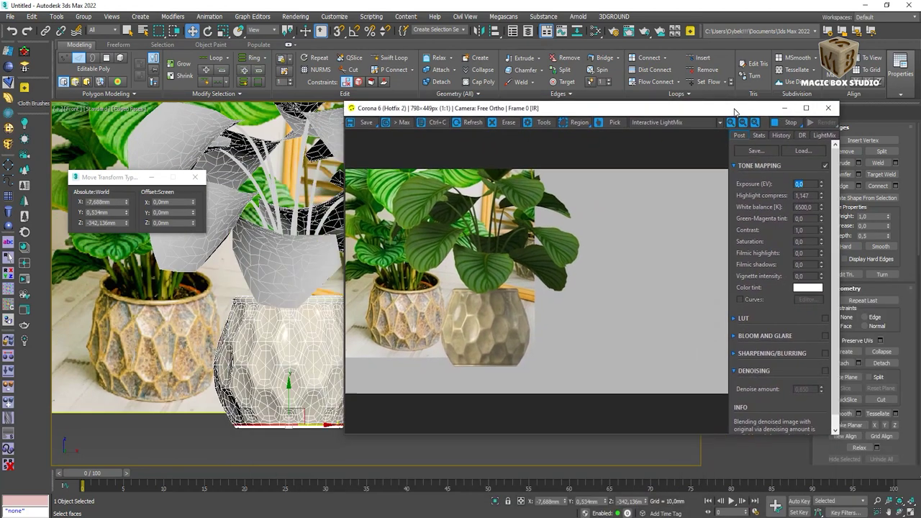
click(826, 110)
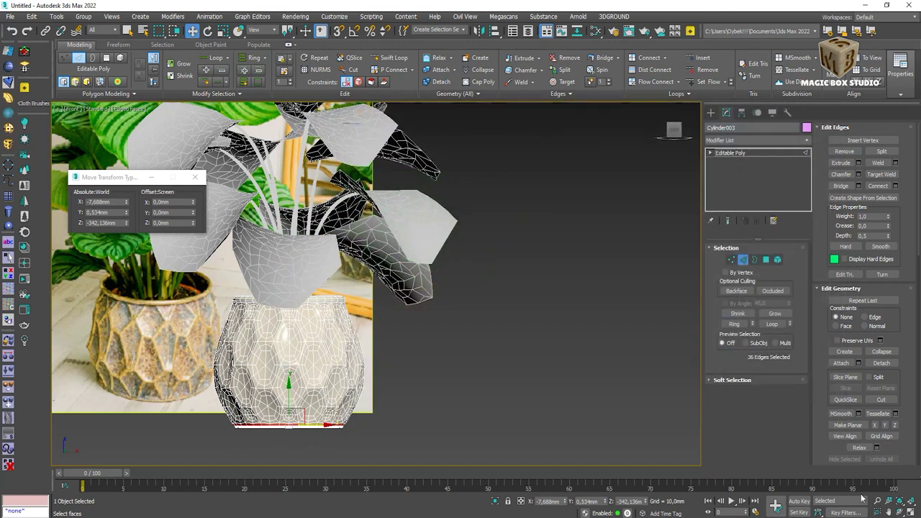
middle_drag(216, 323, 338, 346)
scroll(244, 405, down, 5)
Set the leaf texture's CoronaColorCorrect brightness to 0,4.
click(243, 404)
key(ctrl+z)
key(ctrl+z)
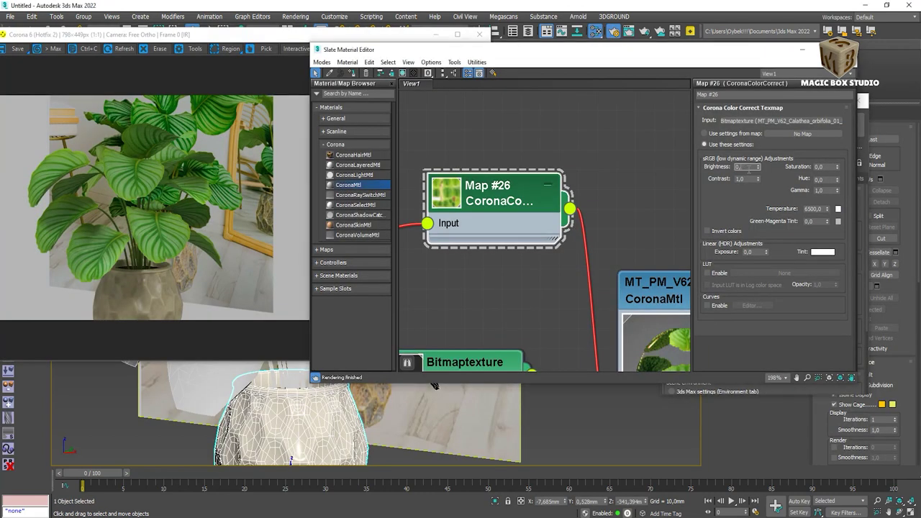
text(5)
key(Return)
text(0,4)
key(Return)
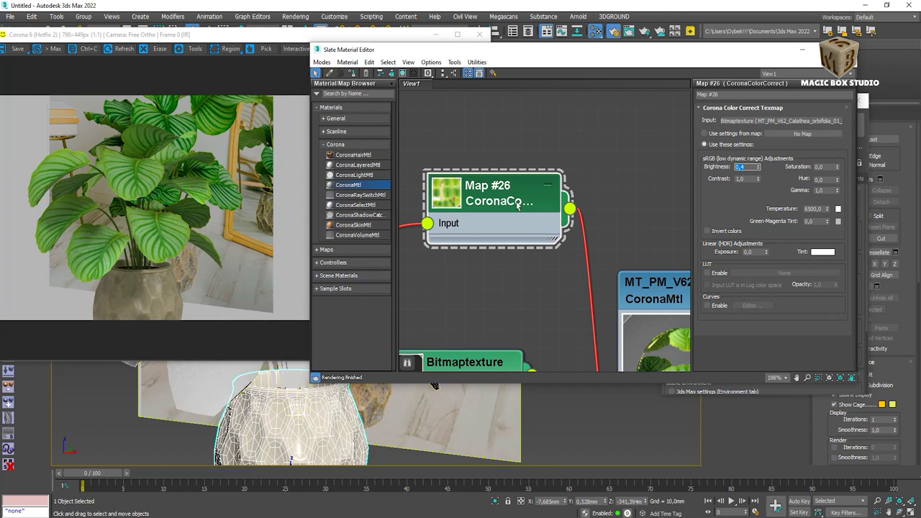
Replace it with a Color Correction map, Map #27, wired into the leaf material's diffuse colour.
key(Delete)
middle_drag(475, 217, 542, 195)
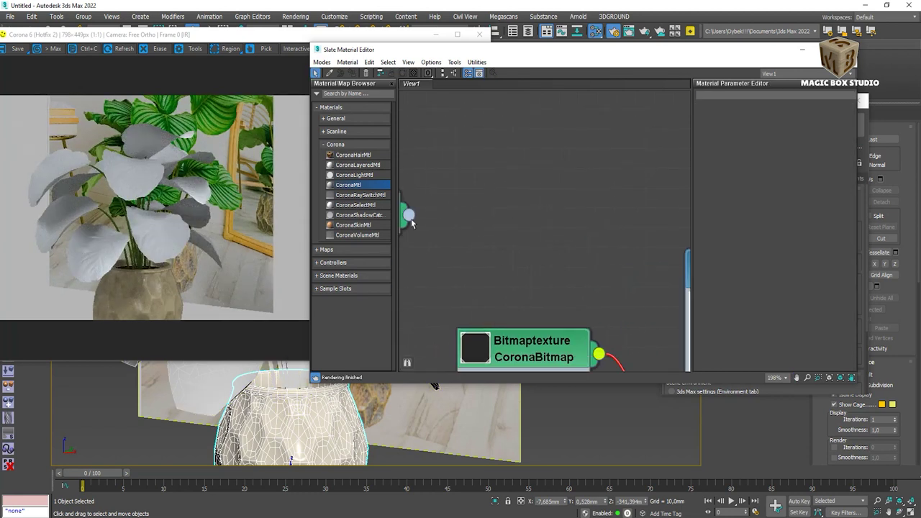
drag(408, 214, 477, 173)
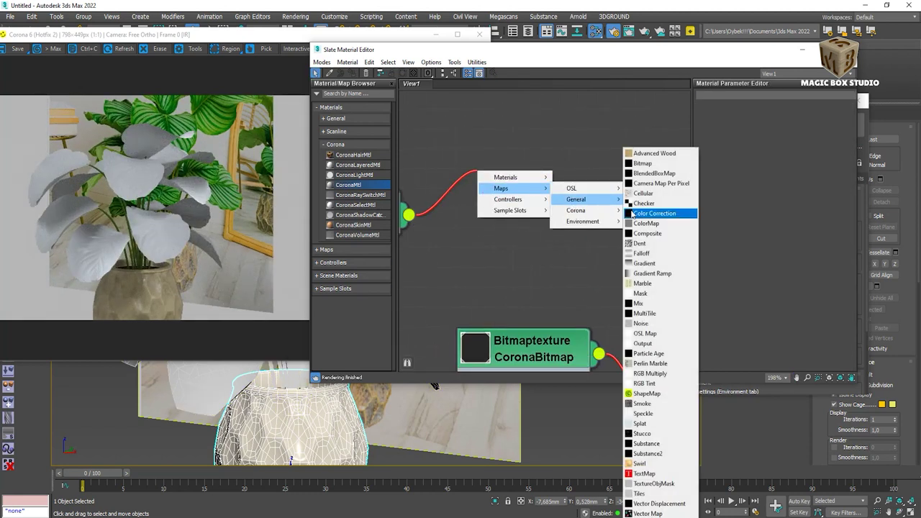
click(658, 211)
scroll(477, 190, down, 1)
drag(477, 190, 544, 223)
scroll(591, 267, down, 2)
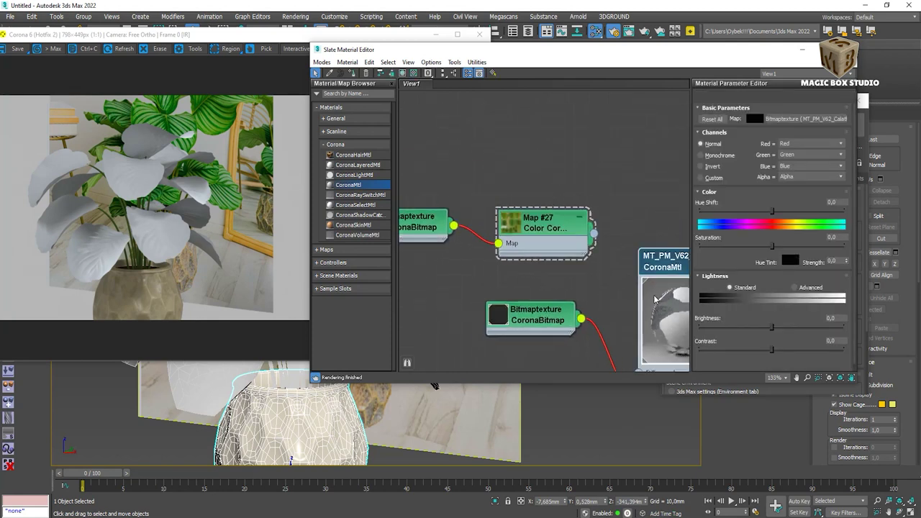
double_click(670, 288)
drag(565, 172, 610, 223)
Test brightness 3 and a hue shift on Map #27, then undo back to CoronaColorCorrect.
double_click(514, 162)
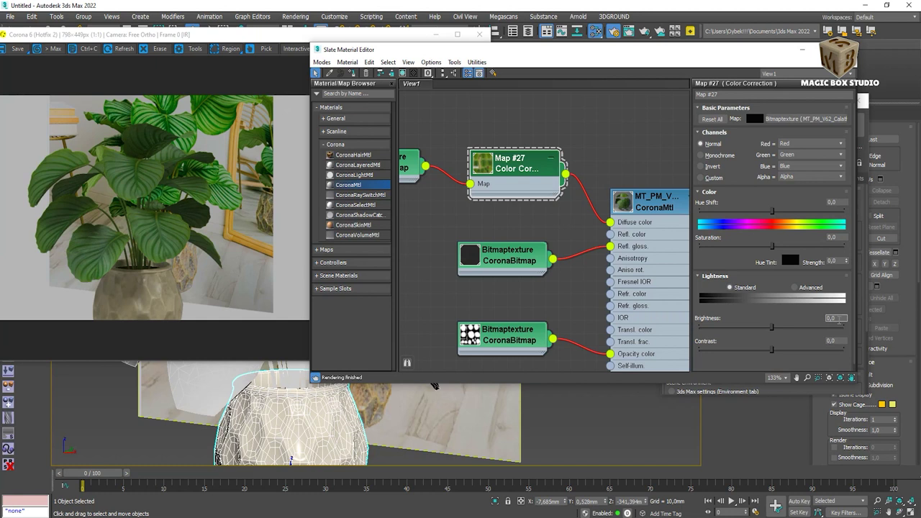
text(3)
key(Return)
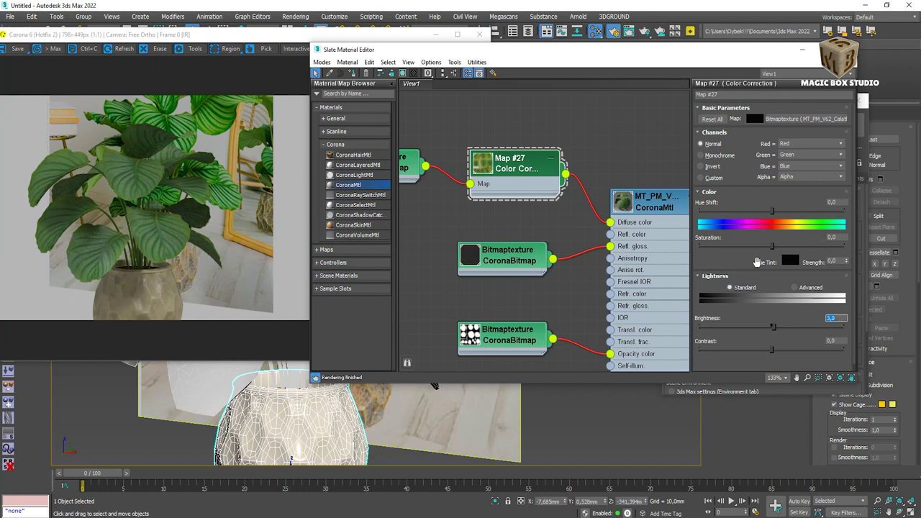
click(823, 155)
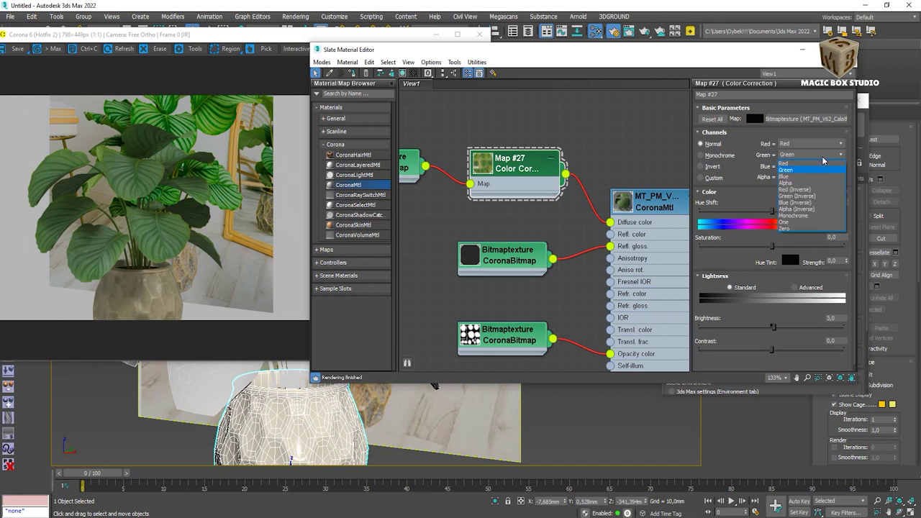
drag(772, 210, 791, 211)
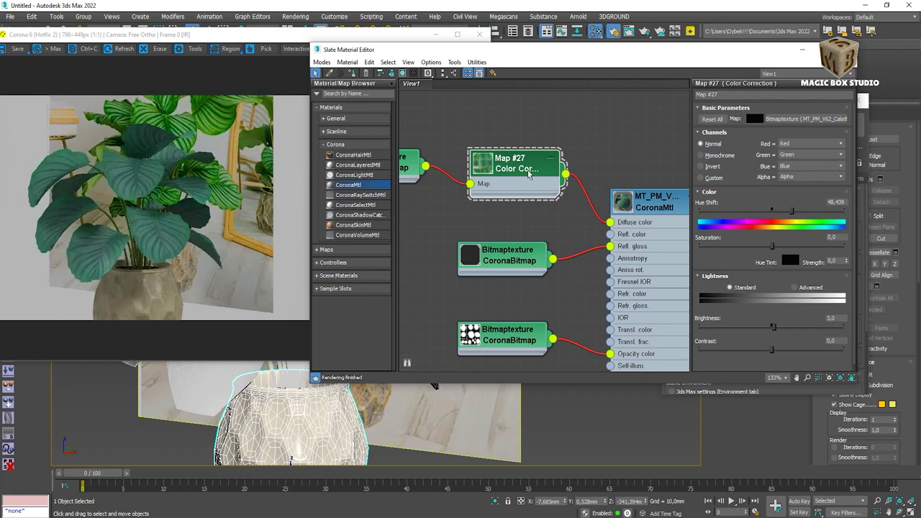
key(ctrl+z)
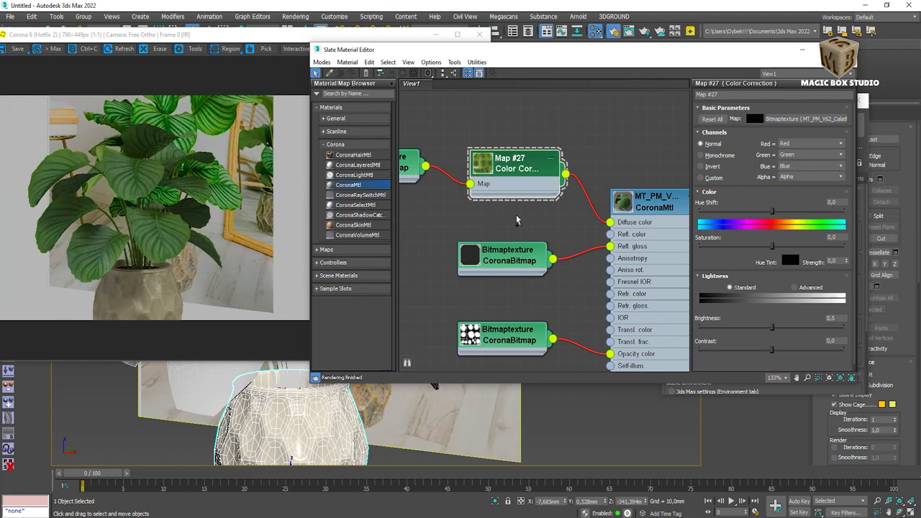
key(ctrl+z)
key(ctrl+z)
key(ctrl+z)
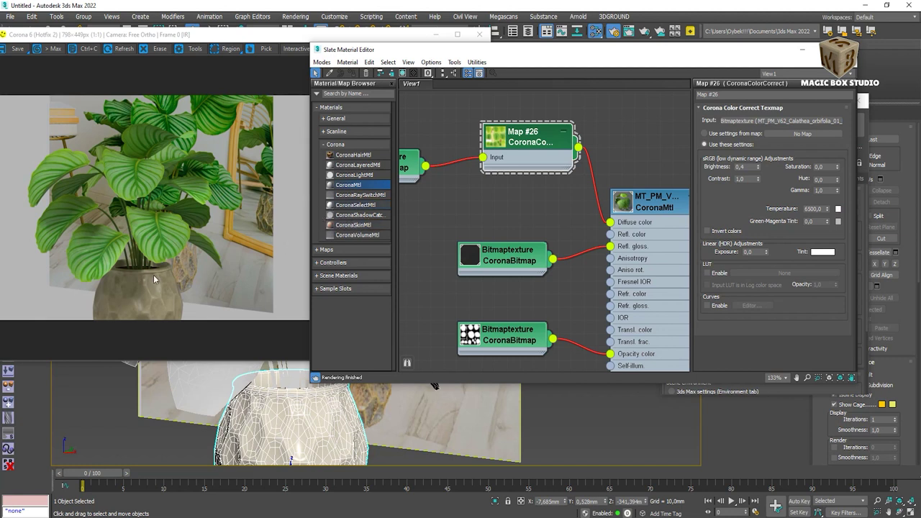
Raise Map #26's saturation from 0,05 to 0,09 and move the material editor off the render.
scroll(193, 389, up, 2)
scroll(198, 374, down, 2)
scroll(229, 416, up, 4)
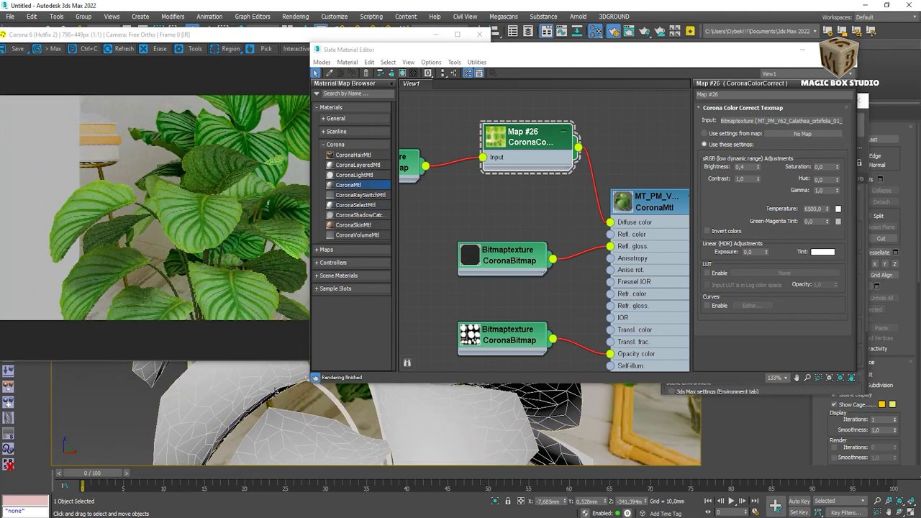
scroll(229, 416, up, 4)
scroll(259, 392, down, 2)
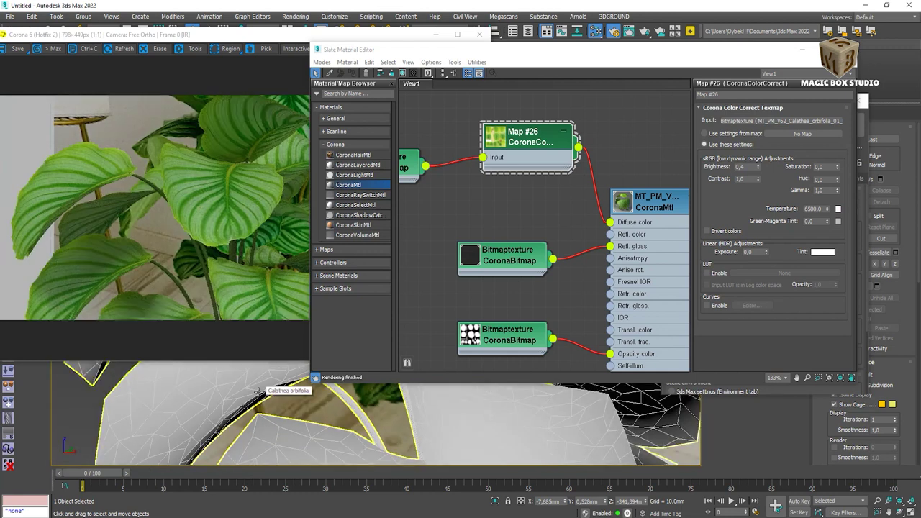
scroll(261, 392, up, 3)
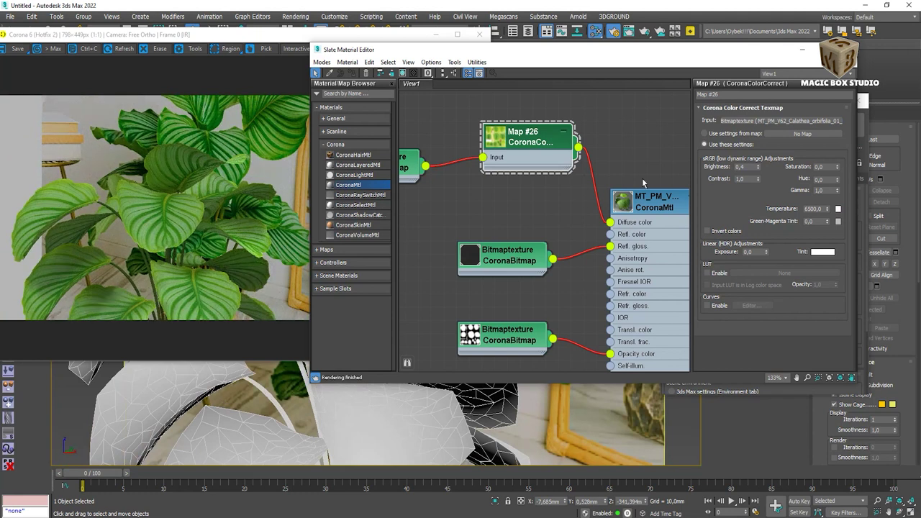
click(838, 166)
drag(839, 167, 838, 166)
scroll(272, 391, down, 3)
scroll(271, 390, up, 5)
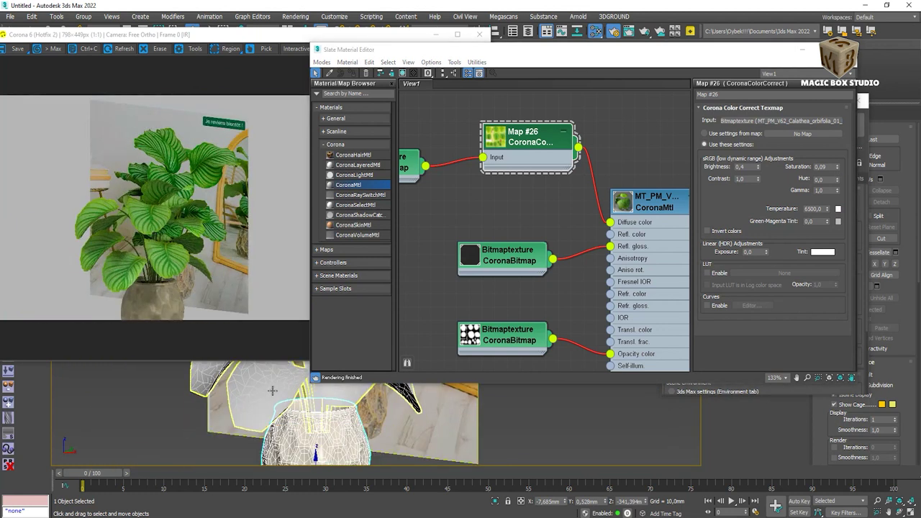
drag(314, 49, 607, 97)
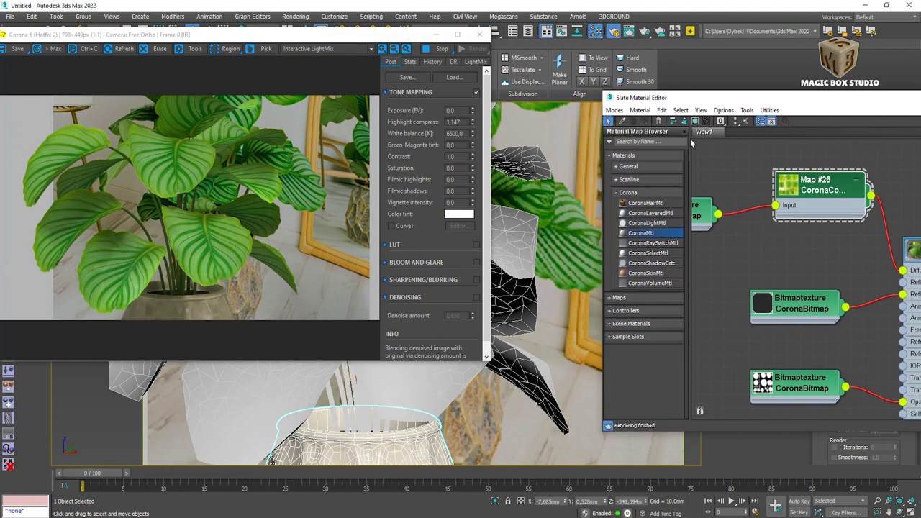
Select the Calathea orbifolia plant, move the material editor aside, and enter Edge mode.
scroll(518, 277, up, 3)
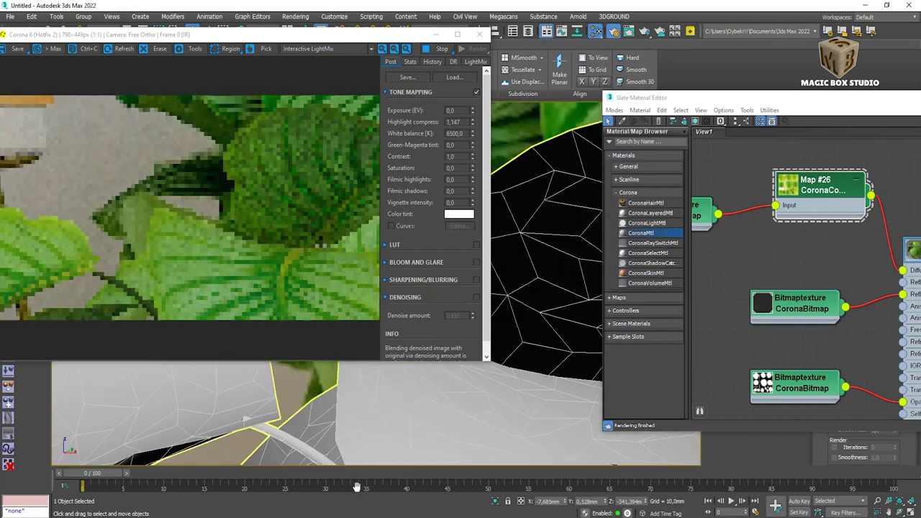
scroll(251, 430, up, 4)
click(266, 437)
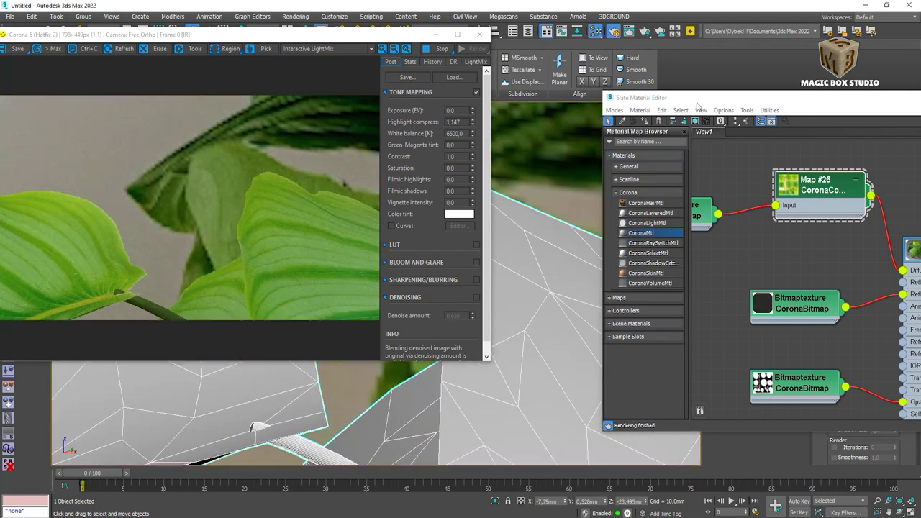
drag(690, 98, 734, 301)
click(732, 260)
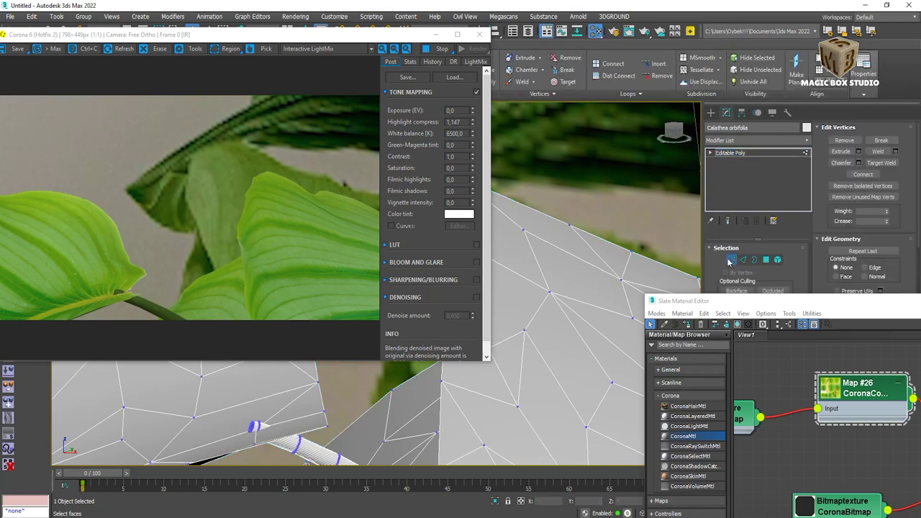
scroll(234, 444, up, 2)
click(743, 260)
scroll(281, 421, up, 2)
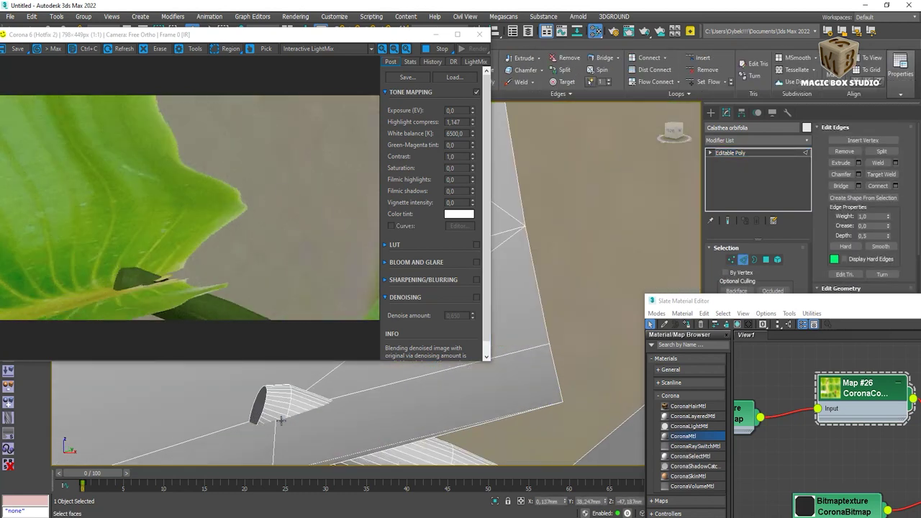
Move an edge at the stem's cut end to reshape the stem tip.
click(268, 392)
click(767, 260)
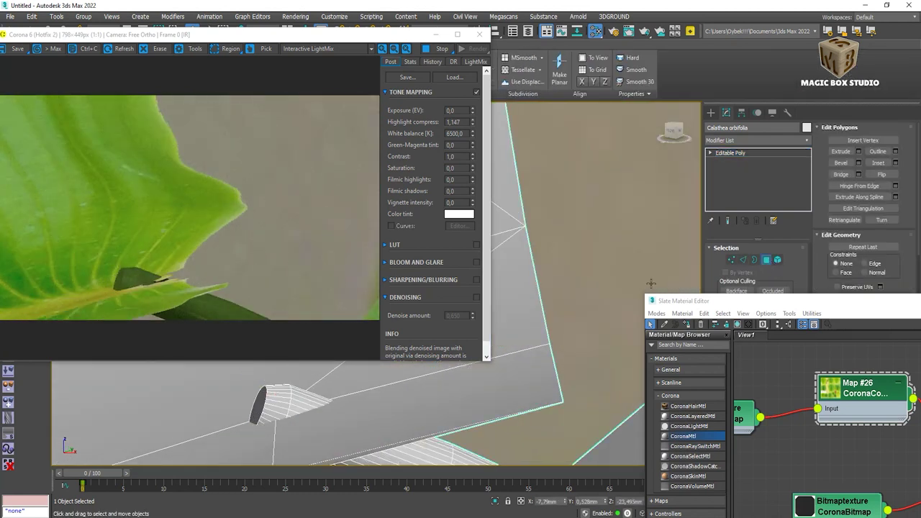
click(255, 403)
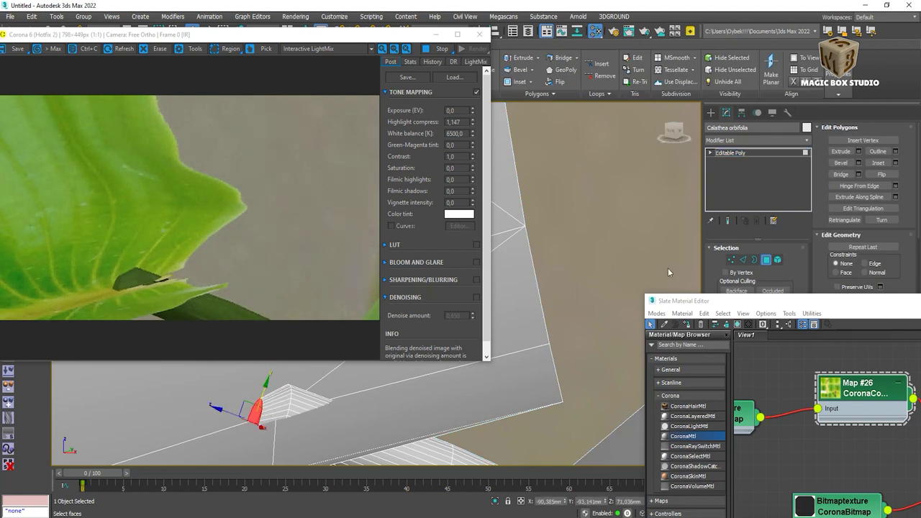
key(2)
click(292, 393)
drag(274, 436, 266, 452)
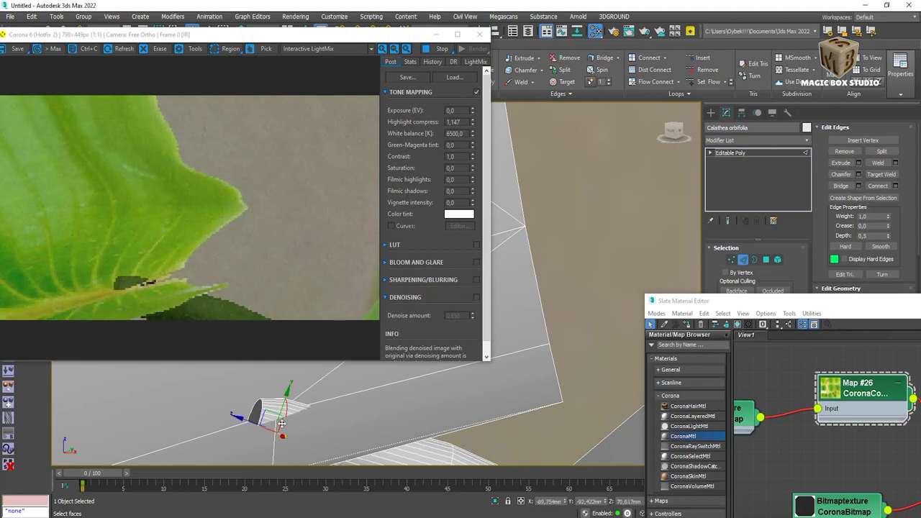
Bring the Slate Material Editor back to centre, showing Map #26's colour correction.
key(4)
click(261, 407)
click(744, 262)
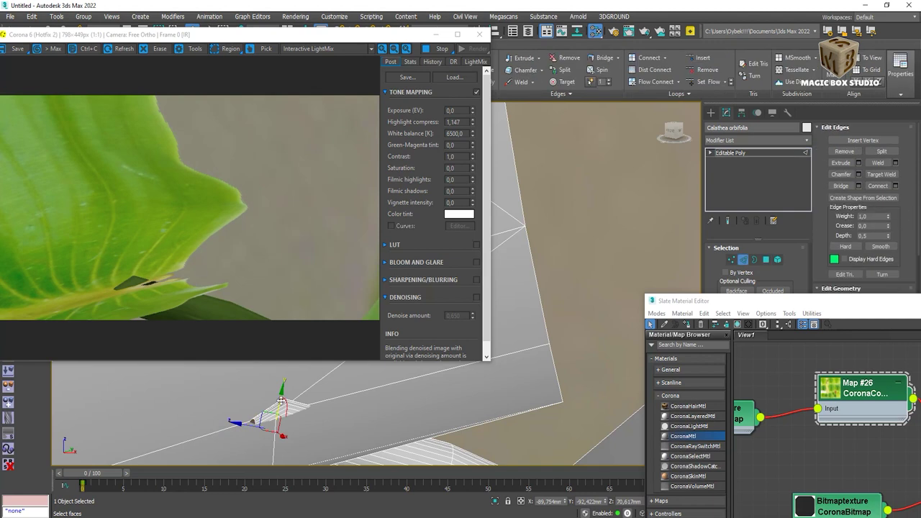
click(278, 416)
scroll(278, 416, down, 3)
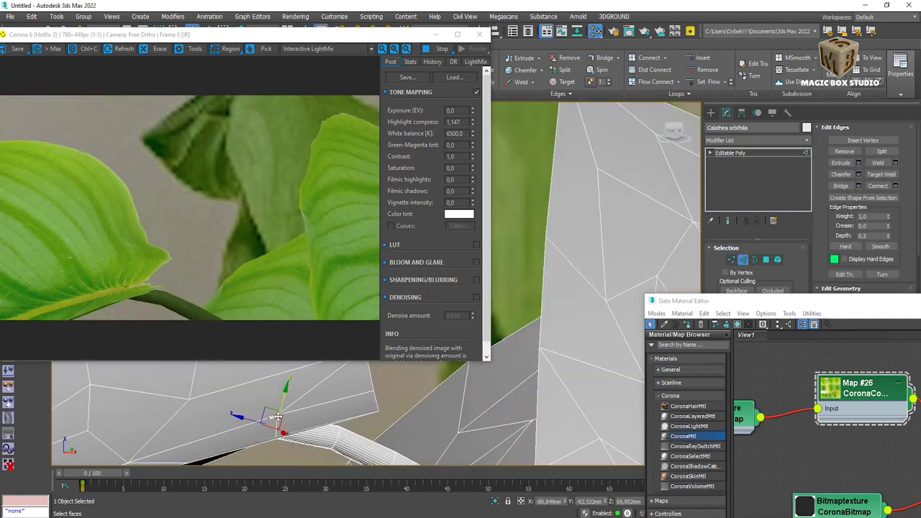
drag(760, 301, 402, 61)
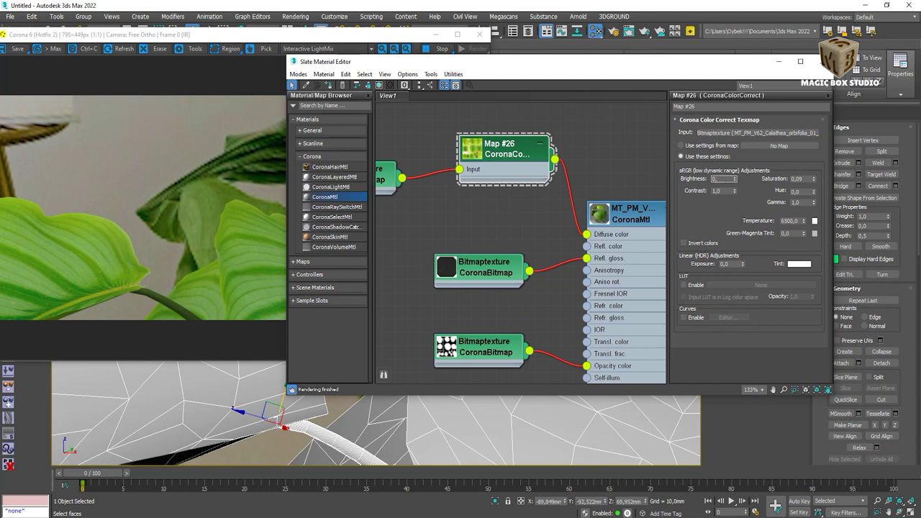
Set Map #26 brightness to 0,2 and saturation to 0,08.
key(Return)
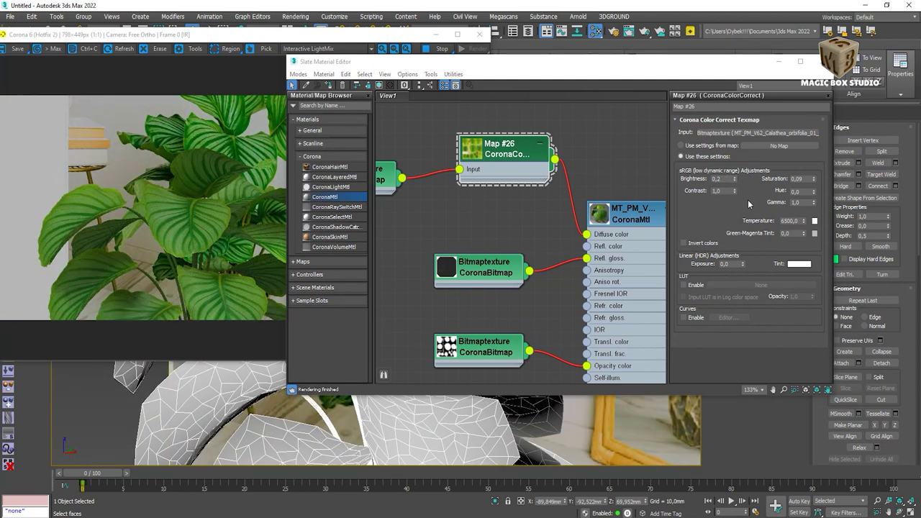
click(814, 181)
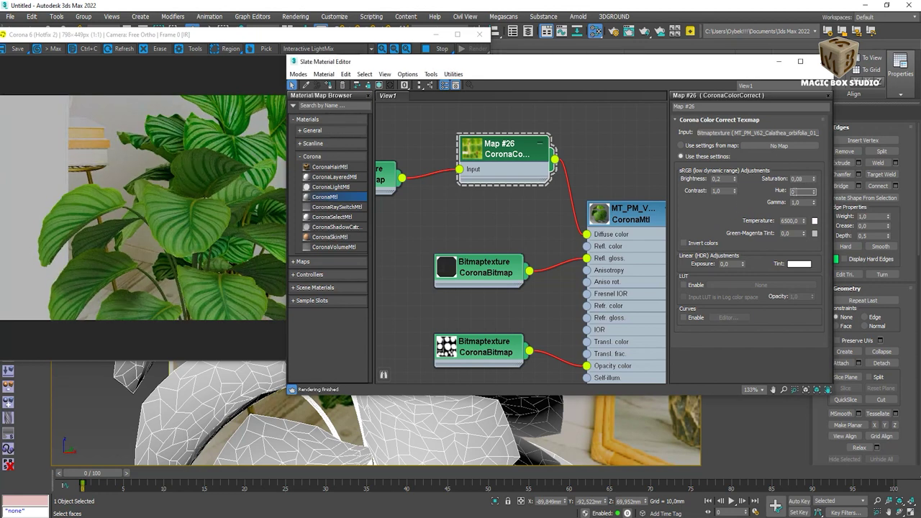
text(0,5)
key(Return)
text(0)
key(Return)
Try Map #26 hue shifts of 5, 15 and 10, settling on 5,0.
text(5)
key(Return)
text(0)
key(Return)
text(15)
key(Return)
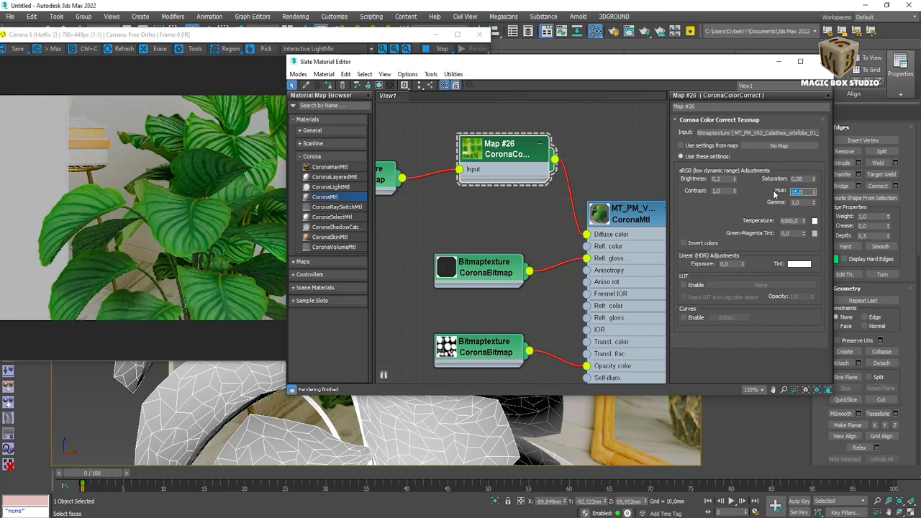
text(0)
key(Return)
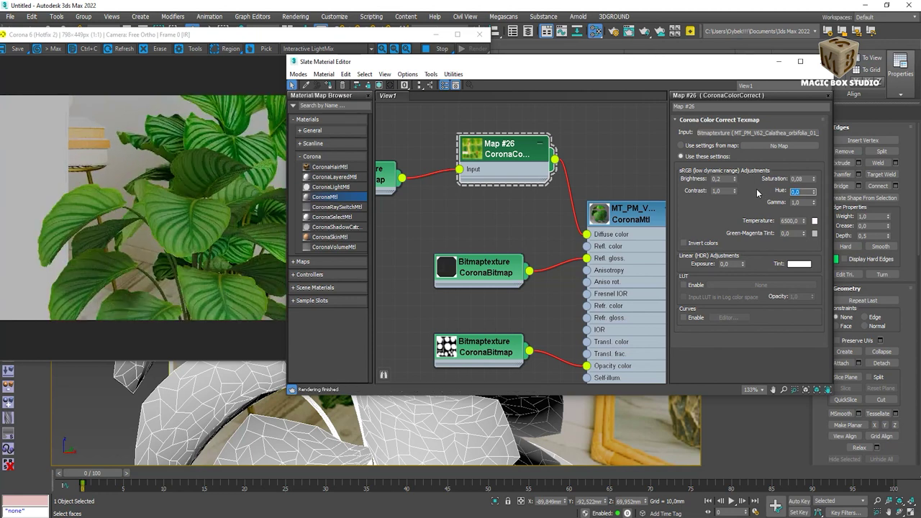
text(10)
key(Return)
Try Map #26 gamma values of 2, 1,5 and 1,2, settling on 1,1.
text(2)
text(5)
key(Return)
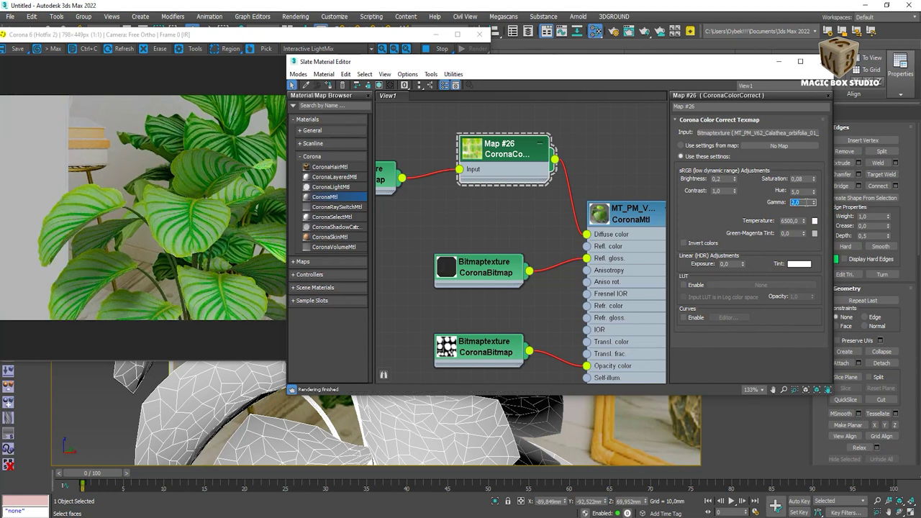
text(1,5)
key(Return)
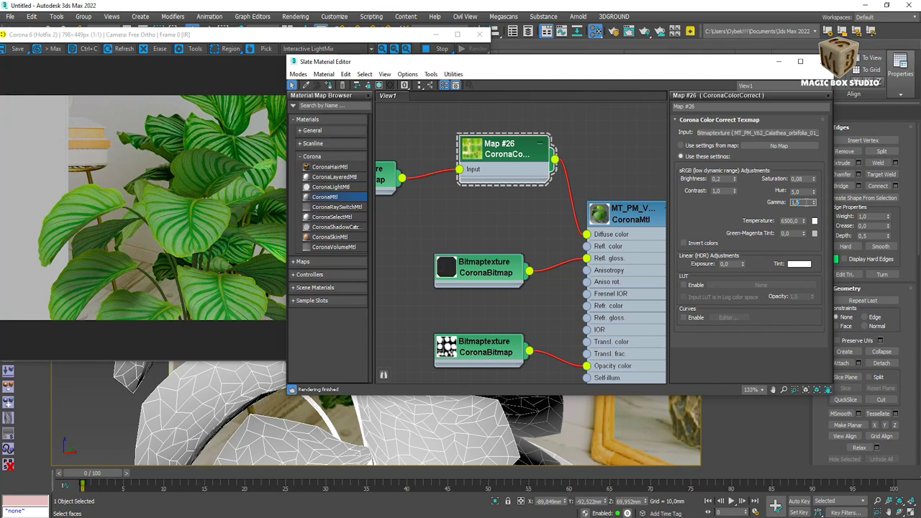
key(Return)
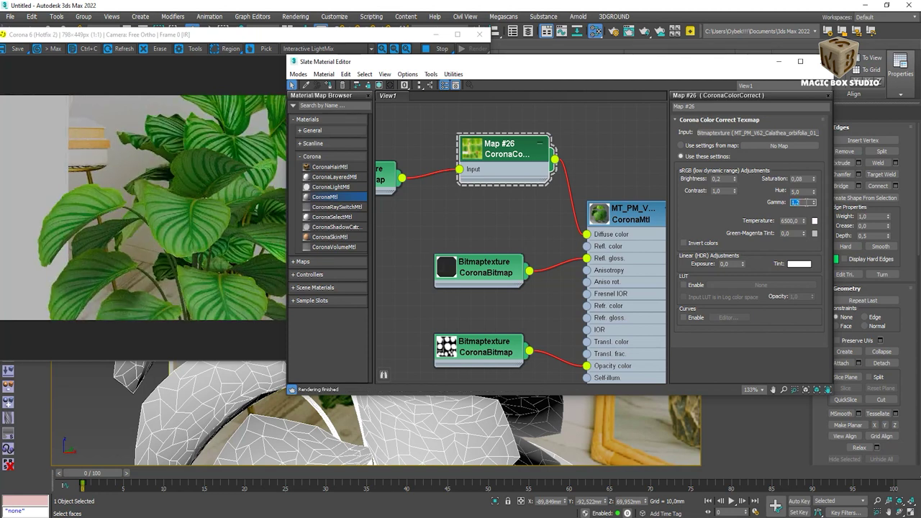
key(Return)
Create CoronaColorCorrect Map #28 from the bitmap texture and wire it into Diffuse color.
scroll(503, 237, down, 5)
middle_drag(504, 238, 547, 201)
scroll(562, 187, up, 4)
scroll(562, 187, up, 2)
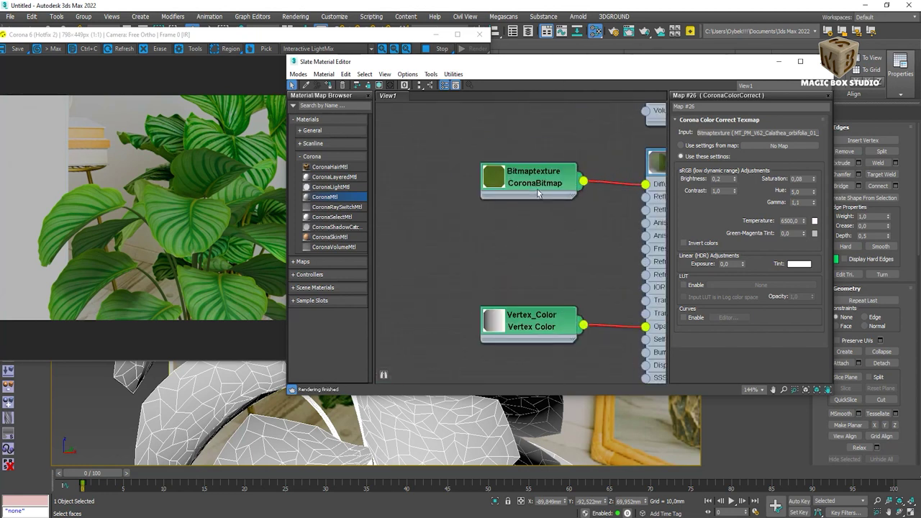
scroll(561, 187, up, 2)
scroll(230, 398, up, 2)
scroll(231, 398, up, 2)
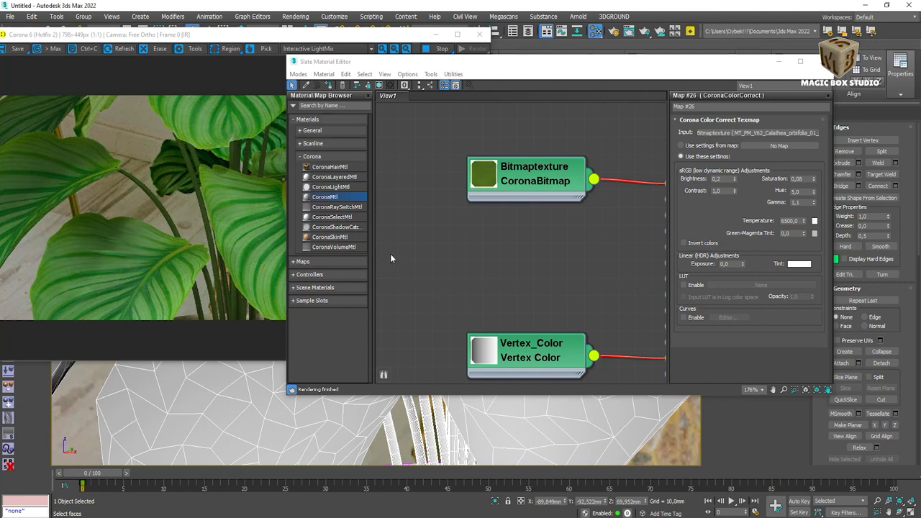
middle_drag(618, 208, 442, 240)
mouse_move(418, 210)
mouse_down()
mouse_move(456, 161)
mouse_move(490, 161)
mouse_up()
click(633, 240)
drag(570, 169, 611, 233)
Adjust Map #28's brightness and saturation values.
text(0,5)
key(Return)
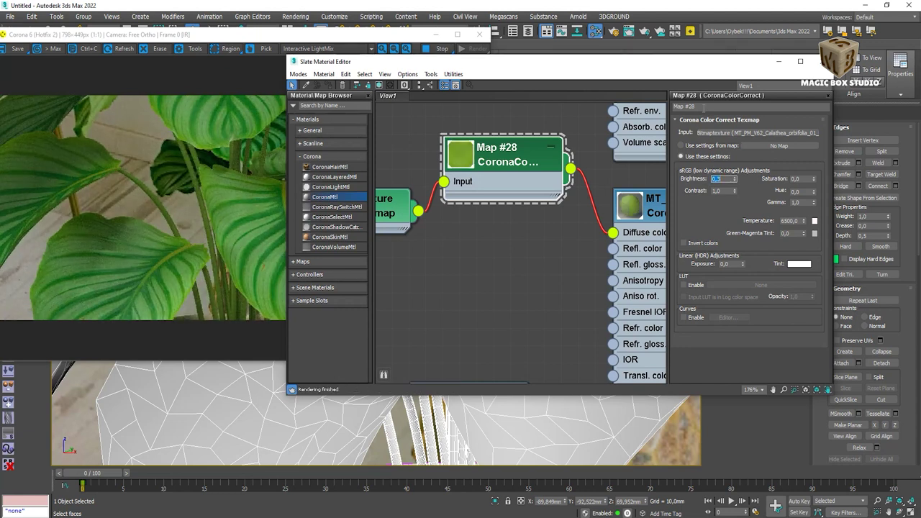
text(1)
key(Return)
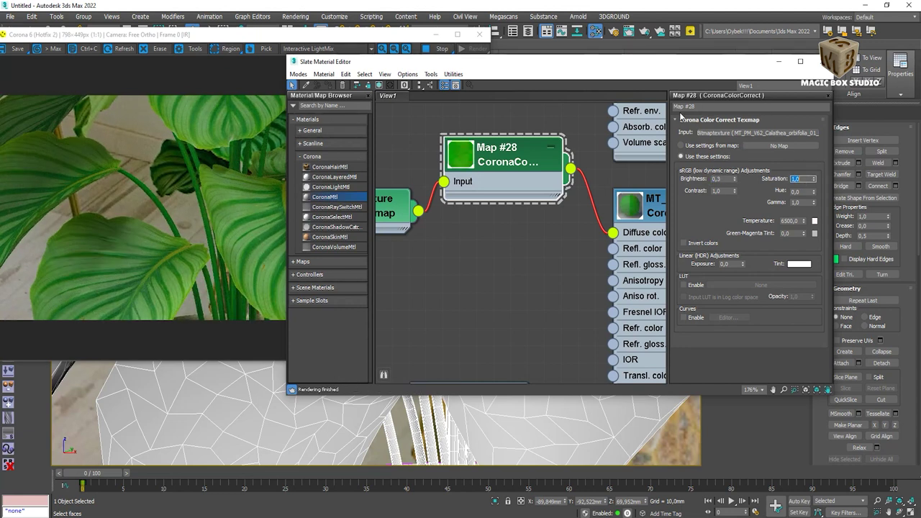
click(813, 180)
text(0,2)
key(Return)
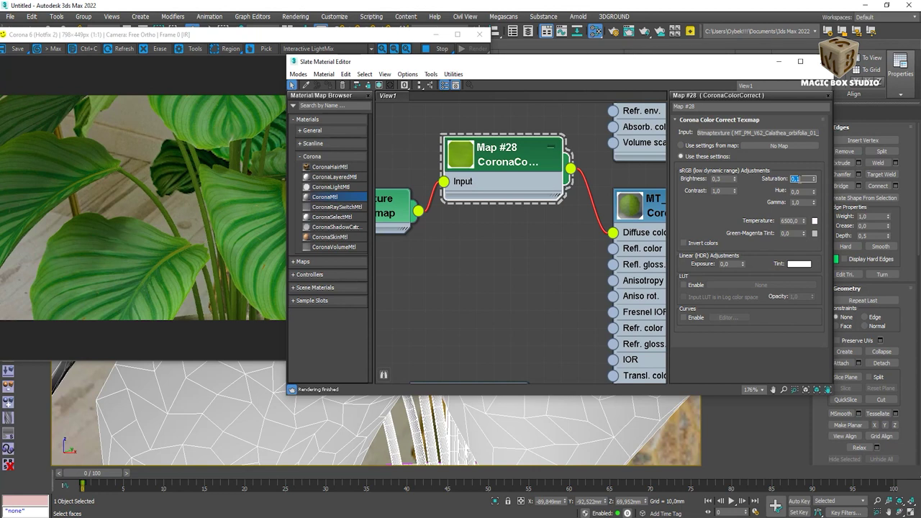
Set Map #28 hue to 0,5 and close the Slate Material Editor.
key(shift+Tab)
key(shift+Tab)
click(681, 145)
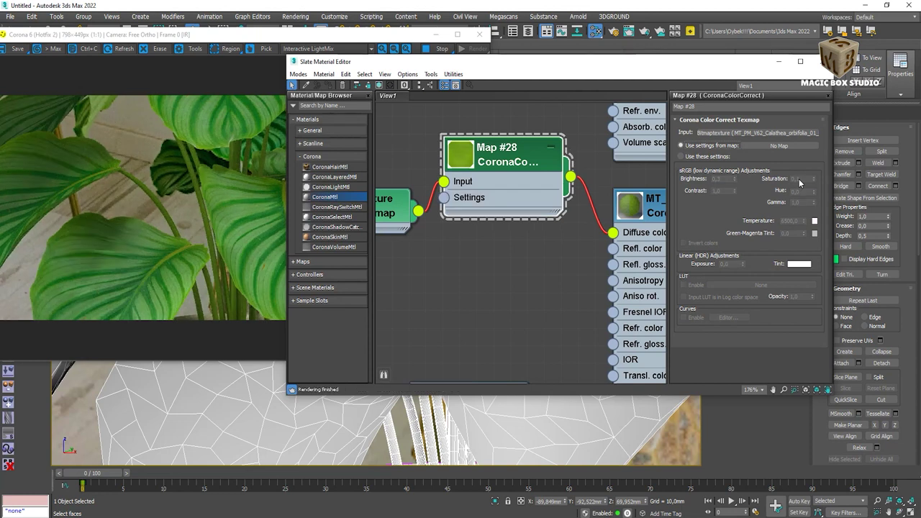
key(ctrl+z)
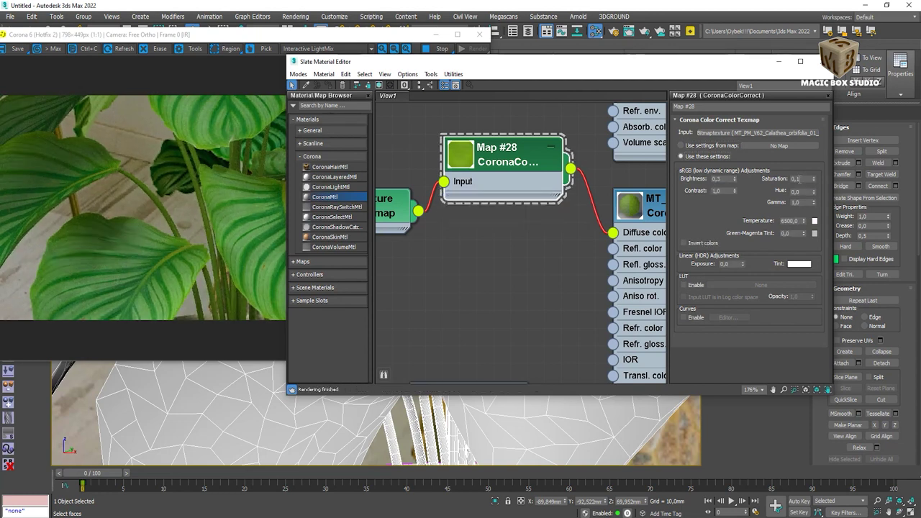
key(Tab)
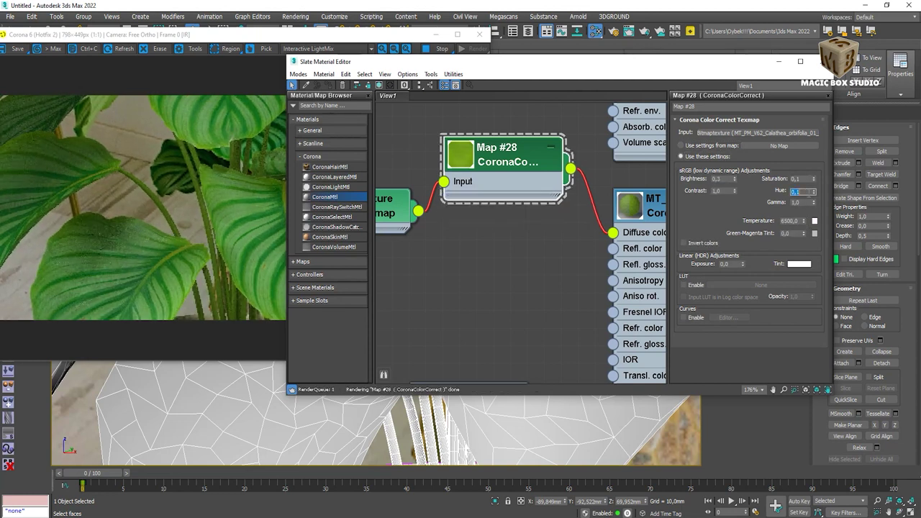
text(0,5)
key(Return)
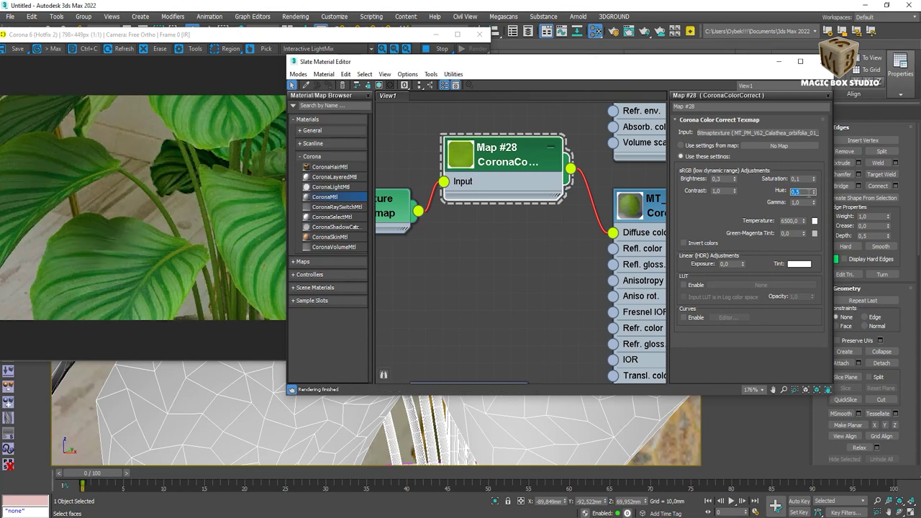
scroll(232, 384, down, 3)
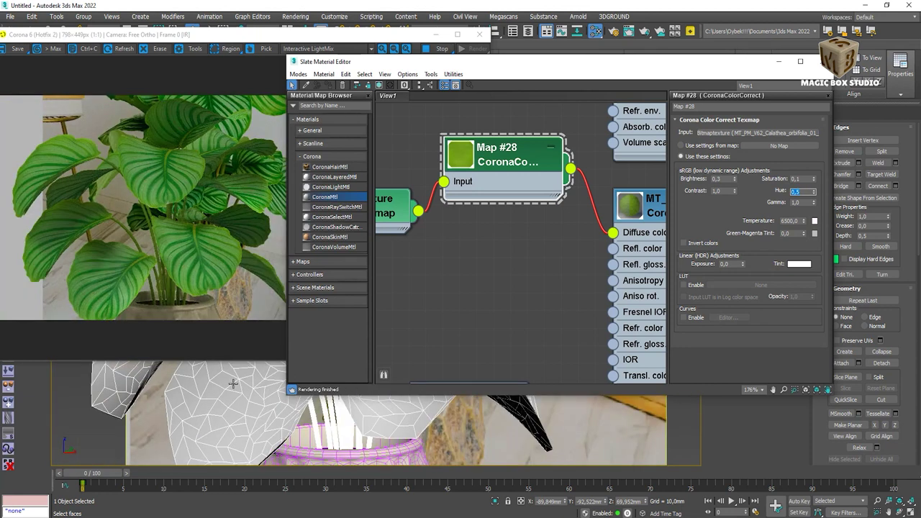
click(822, 61)
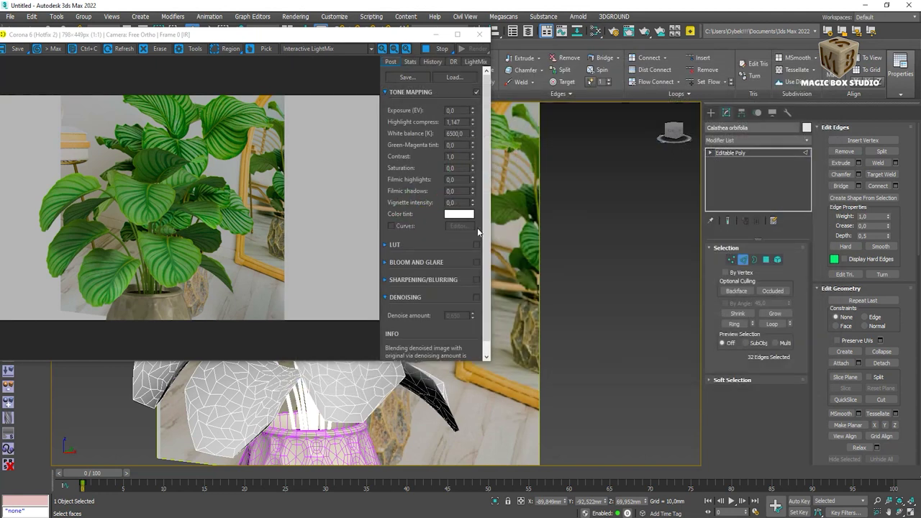
Deselect the plant object and reframe the viewport around the pot.
click(585, 245)
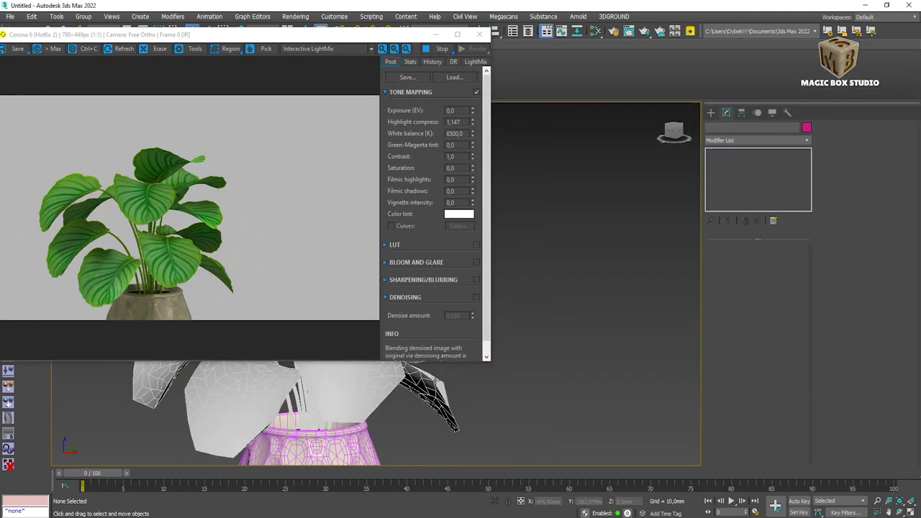
middle_drag(585, 245, 526, 322)
scroll(535, 316, up, 4)
scroll(488, 393, down, 2)
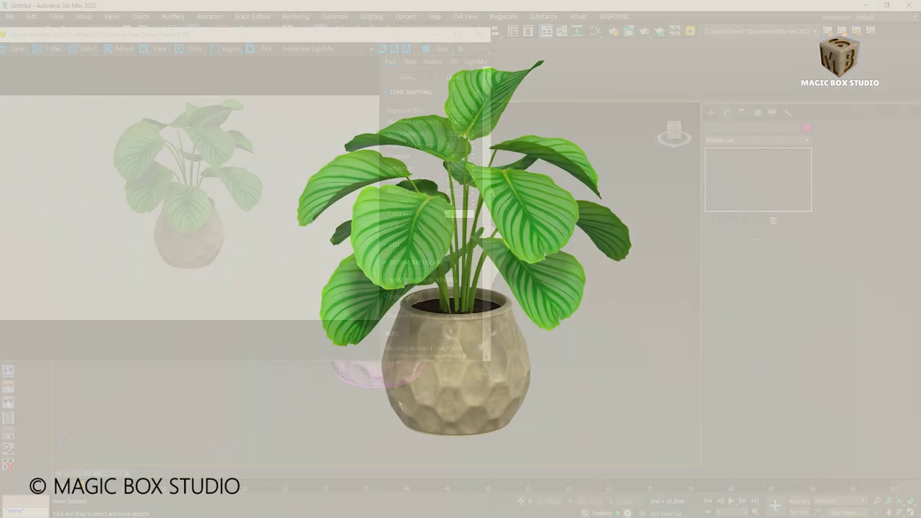